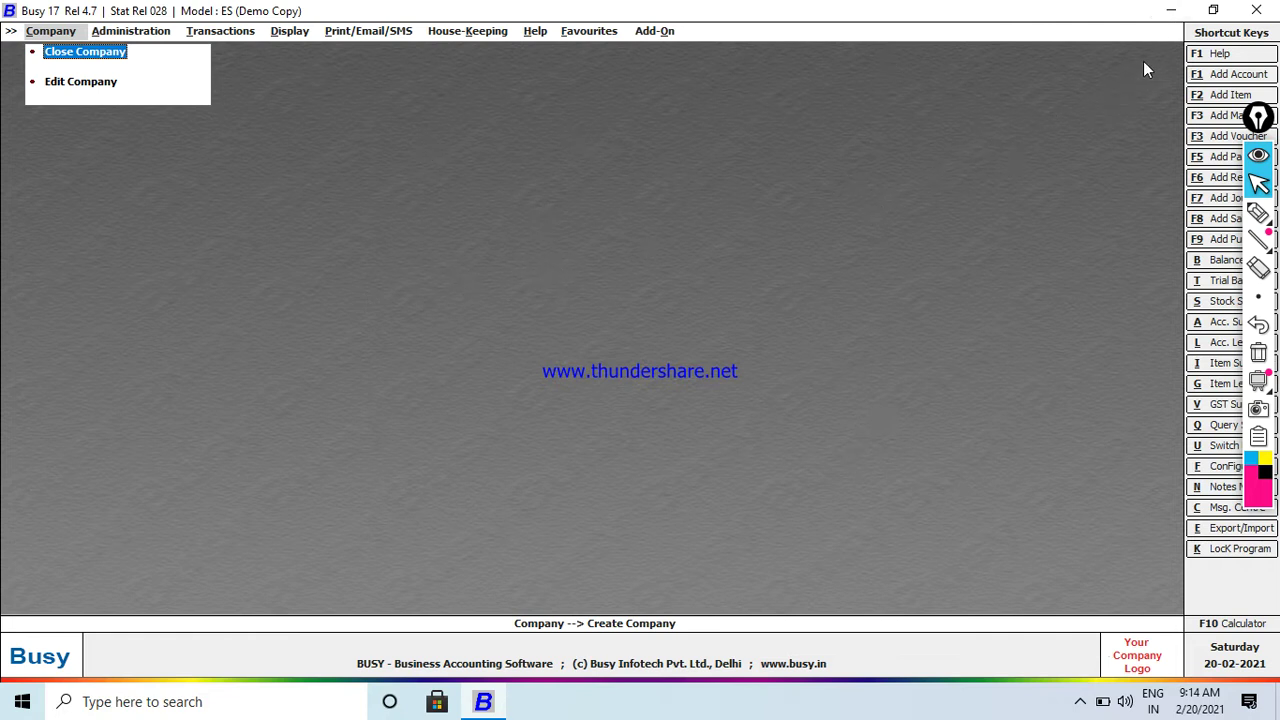
Minimize the accounting program and open the Busy question PDF stored on the desktop
{"action": "left_click", "coordinate": [1170, 10]}
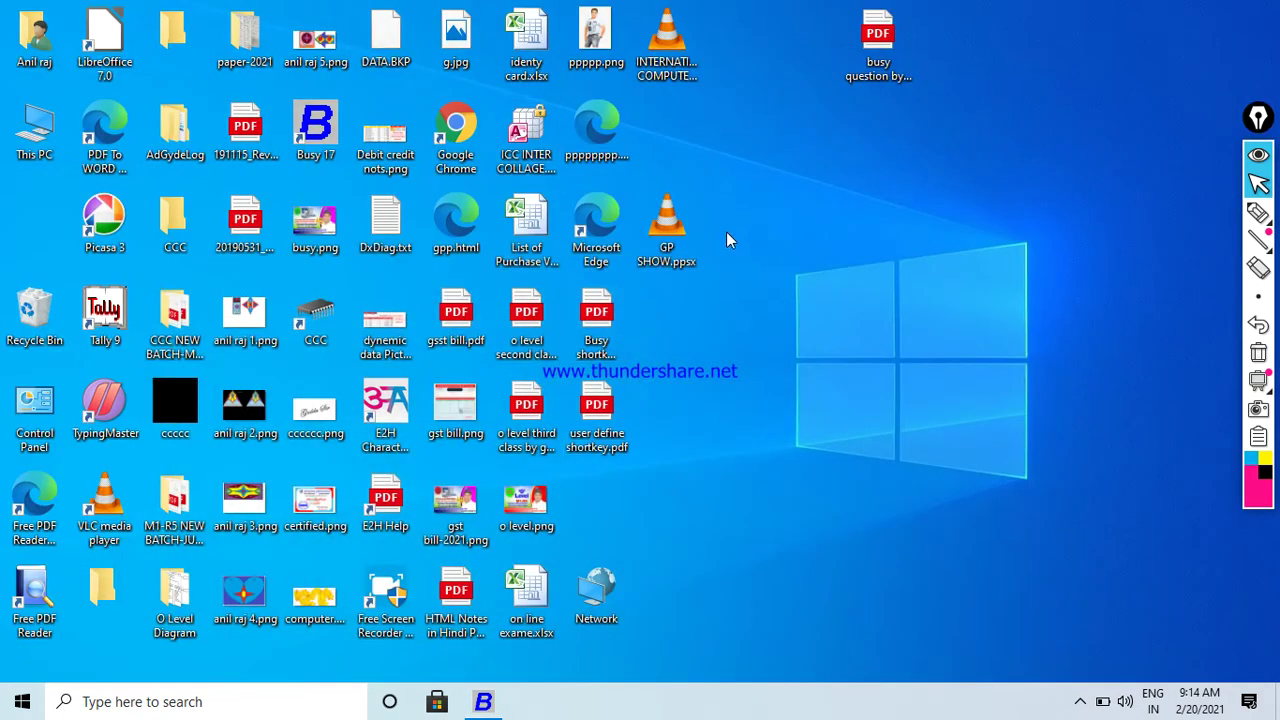
{"action": "right_click", "coordinate": [881, 53]}
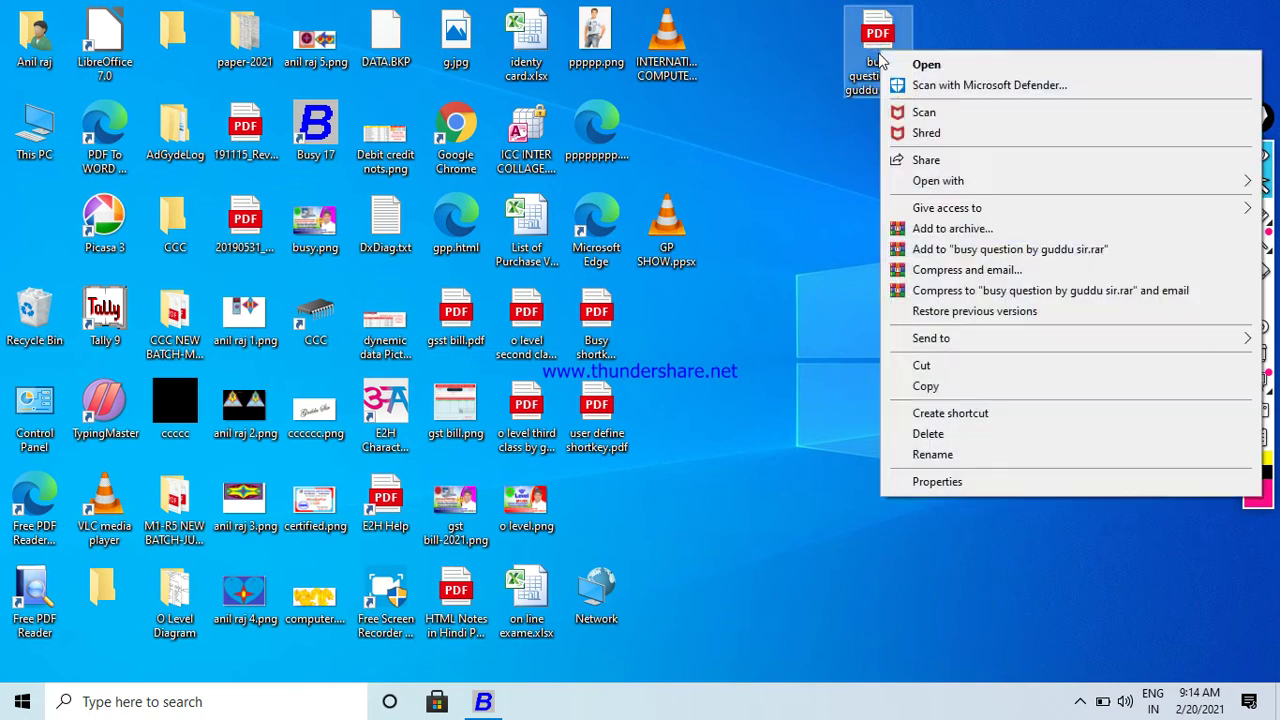
{"action": "left_click", "coordinate": [927, 65]}
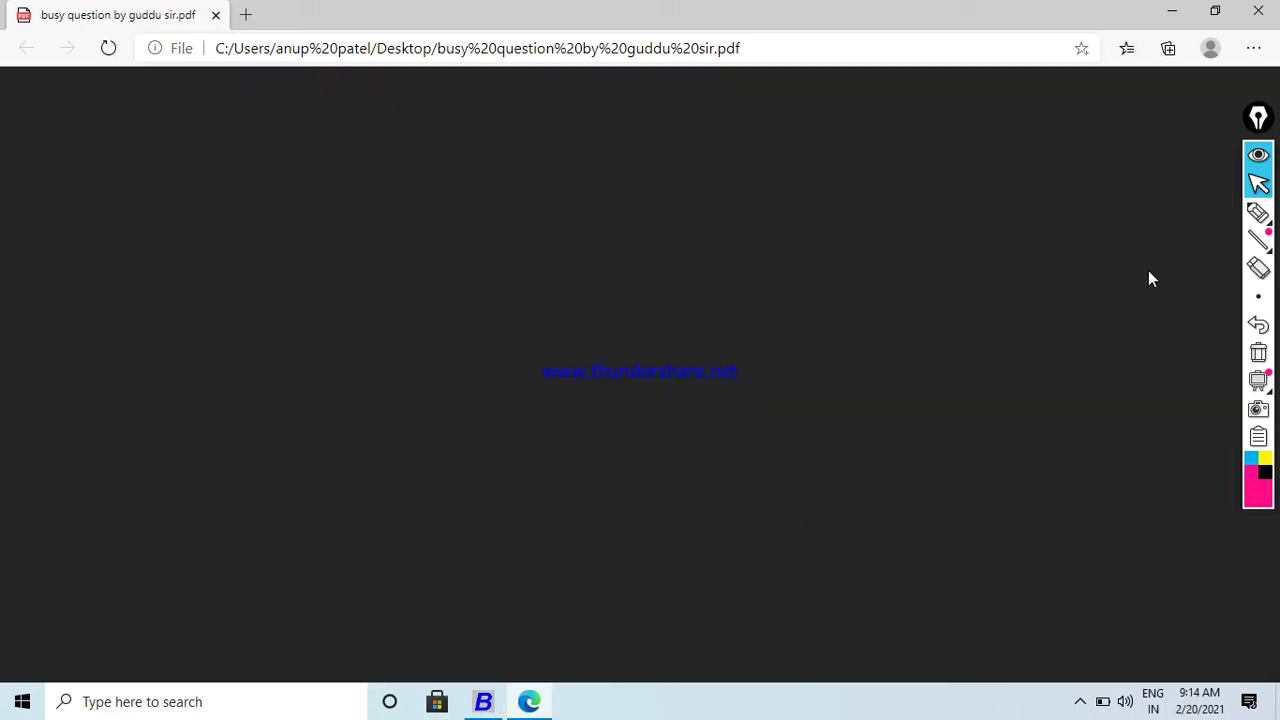
Move the floating annotation toolbar inward from the screen edge and look through the question sheet
{"action": "left_click_drag", "start_coordinate": [1252, 120], "coordinate": [1261, 143]}
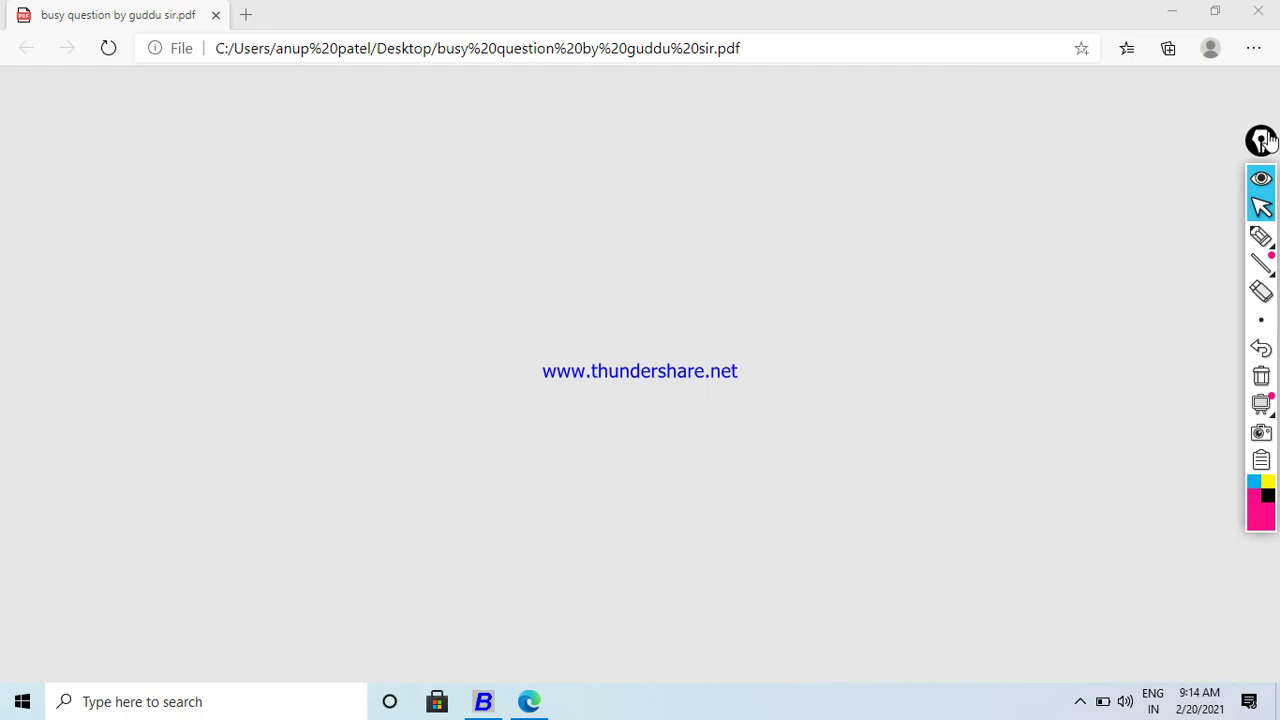
{"action": "left_click_drag", "start_coordinate": [1265, 140], "coordinate": [1232, 185]}
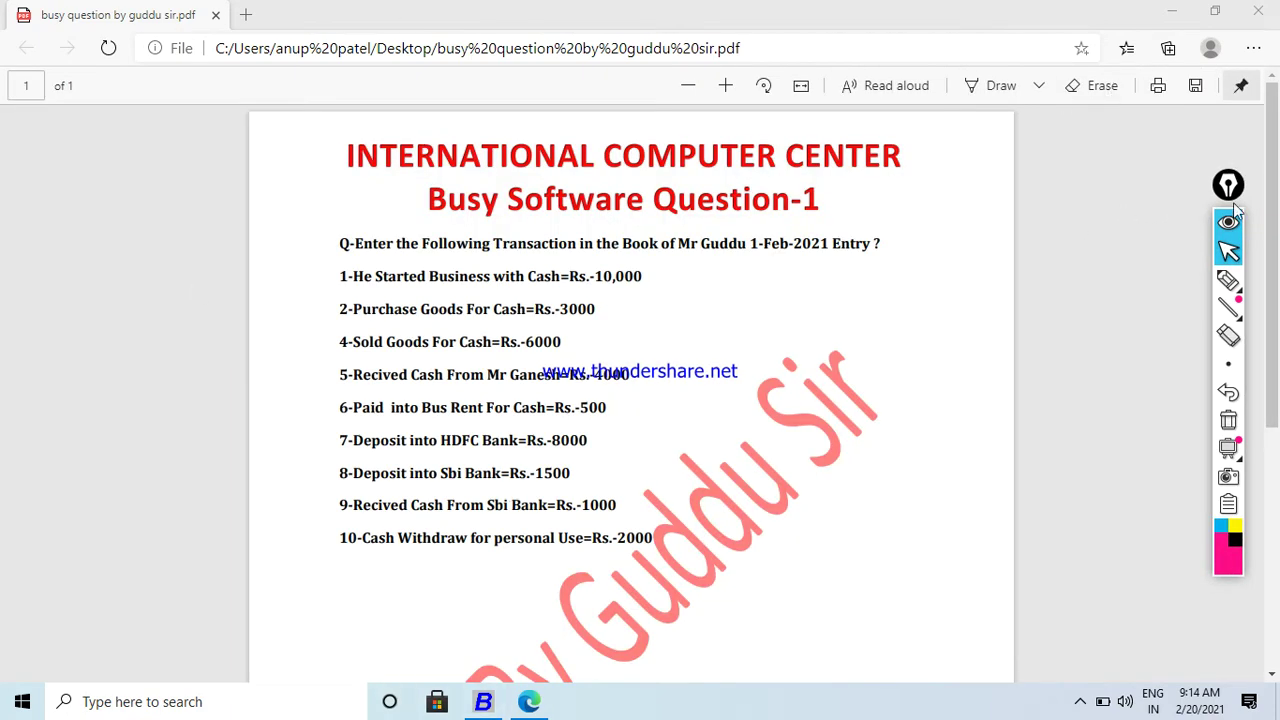
{"action": "left_click_drag", "start_coordinate": [1232, 201], "coordinate": [1241, 169]}
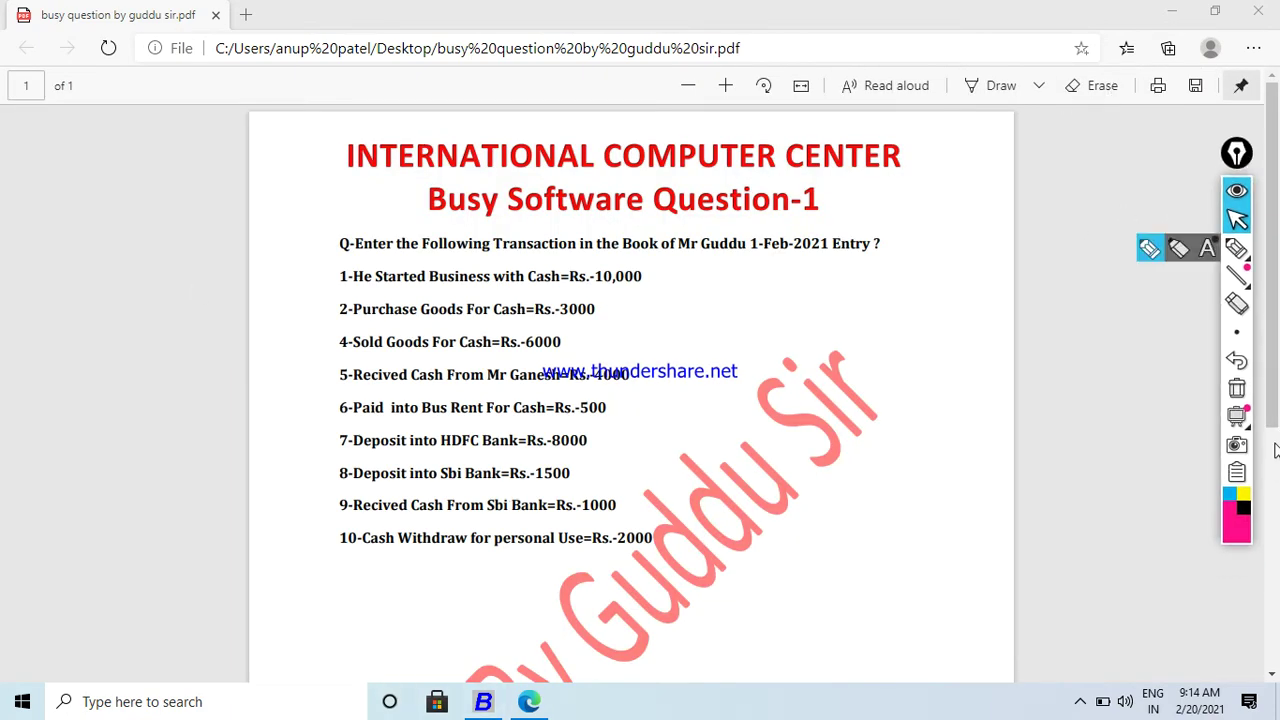
{"action": "scroll", "coordinate": [1275, 117], "scroll_direction": "down", "scroll_amount": 4}
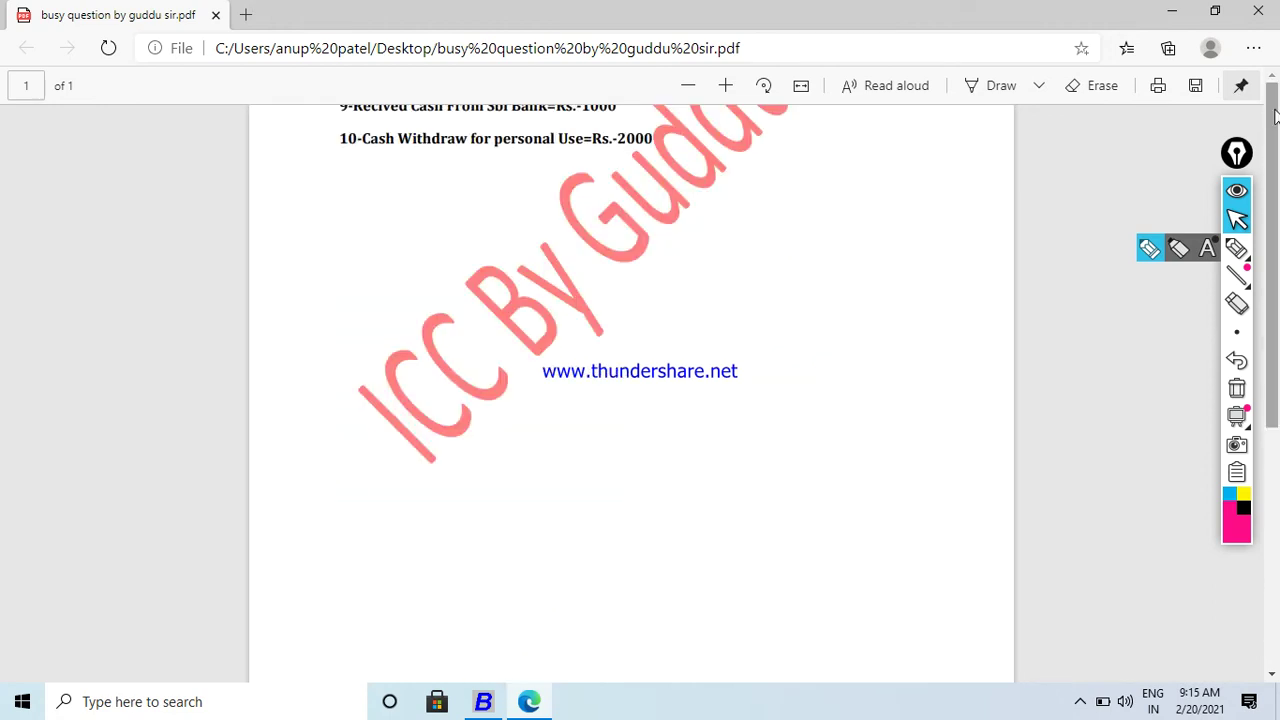
{"action": "scroll", "coordinate": [1275, 117], "scroll_direction": "up", "scroll_amount": 4}
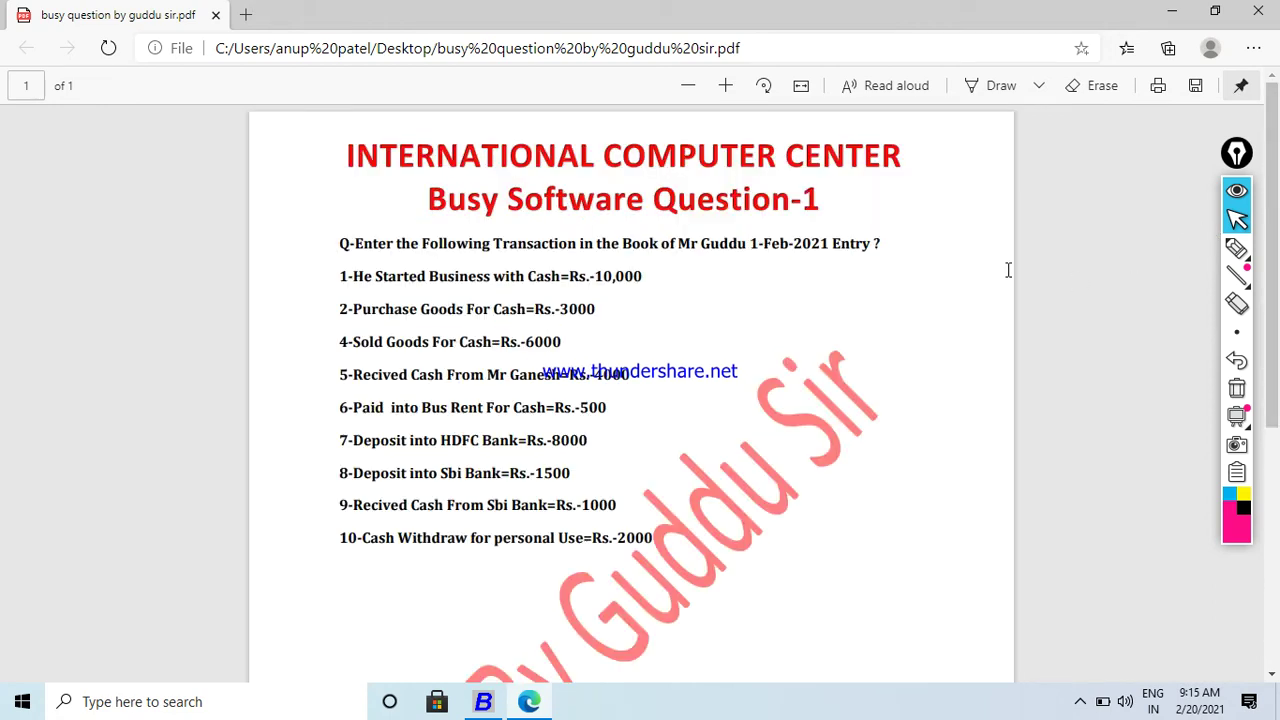
Underline the question sheet's heading with the pen and tick transactions 1, 2 and 4
{"action": "mouse_move", "coordinate": [1245, 256]}
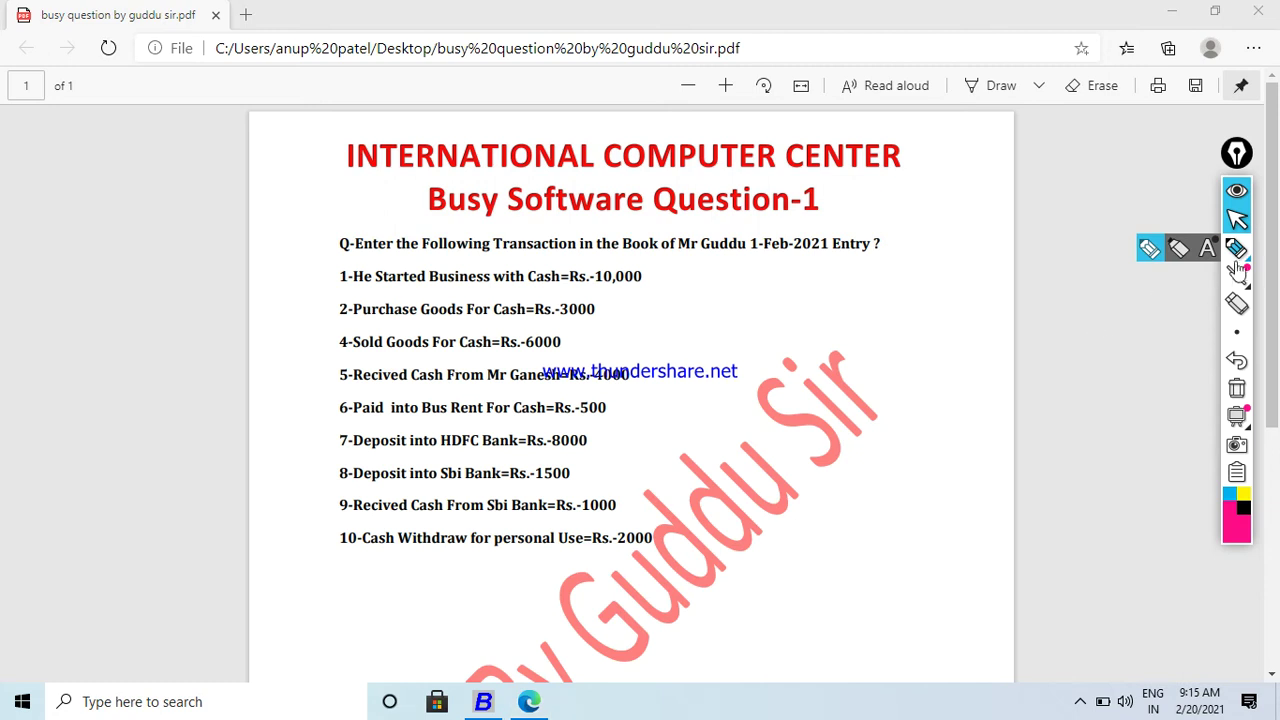
{"action": "left_click", "coordinate": [1152, 250]}
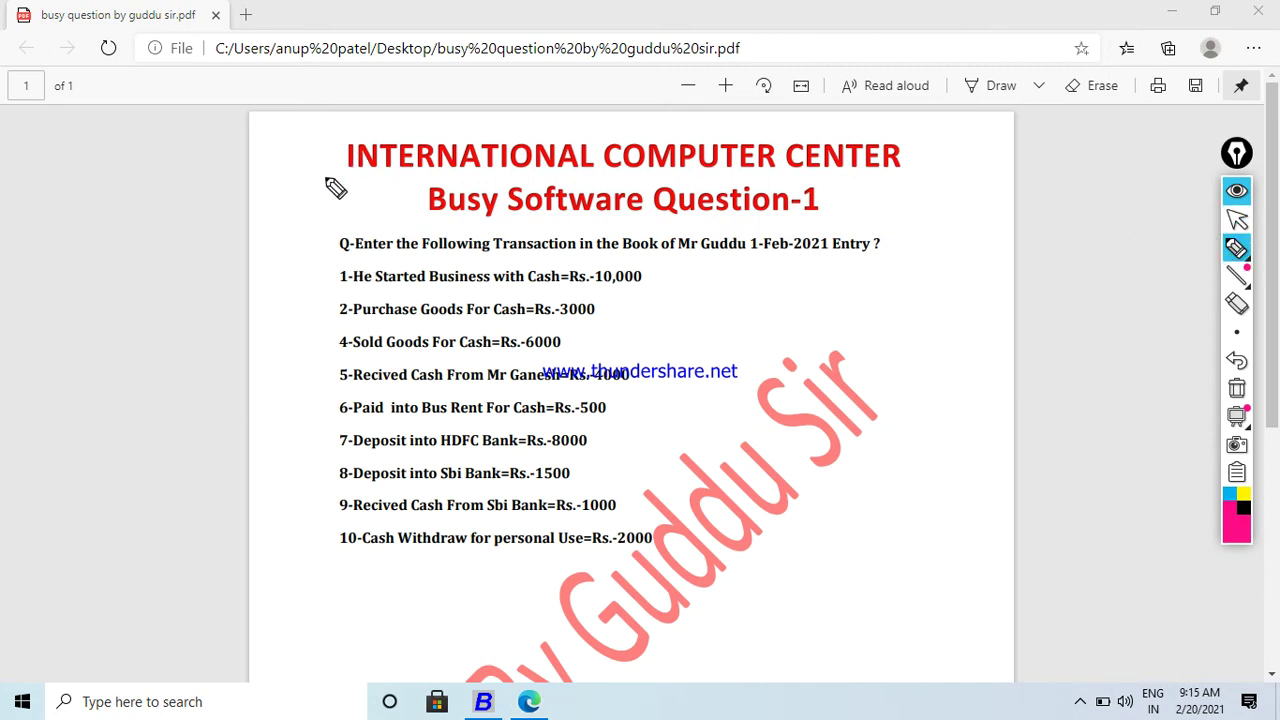
{"action": "mouse_move", "coordinate": [387, 227]}
{"action": "left_mouse_down"}
{"action": "mouse_move", "coordinate": [633, 236]}
{"action": "mouse_move", "coordinate": [818, 216]}
{"action": "left_mouse_up"}
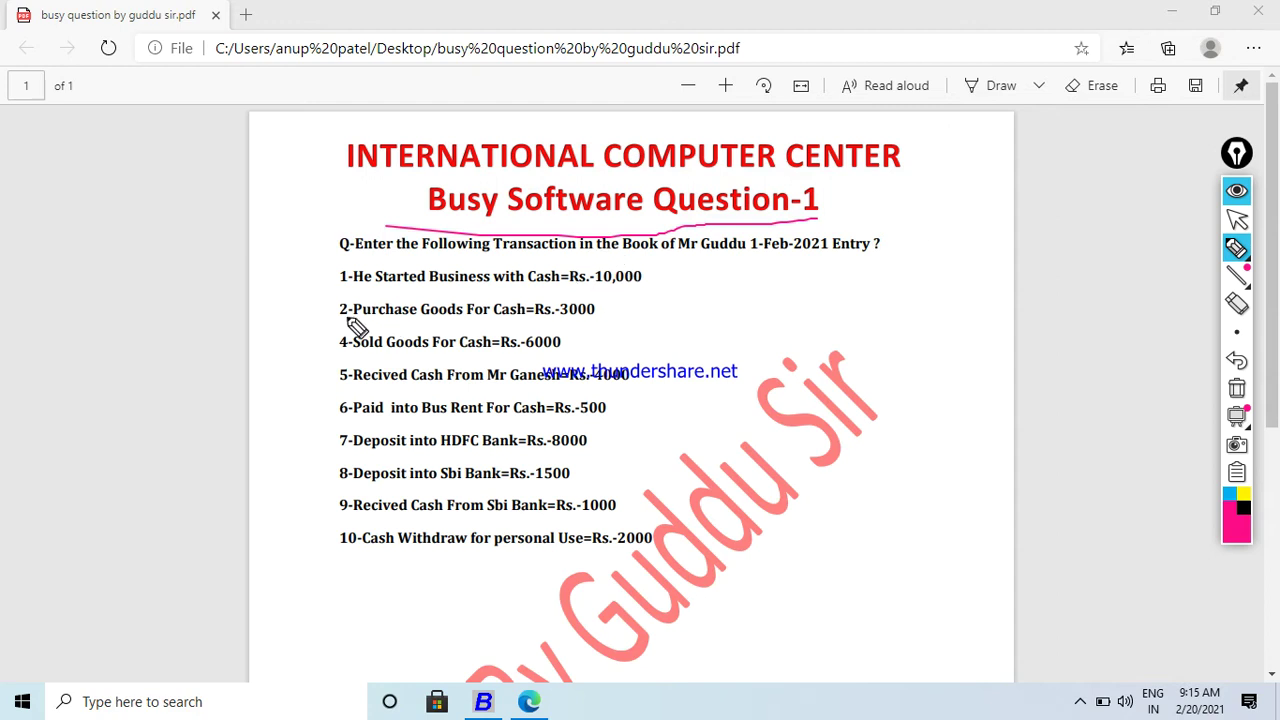
{"action": "left_click_drag", "start_coordinate": [306, 265], "coordinate": [350, 253]}
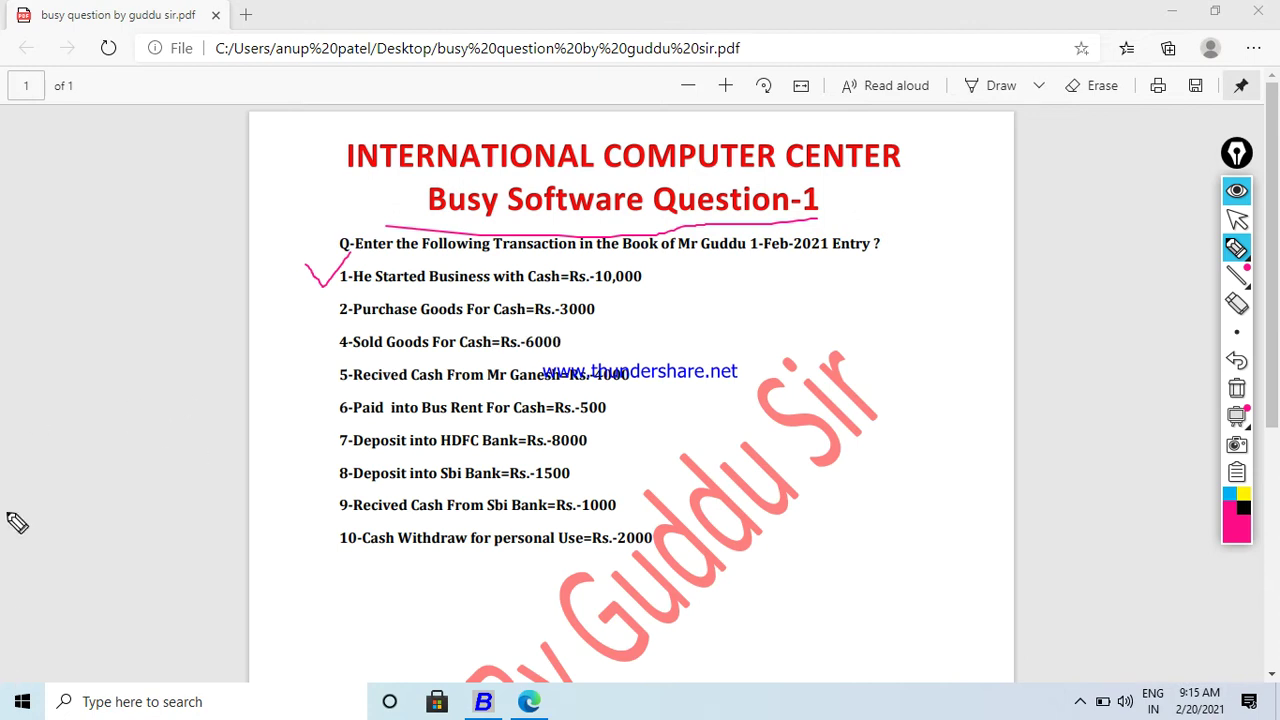
{"action": "mouse_move", "coordinate": [307, 311]}
{"action": "left_mouse_down"}
{"action": "mouse_move", "coordinate": [320, 320]}
{"action": "mouse_move", "coordinate": [345, 298]}
{"action": "left_mouse_up"}
{"action": "mouse_move", "coordinate": [317, 343]}
{"action": "left_mouse_down"}
{"action": "mouse_move", "coordinate": [328, 351]}
{"action": "mouse_move", "coordinate": [338, 337]}
{"action": "left_mouse_up"}
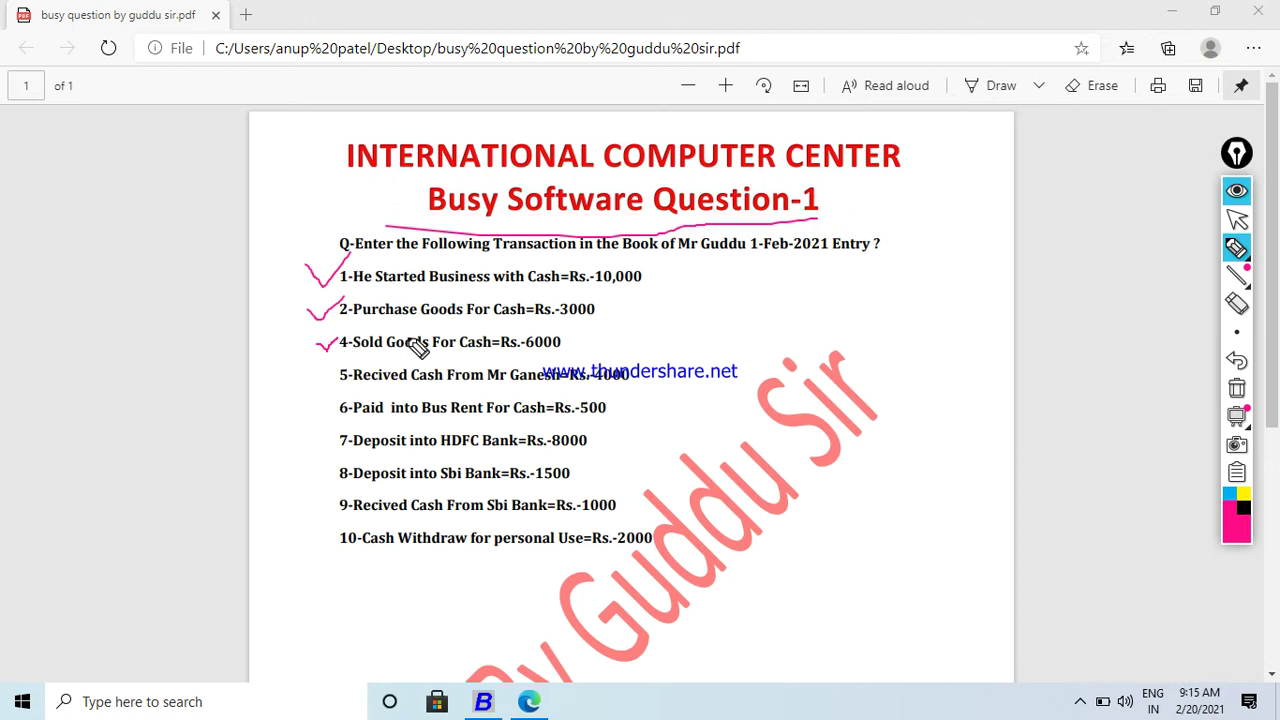
Mark transactions 5 to 10 on the question sheet with freehand pen underlines and ticks
{"action": "left_click_drag", "start_coordinate": [333, 384], "coordinate": [572, 390]}
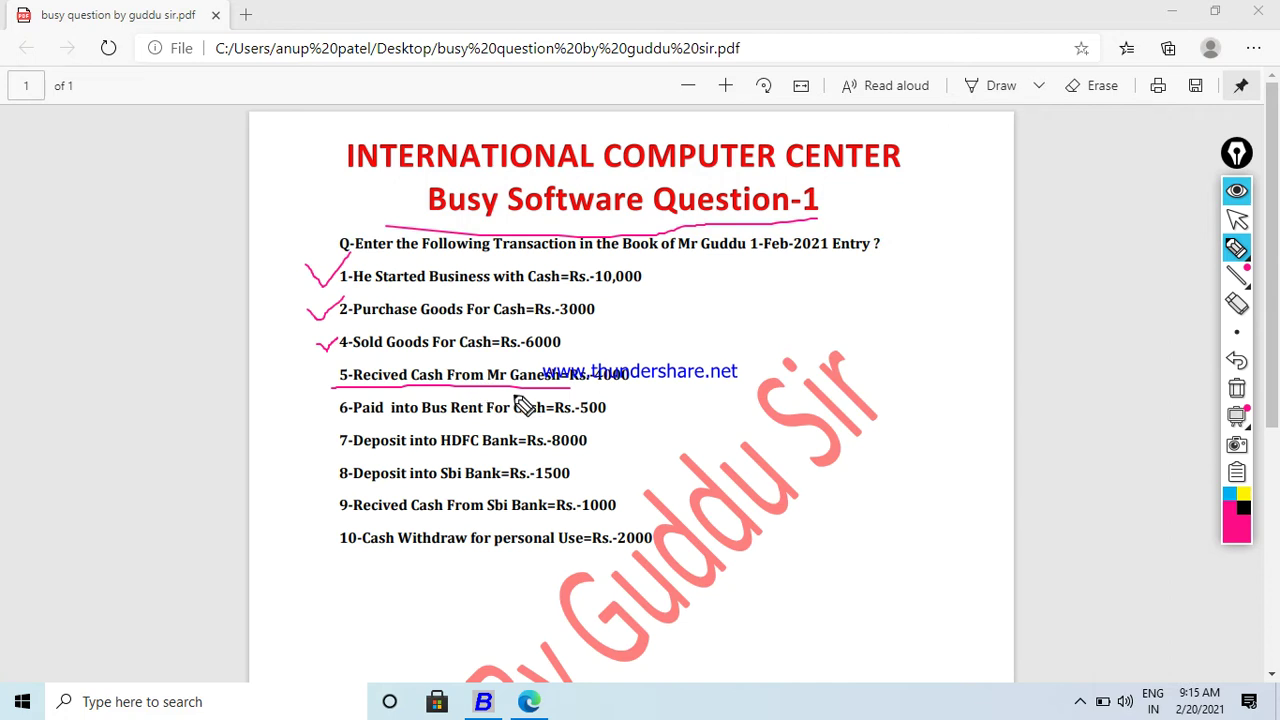
{"action": "left_click_drag", "start_coordinate": [338, 421], "coordinate": [618, 423]}
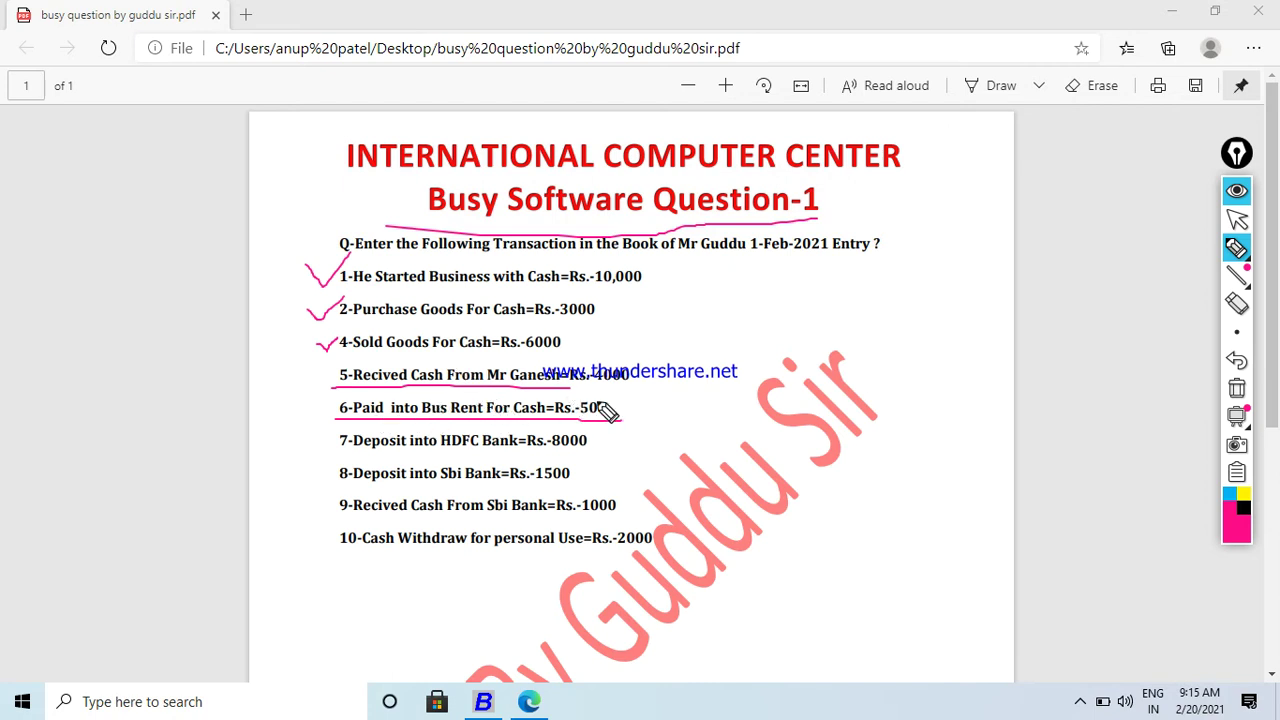
{"action": "mouse_move", "coordinate": [614, 399]}
{"action": "left_mouse_down"}
{"action": "mouse_move", "coordinate": [682, 404]}
{"action": "mouse_move", "coordinate": [710, 390]}
{"action": "left_mouse_up"}
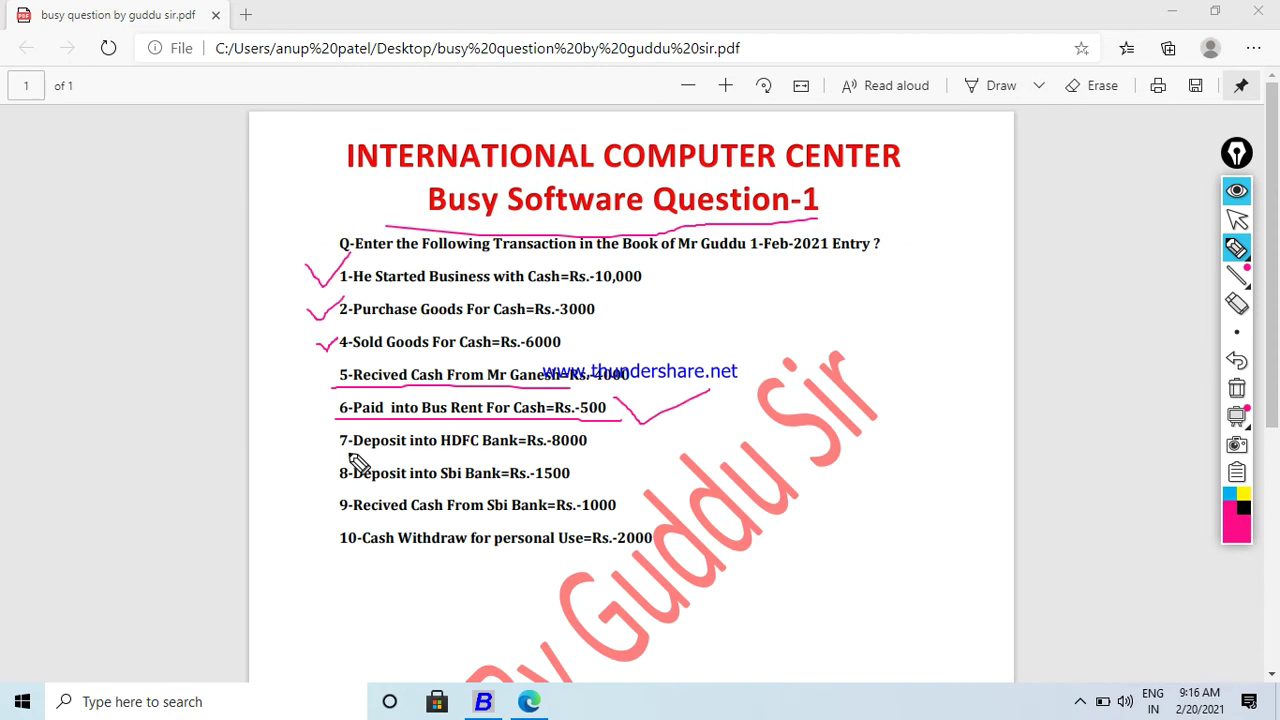
{"action": "mouse_move", "coordinate": [350, 452]}
{"action": "left_mouse_down"}
{"action": "mouse_move", "coordinate": [590, 452]}
{"action": "mouse_move", "coordinate": [675, 428]}
{"action": "left_mouse_up"}
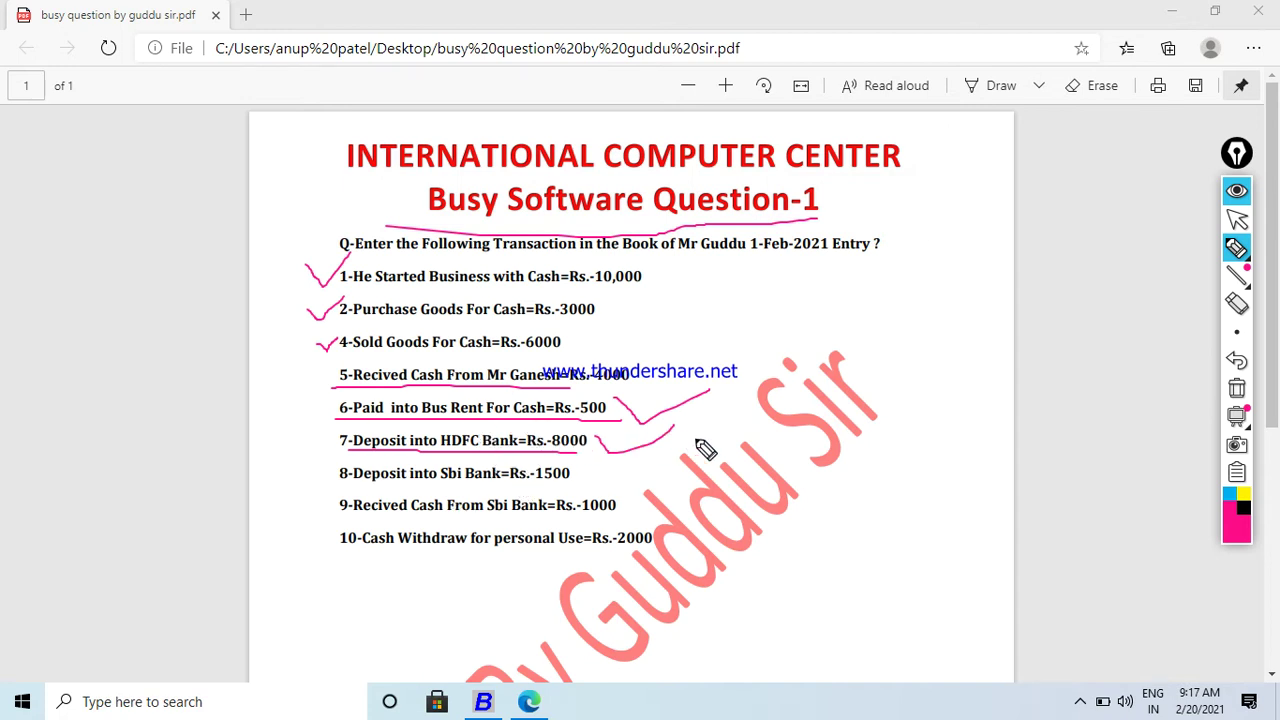
{"action": "left_click_drag", "start_coordinate": [746, 368], "coordinate": [760, 402]}
{"action": "mouse_move", "coordinate": [772, 352]}
{"action": "left_mouse_down"}
{"action": "mouse_move", "coordinate": [780, 372]}
{"action": "mouse_move", "coordinate": [762, 380]}
{"action": "left_mouse_up"}
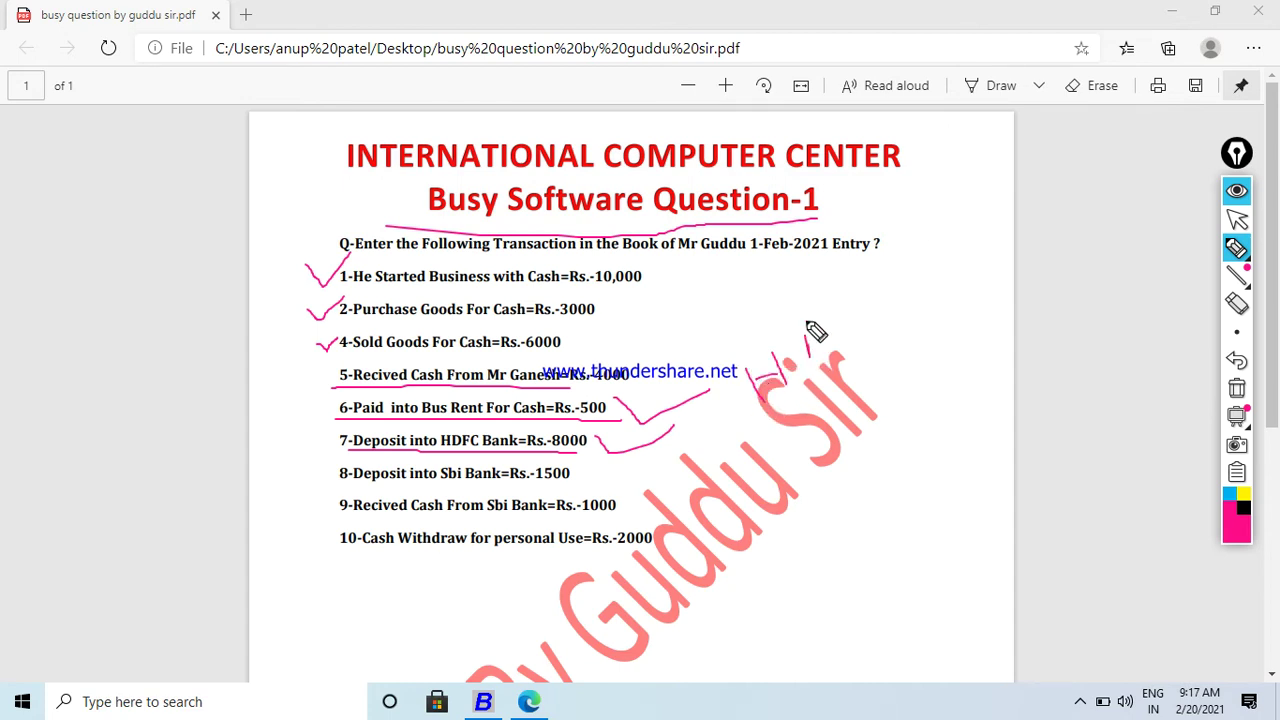
{"action": "left_click_drag", "start_coordinate": [806, 322], "coordinate": [815, 358]}
{"action": "mouse_move", "coordinate": [580, 469]}
{"action": "left_mouse_down"}
{"action": "mouse_move", "coordinate": [590, 480]}
{"action": "mouse_move", "coordinate": [634, 468]}
{"action": "left_mouse_up"}
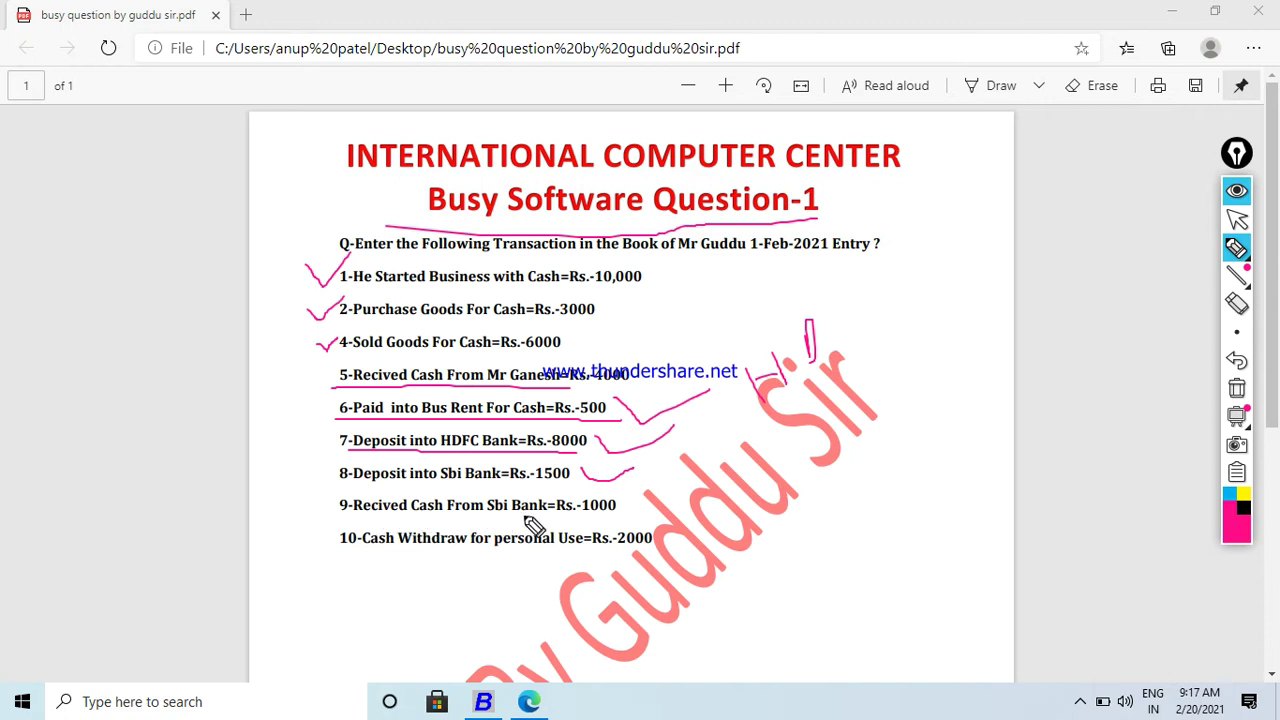
{"action": "mouse_move", "coordinate": [633, 498]}
{"action": "left_mouse_down"}
{"action": "mouse_move", "coordinate": [647, 512]}
{"action": "mouse_move", "coordinate": [682, 478]}
{"action": "left_mouse_up"}
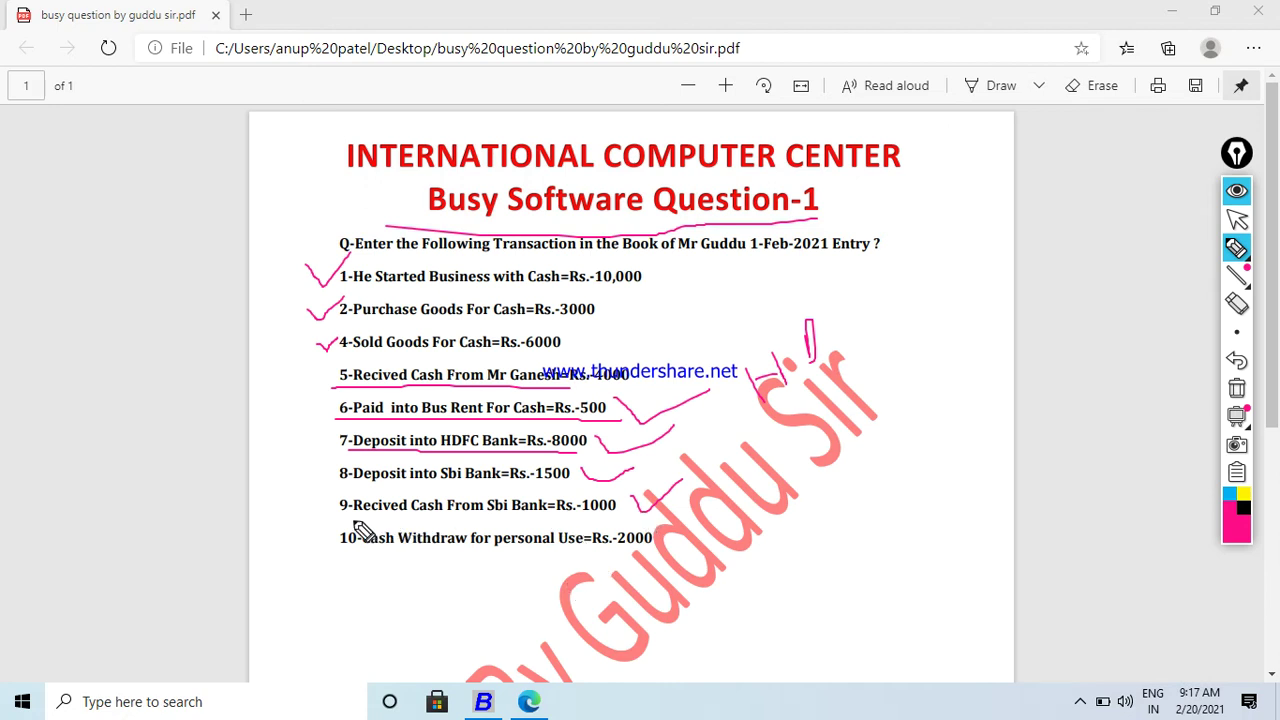
{"action": "left_click_drag", "start_coordinate": [350, 520], "coordinate": [527, 520]}
{"action": "left_click_drag", "start_coordinate": [357, 553], "coordinate": [608, 552]}
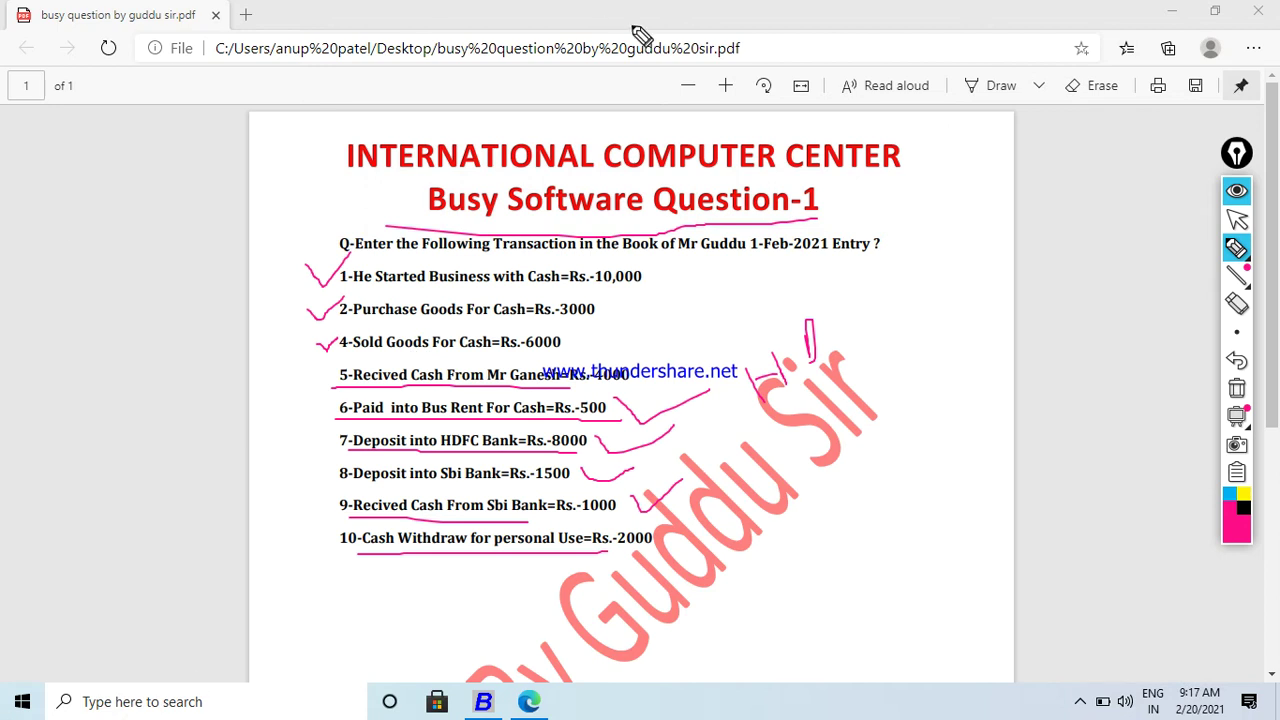
Clear all pen marks, return to the normal pointer and enlarge the sheet to review the listed transactions
{"action": "left_click", "coordinate": [1237, 388]}
{"action": "left_click", "coordinate": [1238, 218]}
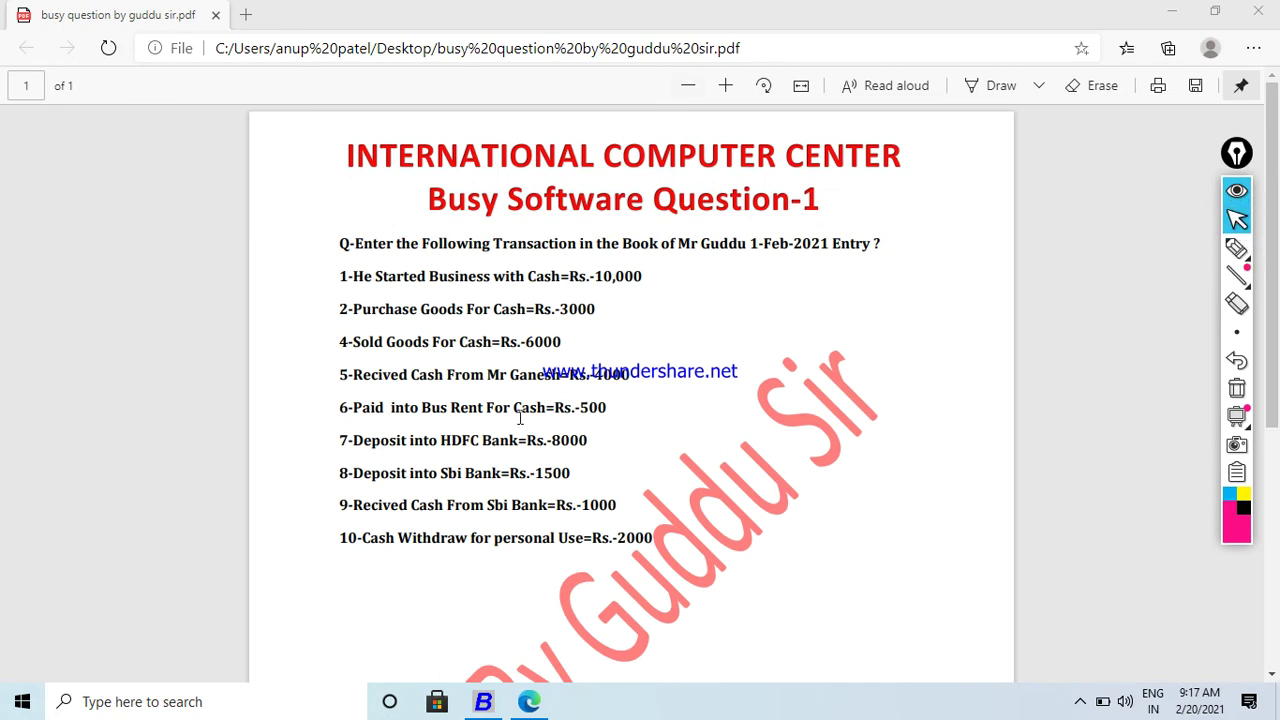
{"action": "left_click", "coordinate": [726, 86]}
{"action": "left_click", "coordinate": [726, 86]}
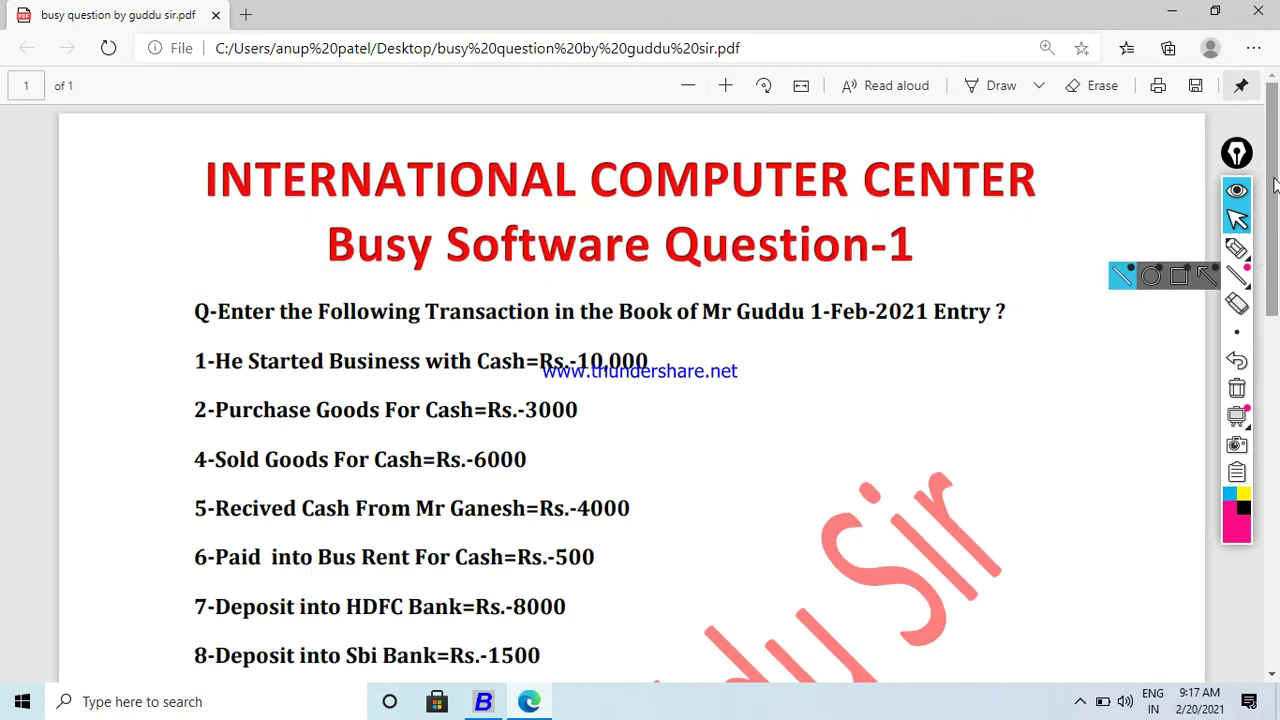
{"action": "scroll", "coordinate": [1276, 244], "scroll_direction": "down", "scroll_amount": 3}
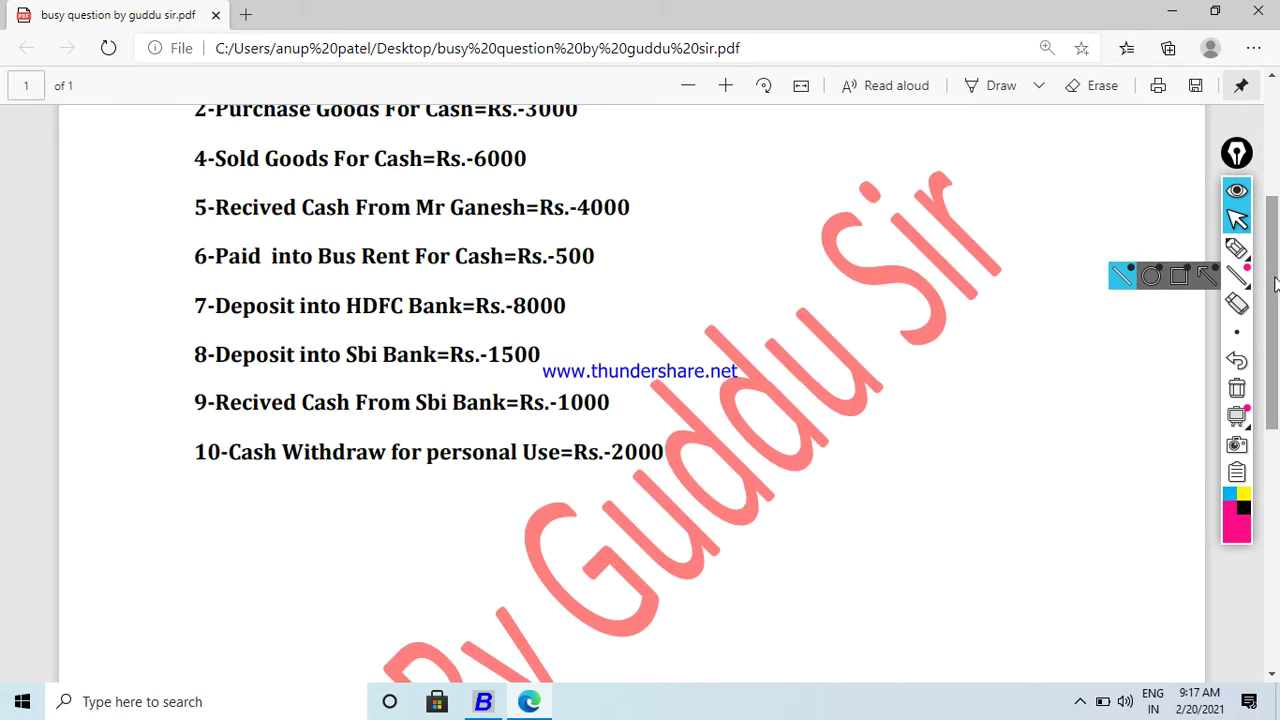
{"action": "scroll", "coordinate": [1276, 133], "scroll_direction": "up", "scroll_amount": 3}
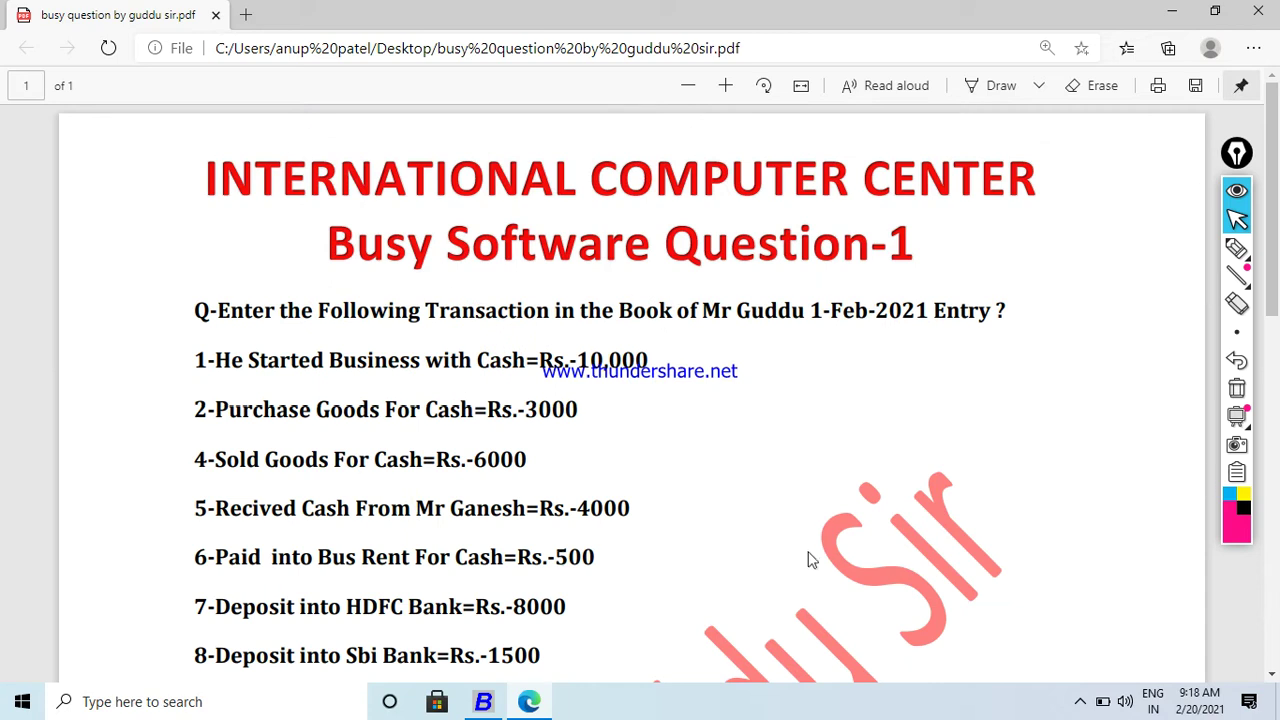
{"action": "scroll", "coordinate": [737, 289], "scroll_direction": "down", "scroll_amount": 1}
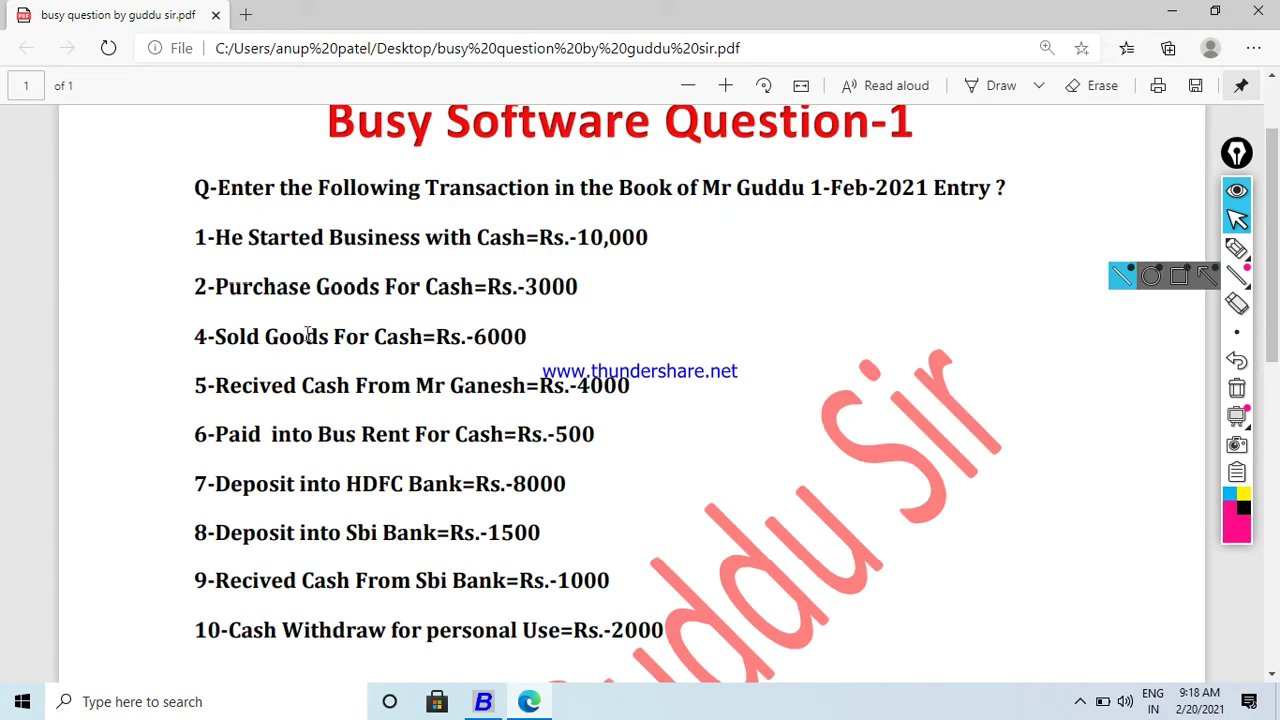
Switch back to Busy 17 and open a blank form for adding an account master
{"action": "left_click", "coordinate": [483, 702]}
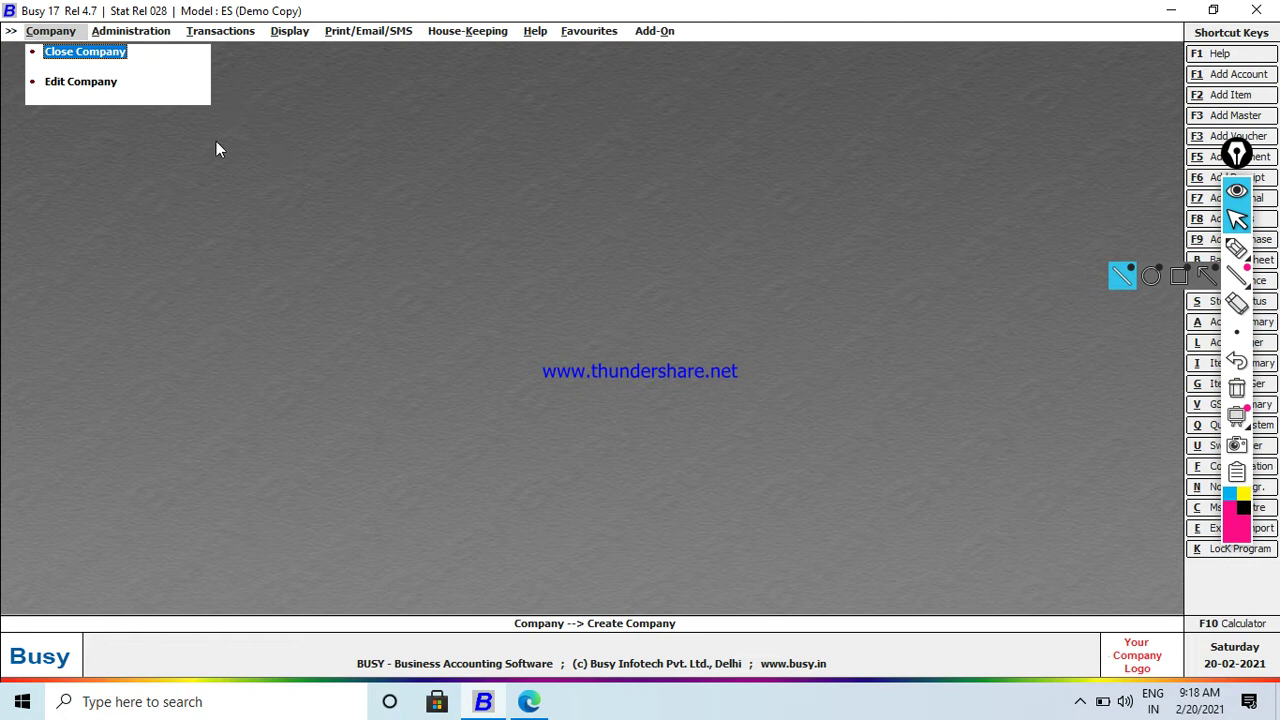
{"action": "key", "text": "Right"}
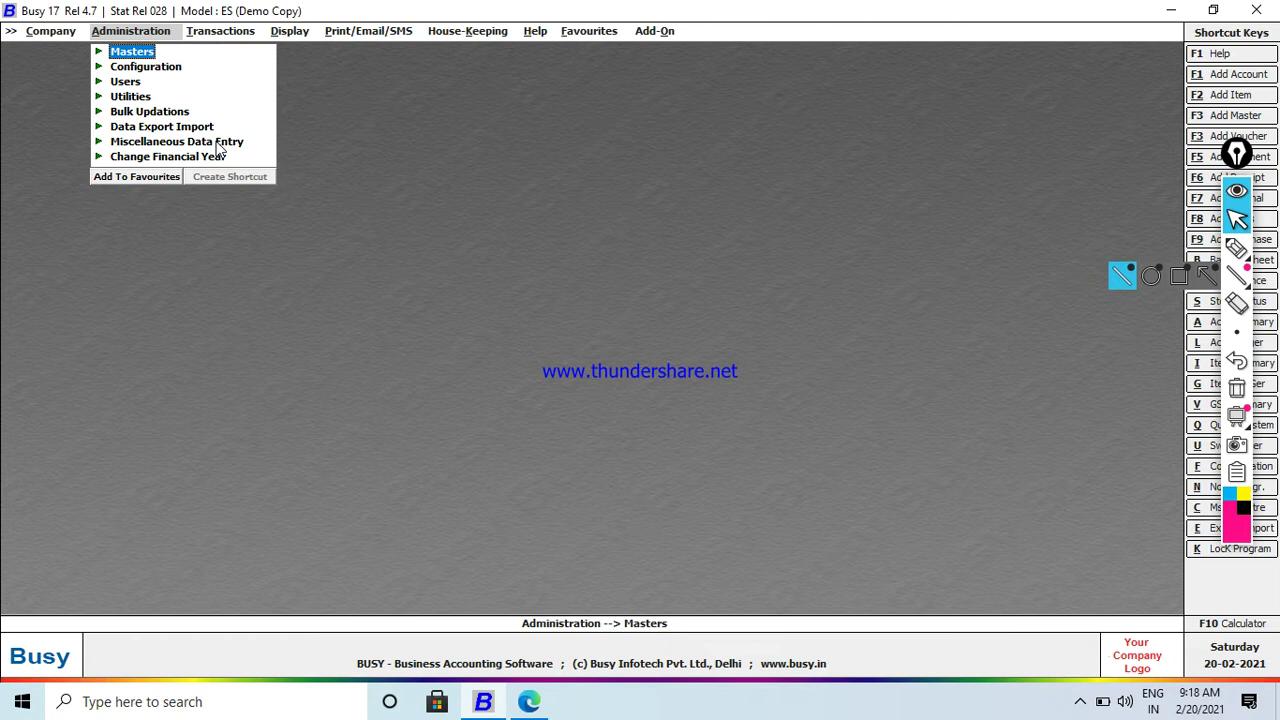
{"action": "key", "text": "Right"}
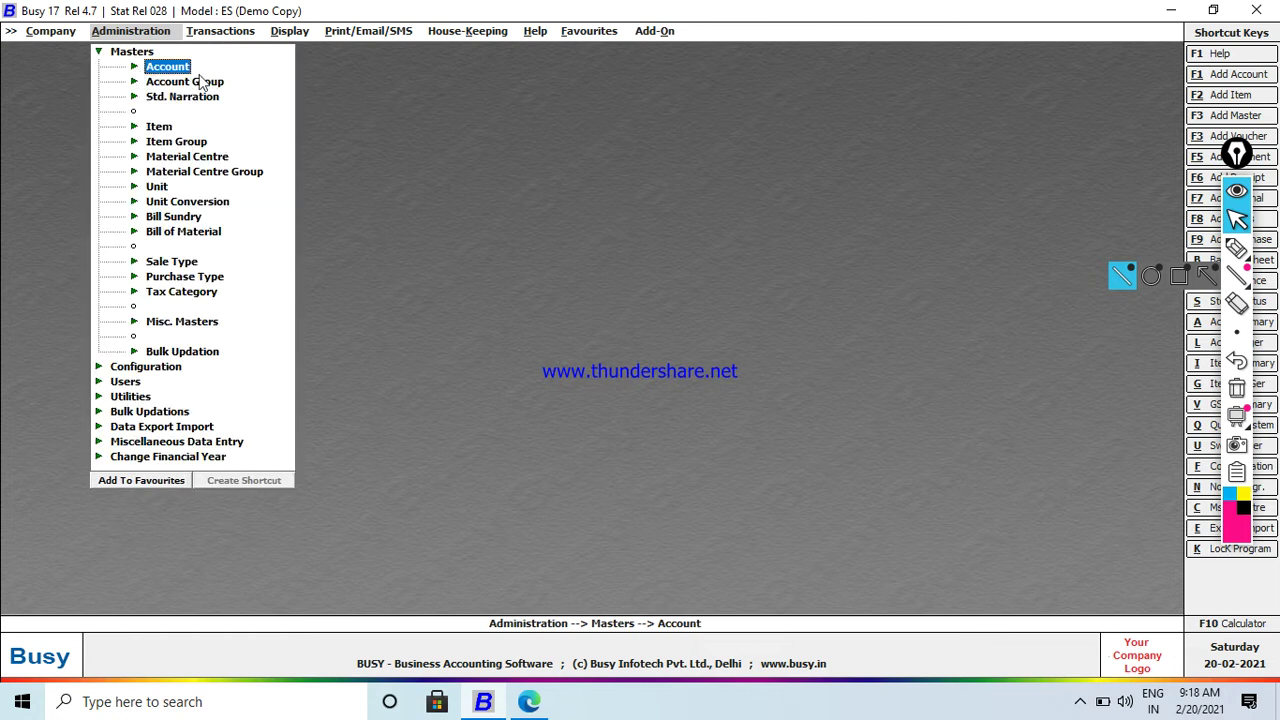
{"action": "key", "text": "Right"}
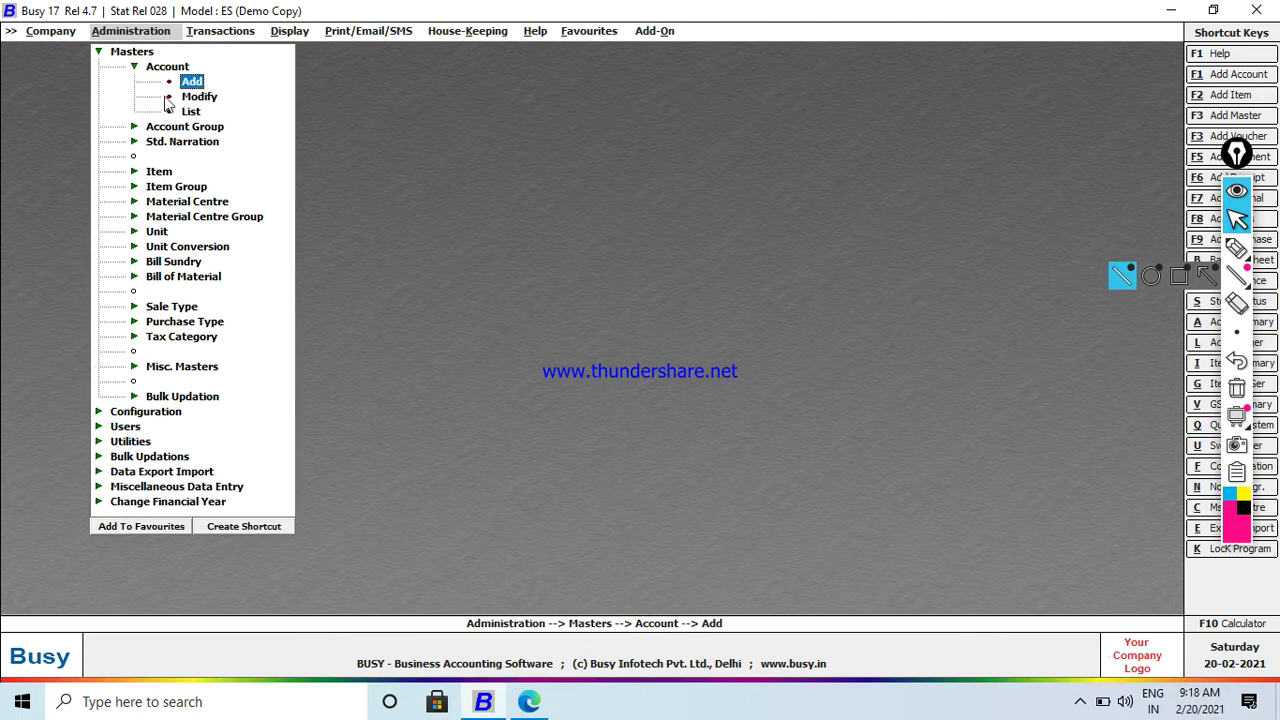
{"action": "key", "text": "Return"}
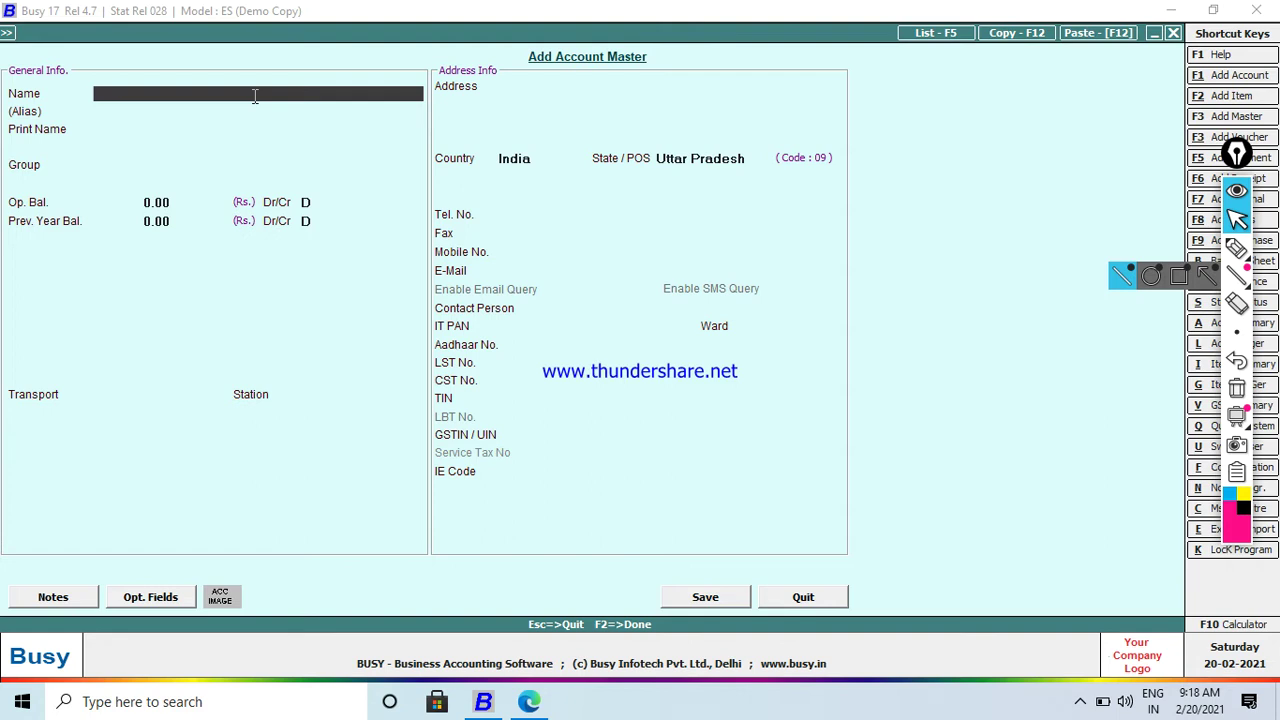
Name the new account CAPITAL, keep the same print name and assign it to the Capital Account group
{"action": "type", "text": "CAPITAL"}
{"action": "key", "text": "Return"}
{"action": "key", "text": "Return"}
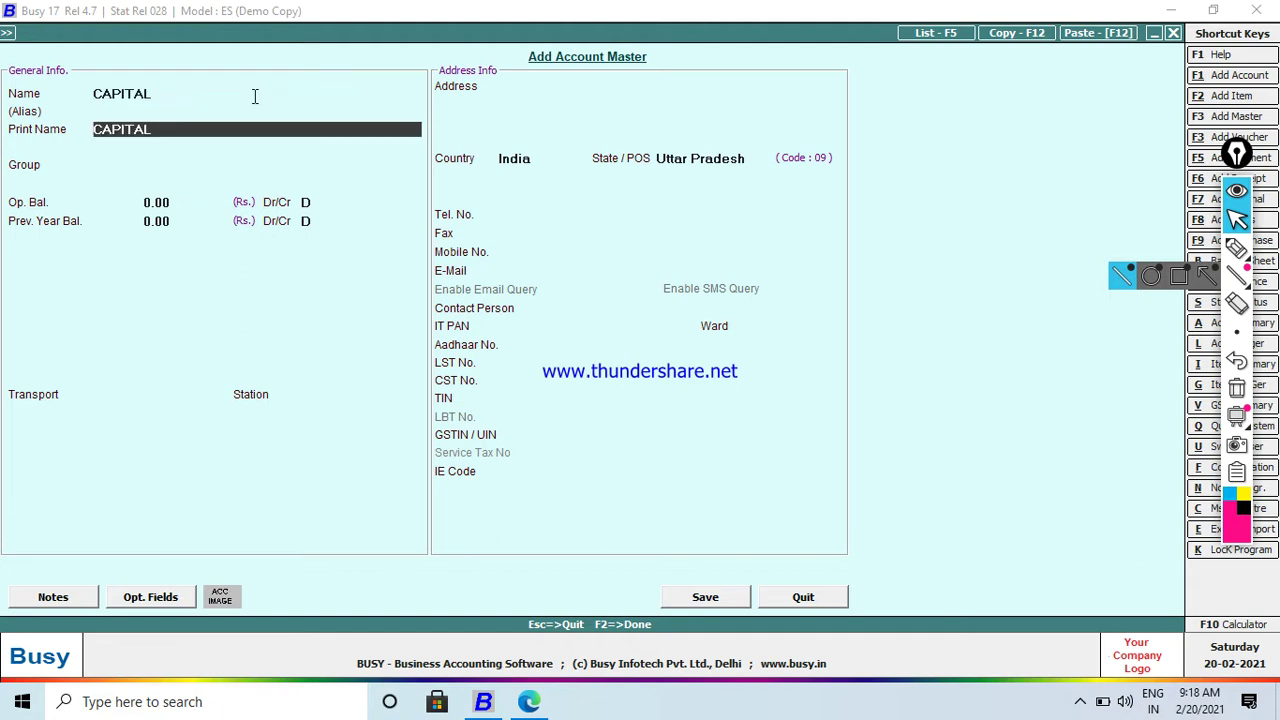
{"action": "key", "text": "Return"}
{"action": "type", "text": "C"}
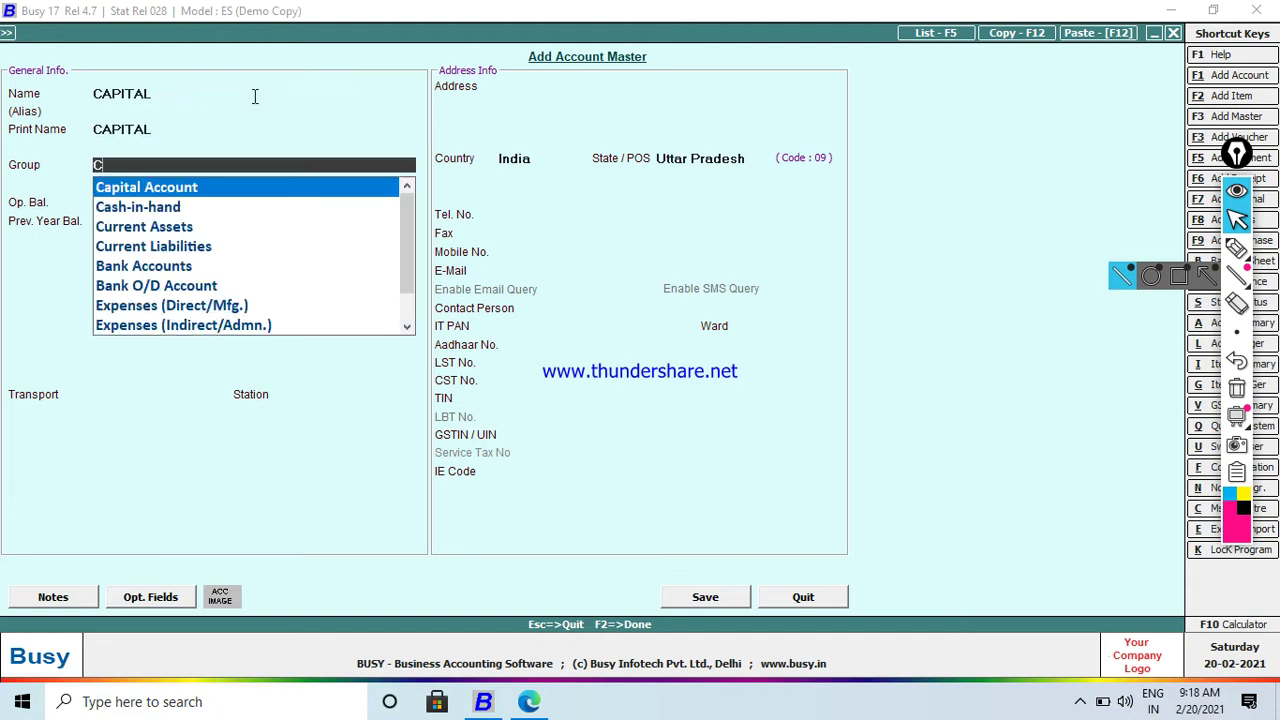
{"action": "key", "text": "Down"}
{"action": "key", "text": "Up"}
{"action": "key", "text": "Return"}
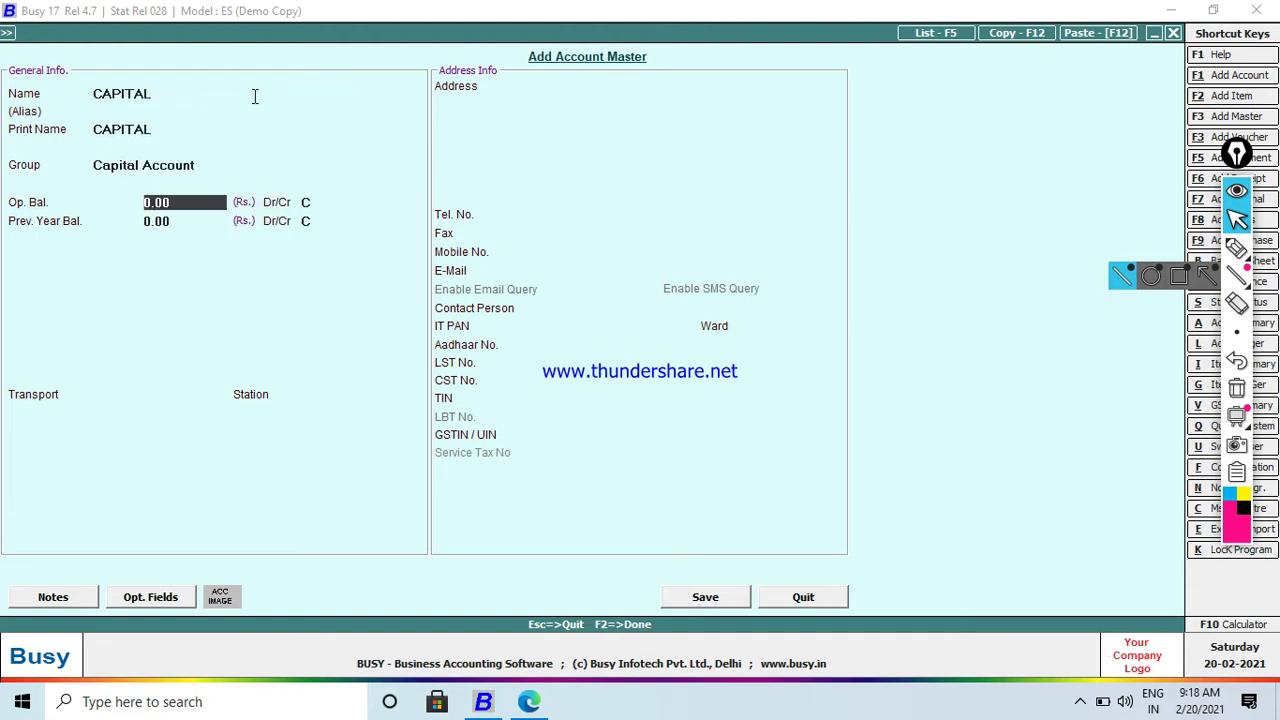
Accept the zero opening and previous year balances for the CAPITAL account and save it
{"action": "key", "text": "Return"}
{"action": "key", "text": "Return"}
{"action": "key", "text": "Return"}
{"action": "key", "text": "Return"}
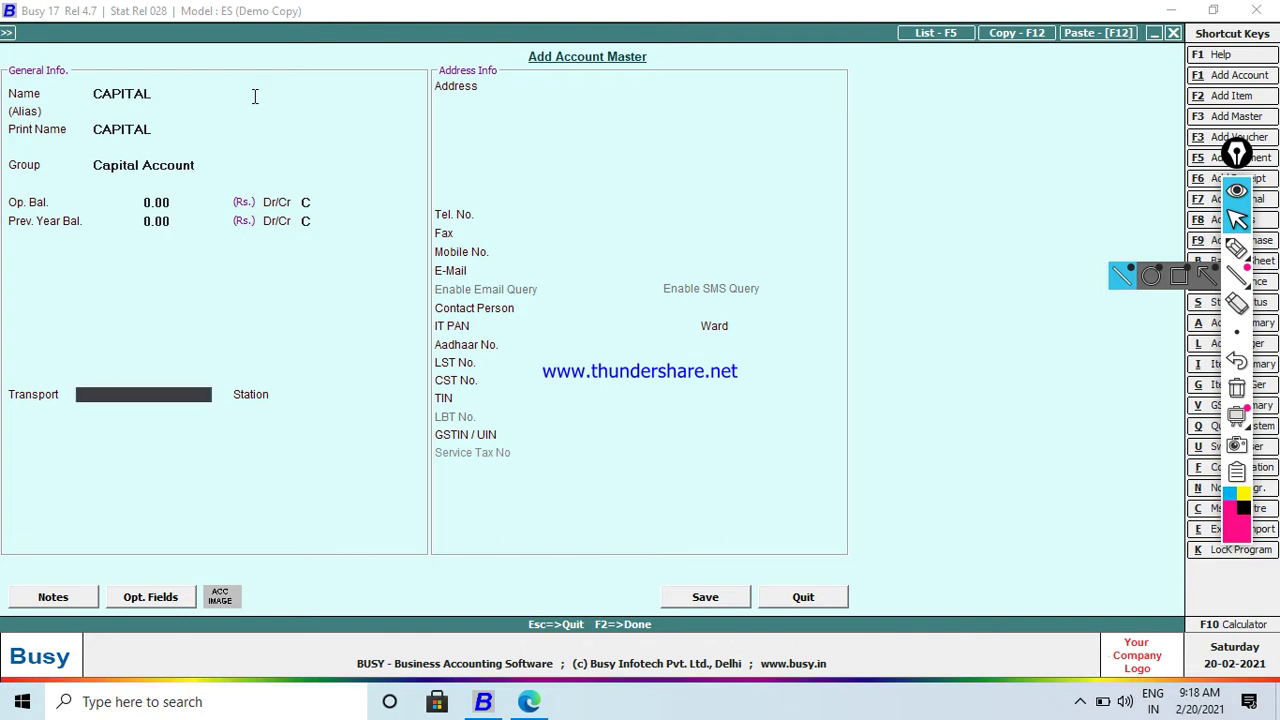
{"action": "key", "text": "F2"}
{"action": "left_click", "coordinate": [662, 396]}
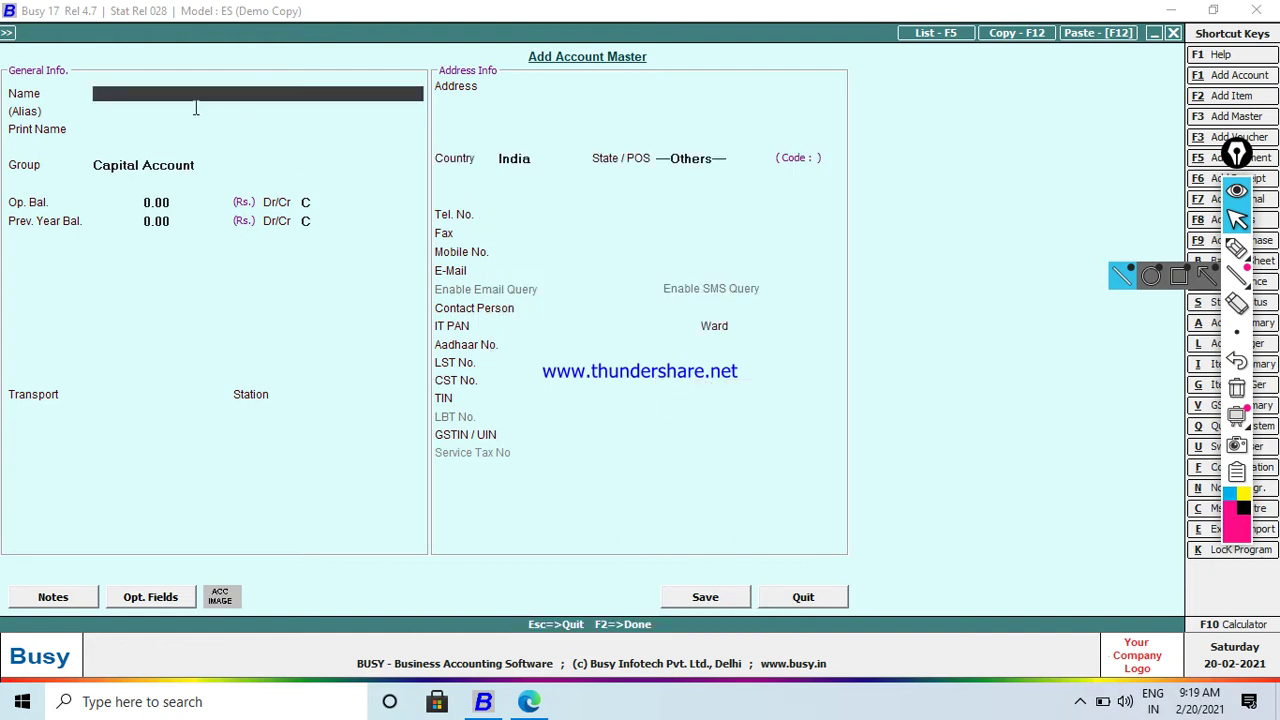
Name the new account SBI BANK and use the same text as its print name
{"action": "type", "text": "sBI bANK"}
{"action": "key", "text": "BackSpace"}
{"action": "key", "text": "BackSpace"}
{"action": "key", "text": "BackSpace"}
{"action": "key", "text": "BackSpace"}
{"action": "key", "text": "BackSpace"}
{"action": "key", "text": "BackSpace"}
{"action": "key", "text": "BackSpace"}
{"action": "key", "text": "BackSpace"}
{"action": "type", "text": "SBI BANK"}
{"action": "key", "text": "Return"}
{"action": "key", "text": "Return"}
{"action": "key", "text": "Return"}
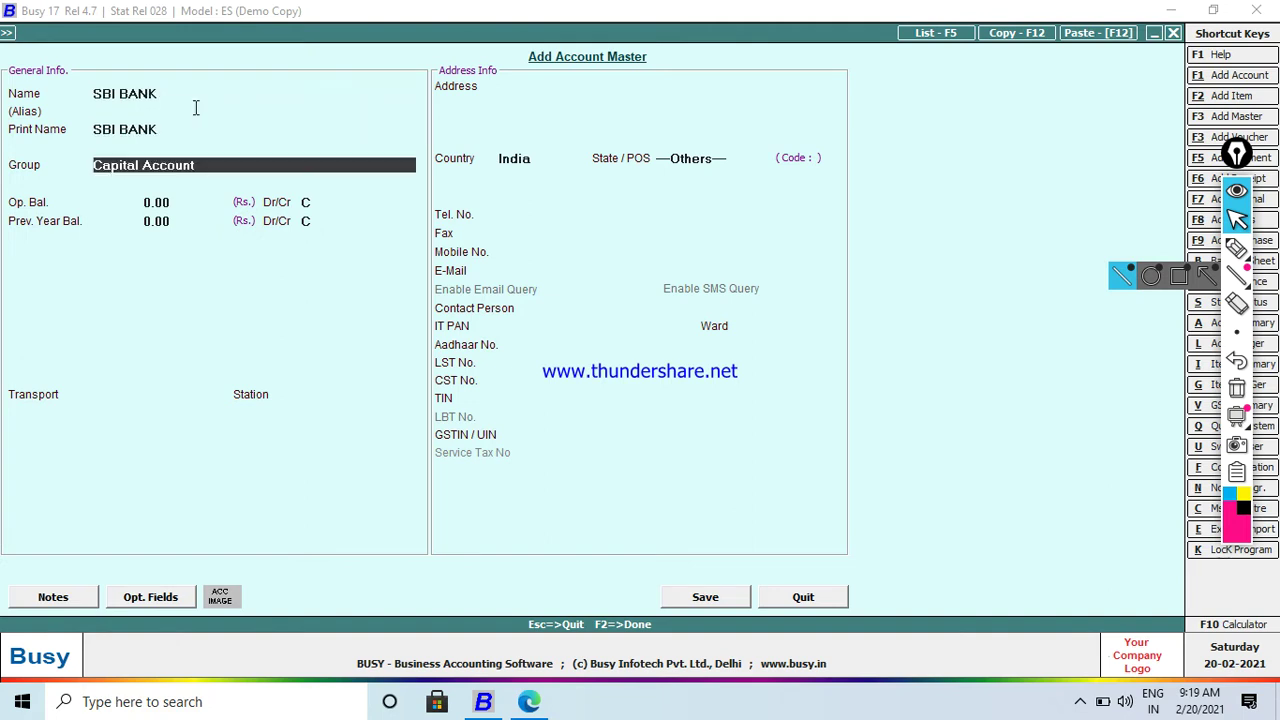
Assign SBI BANK to the Bank Accounts group and accept zero opening and previous year balances
{"action": "key", "text": "Up"}
{"action": "type", "text": "B"}
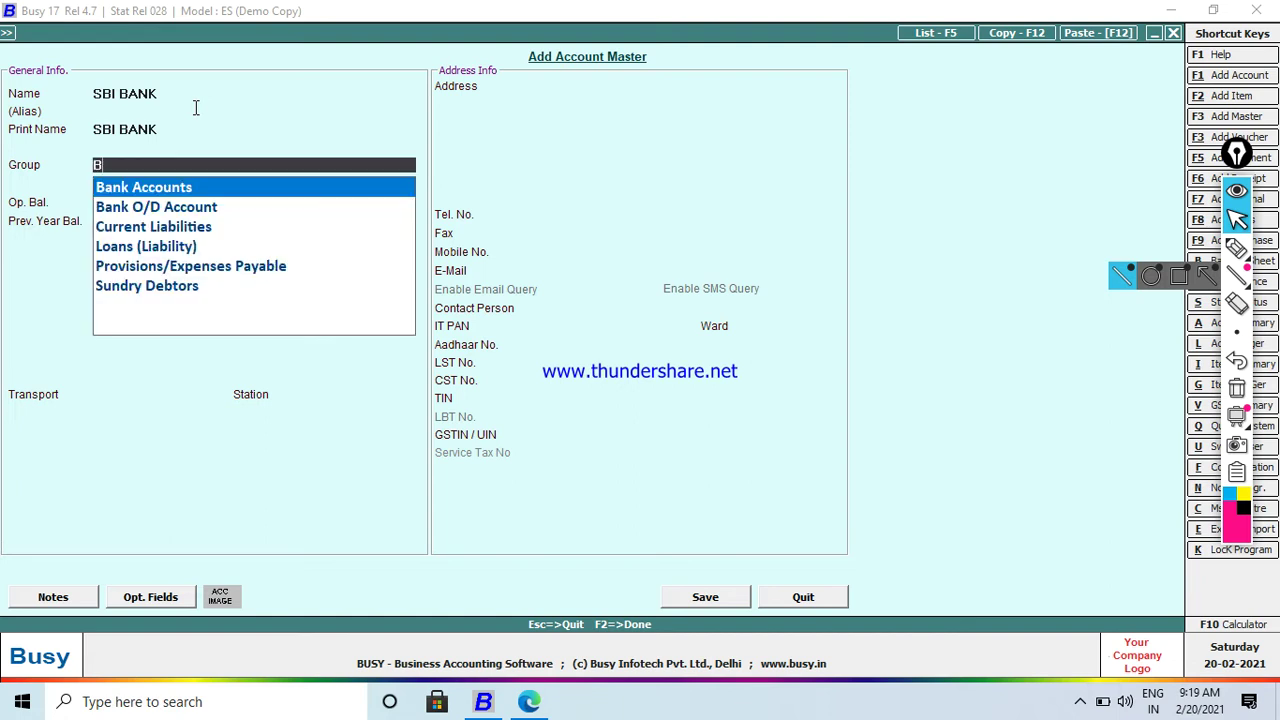
{"action": "key", "text": "Return"}
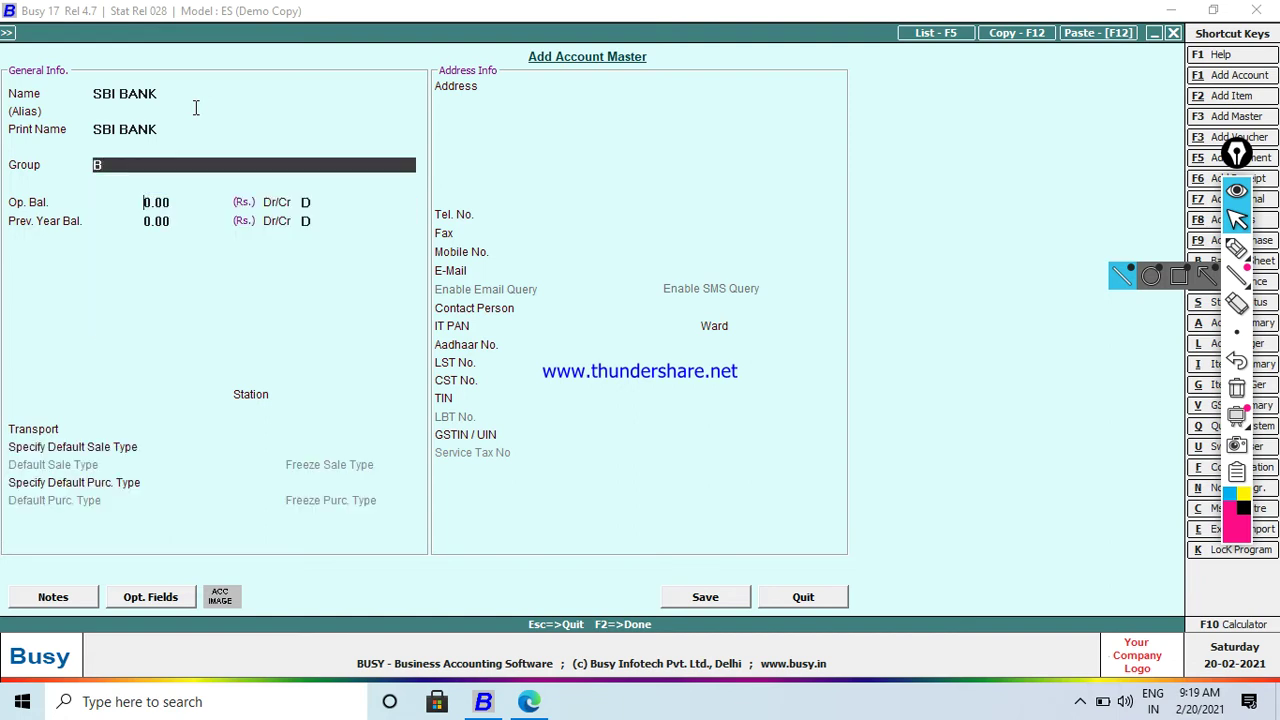
{"action": "key", "text": "Return"}
{"action": "key", "text": "Return"}
{"action": "key", "text": "Return"}
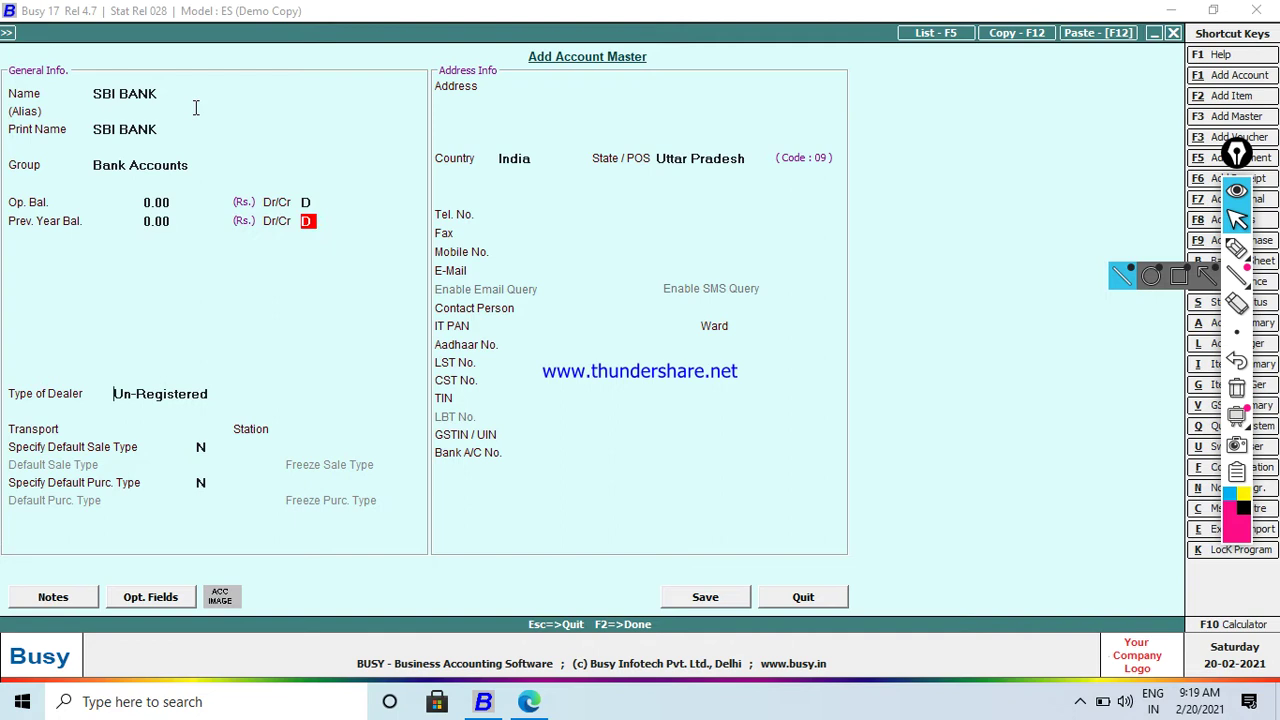
Set the type of dealer for SBI BANK to Registered and save the account
{"action": "key", "text": "Return"}
{"action": "key", "text": "Up"}
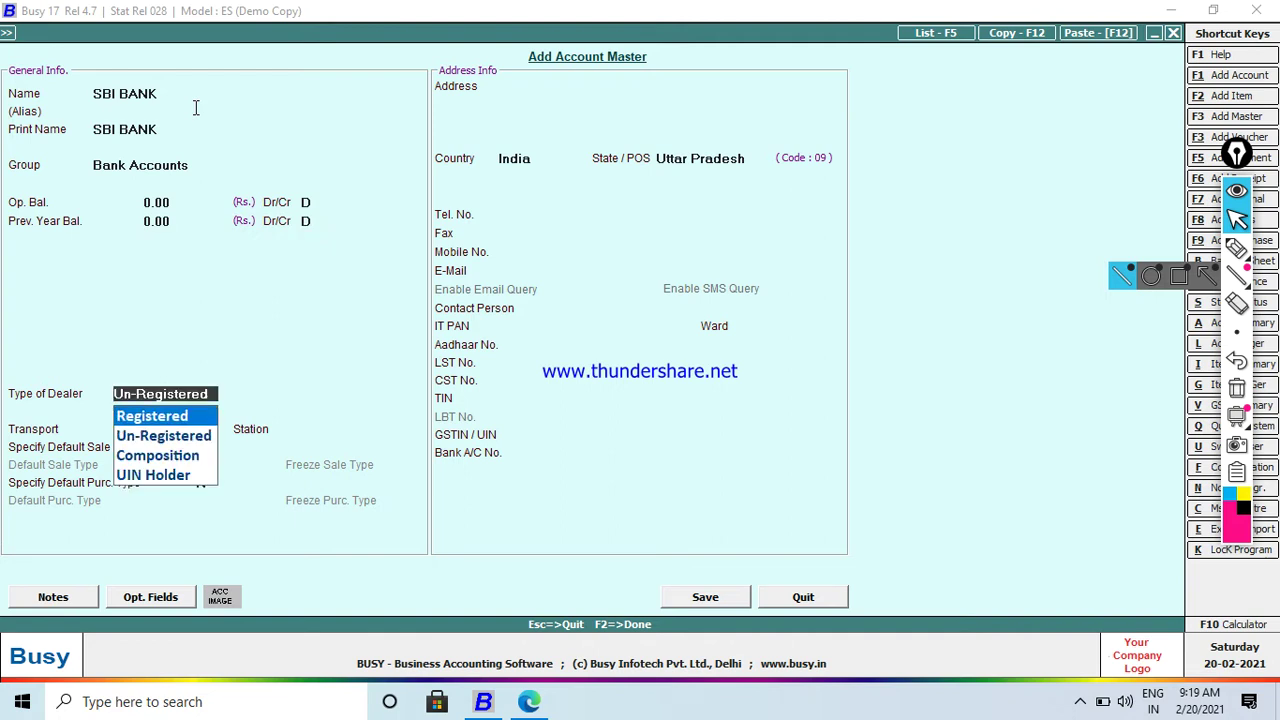
{"action": "key", "text": "Return"}
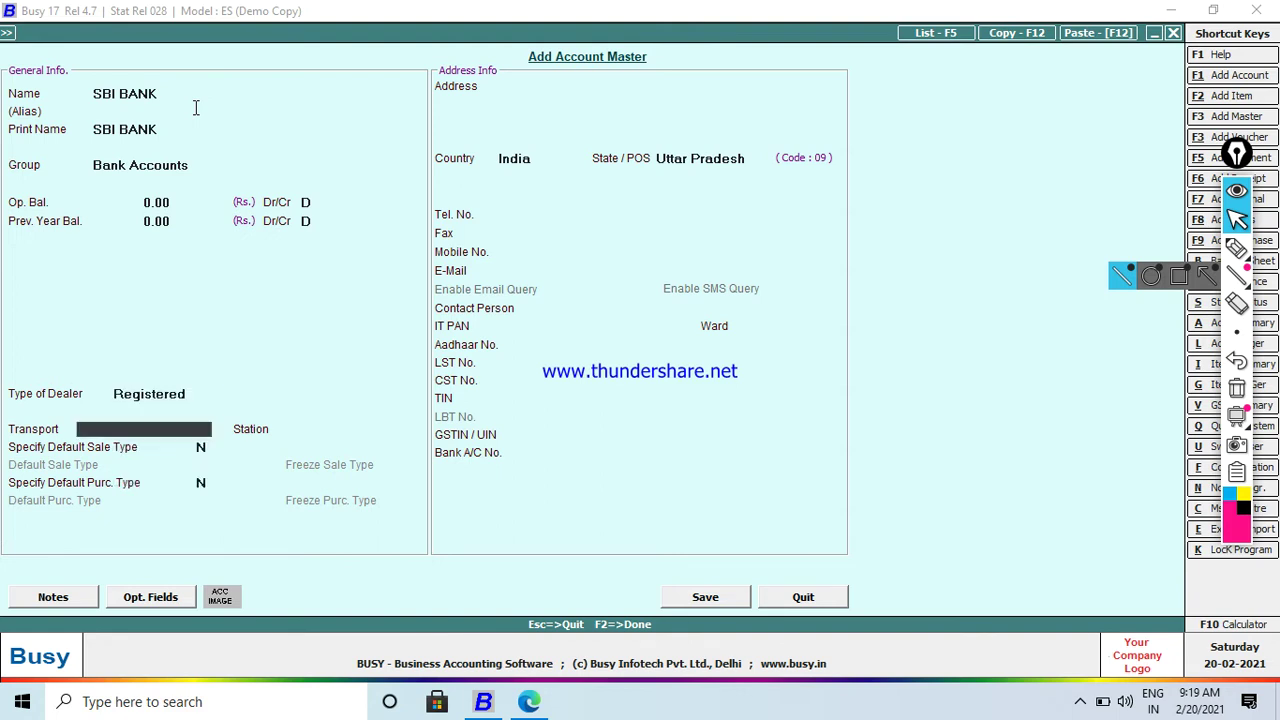
{"action": "left_click", "coordinate": [703, 597]}
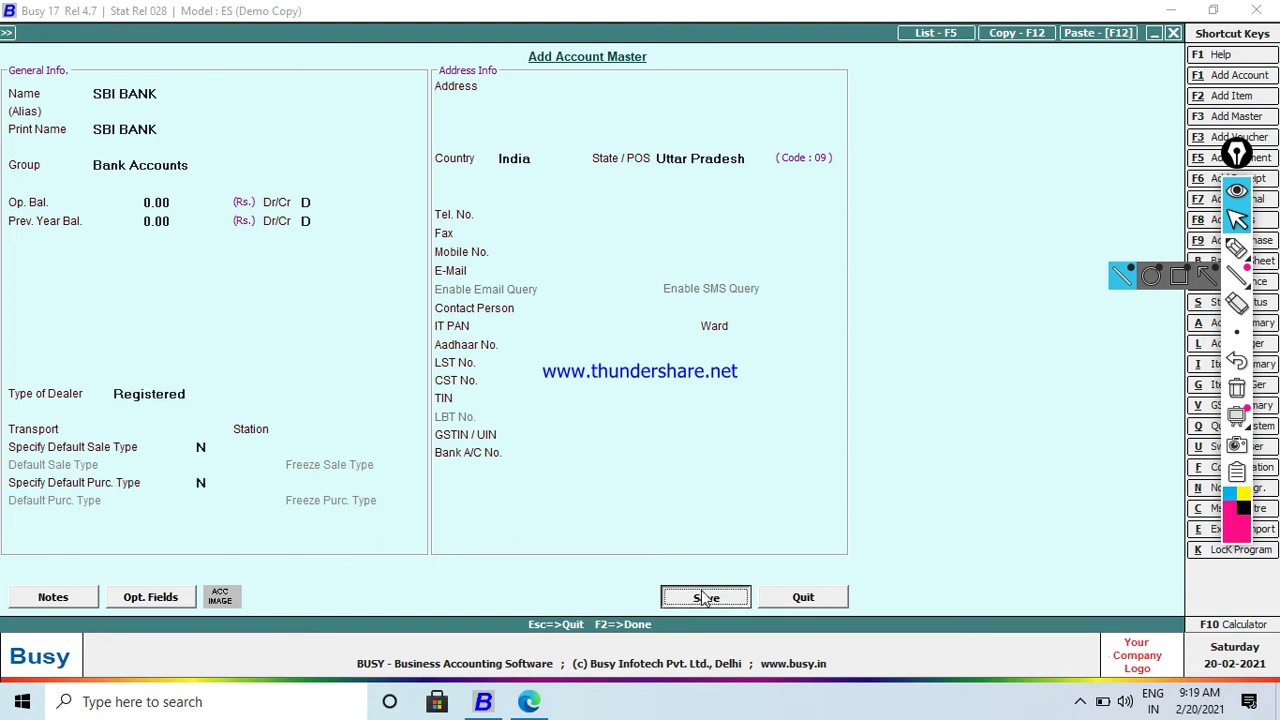
{"action": "left_click", "coordinate": [685, 390]}
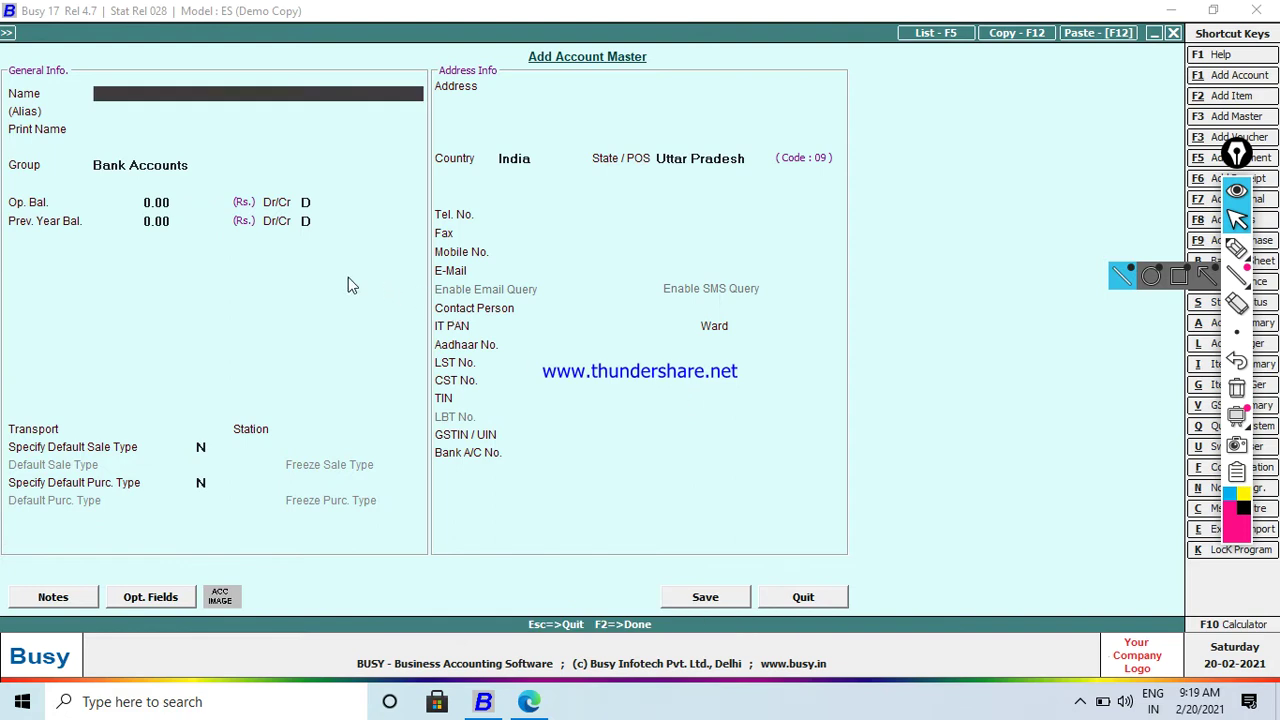
Create an account named HDFC BANK with the same print name in the Bank Accounts group and save it
{"action": "type", "text": "HDFC BANK"}
{"action": "key", "text": "Return"}
{"action": "key", "text": "Return"}
{"action": "key", "text": "Return"}
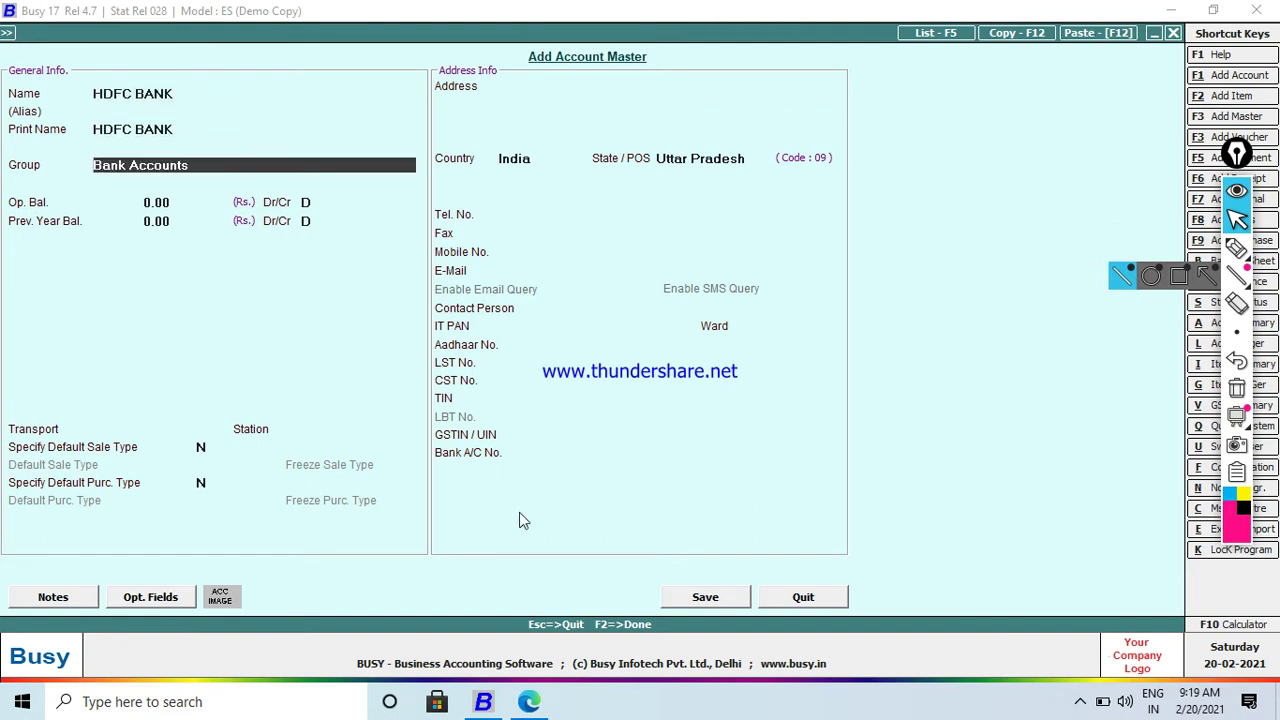
{"action": "left_click", "coordinate": [705, 597]}
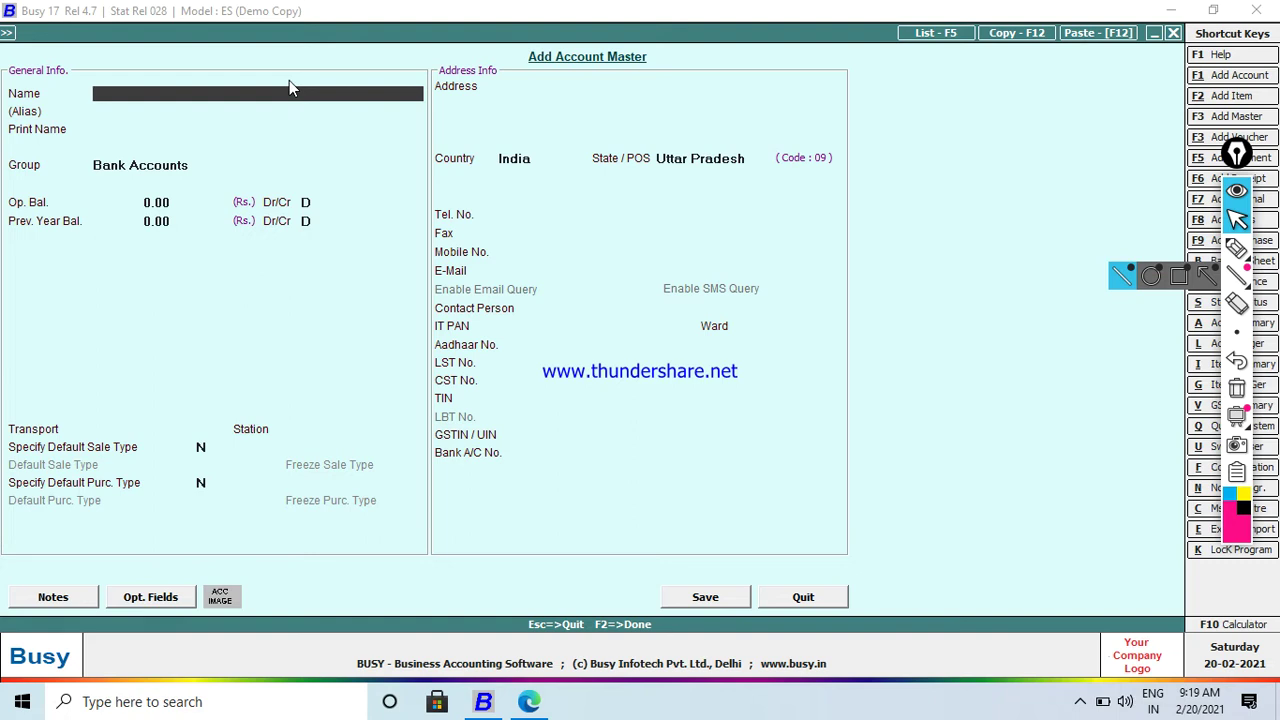
Switch to the question PDF in Edge and examine transactions 1, 2, 4 and 5 for accounts still needed
{"action": "left_click", "coordinate": [529, 705]}
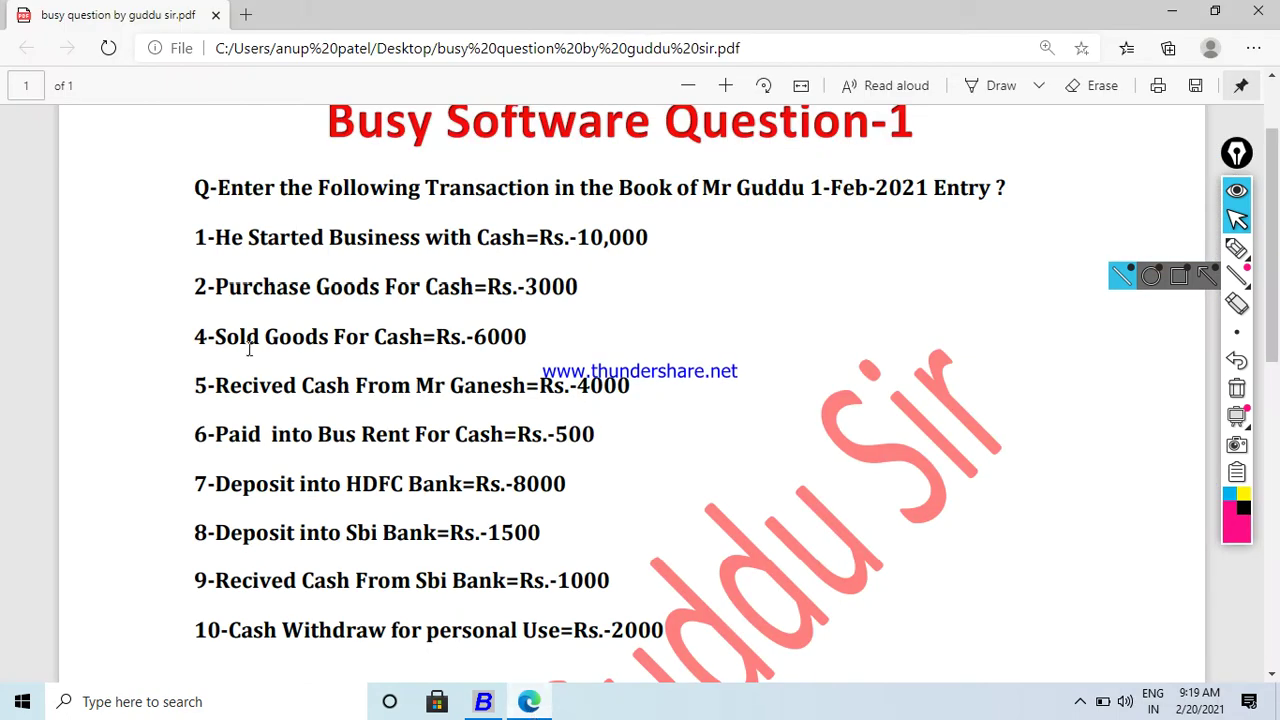
{"action": "left_click_drag", "start_coordinate": [215, 336], "coordinate": [384, 336]}
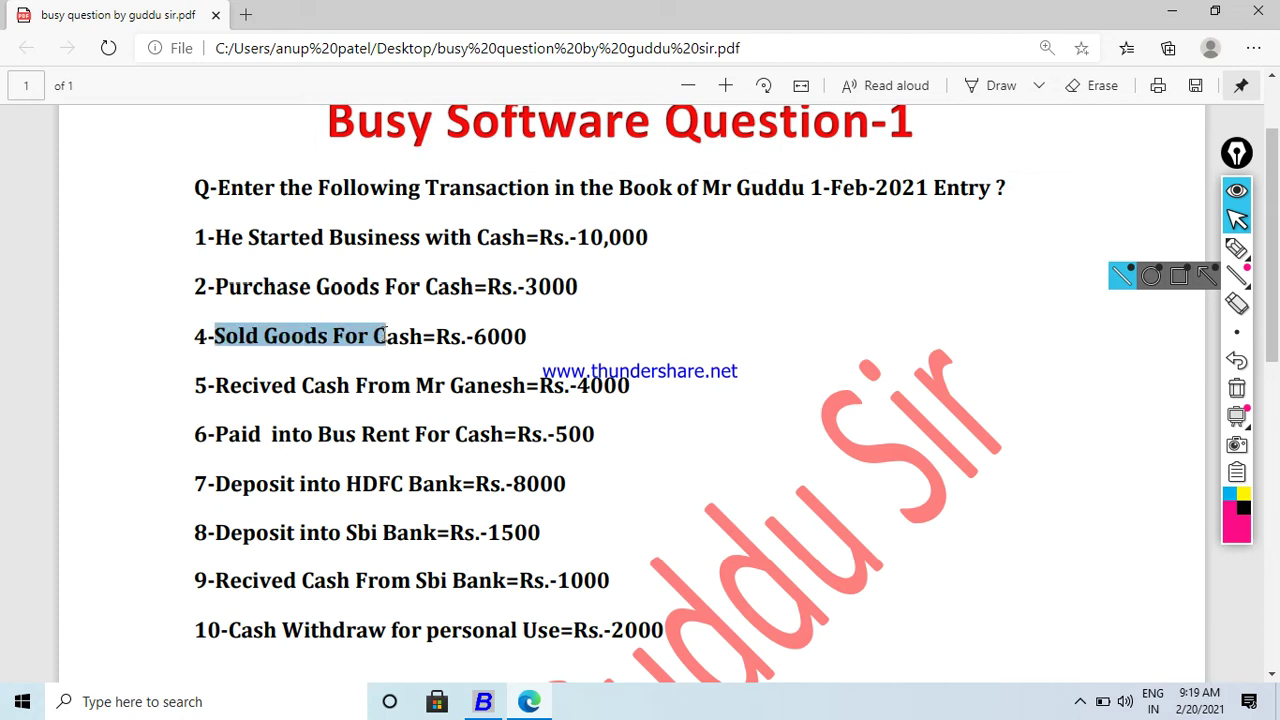
{"action": "left_click_drag", "start_coordinate": [216, 286], "coordinate": [390, 288]}
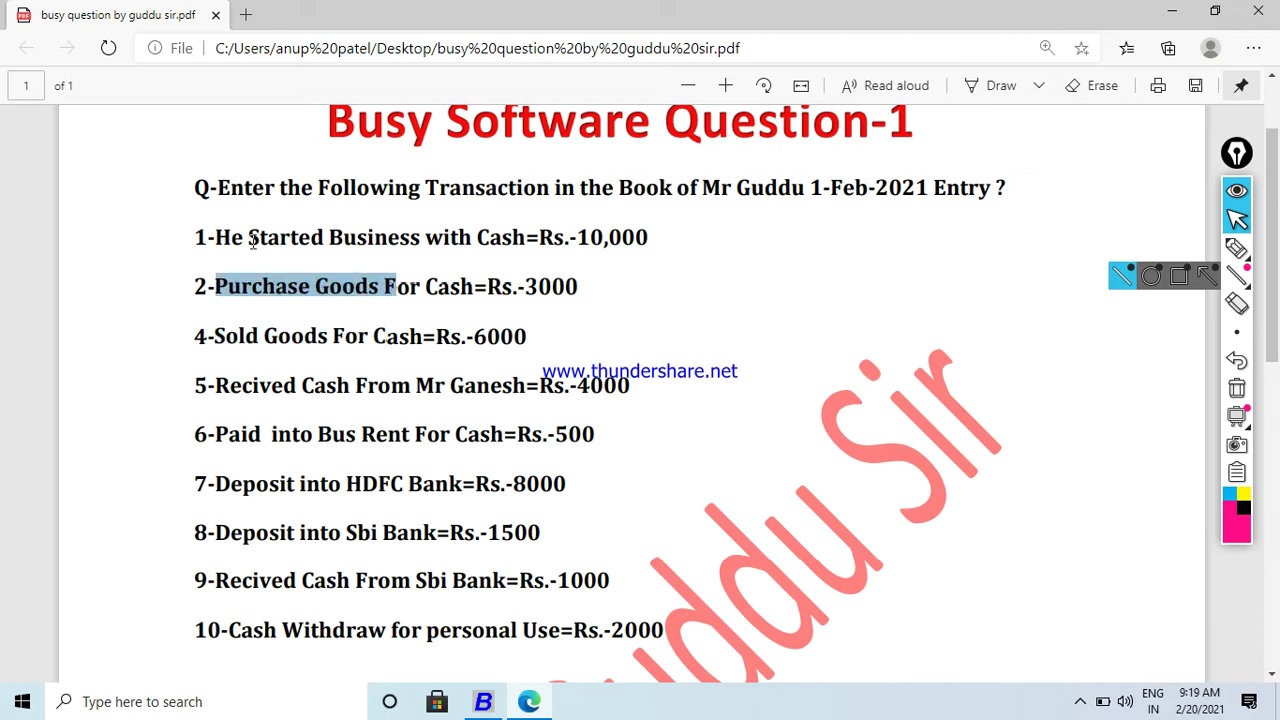
{"action": "left_click_drag", "start_coordinate": [209, 237], "coordinate": [527, 237]}
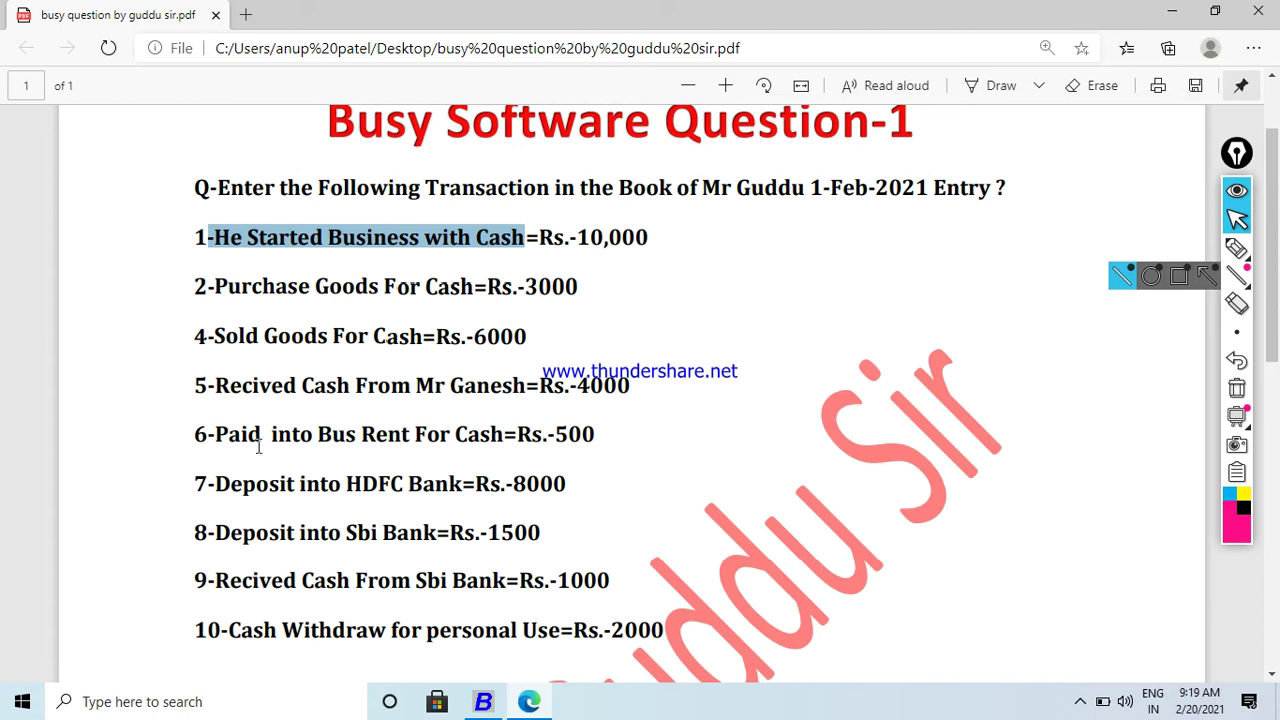
{"action": "left_click_drag", "start_coordinate": [236, 385], "coordinate": [410, 385]}
{"action": "left_click", "coordinate": [459, 390]}
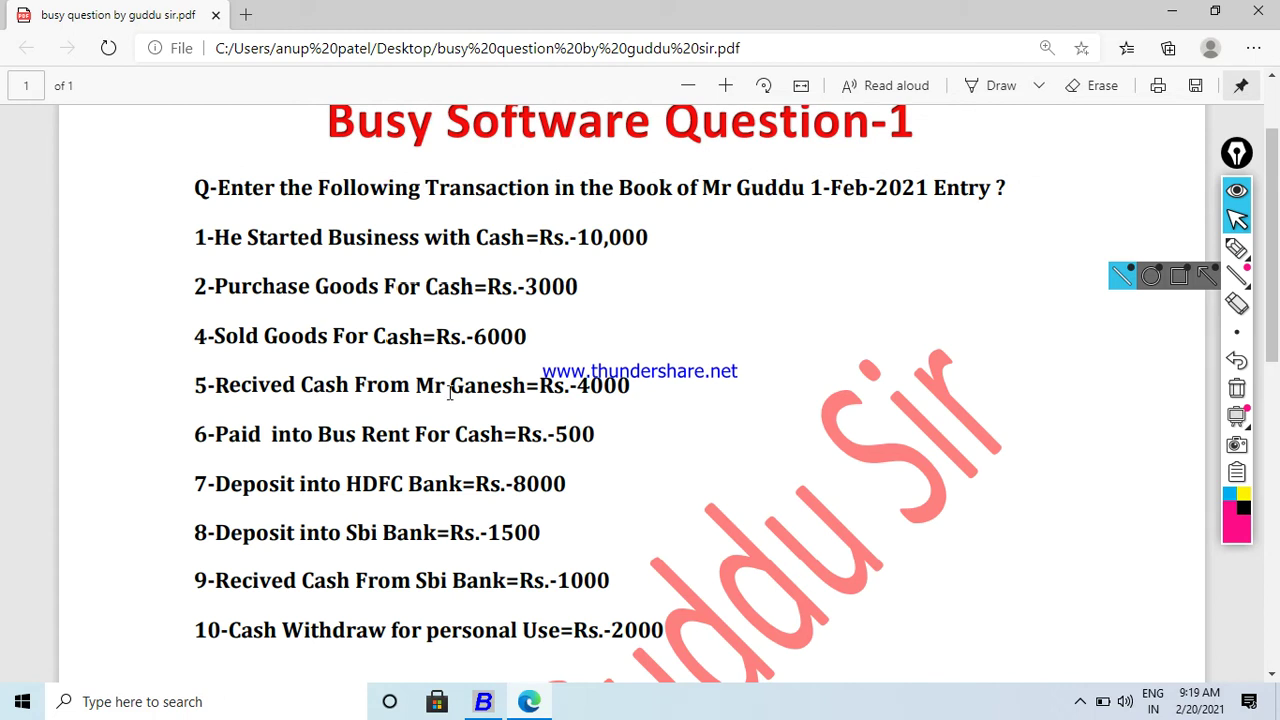
Switch back to Busy 17 and name the new account after the party in transaction 5, with the same print name
{"action": "left_click", "coordinate": [484, 703]}
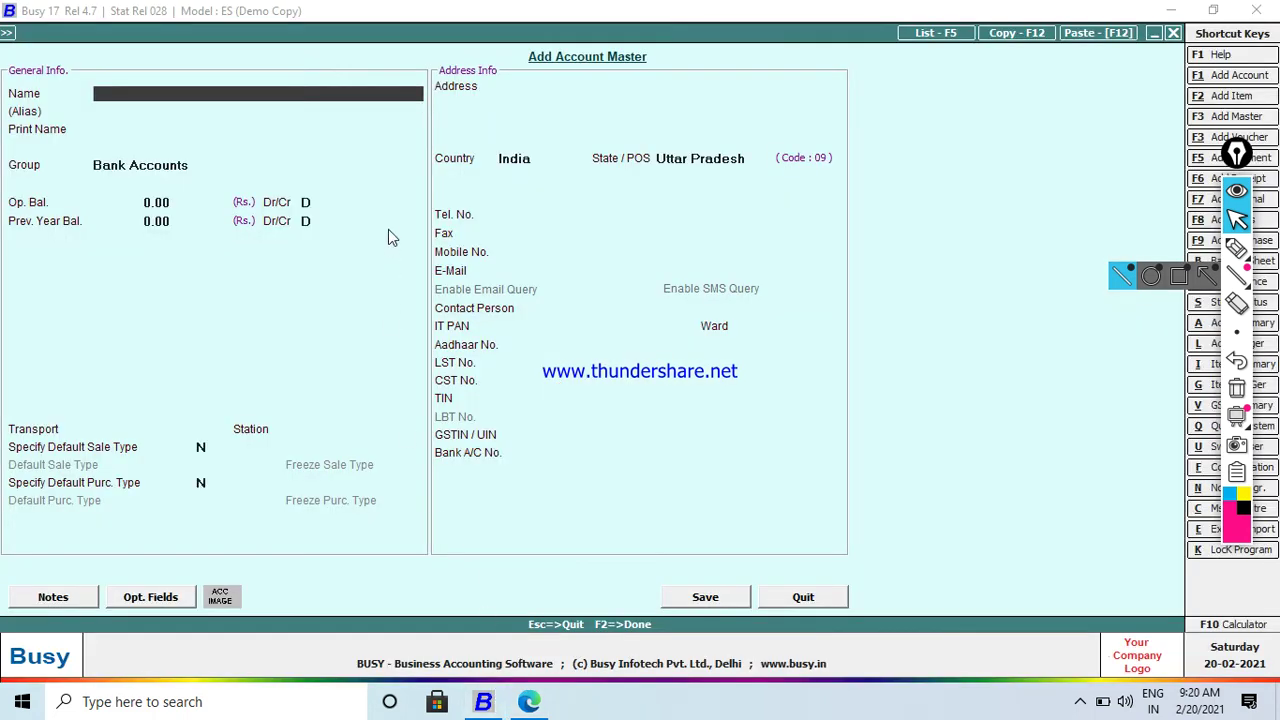
{"action": "type", "text": "MR GANESH"}
{"action": "key", "text": "Return"}
{"action": "key", "text": "Return"}
{"action": "key", "text": "Return"}
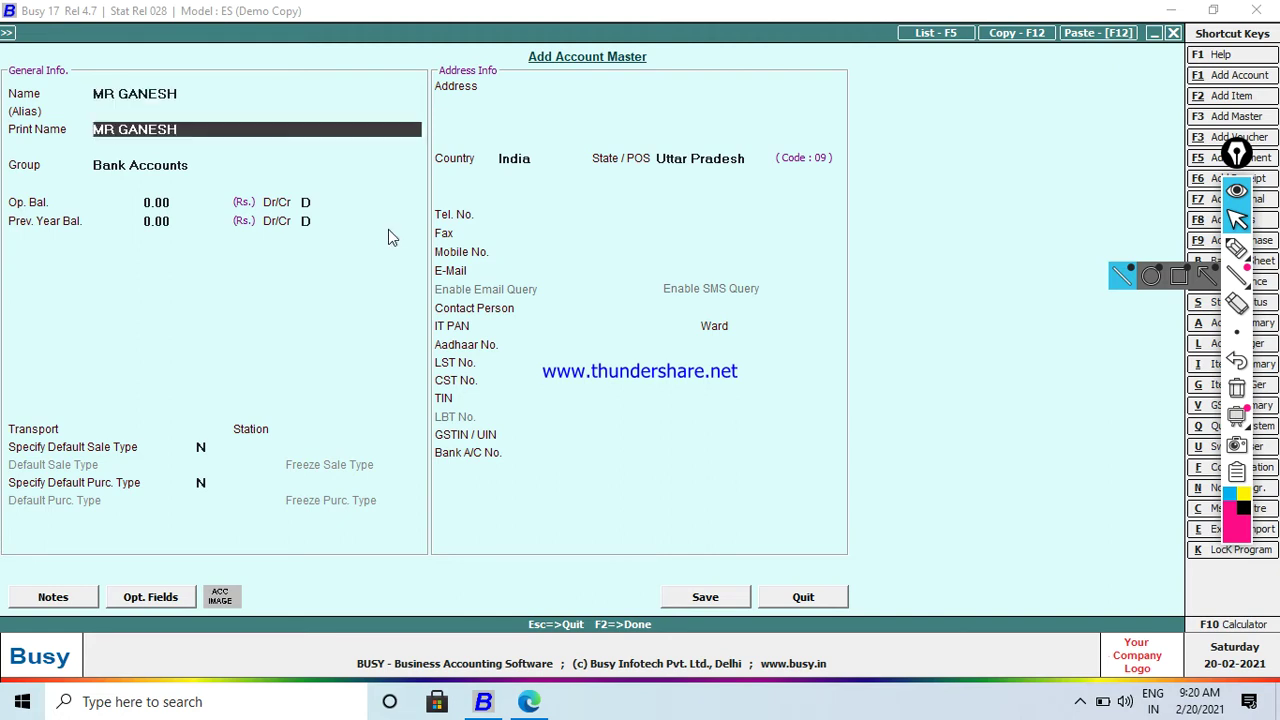
Assign the party's account to the Sundry Creditors group
{"action": "type", "text": "S"}
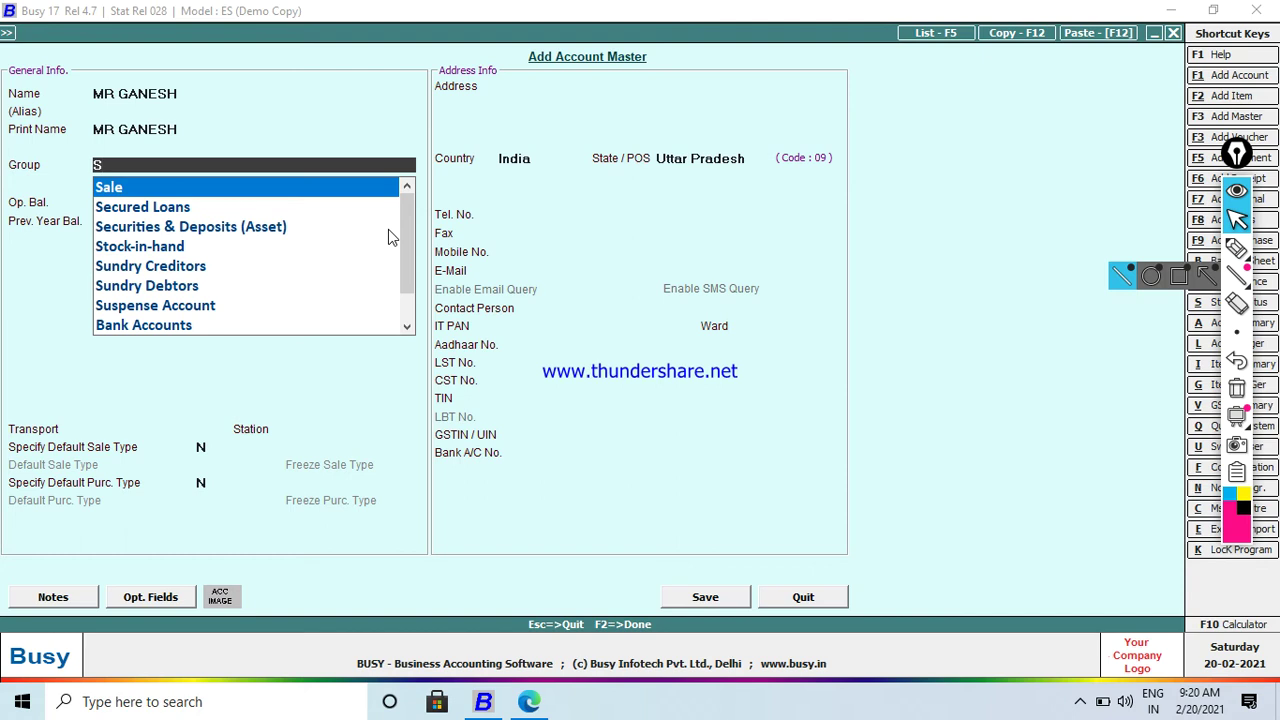
{"action": "key", "text": "Down"}
{"action": "key", "text": "Down"}
{"action": "key", "text": "Down"}
{"action": "key", "text": "Down"}
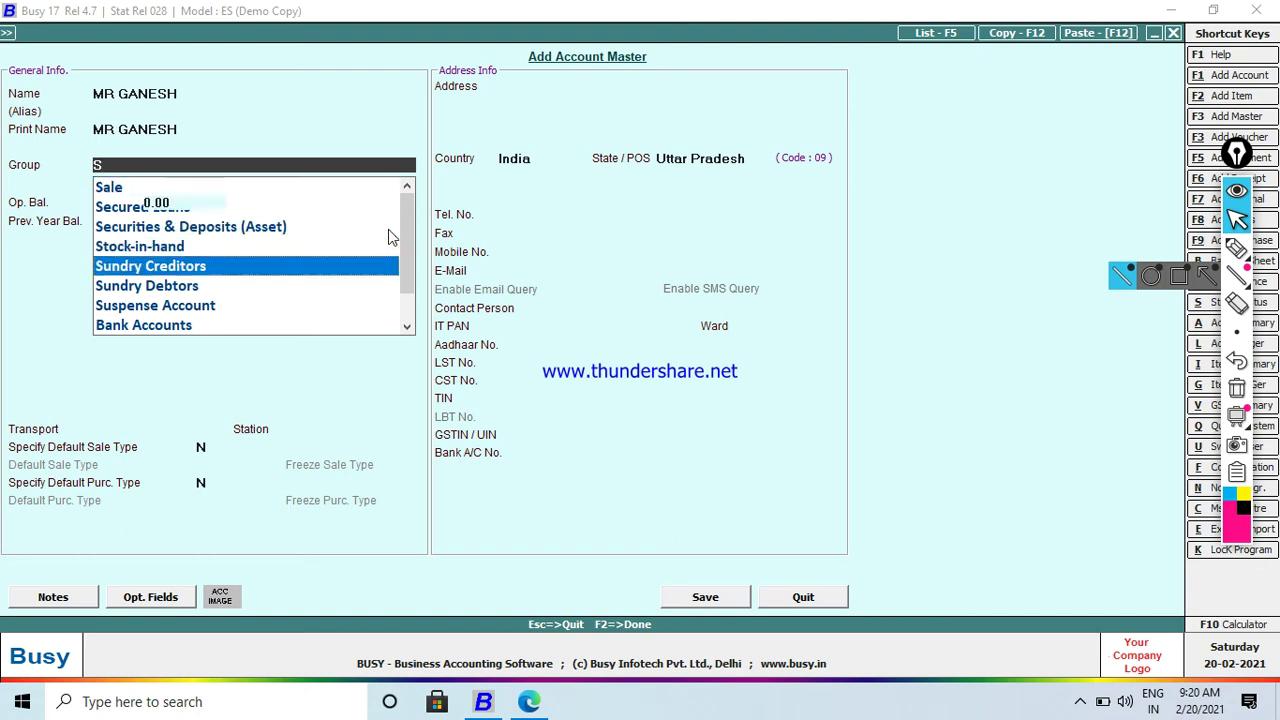
{"action": "key", "text": "Return"}
Accept the party's zero balances and bill-by-bill balancing, choose Un-Registered as the type of dealer, and save the account
{"action": "key", "text": "Return"}
{"action": "key", "text": "Return"}
{"action": "key", "text": "Return"}
{"action": "key", "text": "Return"}
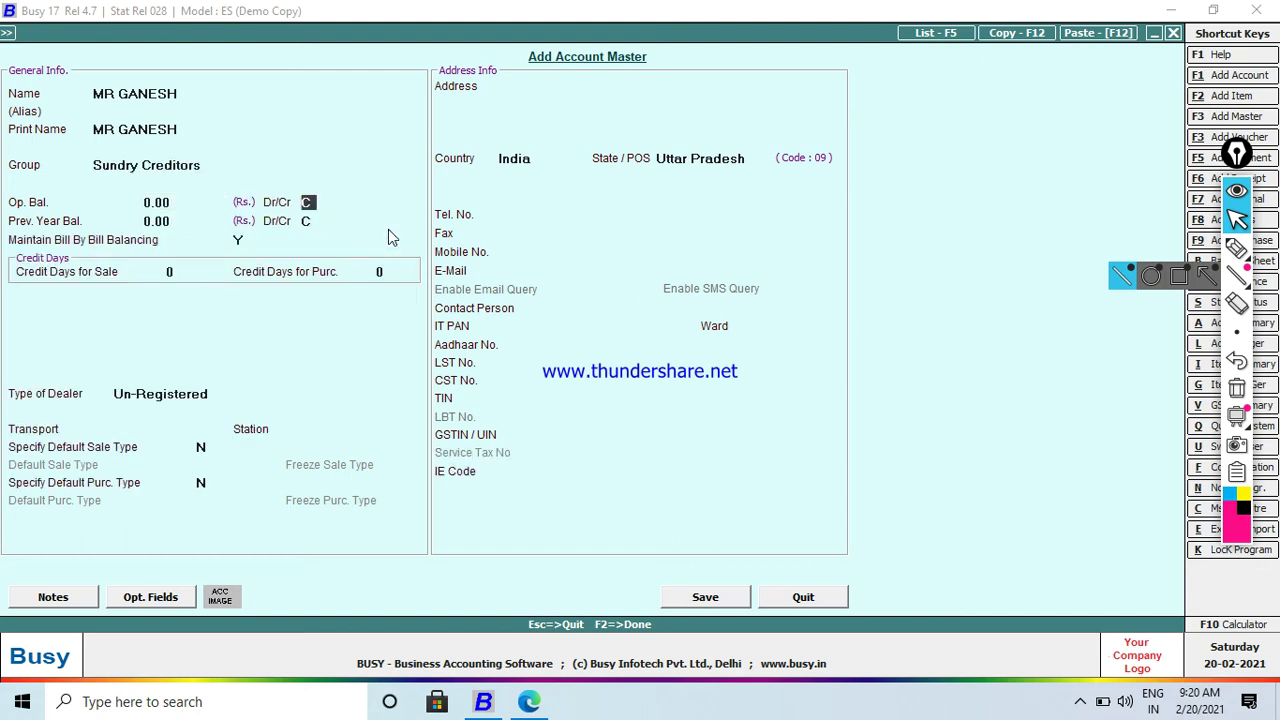
{"action": "key", "text": "Return"}
{"action": "key", "text": "Return"}
{"action": "key", "text": "Return"}
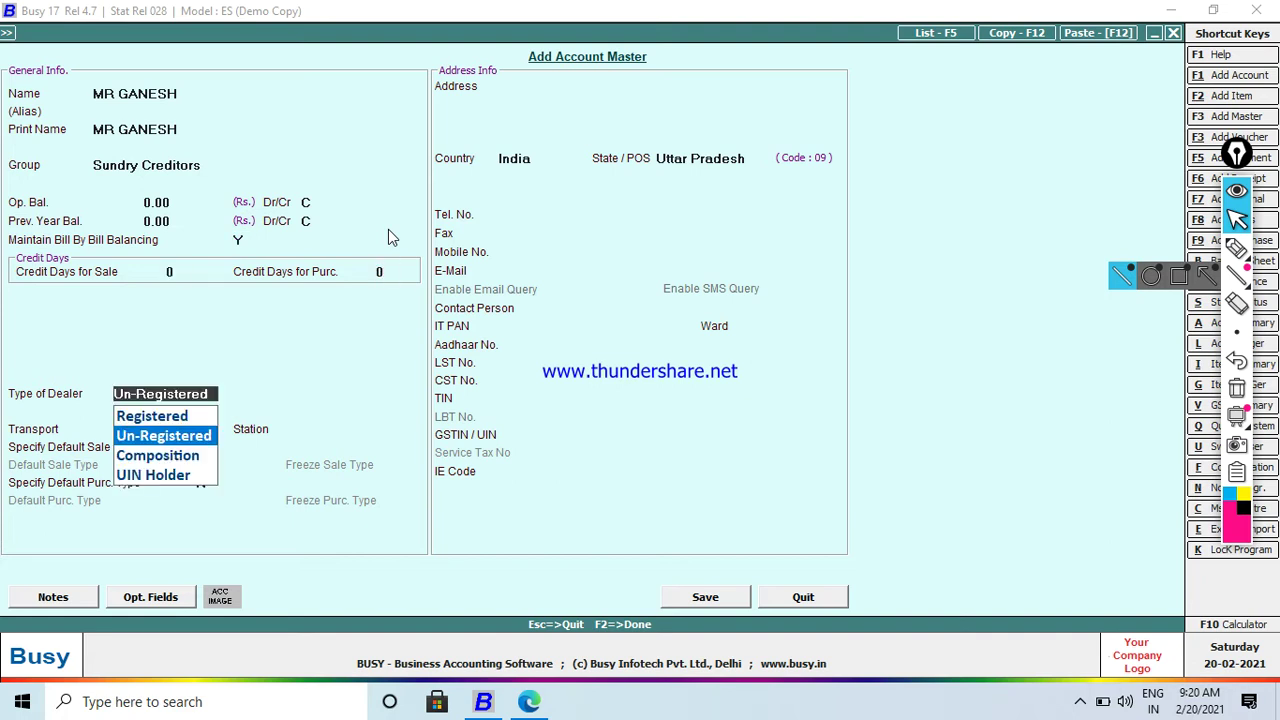
{"action": "key", "text": "Return"}
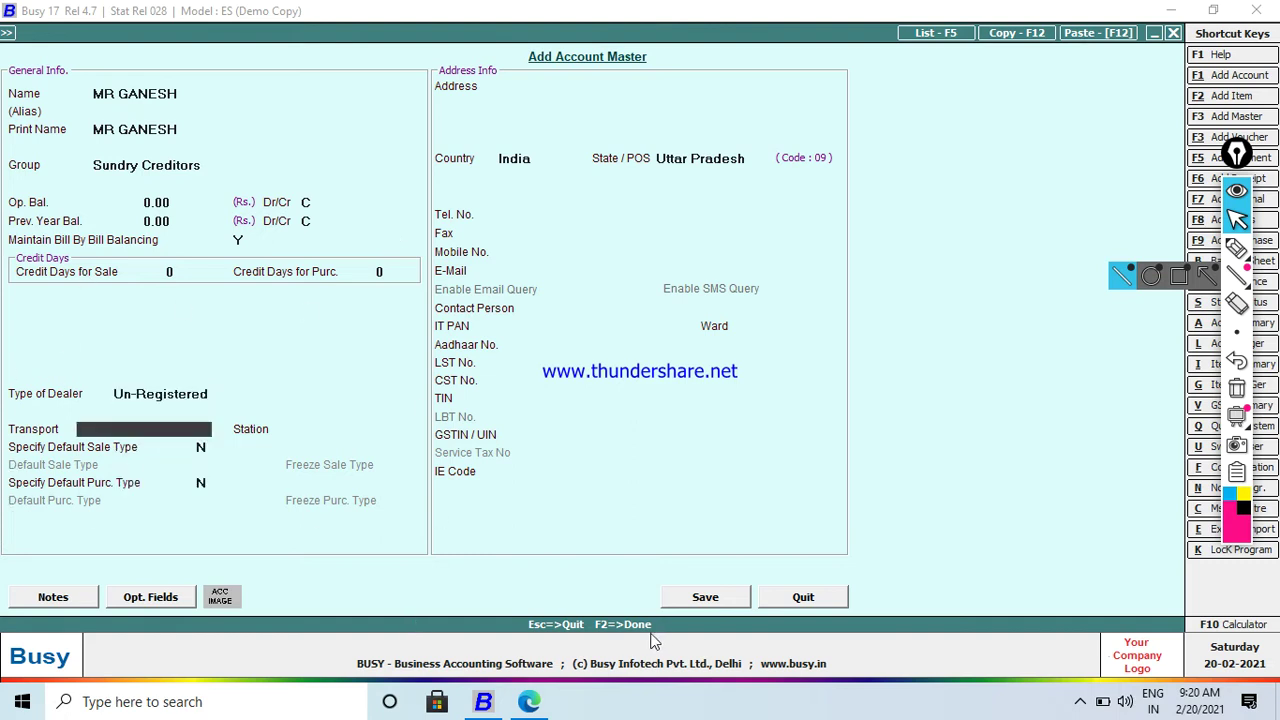
{"action": "left_click", "coordinate": [698, 598]}
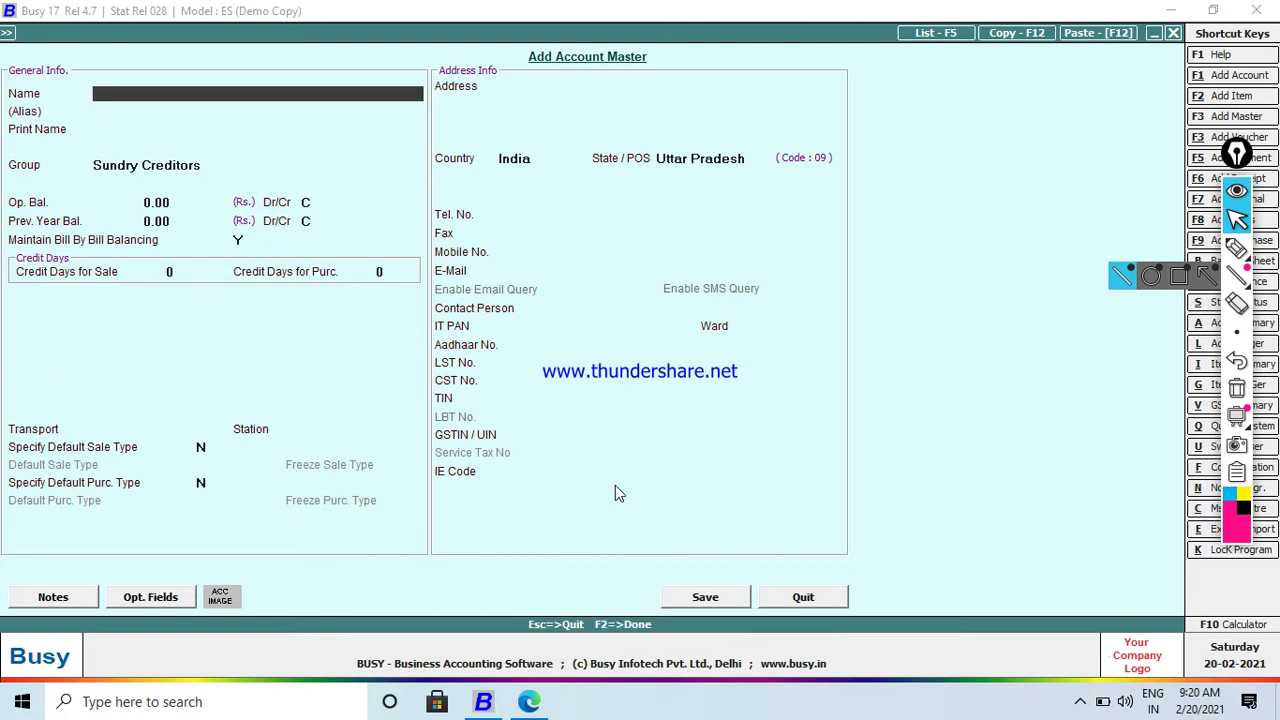
Create an account named BUS RENT with the same print name in the Expenses (Direct/Mfg.) group and save it
{"action": "type", "text": "BUS RENT"}
{"action": "key", "text": "Return"}
{"action": "key", "text": "Return"}
{"action": "key", "text": "Return"}
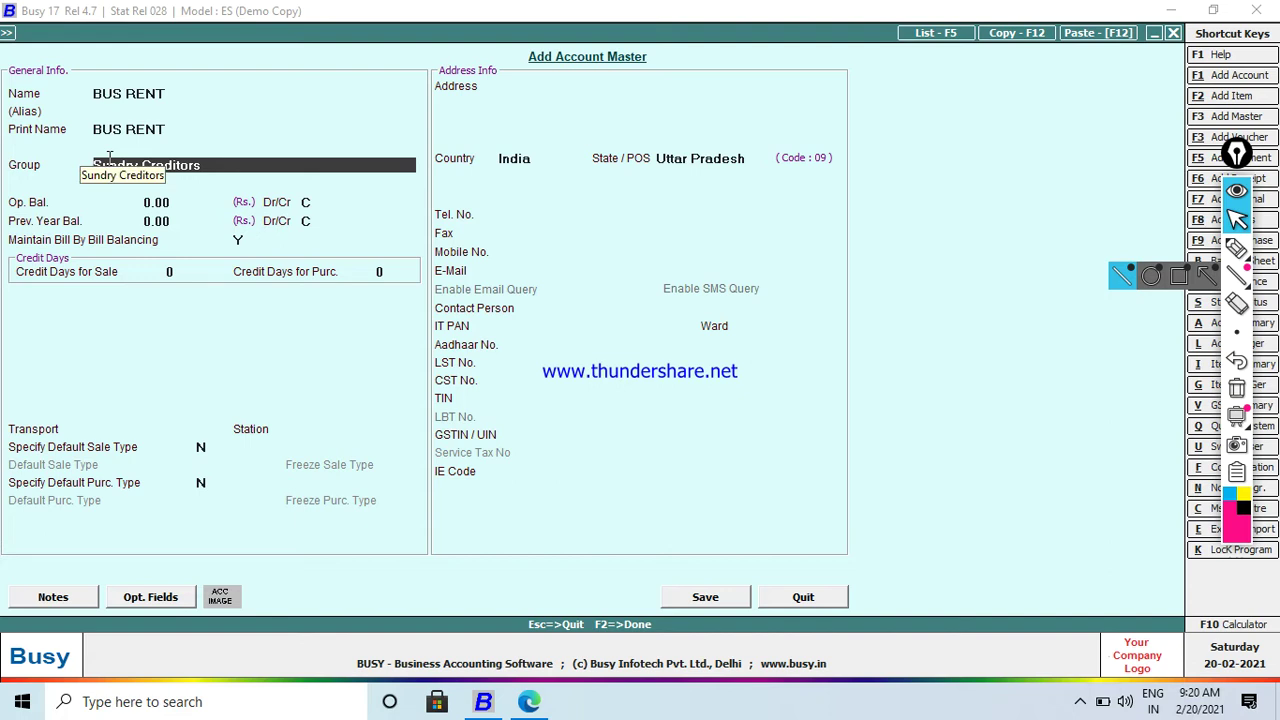
{"action": "type", "text": "D"}
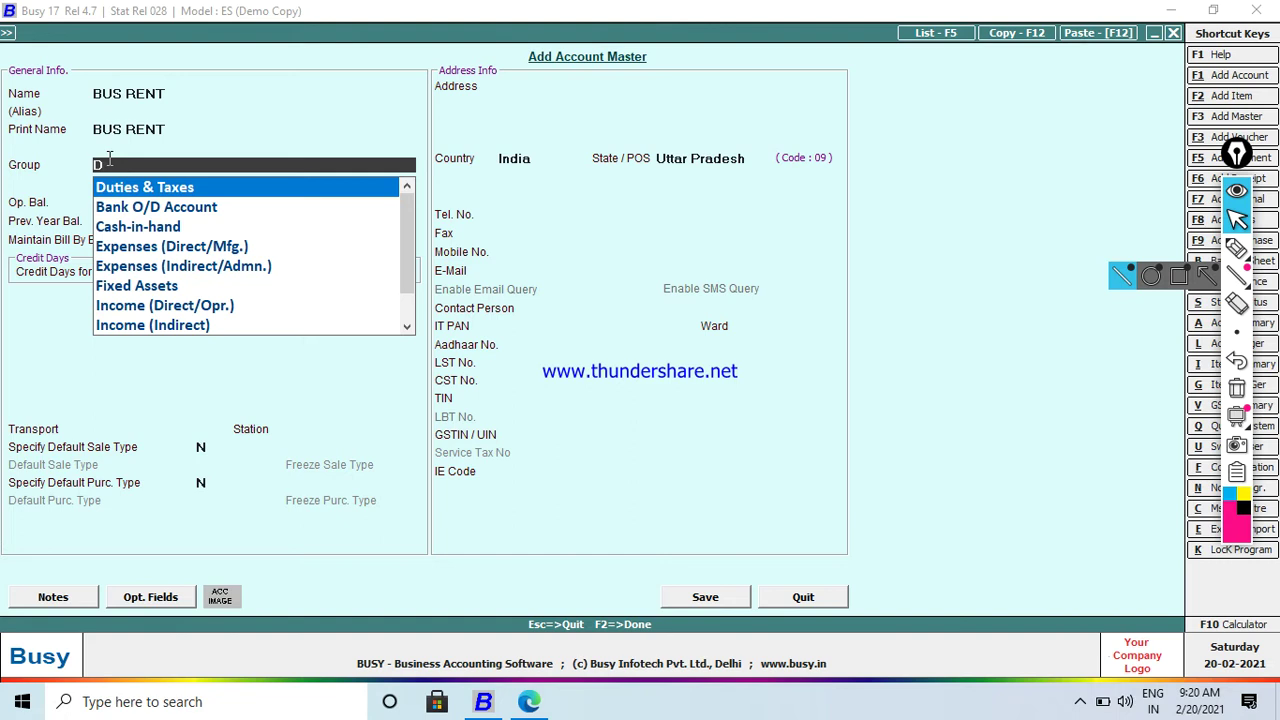
{"action": "key", "text": "Down"}
{"action": "key", "text": "Down"}
{"action": "key", "text": "Down"}
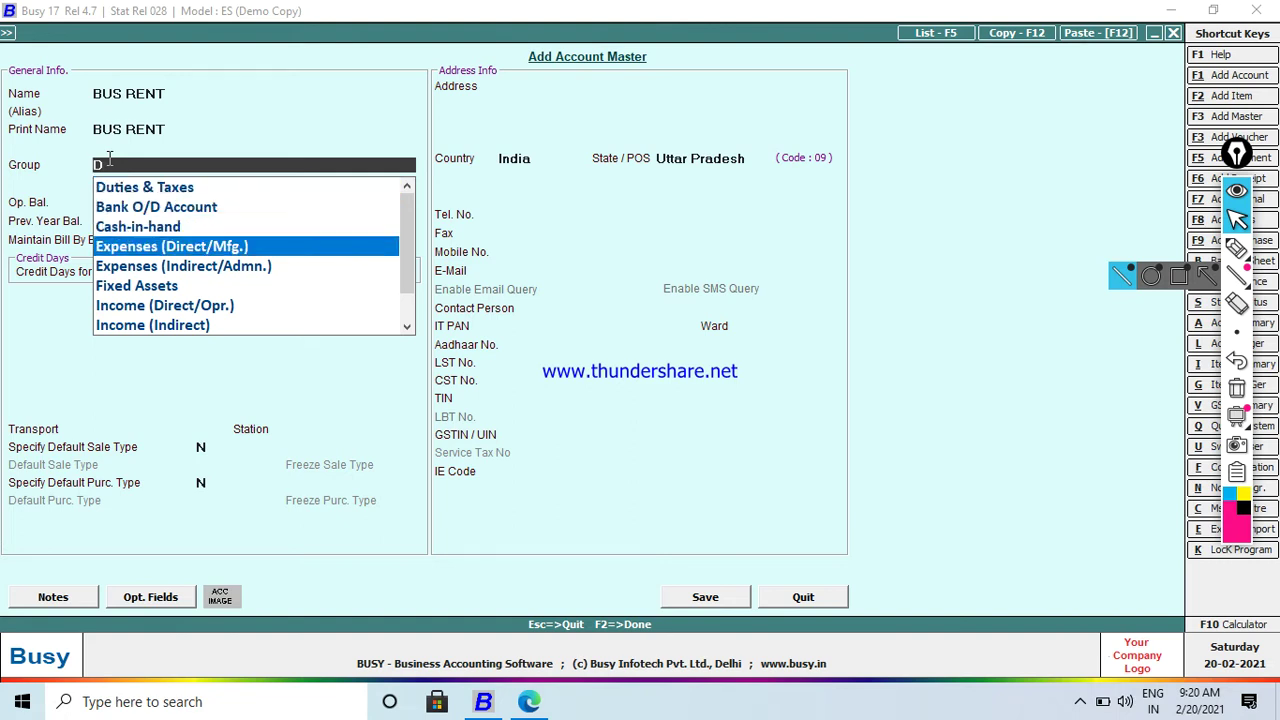
{"action": "key", "text": "Return"}
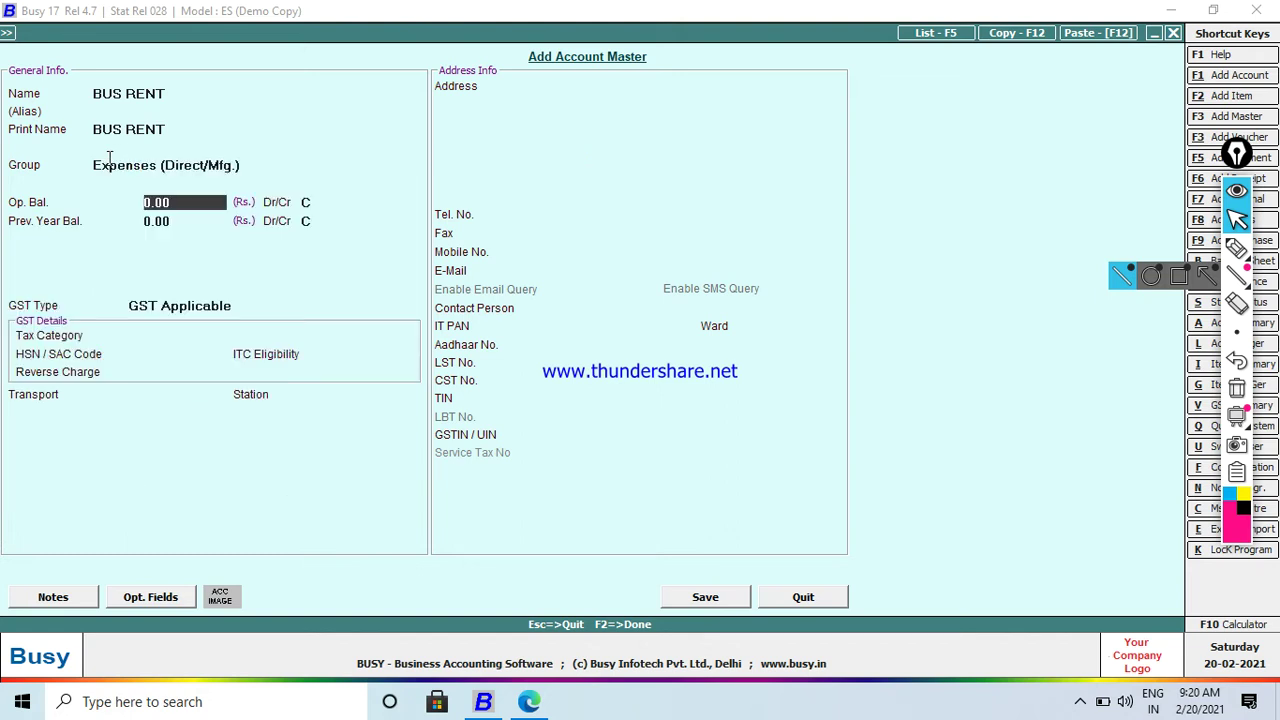
{"action": "left_click", "coordinate": [703, 598]}
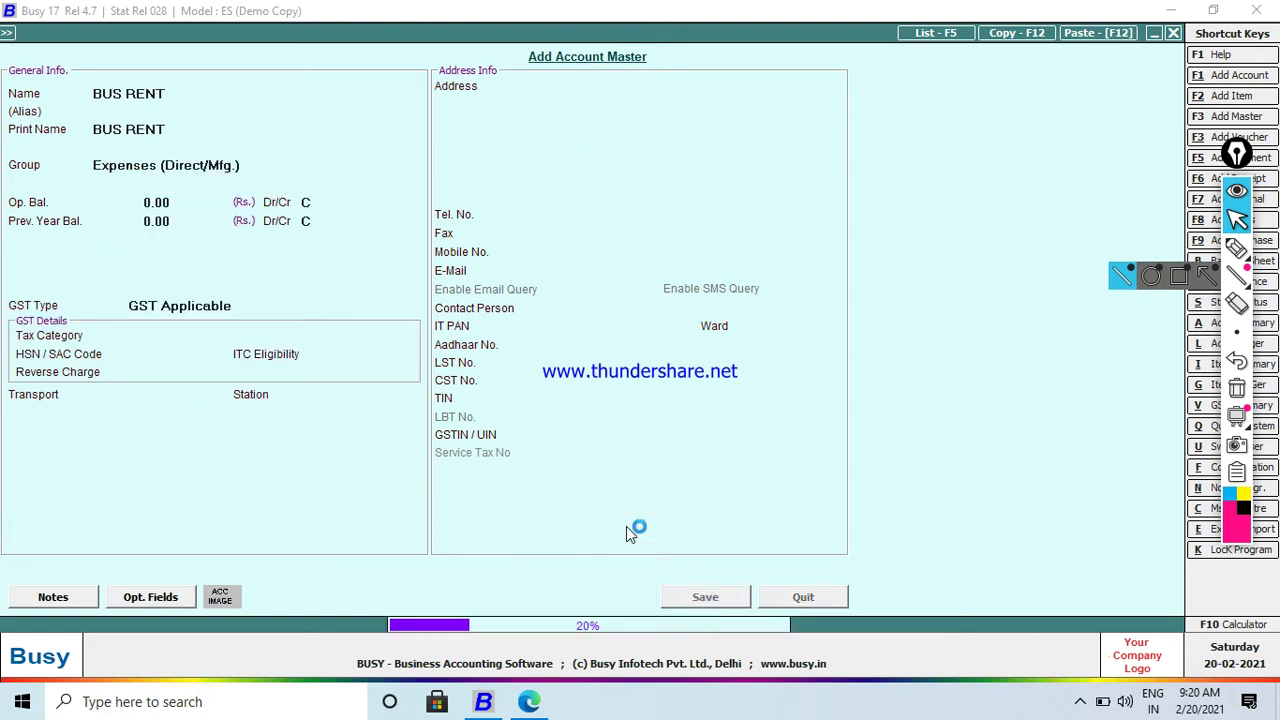
Switch to the question PDF in Edge and examine transactions 7, 9 and 10 for any remaining accounts
{"action": "left_click", "coordinate": [548, 702]}
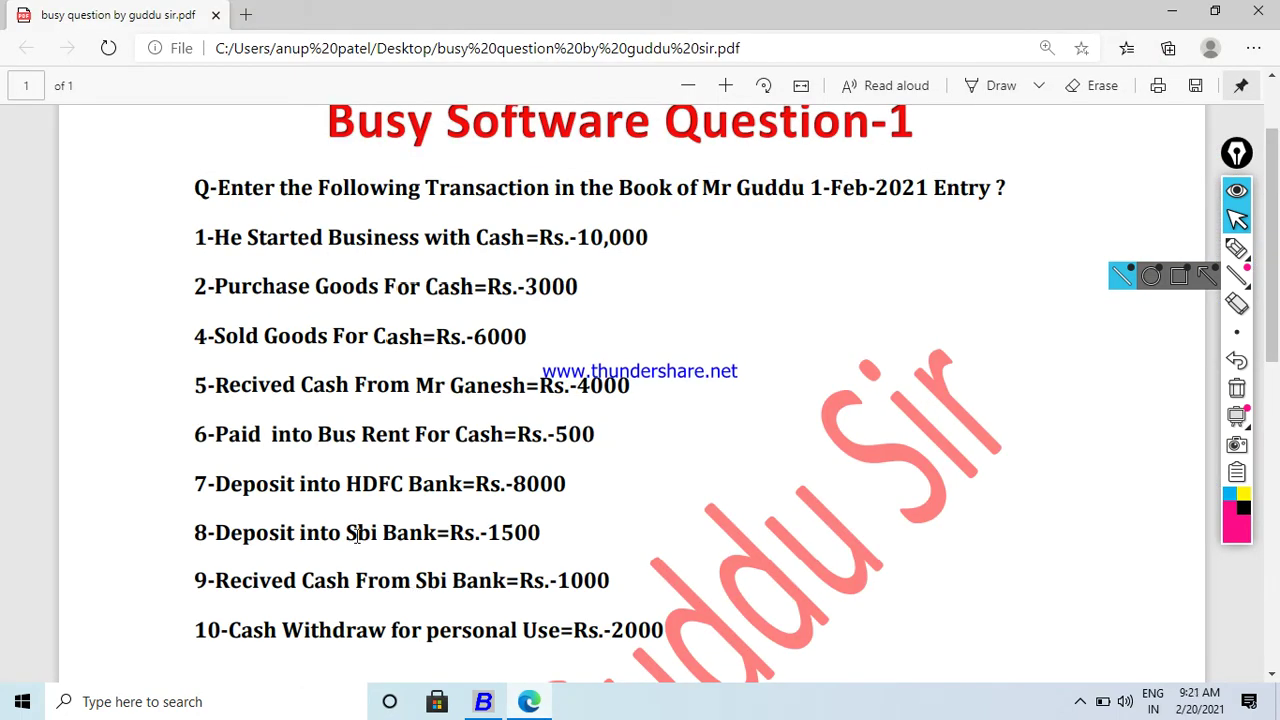
{"action": "left_click_drag", "start_coordinate": [343, 483], "coordinate": [481, 483]}
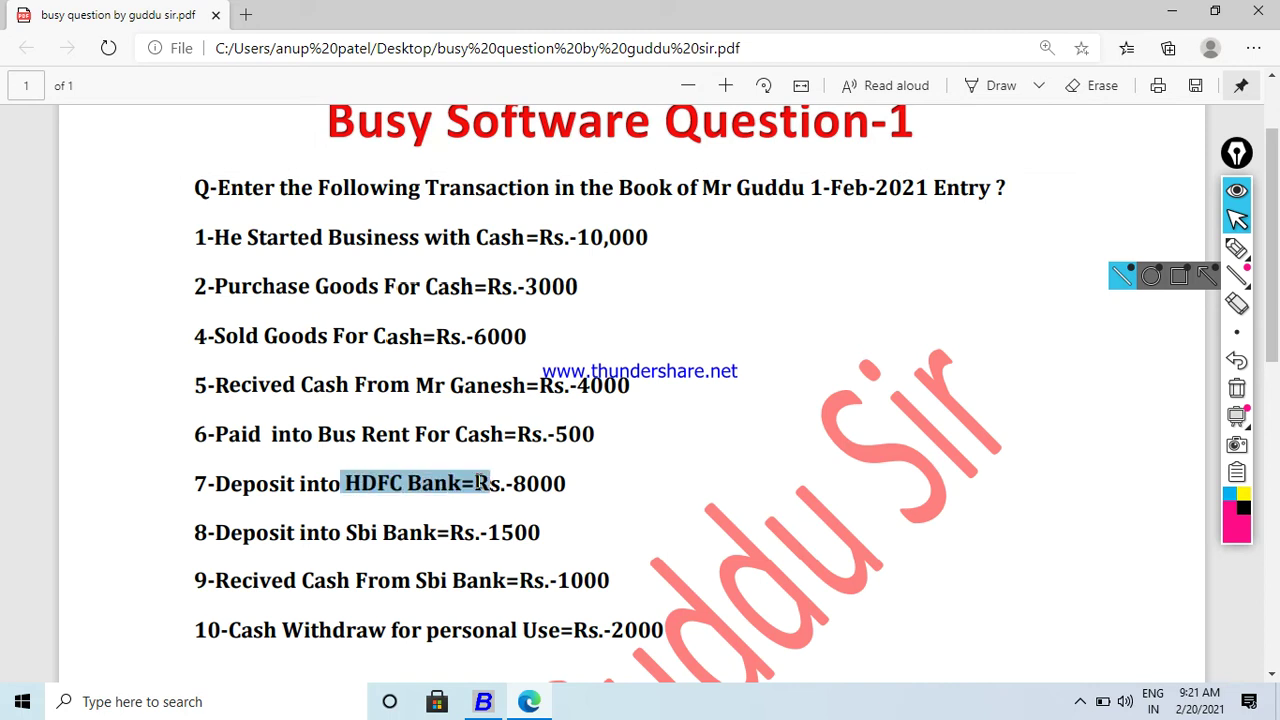
{"action": "left_click_drag", "start_coordinate": [230, 581], "coordinate": [545, 582]}
{"action": "left_click_drag", "start_coordinate": [230, 630], "coordinate": [538, 631]}
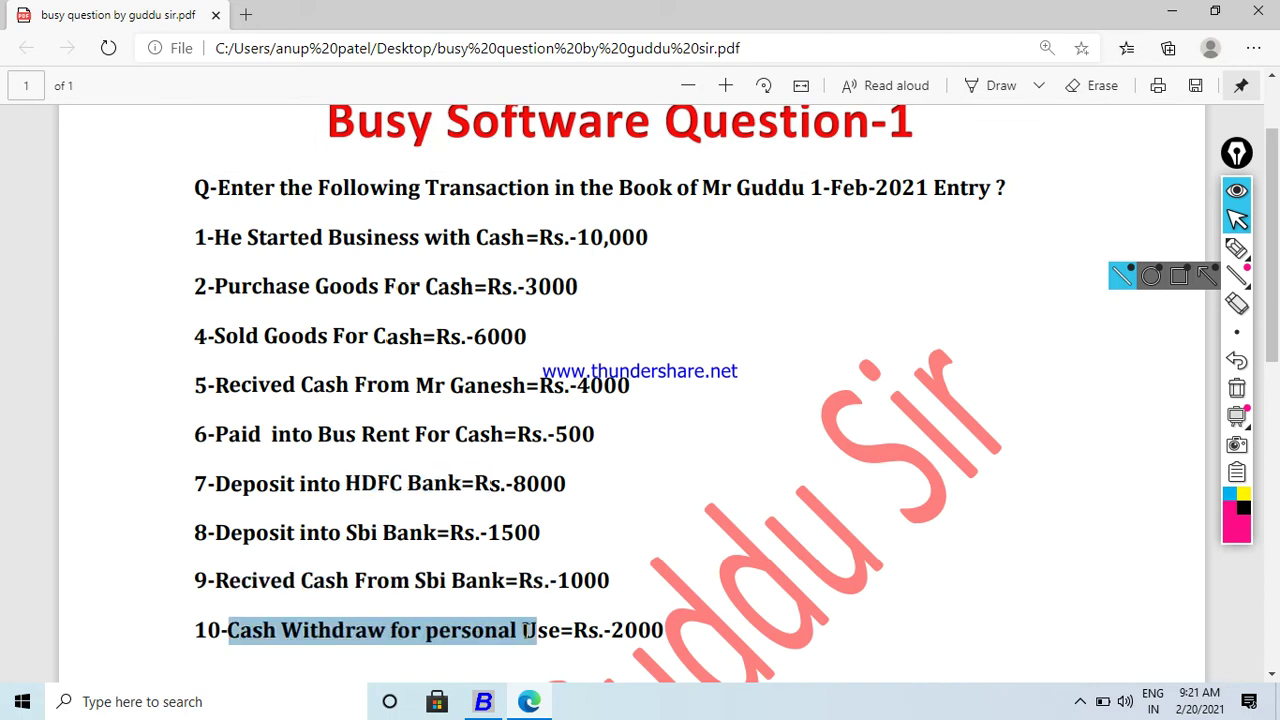
Switch back to Busy 17 and name the new account DRAWING A/C, with the same print name, under Expenses (Direct/Mfg.)
{"action": "left_click", "coordinate": [483, 701]}
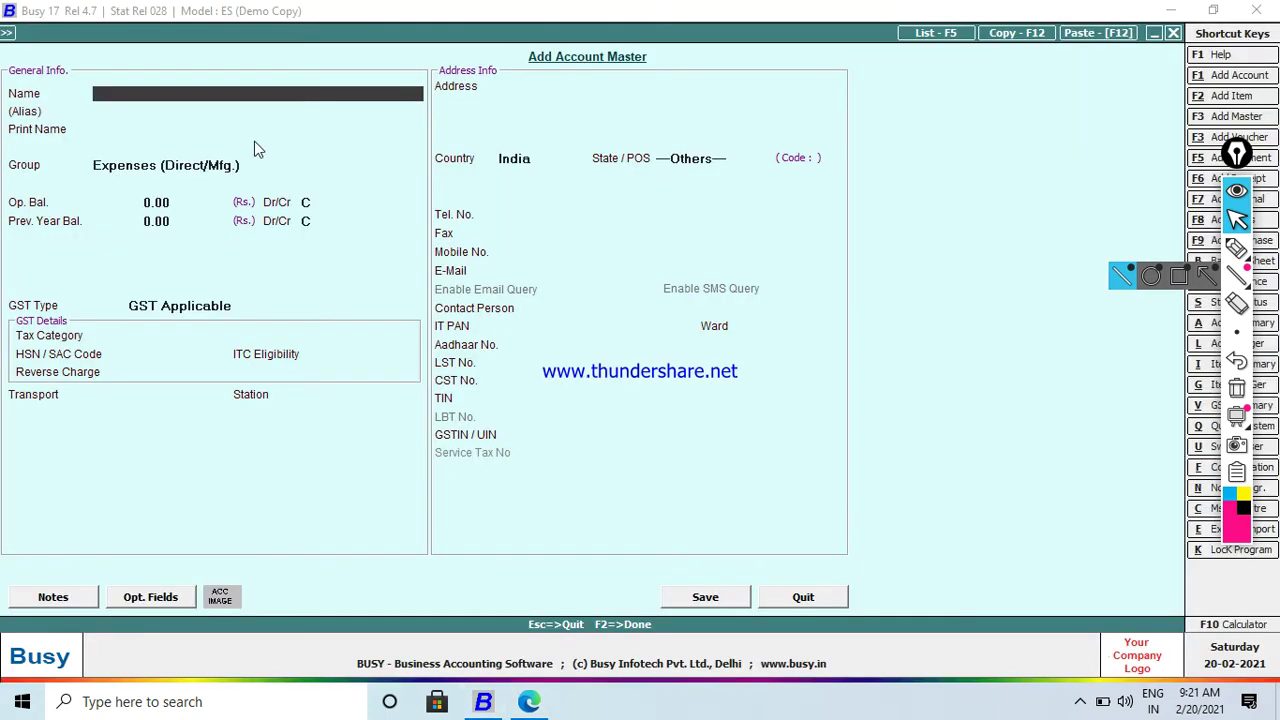
{"action": "type", "text": "DRAWING A/C"}
{"action": "key", "text": "Return"}
{"action": "key", "text": "Return"}
{"action": "key", "text": "Return"}
{"action": "key", "text": "Return"}
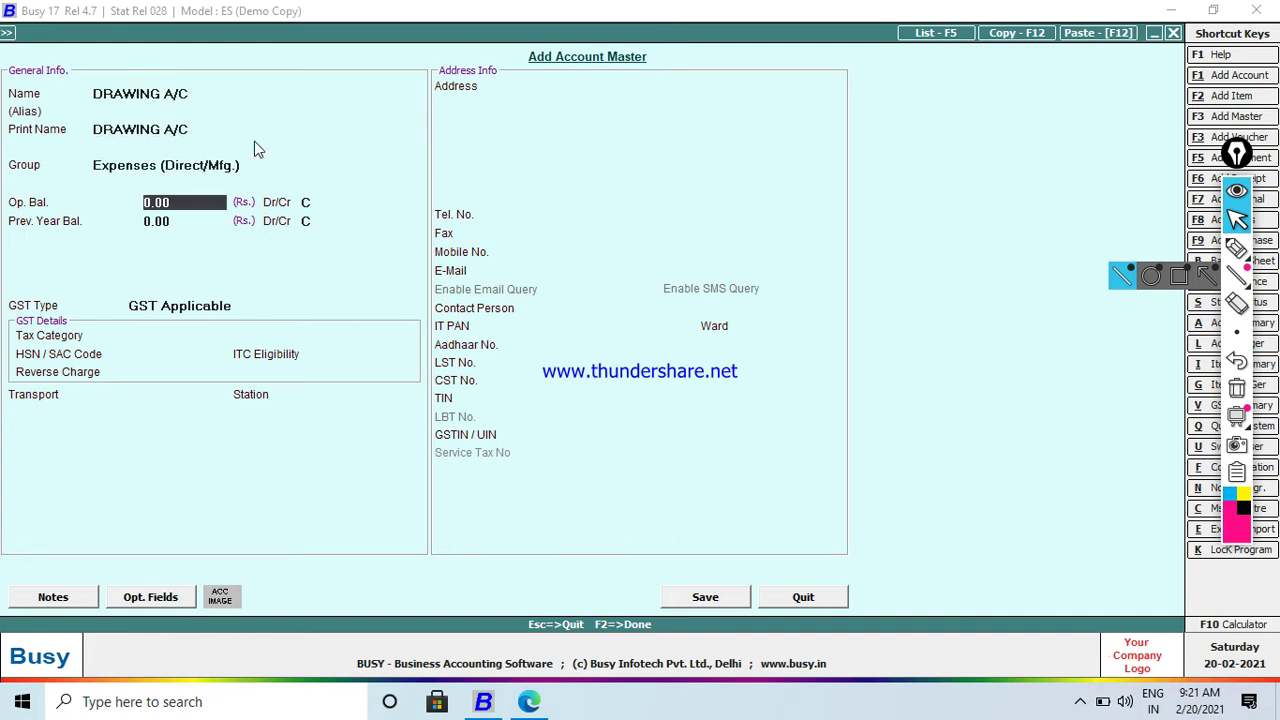
Change the DRAWING A/C account's group to Capital Account and save the account
{"action": "key", "text": "Up"}
{"action": "type", "text": "C"}
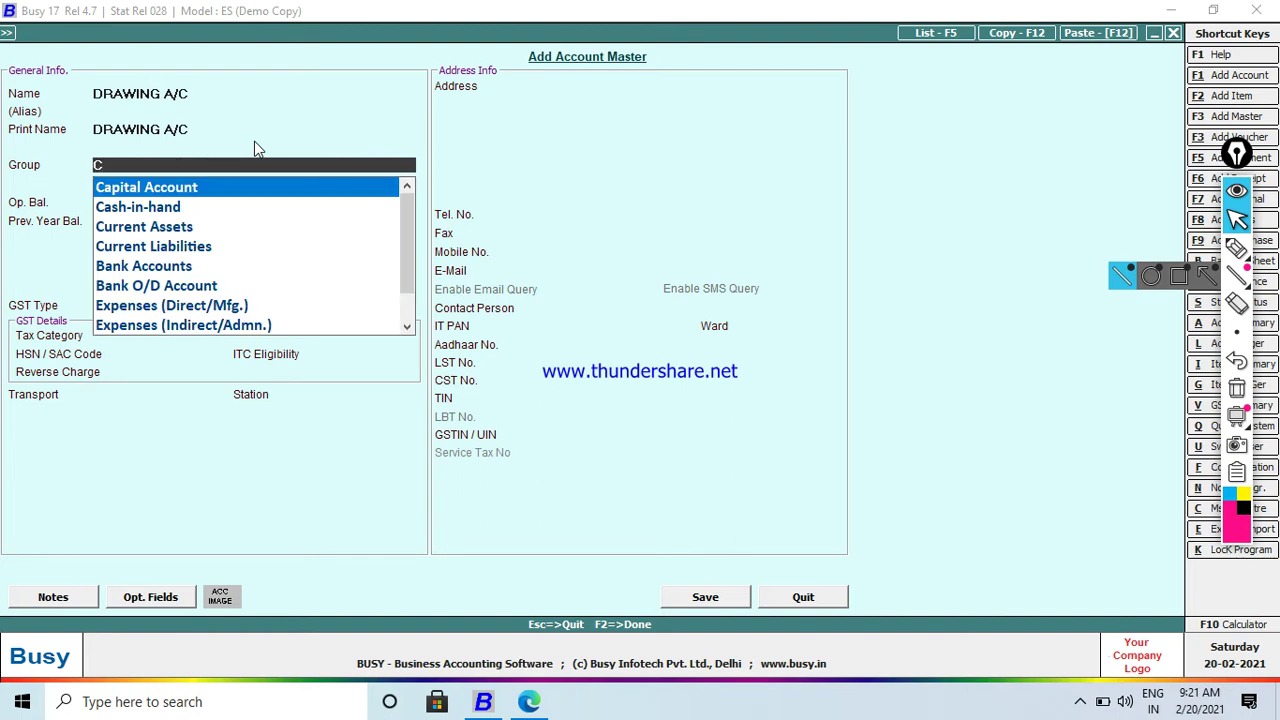
{"action": "key", "text": "Return"}
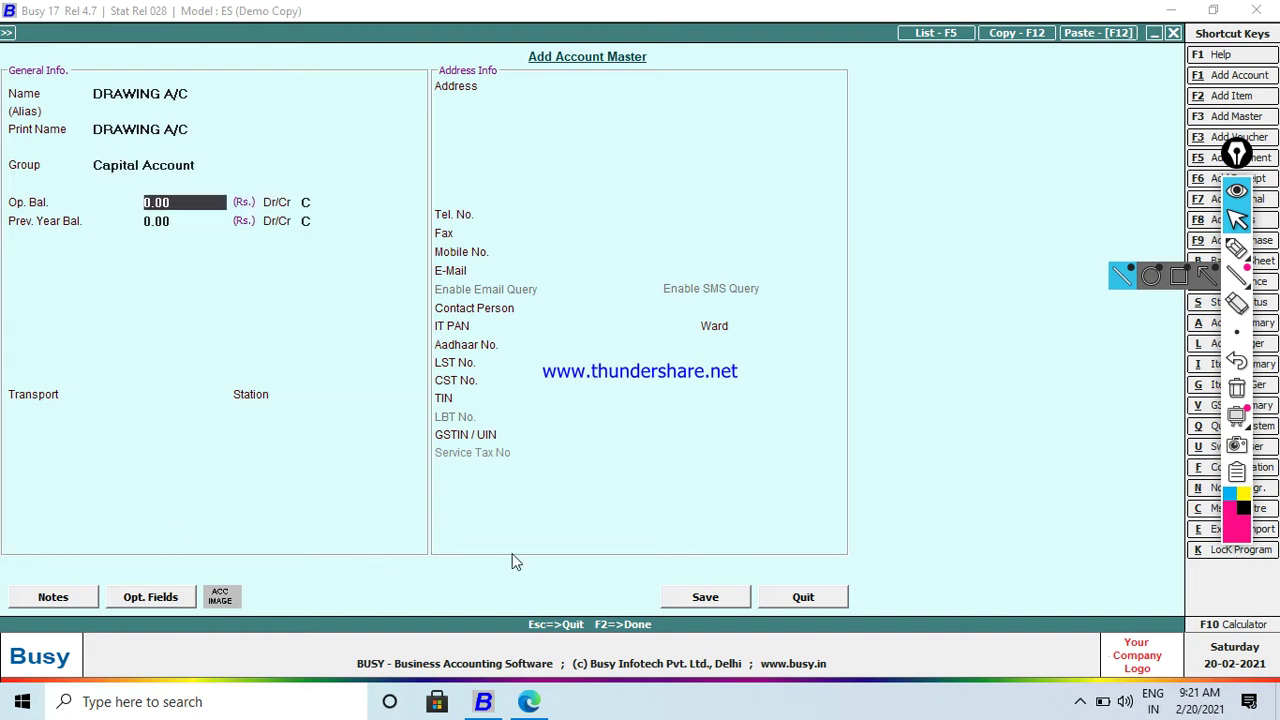
{"action": "left_click", "coordinate": [733, 599]}
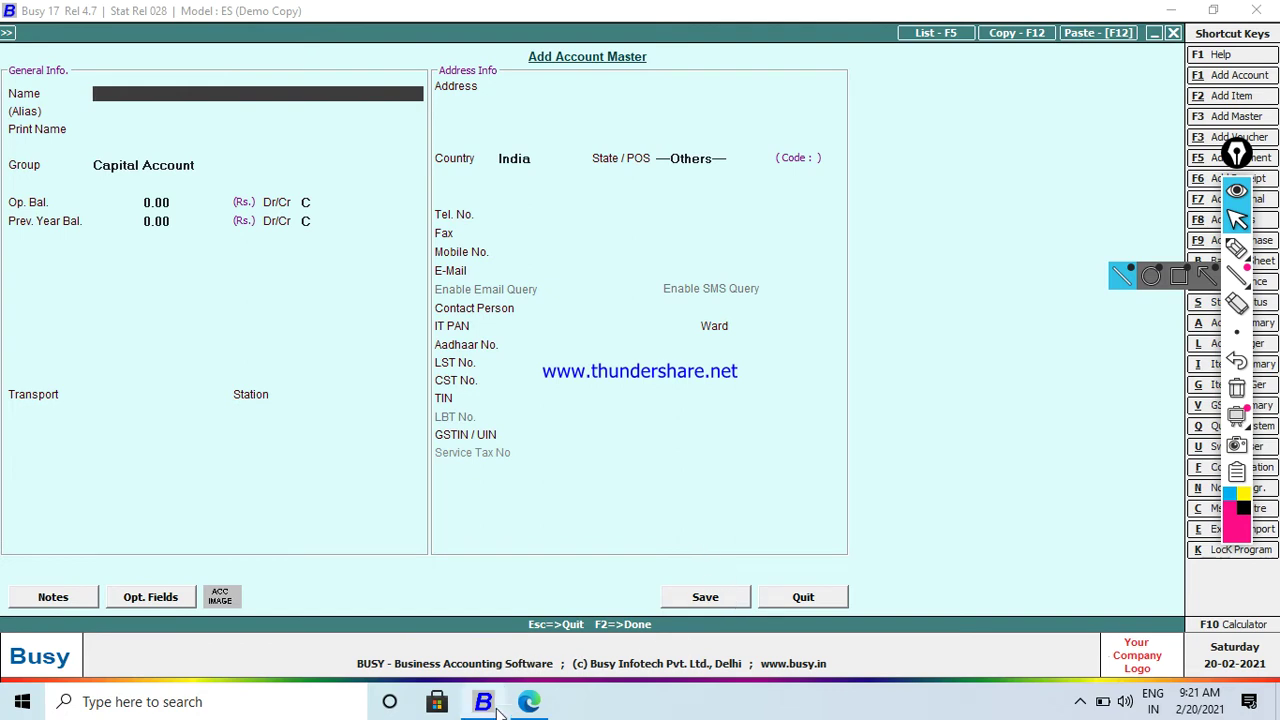
Switch to the question PDF in Edge and review the transaction list from its beginning
{"action": "left_click", "coordinate": [529, 702]}
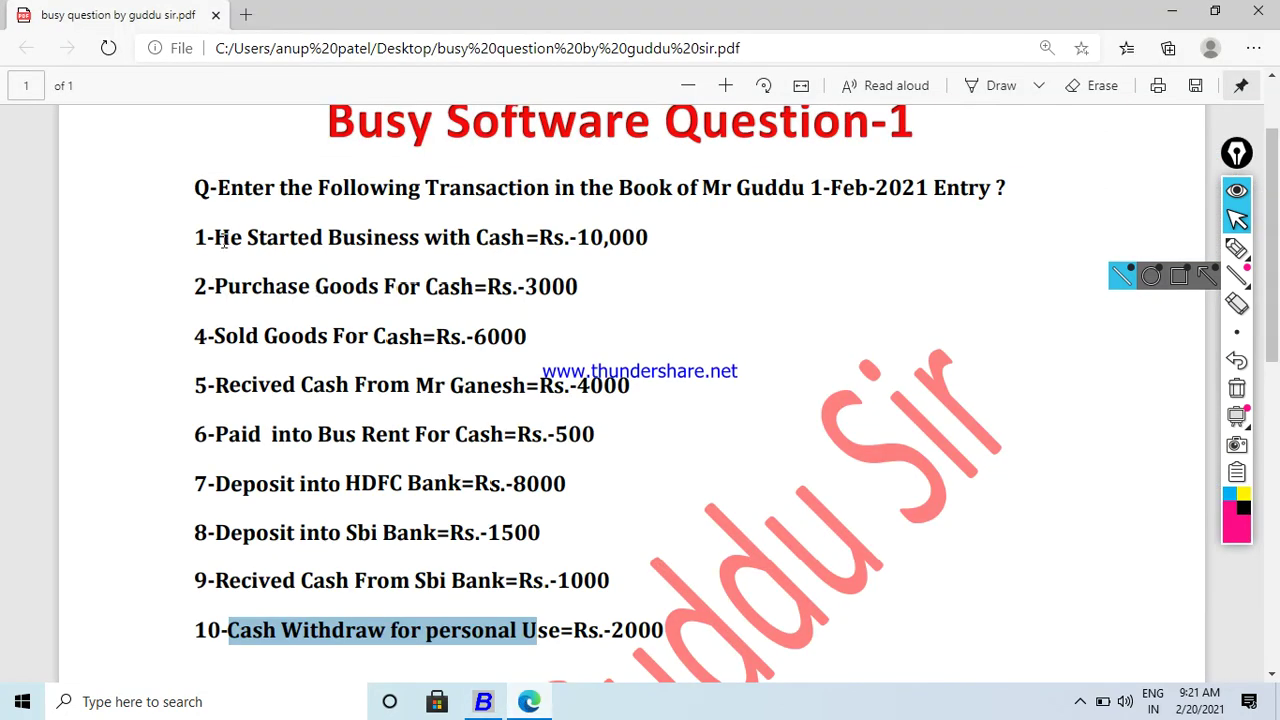
{"action": "left_click", "coordinate": [828, 423]}
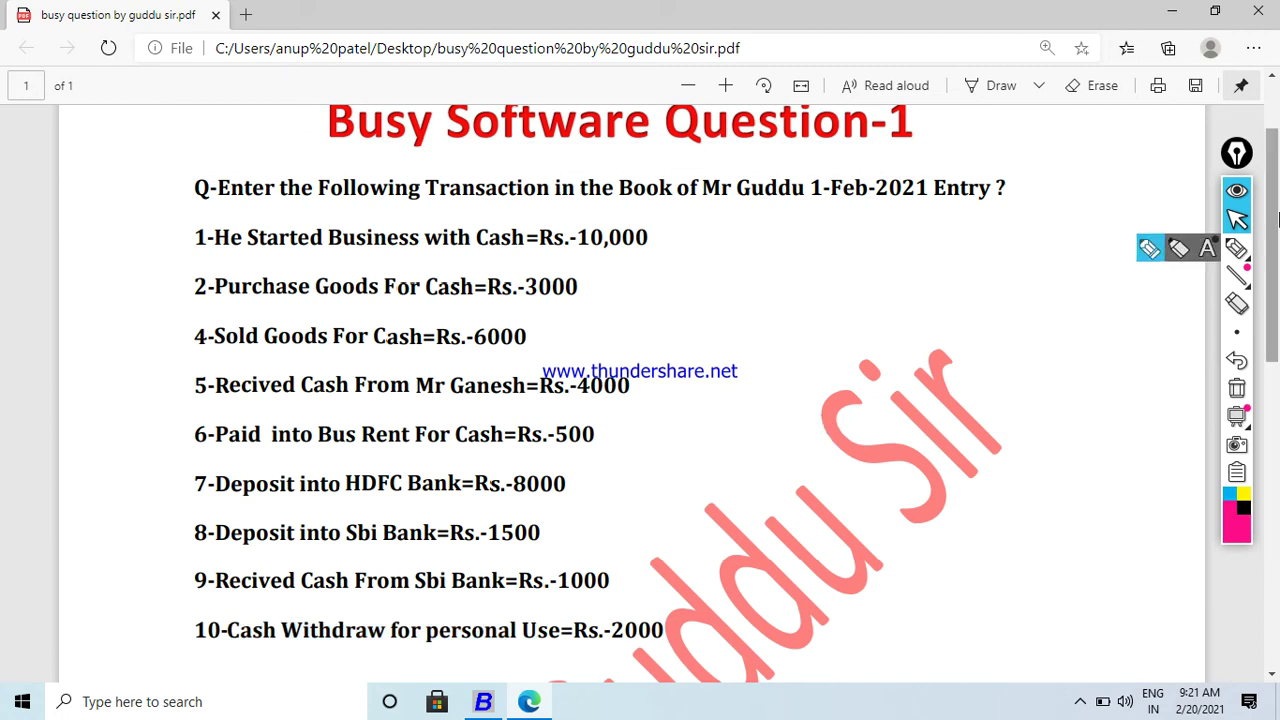
{"action": "left_click", "coordinate": [1276, 420]}
{"action": "scroll", "coordinate": [1276, 420], "scroll_direction": "up", "scroll_amount": 6}
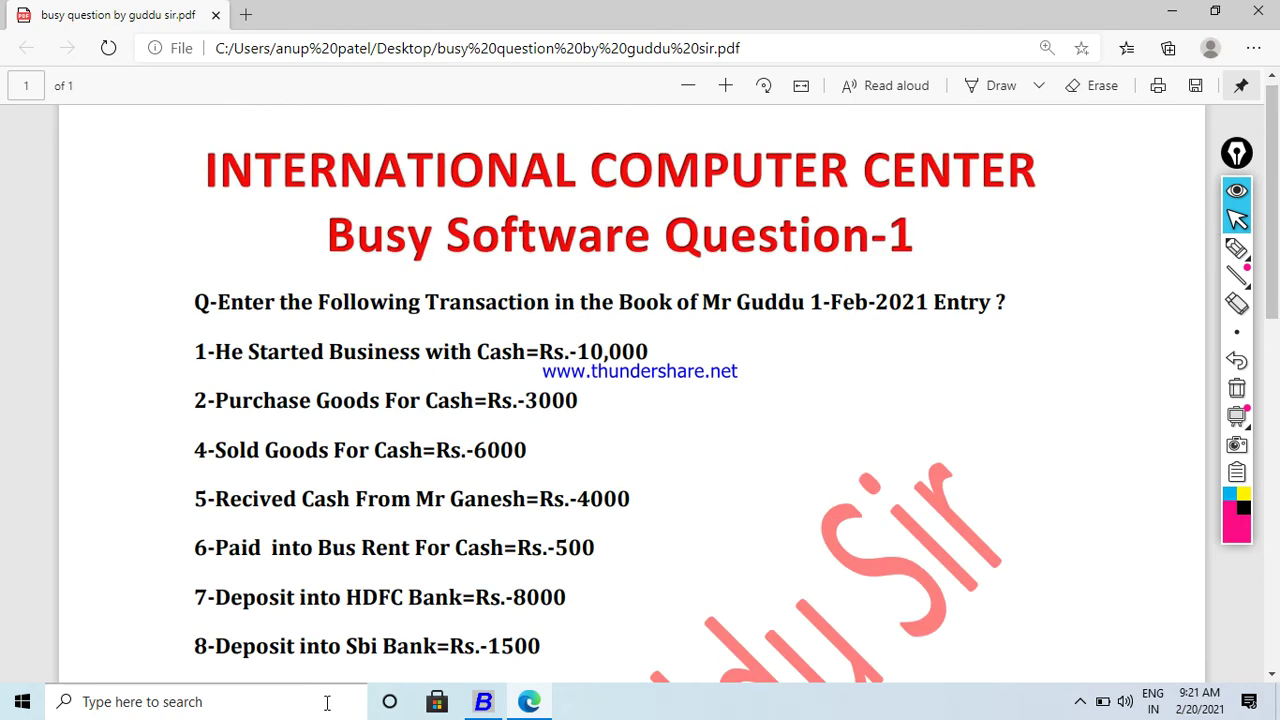
Switch back to Busy 17 and close the blank account master form
{"action": "left_click", "coordinate": [487, 706]}
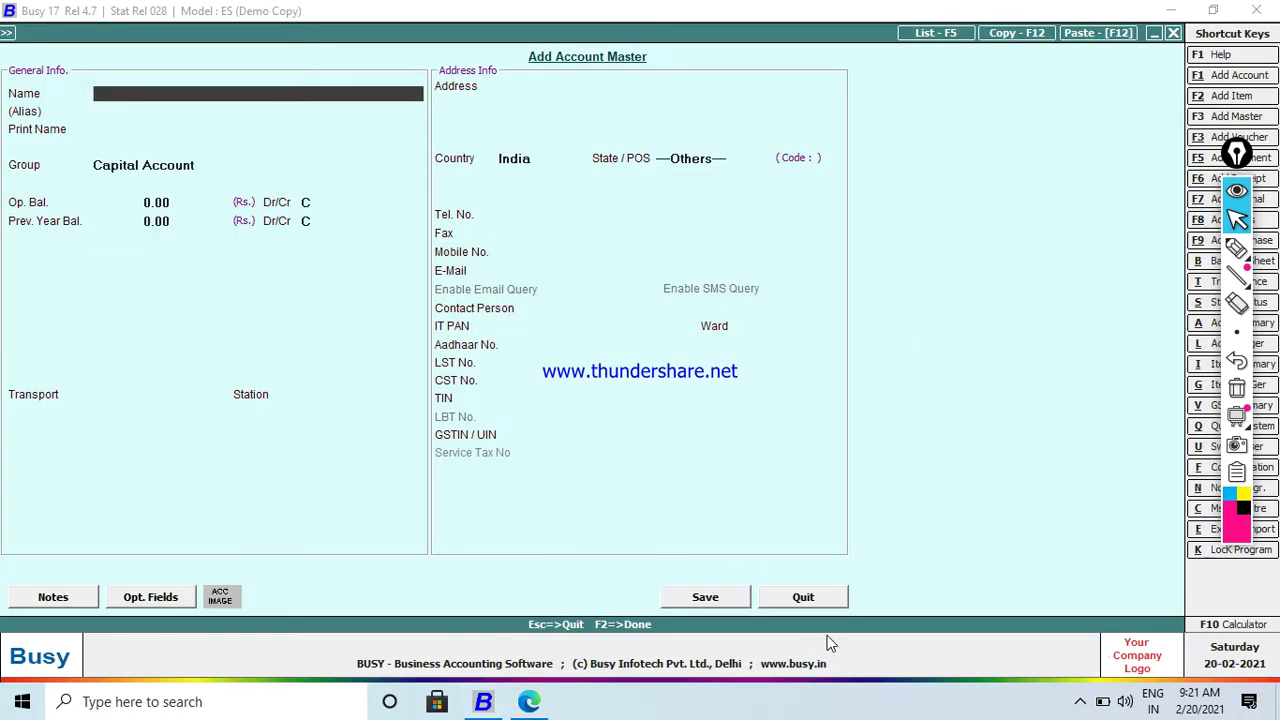
{"action": "left_click", "coordinate": [804, 599]}
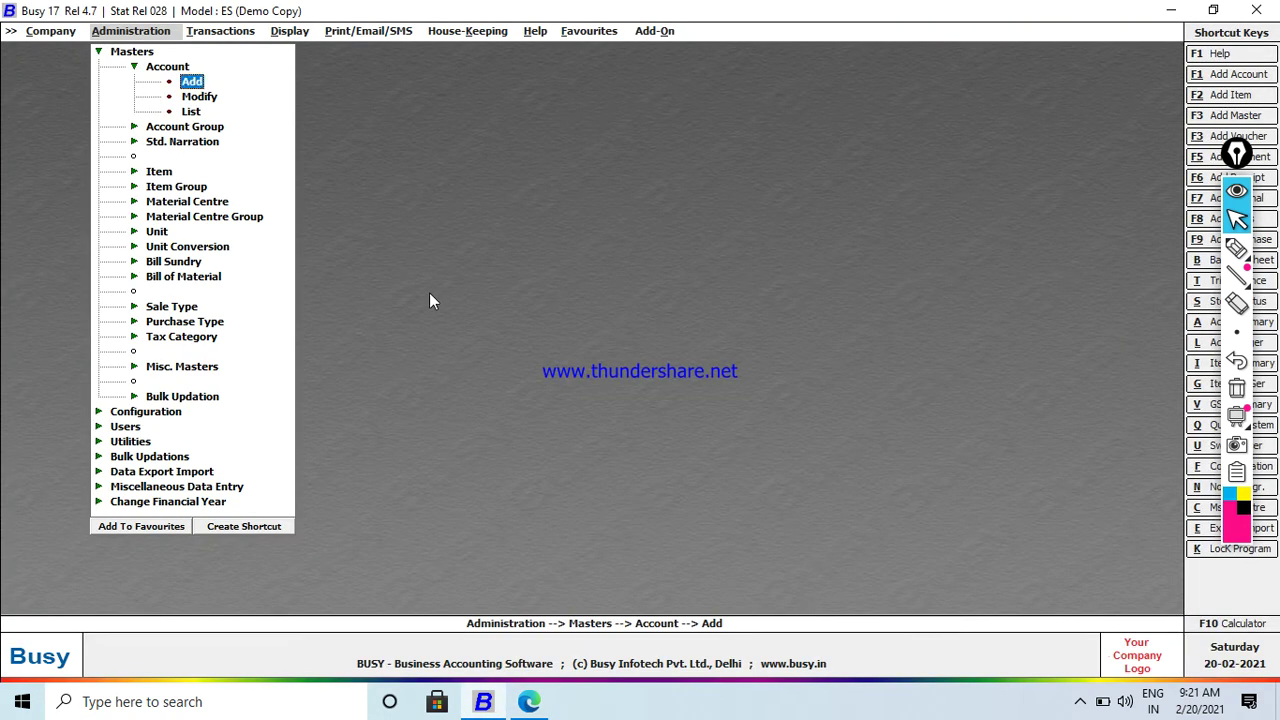
{"action": "key", "text": "Escape"}
{"action": "key", "text": "Escape"}
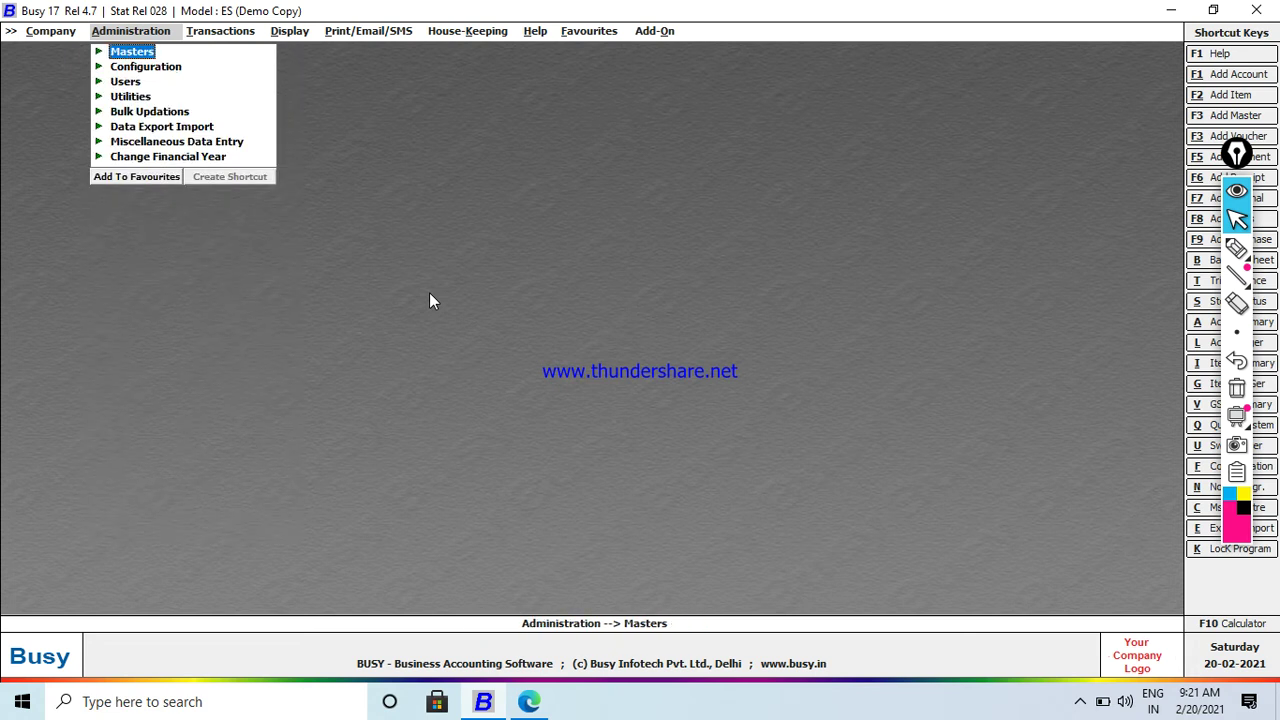
Start a new receipt voucher in the Main series dated 20-02-2021, with GST nature Not Applicable
{"action": "key", "text": "Right"}
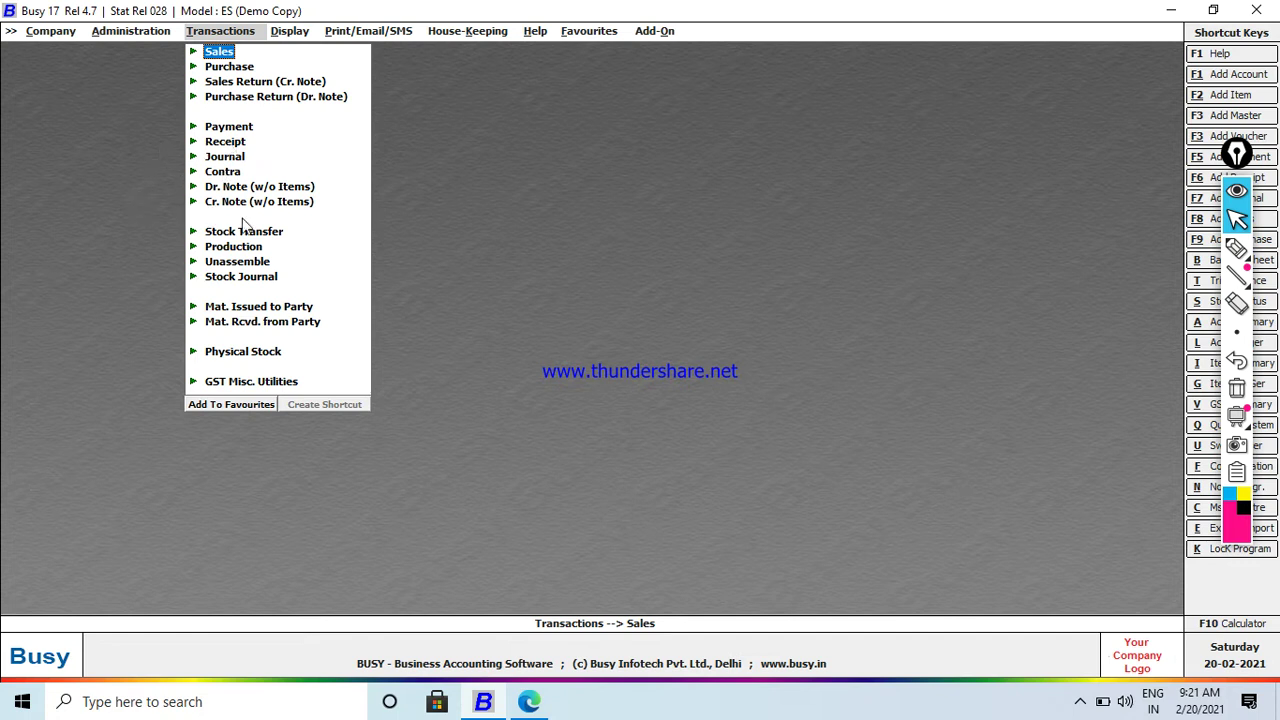
{"action": "left_click", "coordinate": [220, 143]}
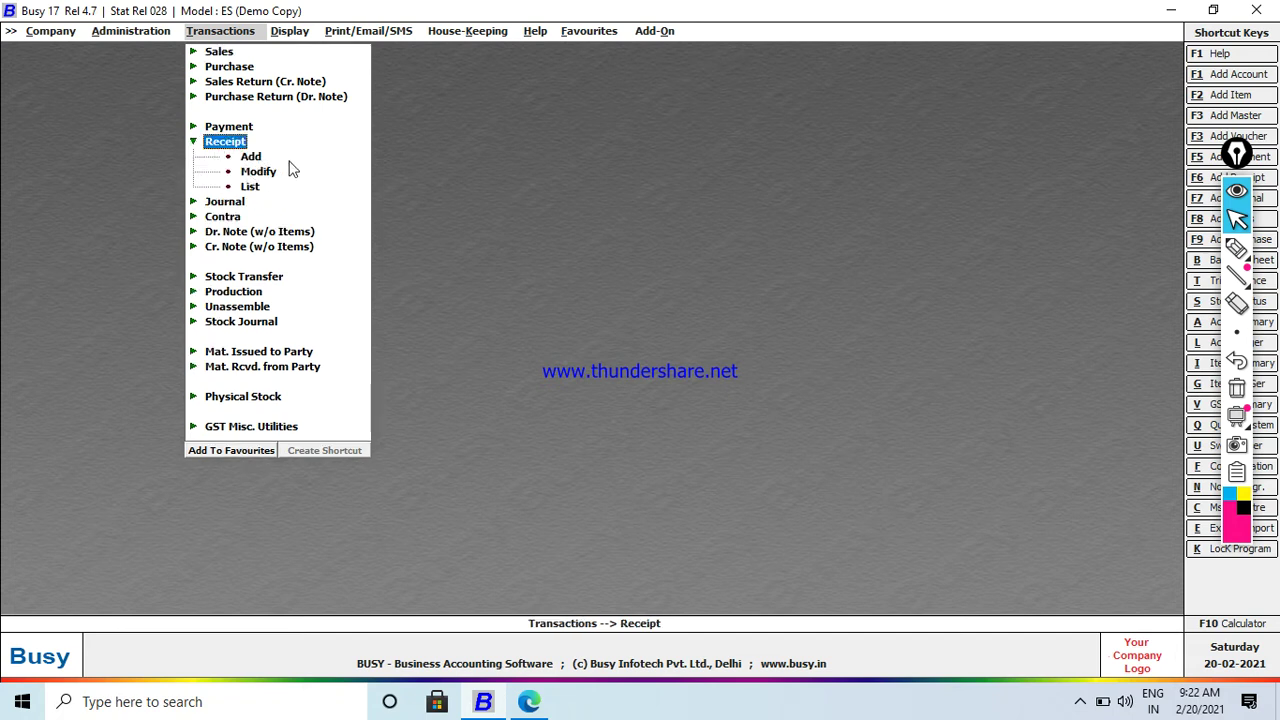
{"action": "left_click", "coordinate": [251, 157]}
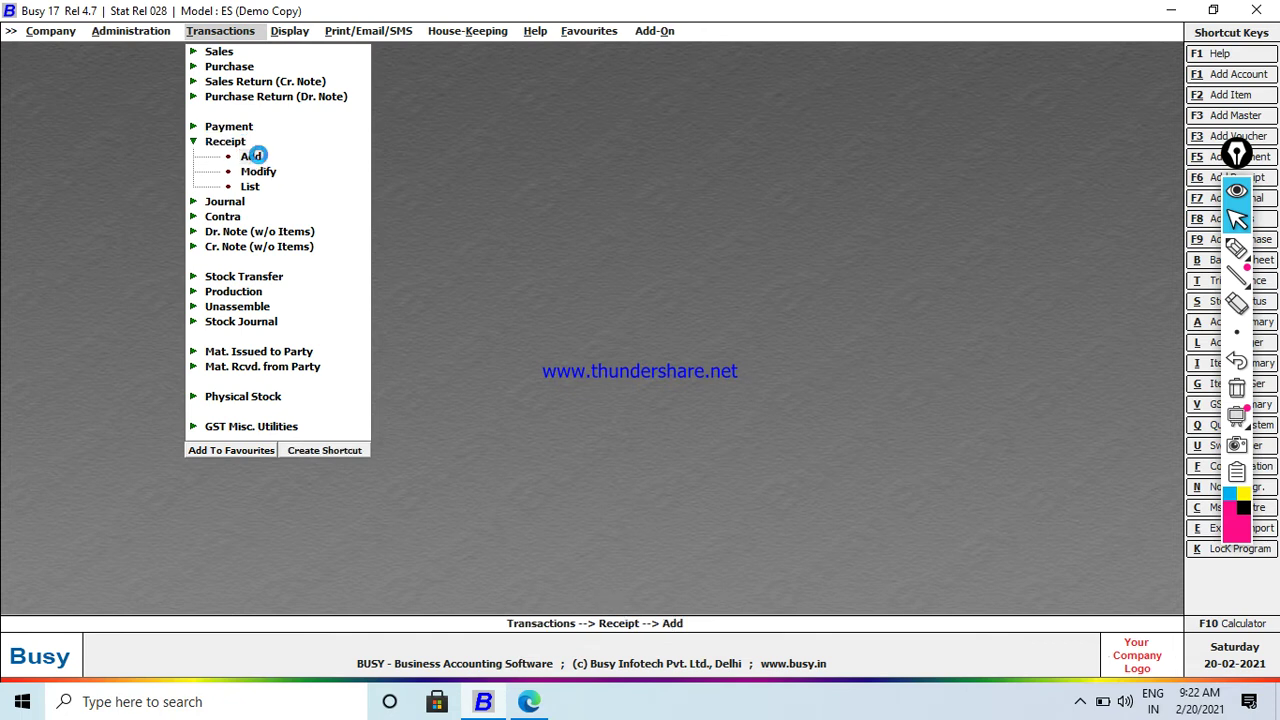
{"action": "left_click", "coordinate": [251, 157]}
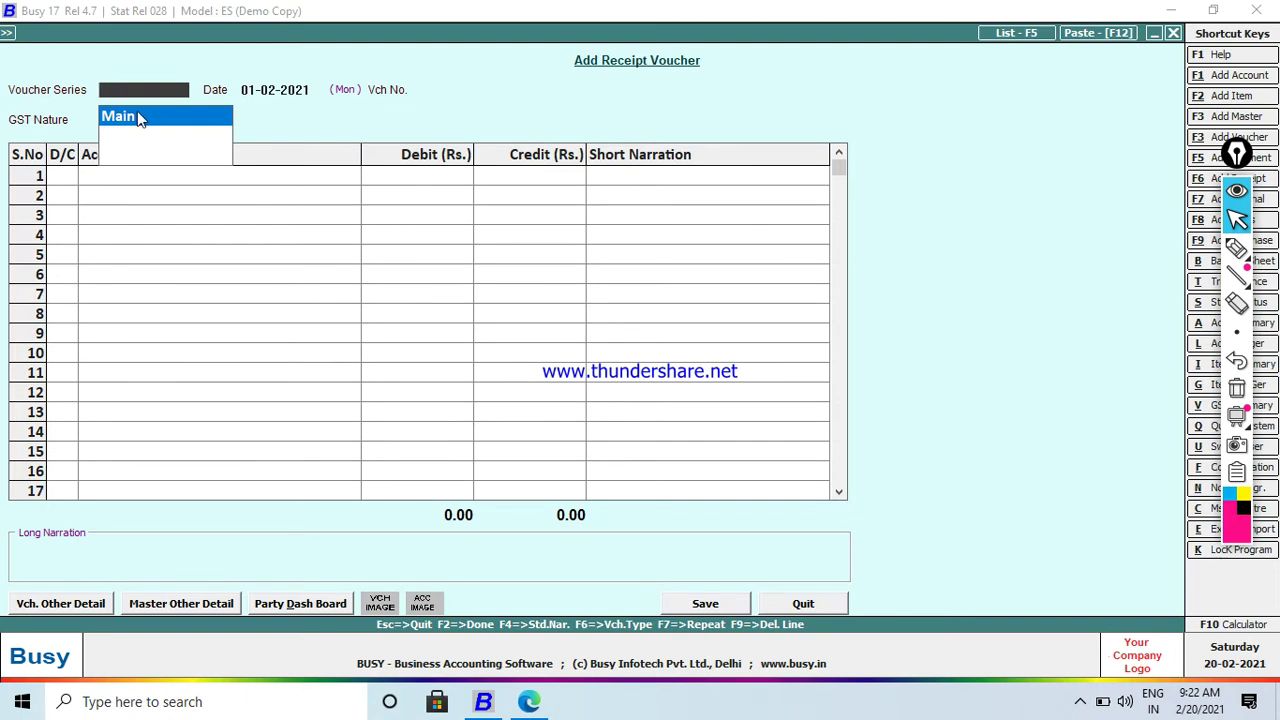
{"action": "left_click", "coordinate": [140, 118]}
{"action": "type", "text": "20"}
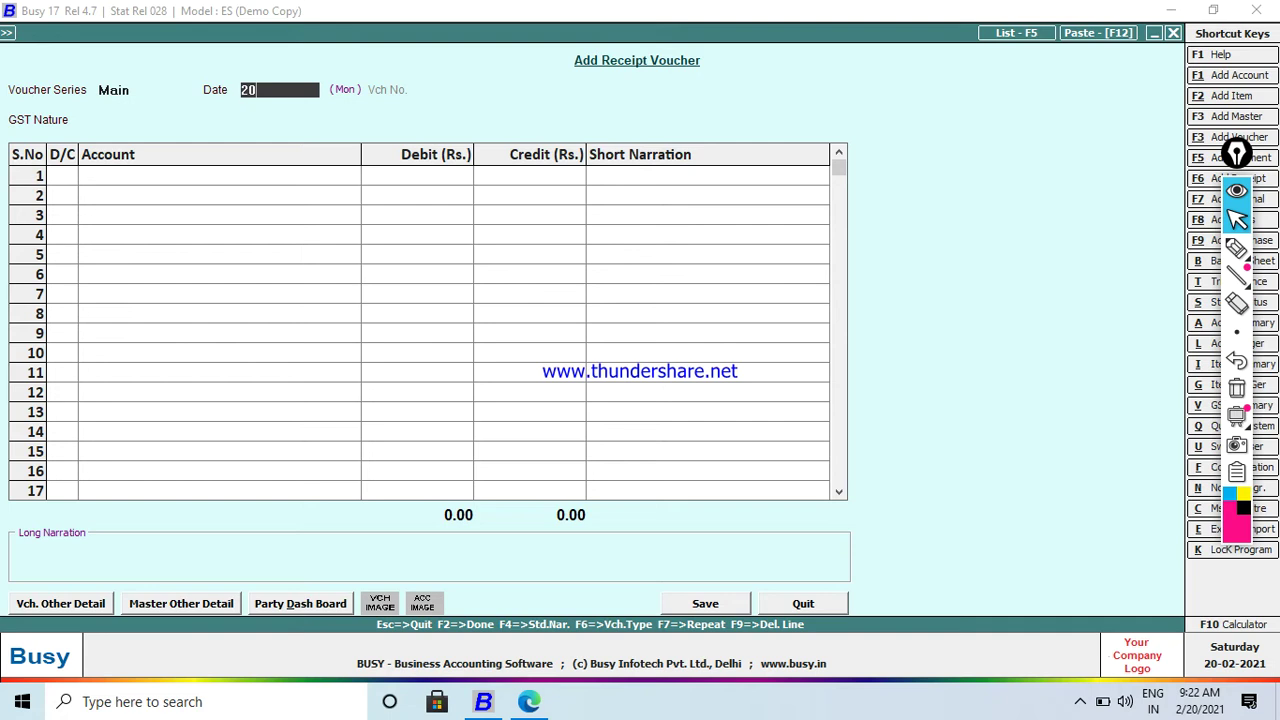
{"action": "key", "text": "Return"}
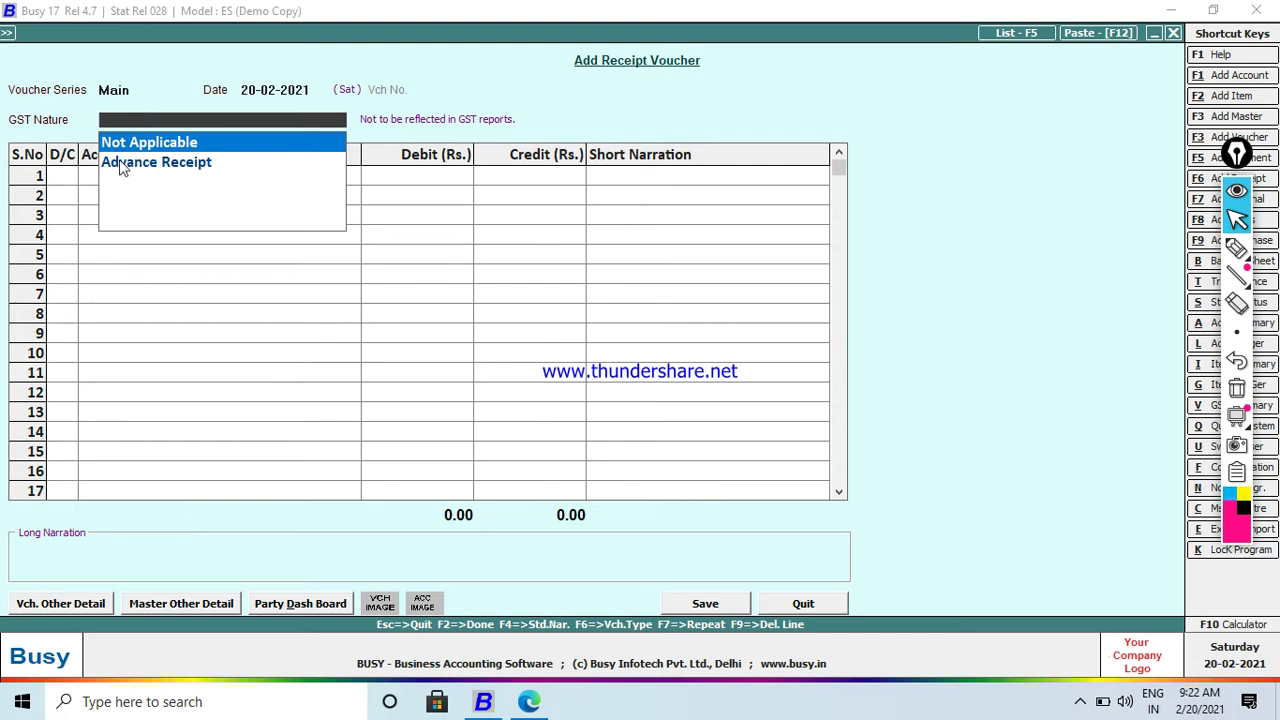
{"action": "key", "text": "Return"}
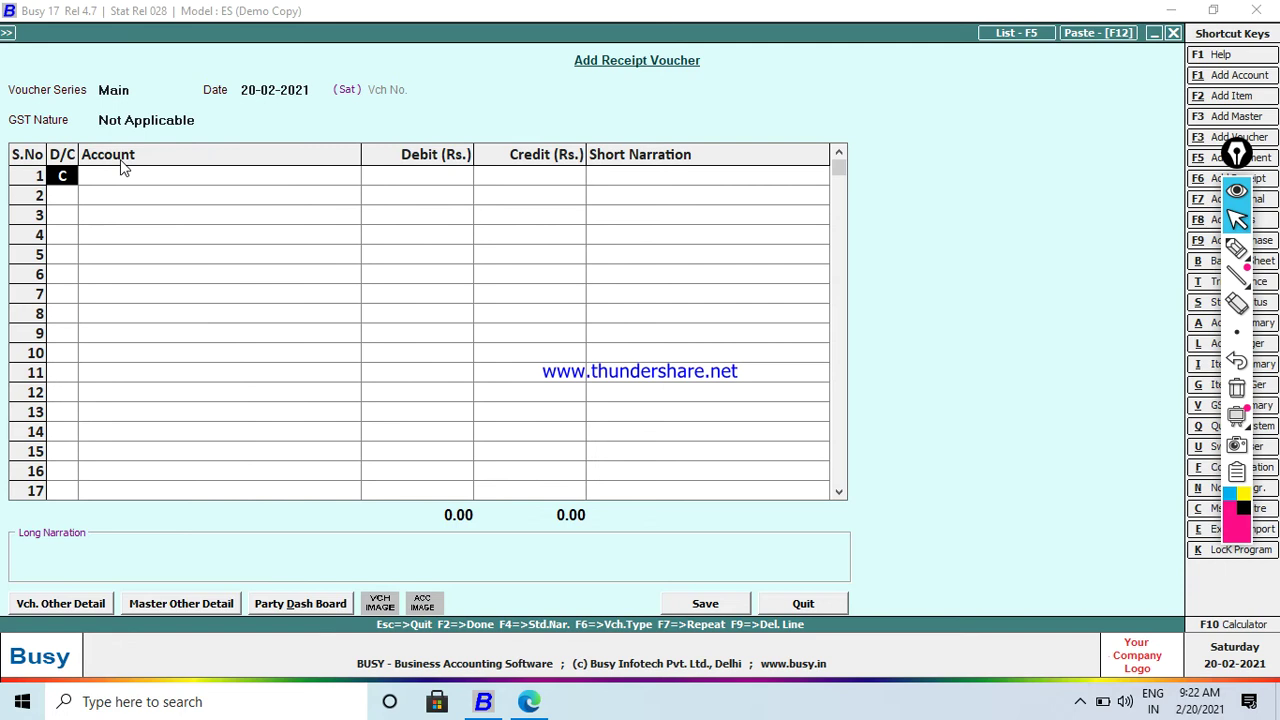
Credit the CAPITAL account with 10,000 on the voucher's first line, leaving its short narration blank
{"action": "key", "text": "Return"}
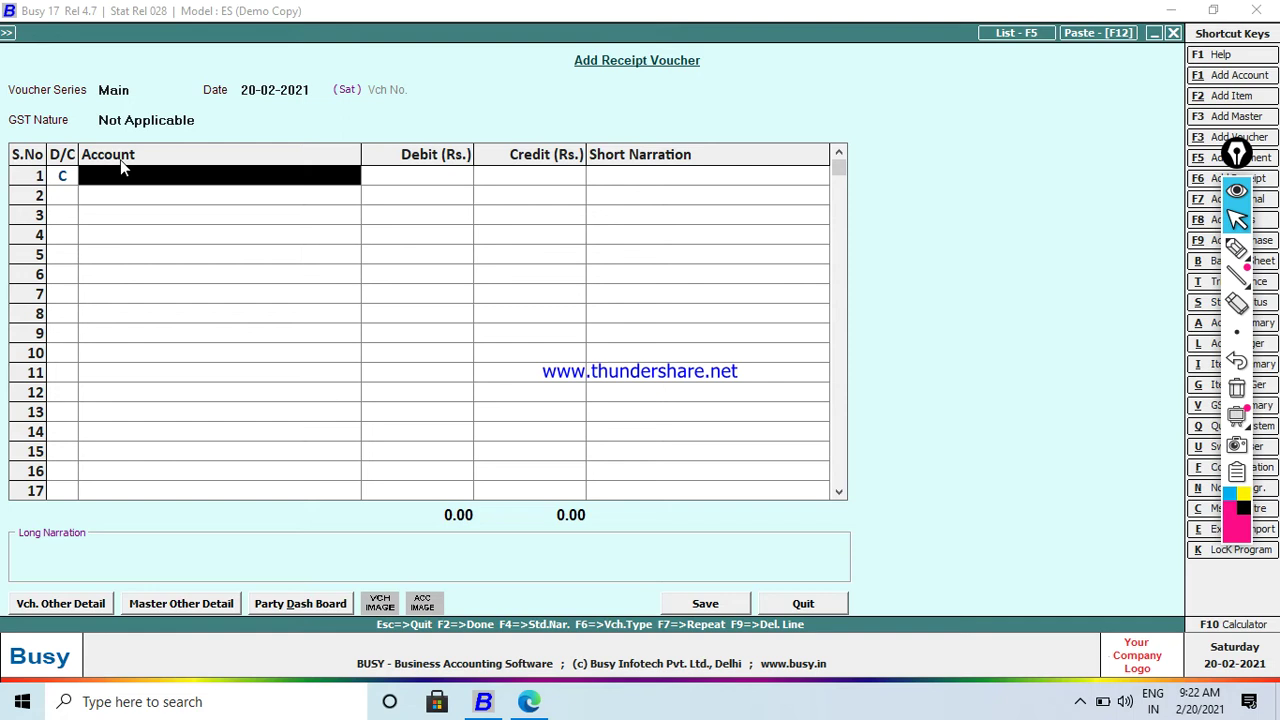
{"action": "type", "text": "c"}
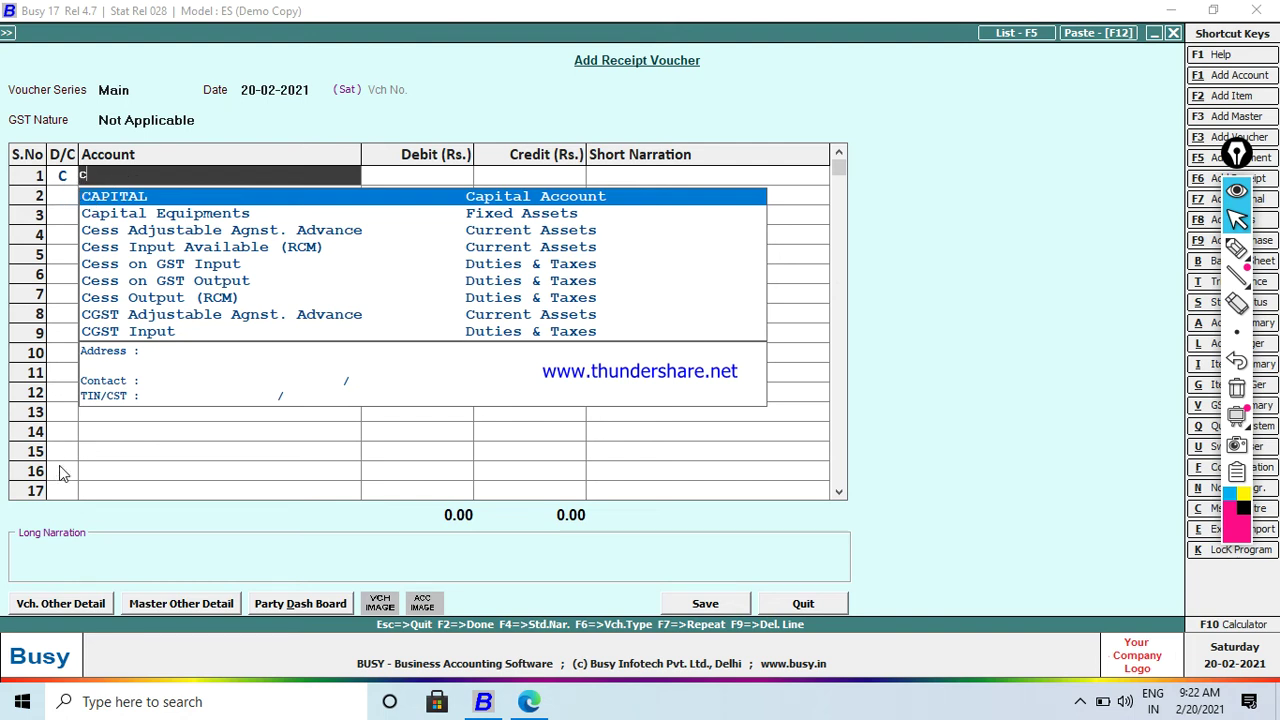
{"action": "left_click", "coordinate": [57, 271]}
{"action": "left_click", "coordinate": [137, 178]}
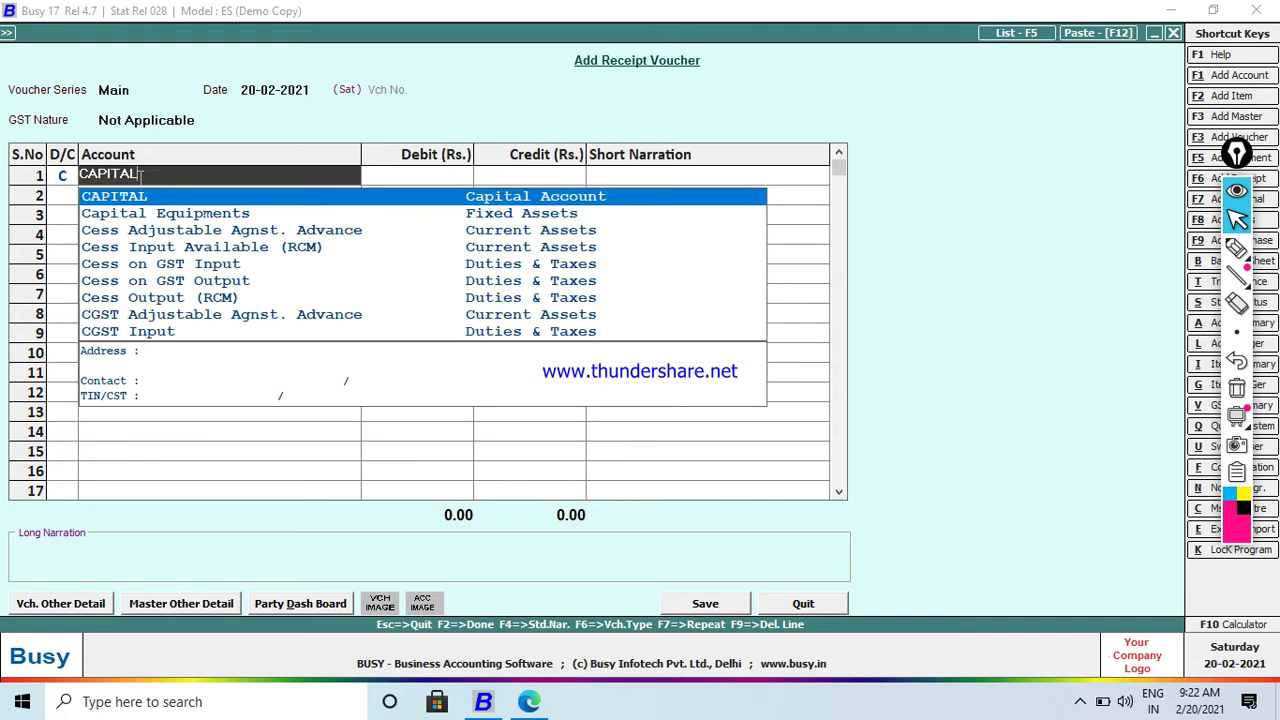
{"action": "left_click", "coordinate": [145, 196]}
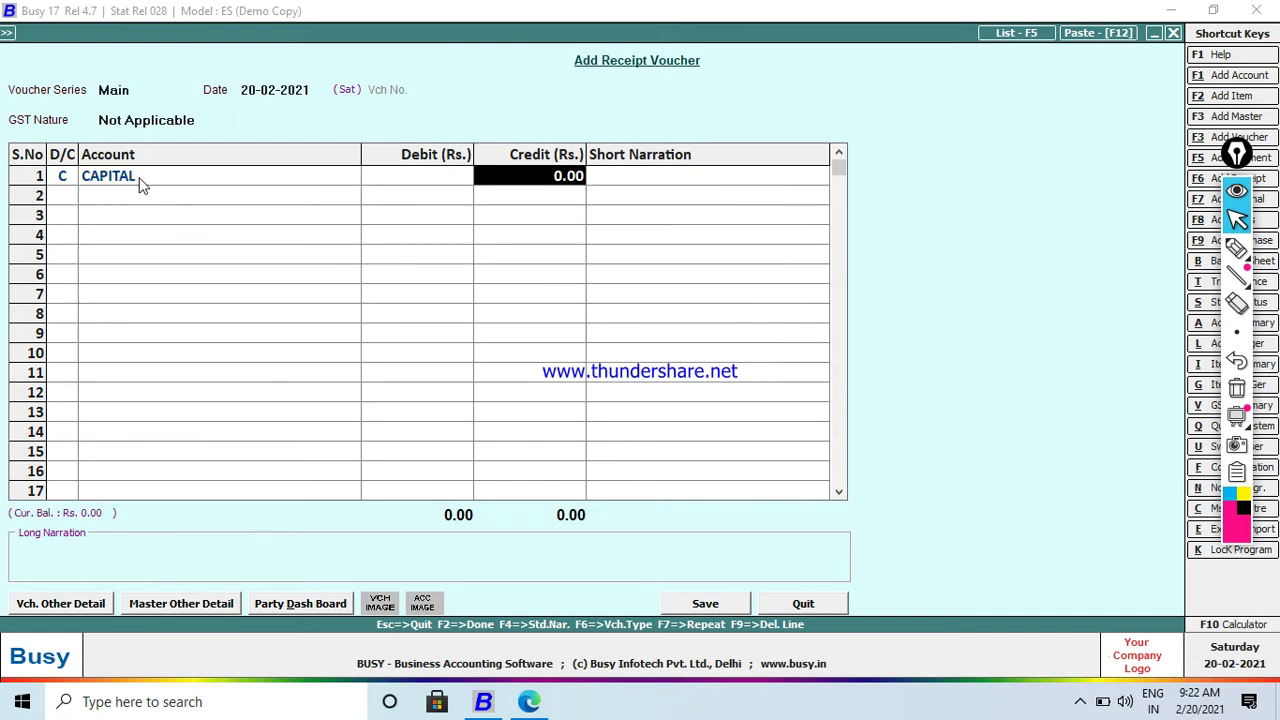
{"action": "type", "text": "1000"}
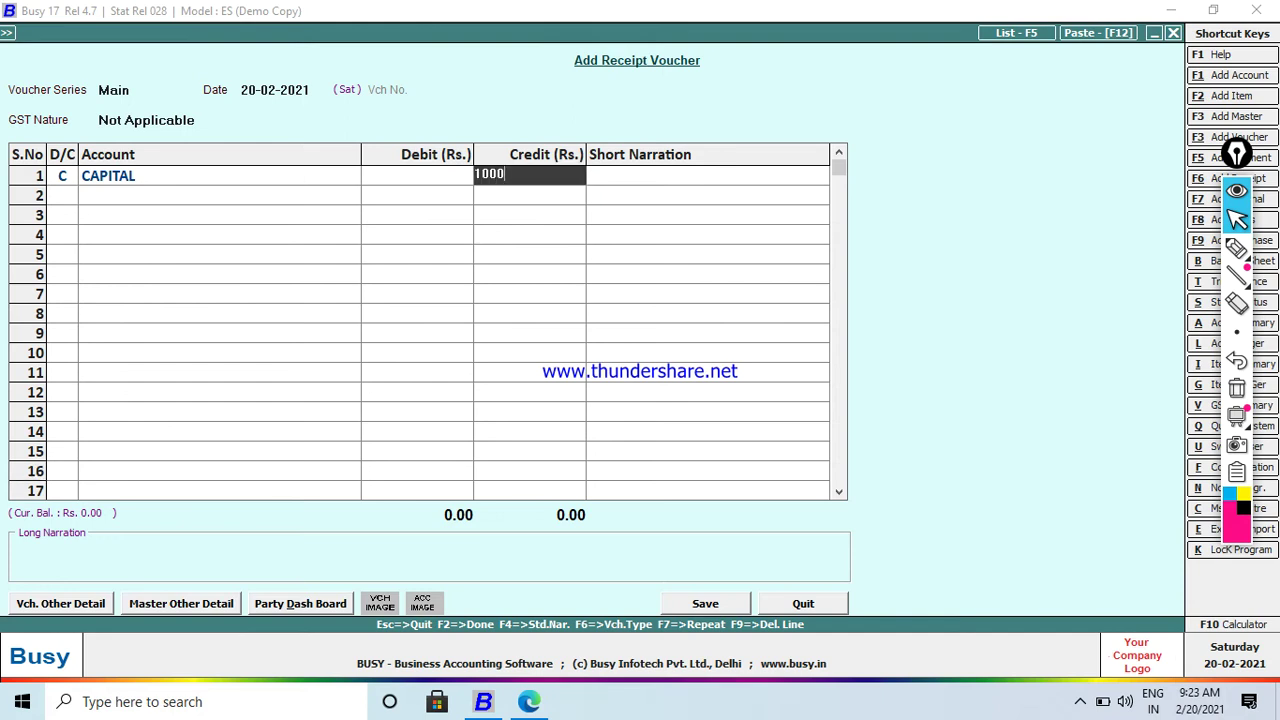
{"action": "type", "text": "0"}
{"action": "key", "text": "Return"}
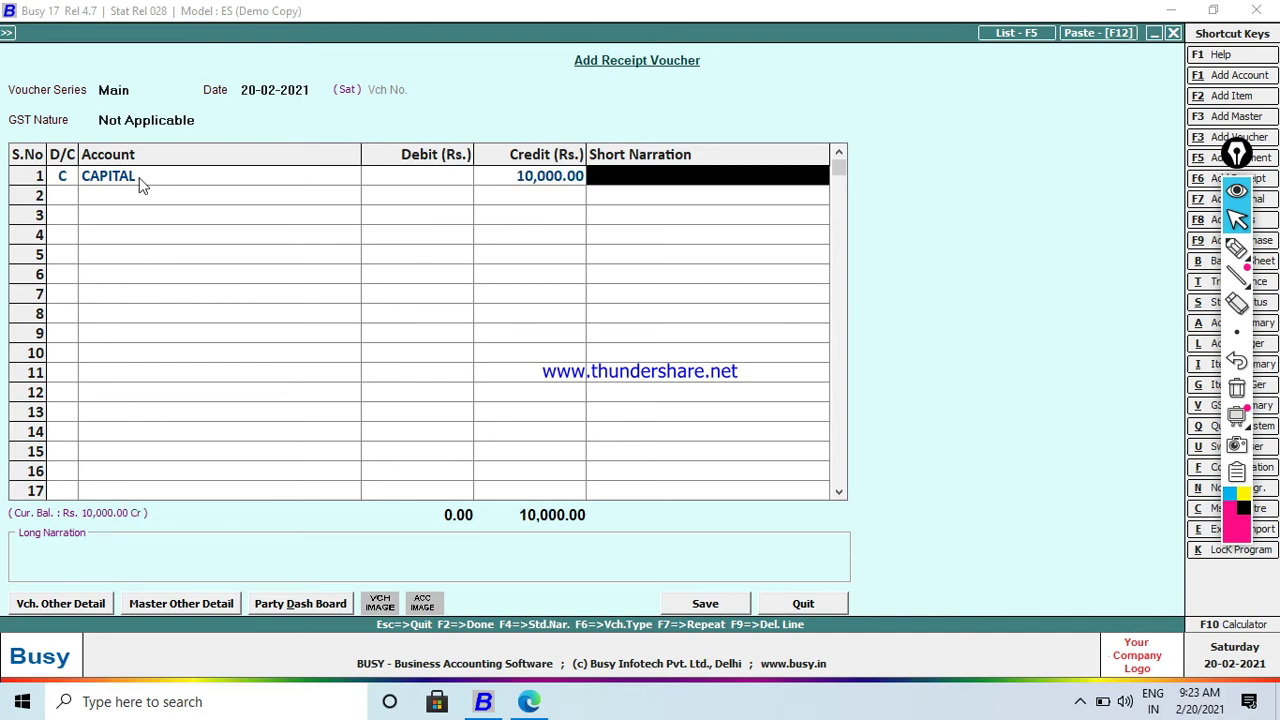
{"action": "key", "text": "Return"}
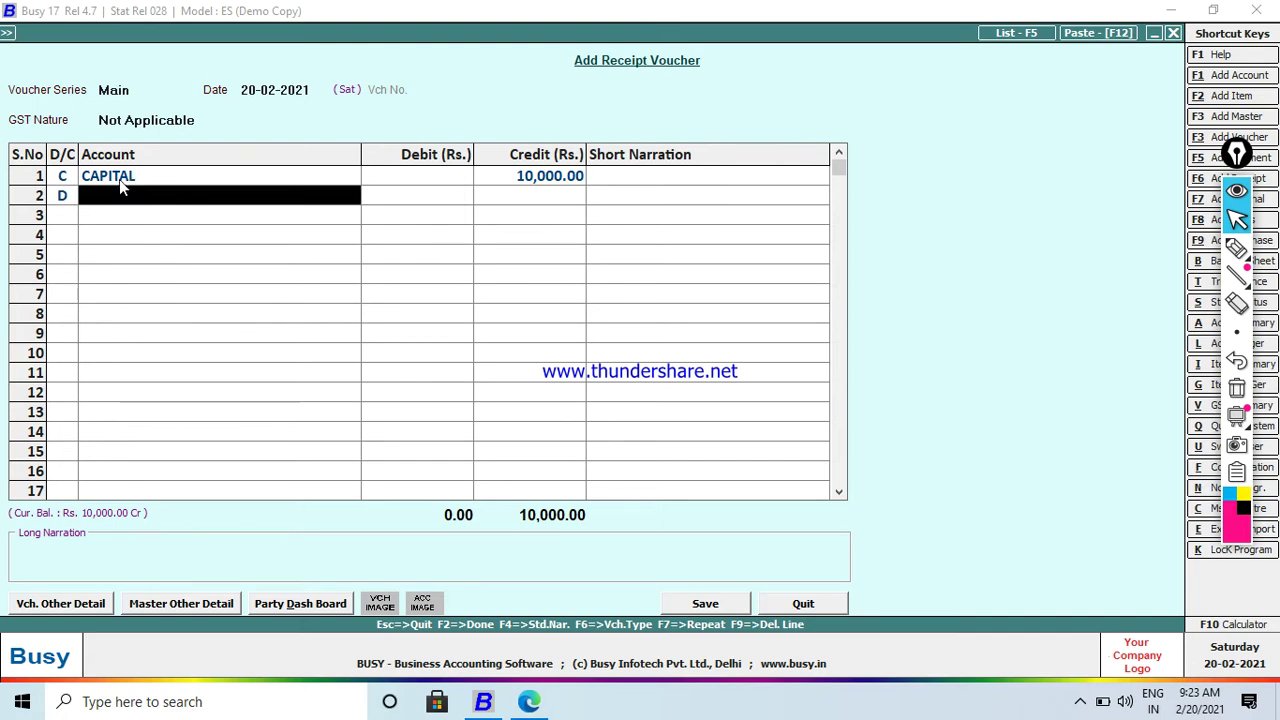
Debit the Cash account with 10,000 on the voucher's second line, leaving its short narration blank
{"action": "key", "text": "Return"}
{"action": "key", "text": "Return"}
{"action": "key", "text": "Return"}
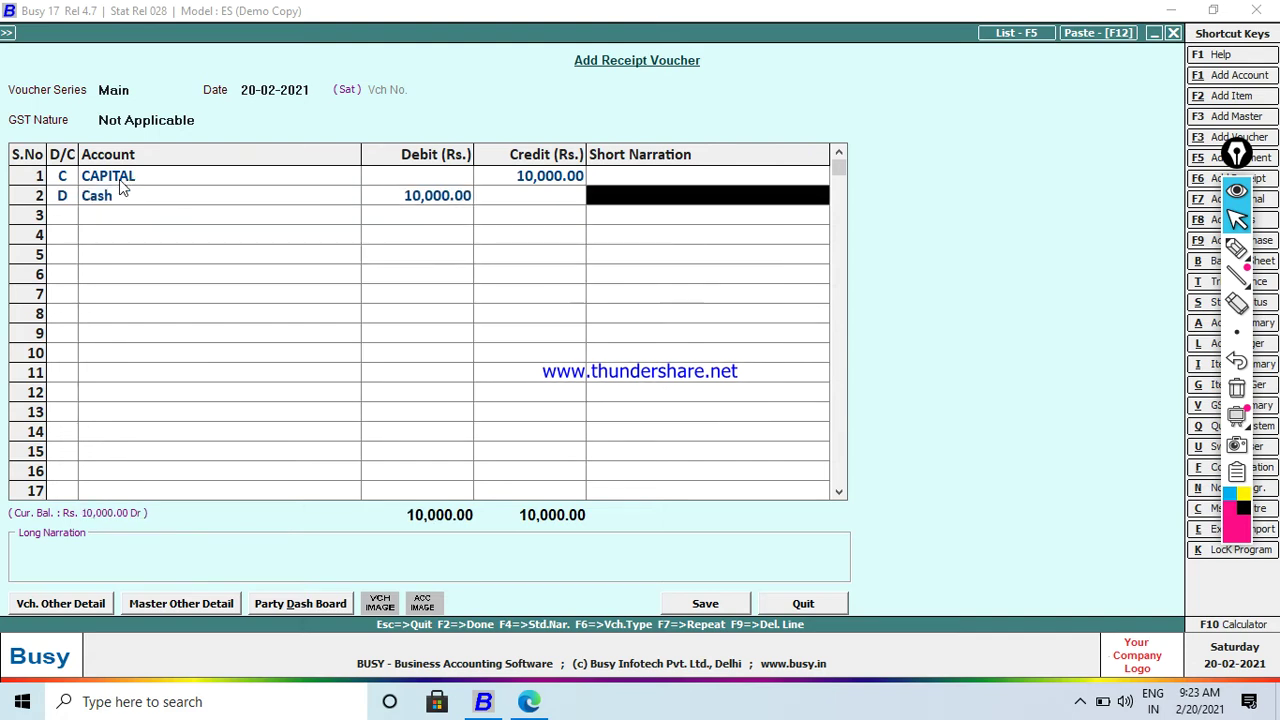
{"action": "key", "text": "Return"}
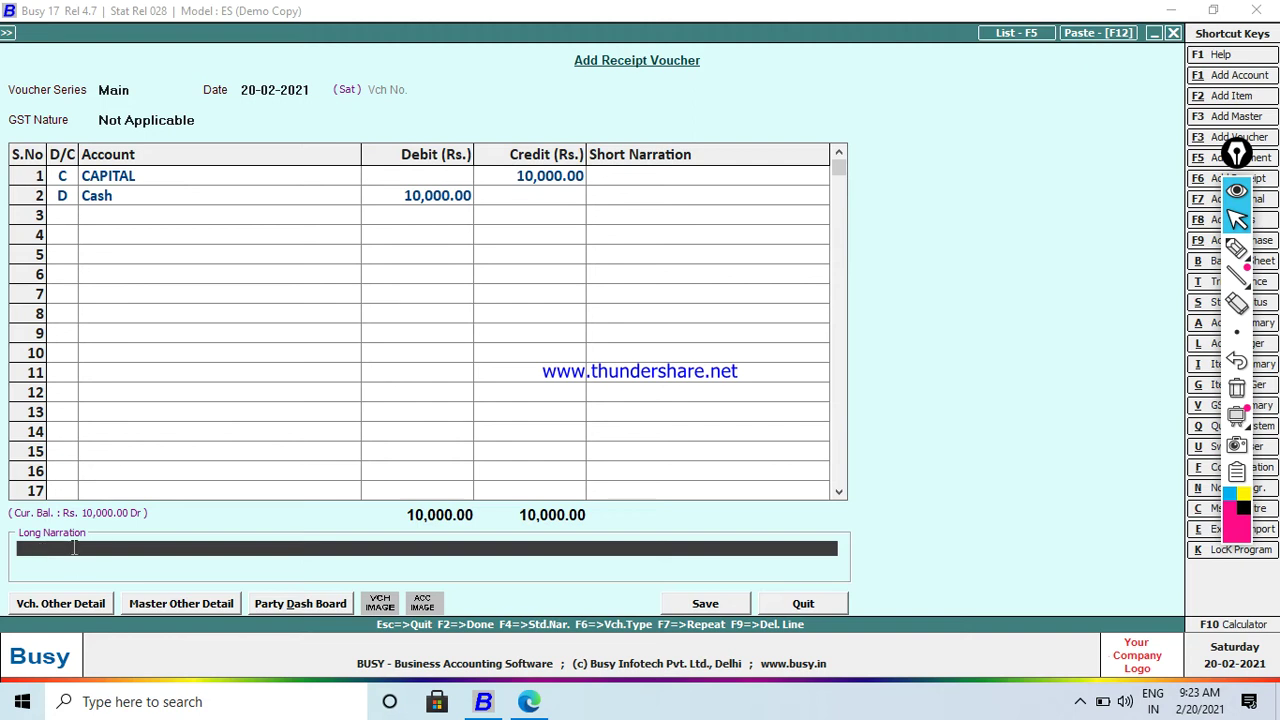
Enter the long narration "B S WITH CASH=10000", save the receipt voucher and leave voucher entry
{"action": "type", "text": "B S WITH CASH="}
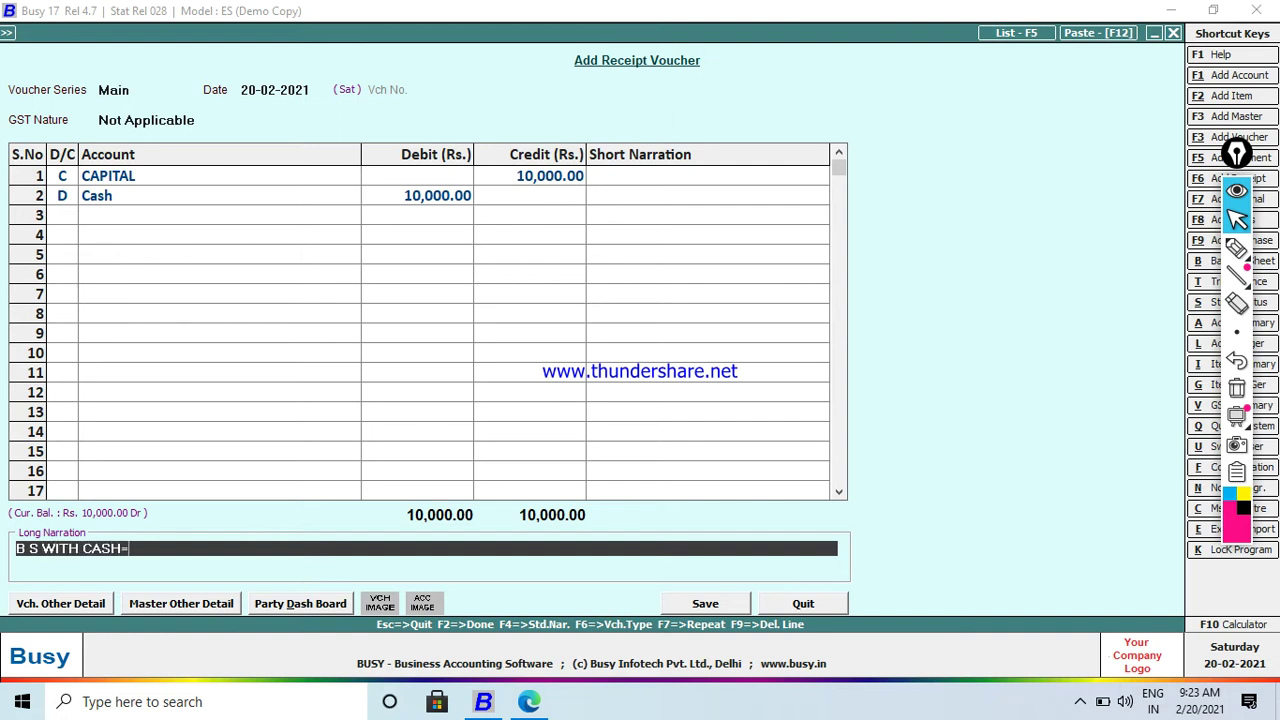
{"action": "type", "text": "10000"}
{"action": "key", "text": "Return"}
{"action": "key", "text": "Return"}
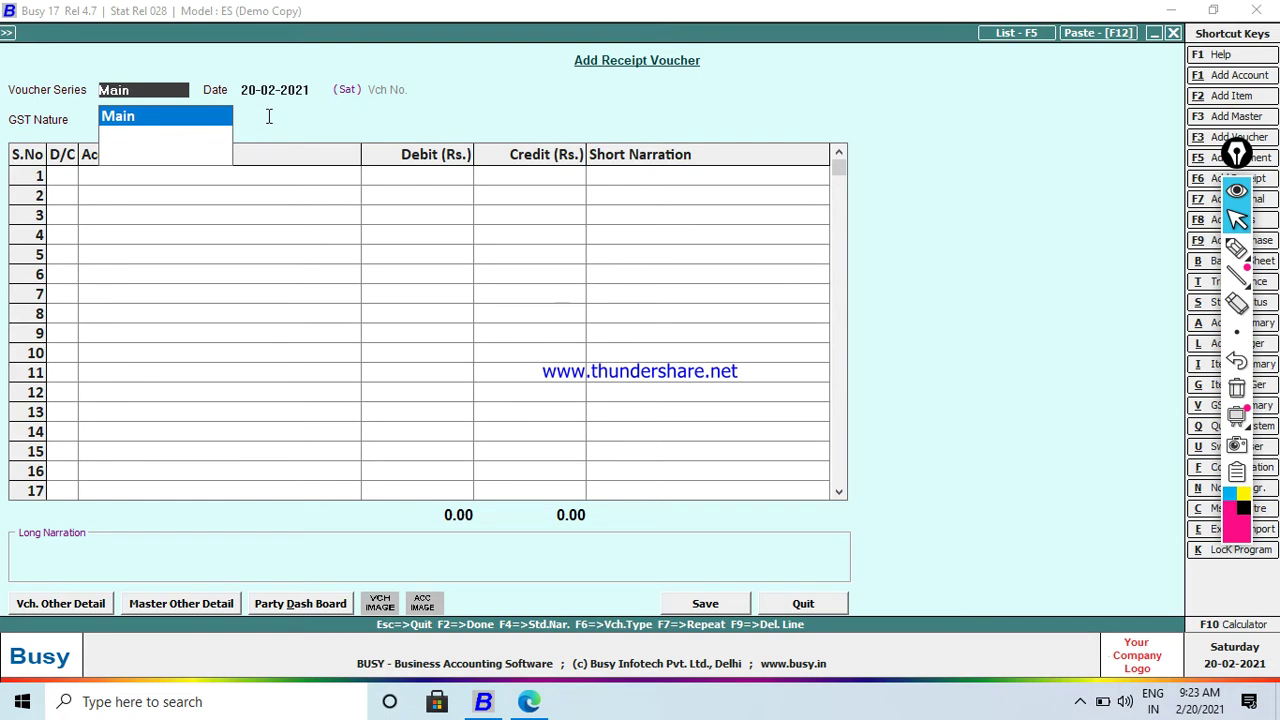
{"action": "key", "text": "Escape"}
{"action": "key", "text": "Escape"}
{"action": "key", "text": "Escape"}
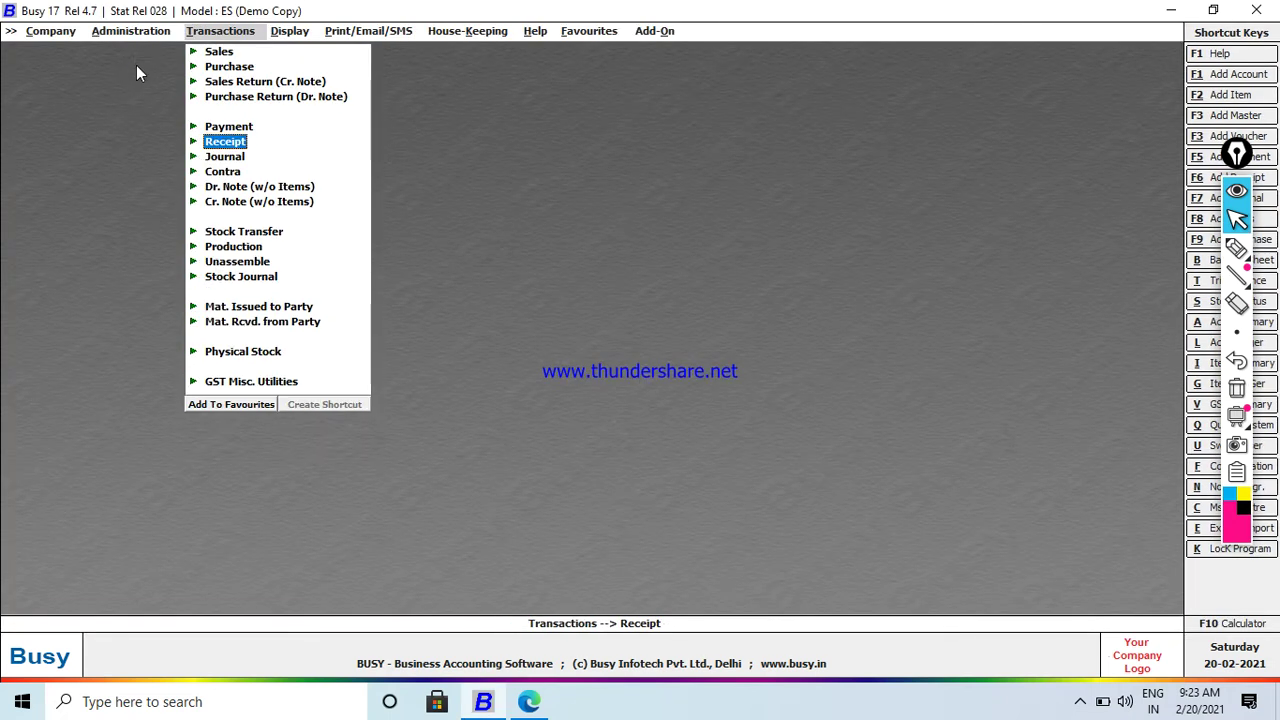
Start adding a new standard narration master
{"action": "key", "text": "Left"}
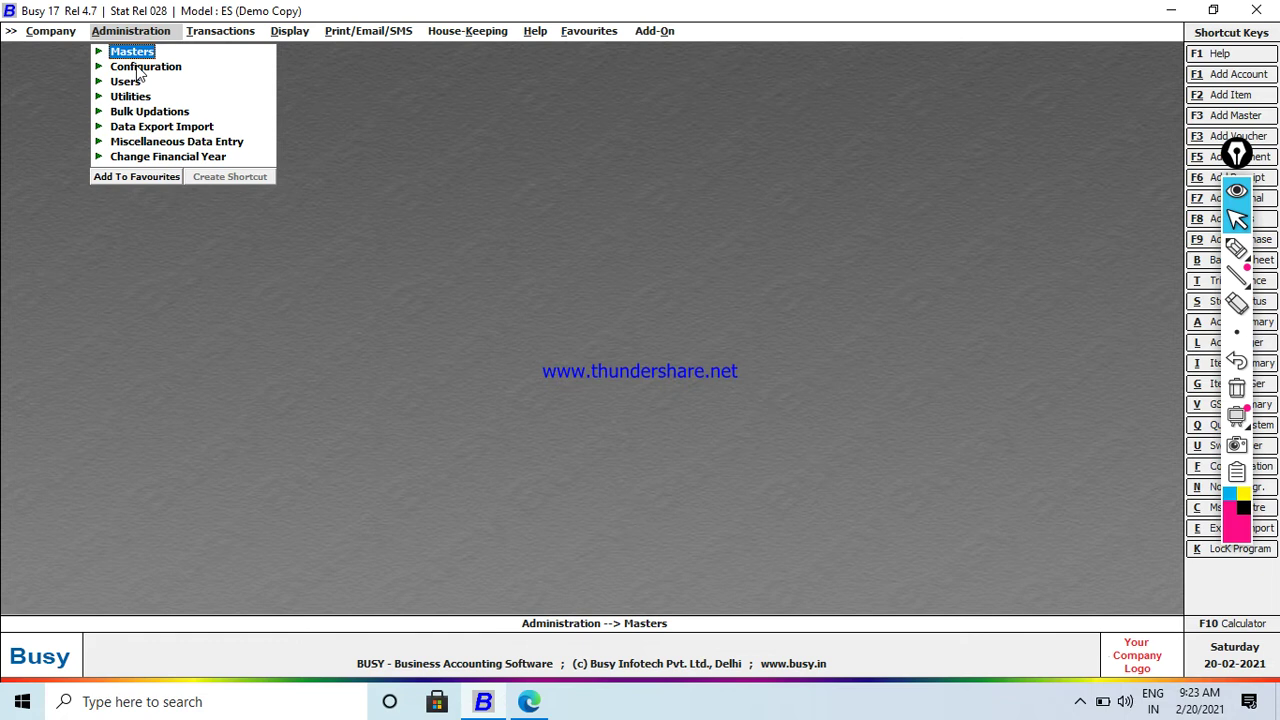
{"action": "key", "text": "Return"}
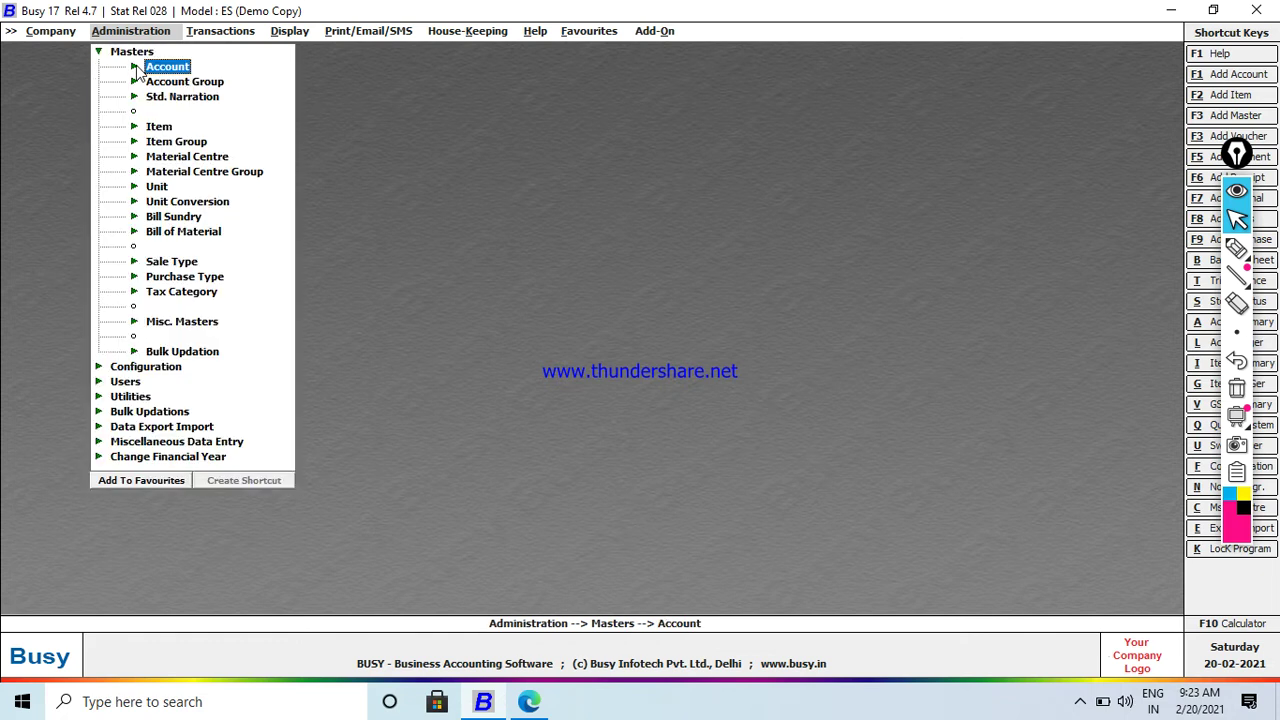
{"action": "key", "text": "Down"}
{"action": "key", "text": "Down"}
{"action": "key", "text": "Down"}
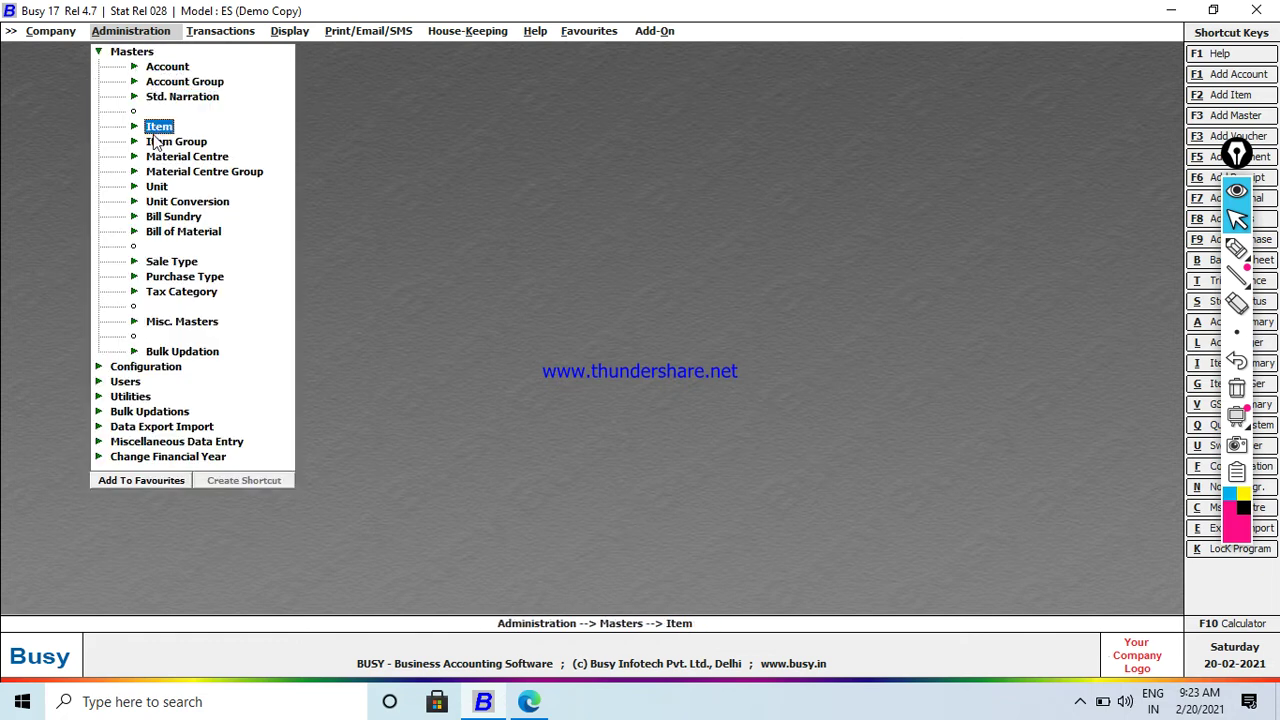
{"action": "key", "text": "Up"}
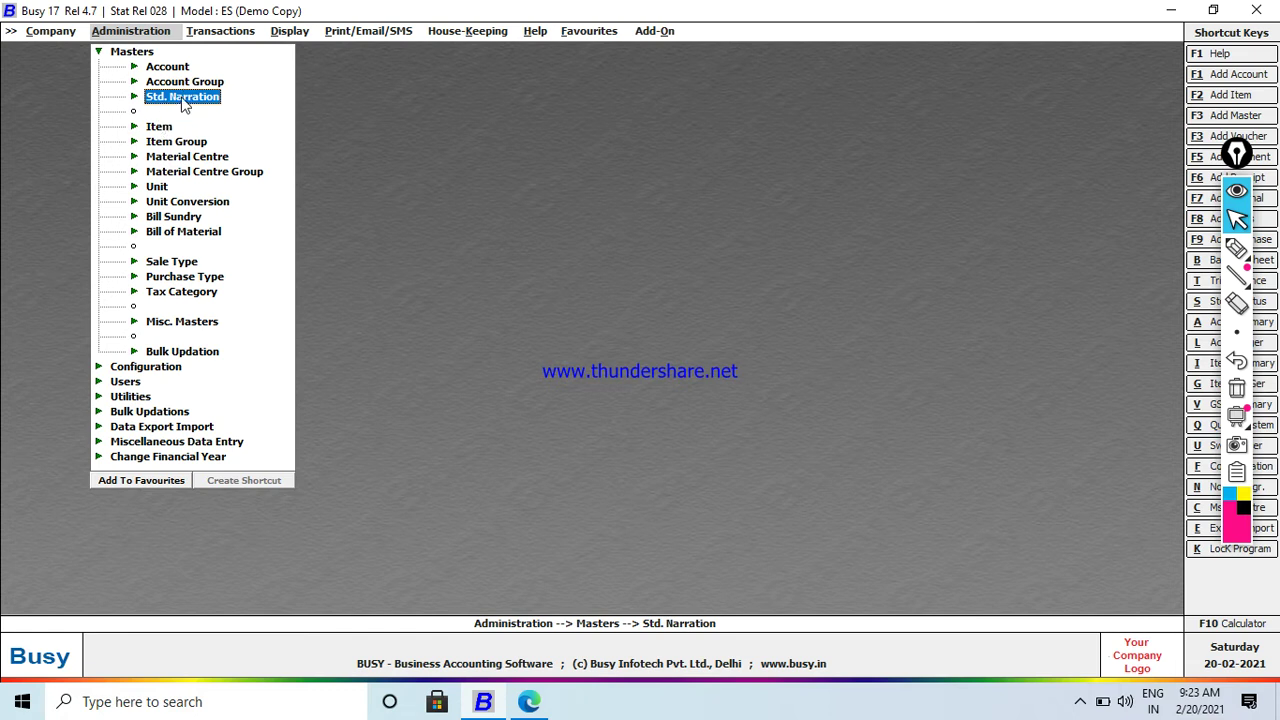
{"action": "left_click", "coordinate": [183, 100]}
{"action": "left_click", "coordinate": [186, 110]}
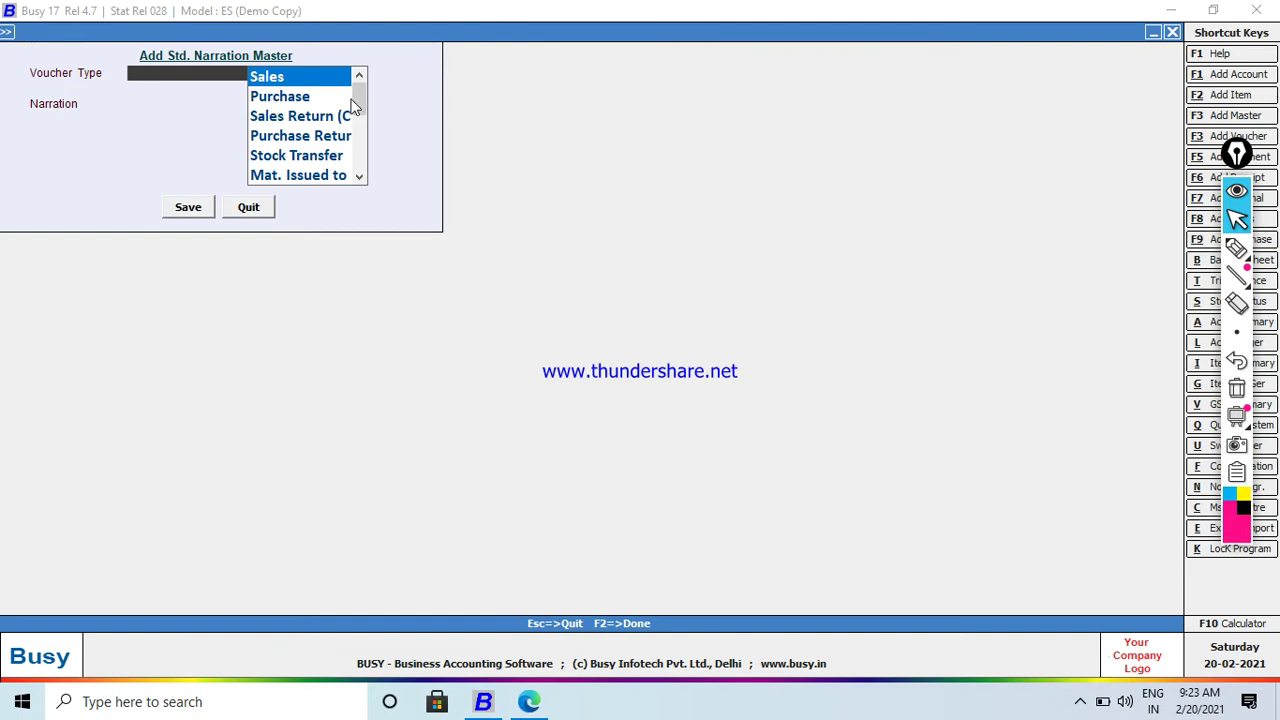
Create and save a standard narration for the Purchase voucher type reading "PURCHASE GOODS FOR CASH"
{"action": "left_click_drag", "start_coordinate": [365, 150], "coordinate": [361, 82]}
{"action": "left_click", "coordinate": [268, 97]}
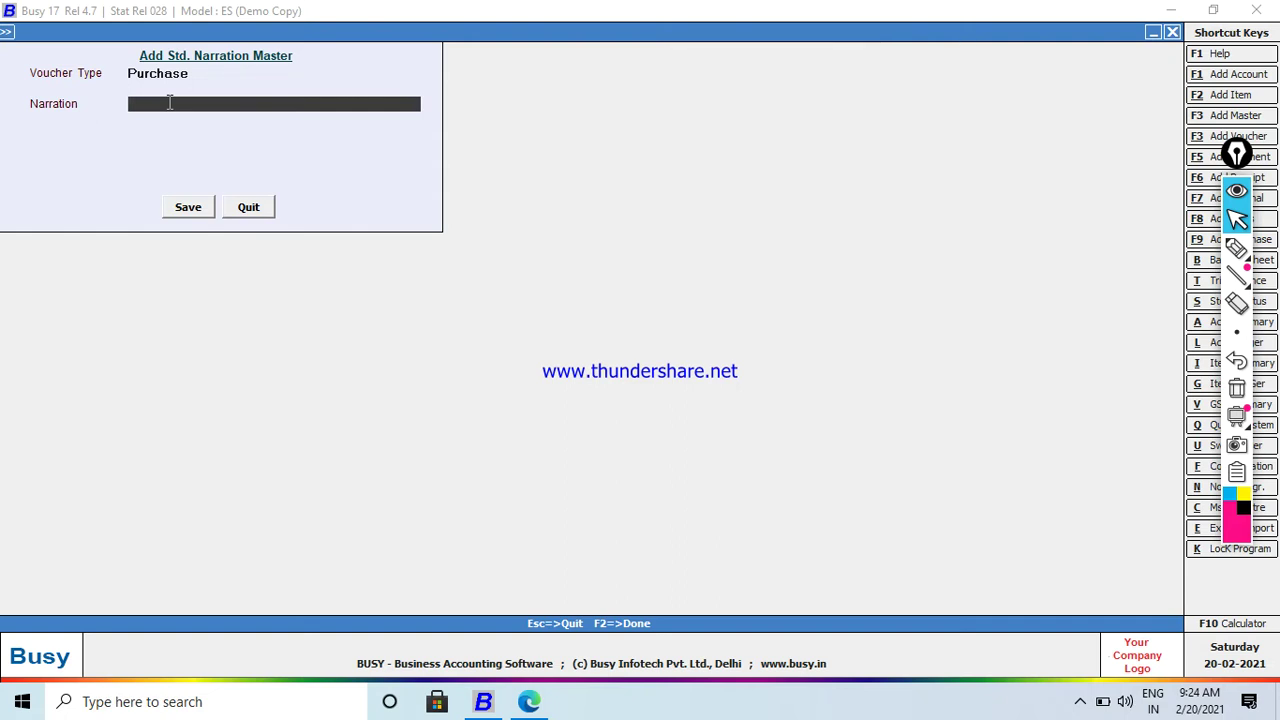
{"action": "type", "text": "PURCHASE GOODS FOR CASH"}
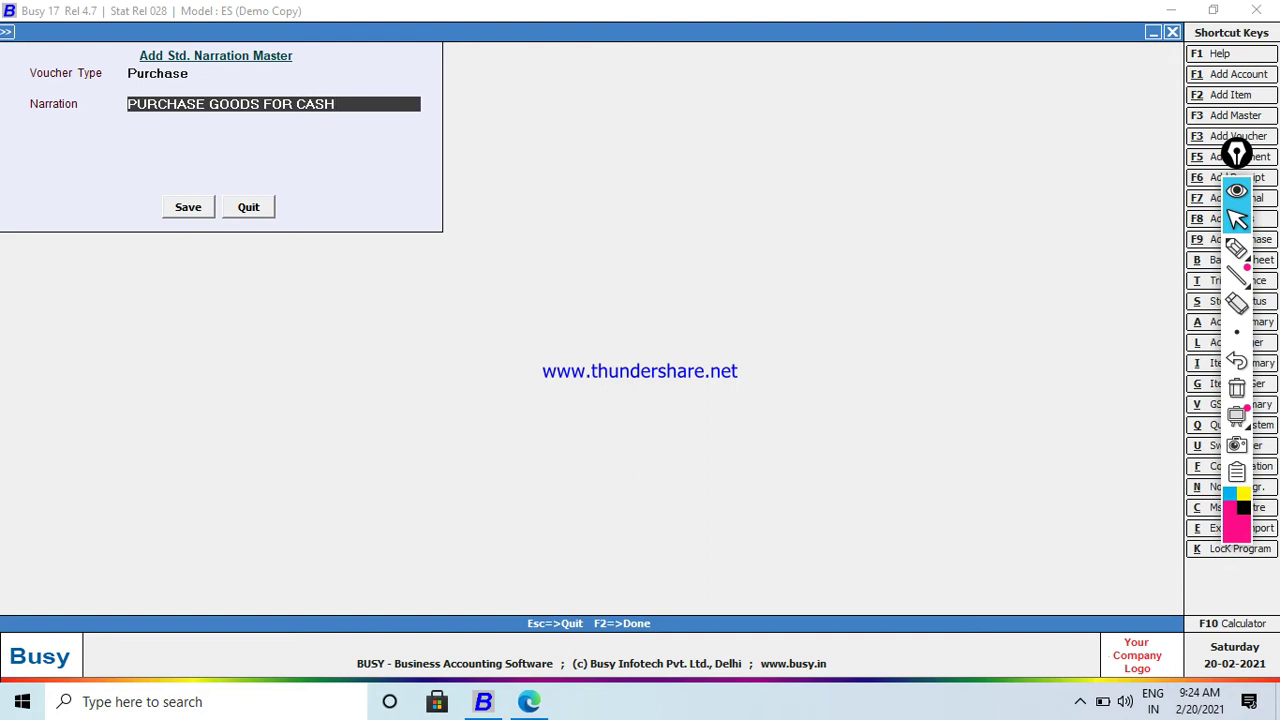
{"action": "left_click", "coordinate": [187, 209]}
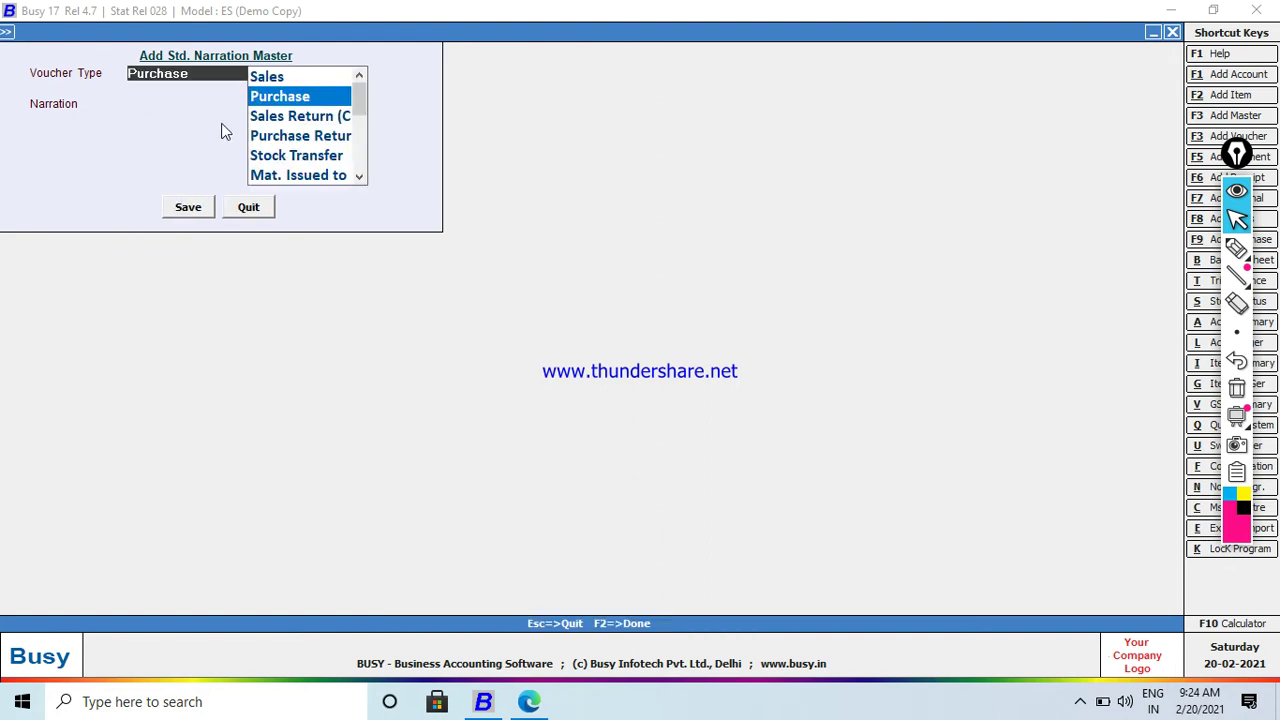
Create and save a Sales standard narration reading "SOLD GOODS FOR CASH", and leave narration entry
{"action": "left_click", "coordinate": [256, 79]}
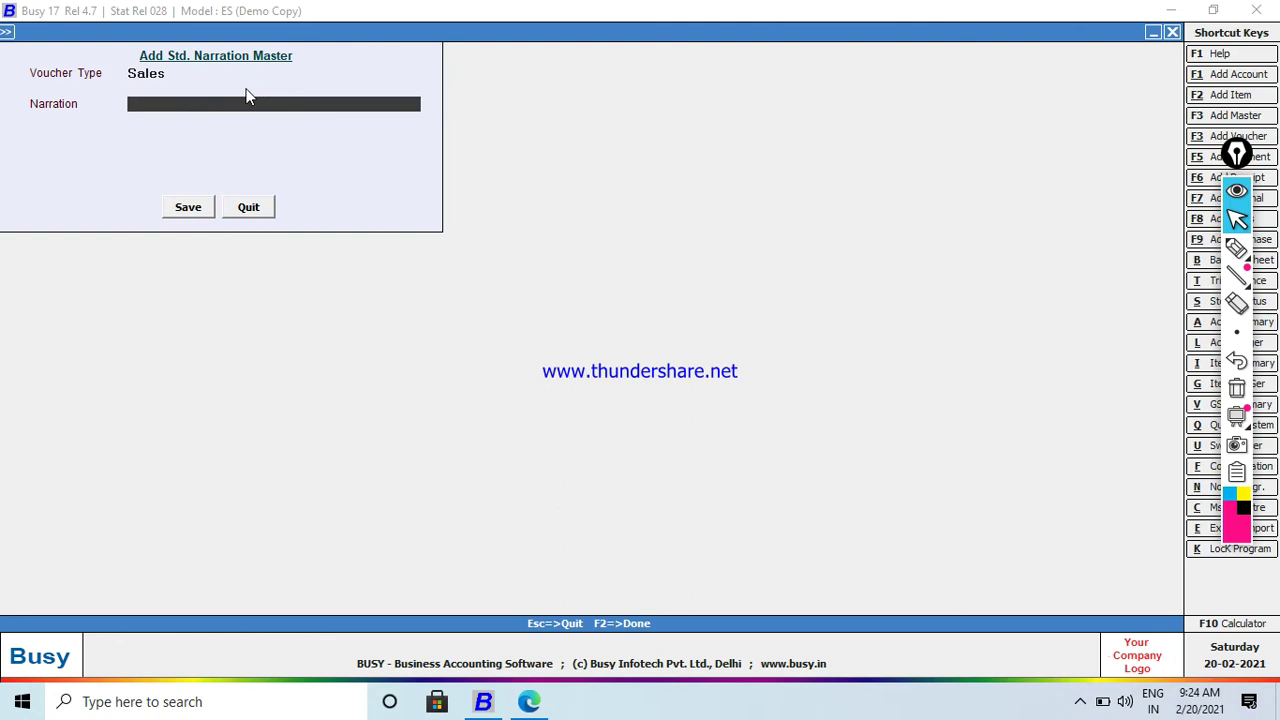
{"action": "type", "text": "SOLD GOODS FOR CASH"}
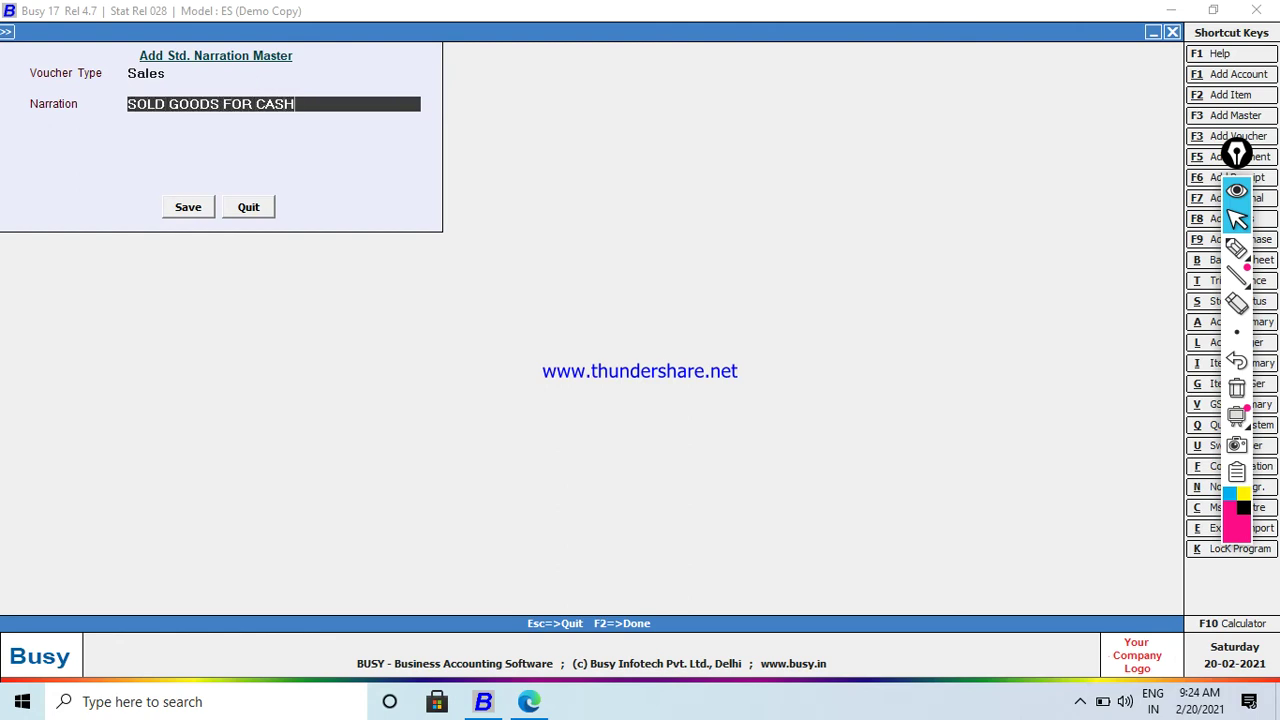
{"action": "left_click", "coordinate": [190, 207]}
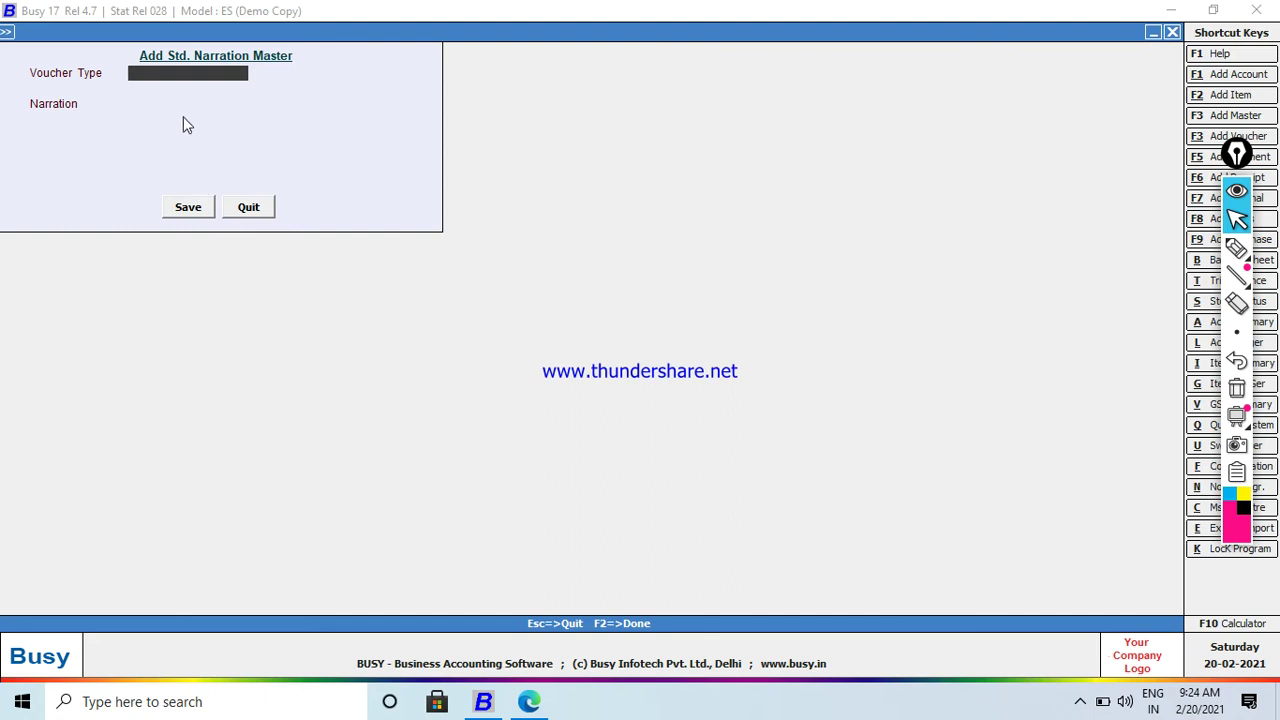
{"action": "key", "text": "Escape"}
{"action": "key", "text": "Escape"}
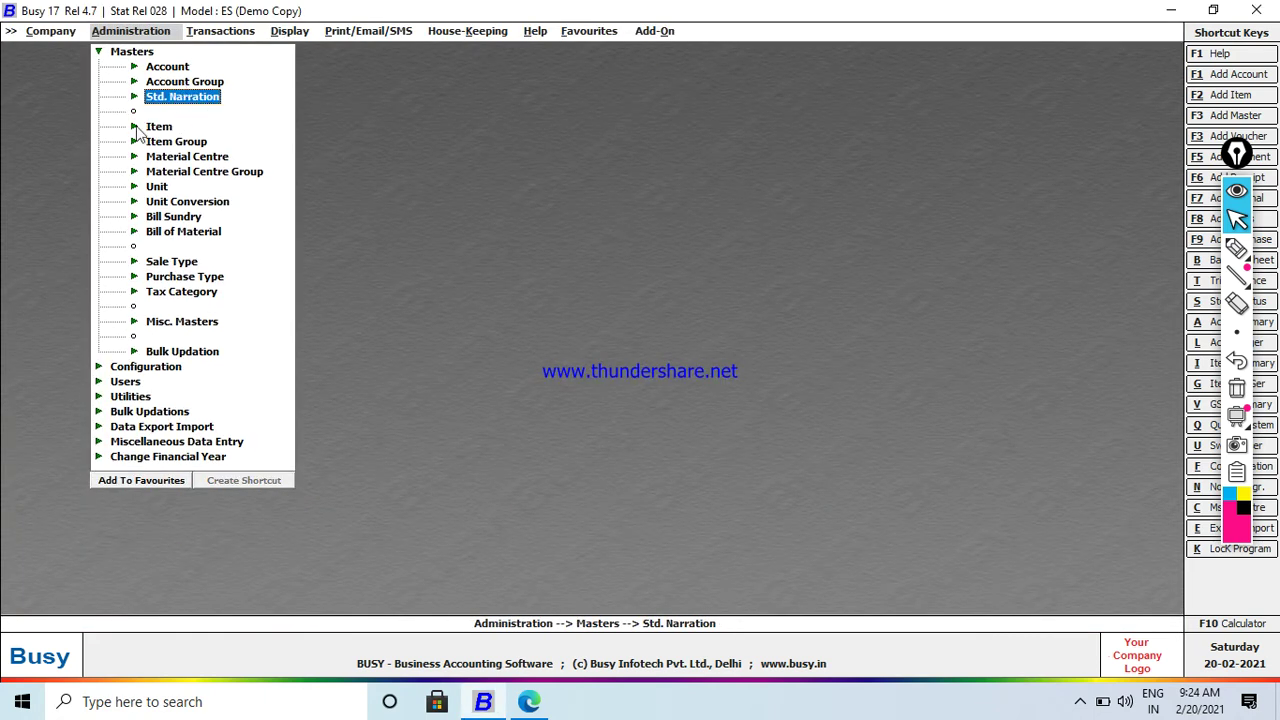
Start another standard narration master and set its voucher type to Payment
{"action": "key", "text": "Right"}
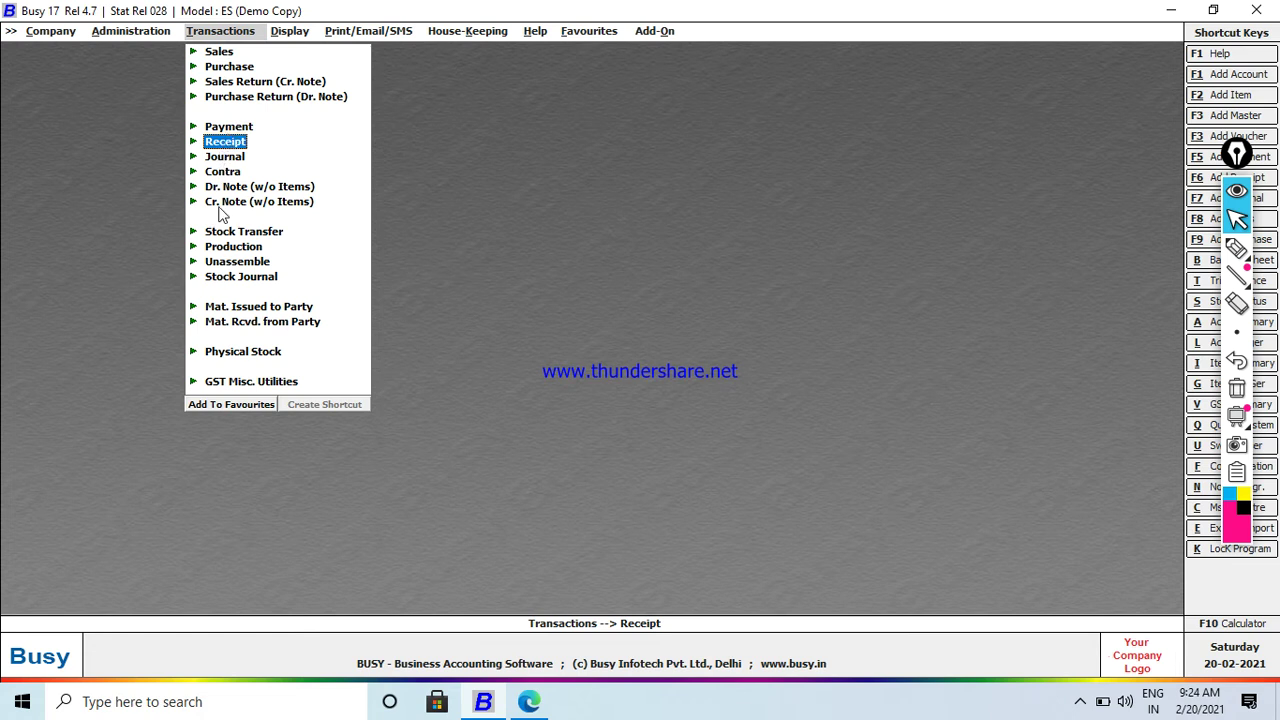
{"action": "left_click", "coordinate": [179, 31]}
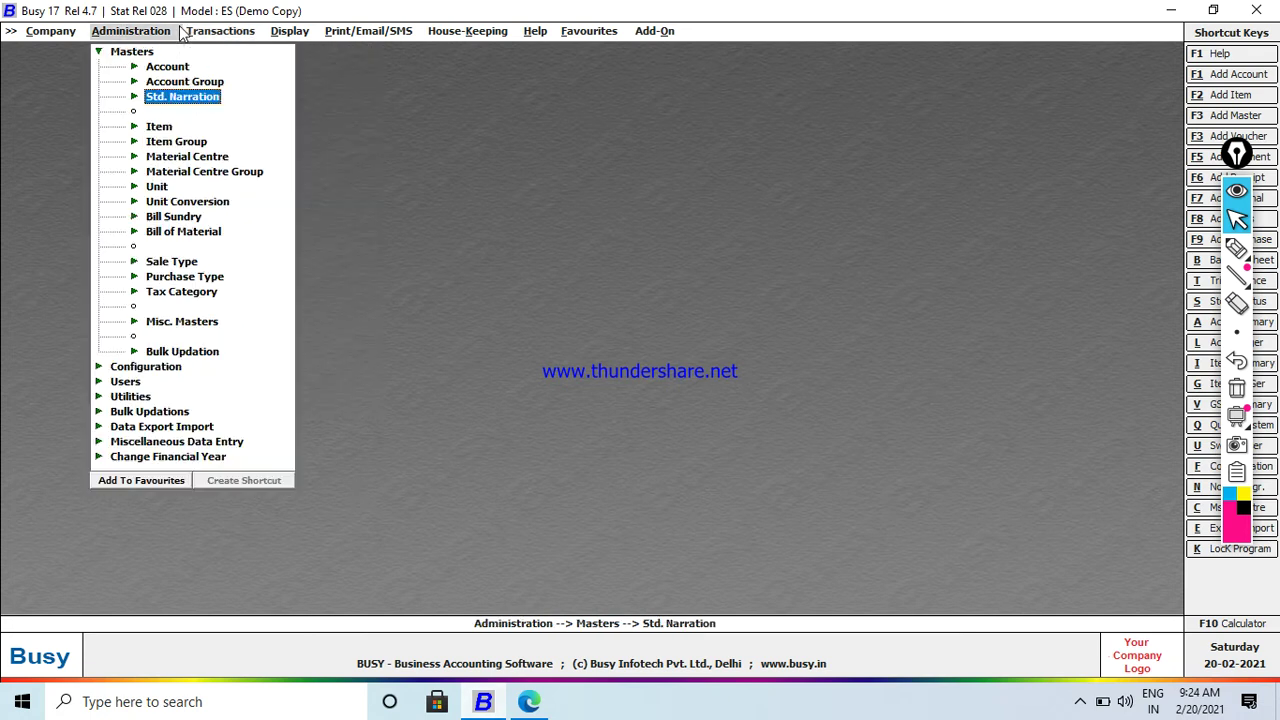
{"action": "left_click", "coordinate": [180, 98]}
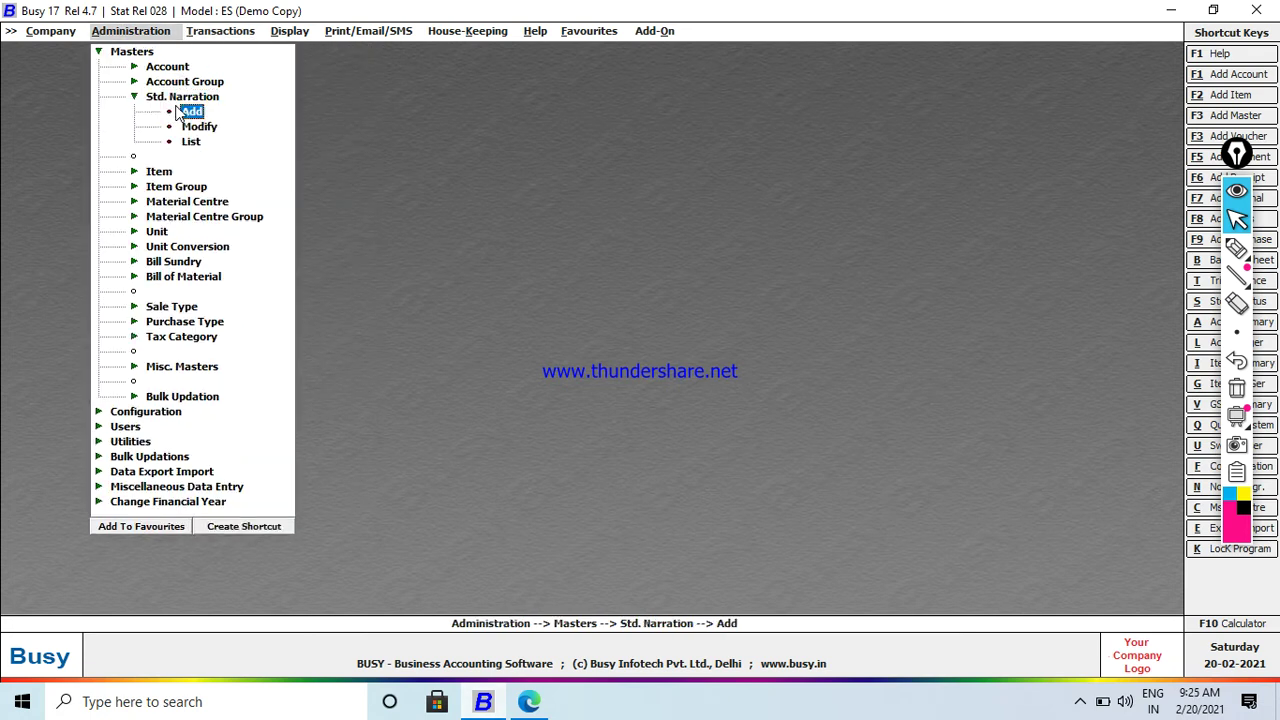
{"action": "left_click", "coordinate": [178, 110]}
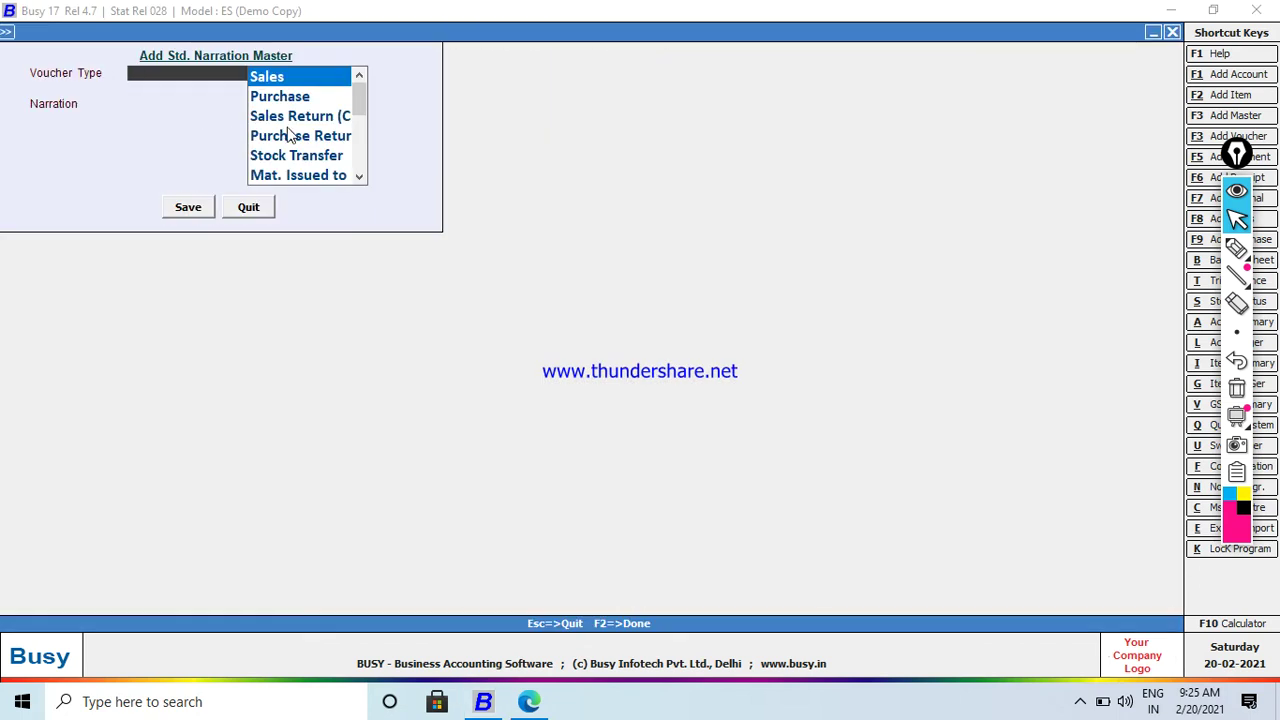
{"action": "type", "text": "P"}
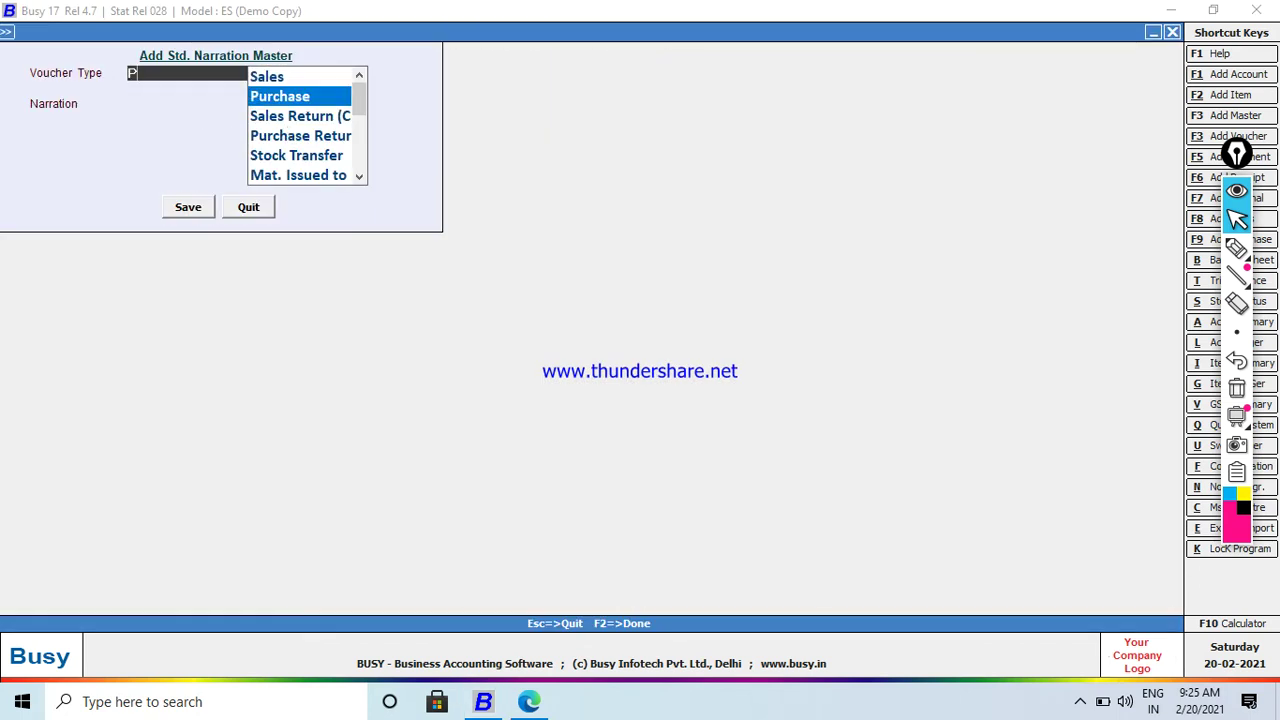
{"action": "left_click", "coordinate": [358, 178]}
{"action": "left_click", "coordinate": [358, 178]}
{"action": "left_click", "coordinate": [358, 178]}
{"action": "left_click", "coordinate": [358, 178]}
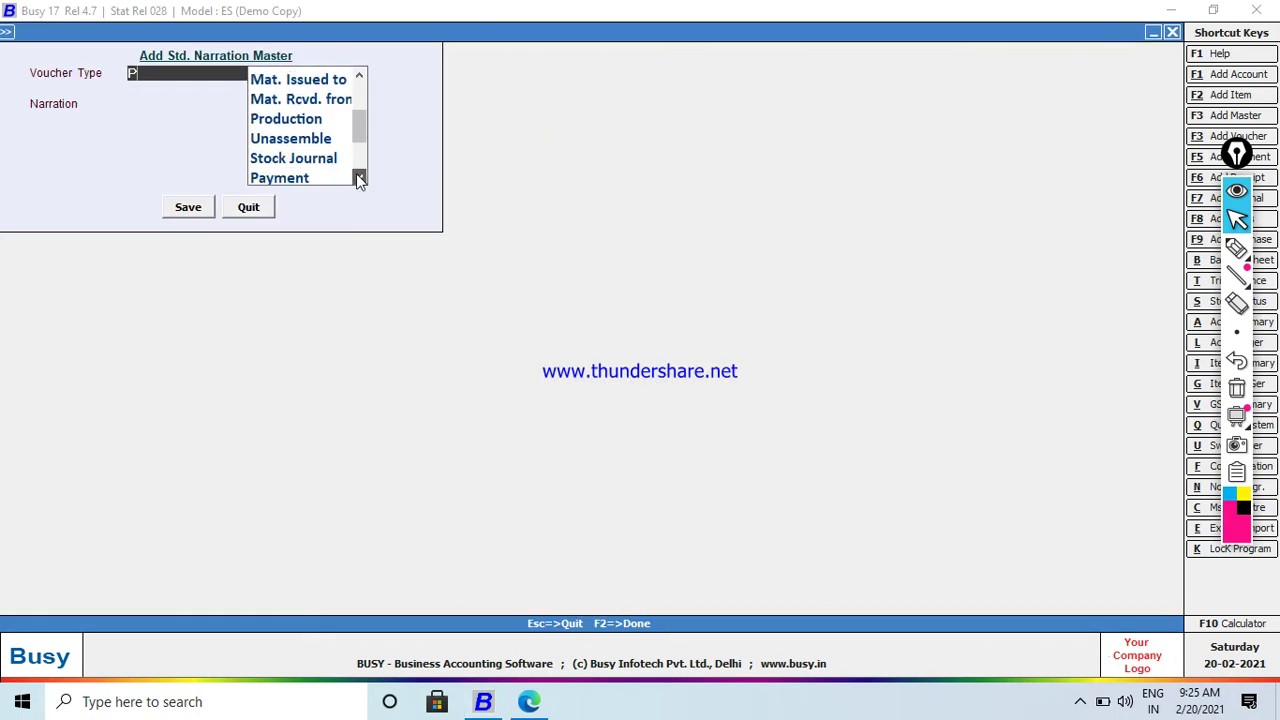
{"action": "left_click", "coordinate": [358, 178]}
{"action": "left_click", "coordinate": [305, 158]}
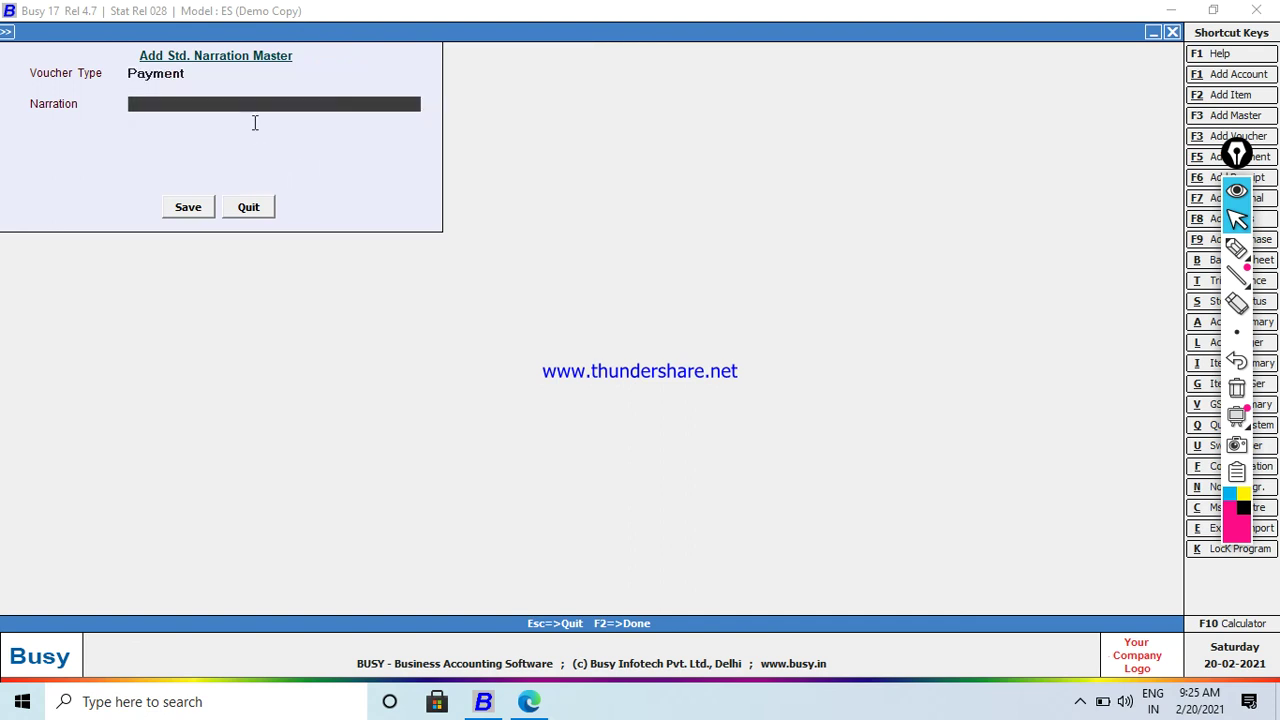
Enter the payment narration "PAID INTO BUS RENT", save the master and leave narration entry
{"action": "type", "text": "p"}
{"action": "key", "text": "BackSpace"}
{"action": "type", "text": "PAID INT BUS RENT"}
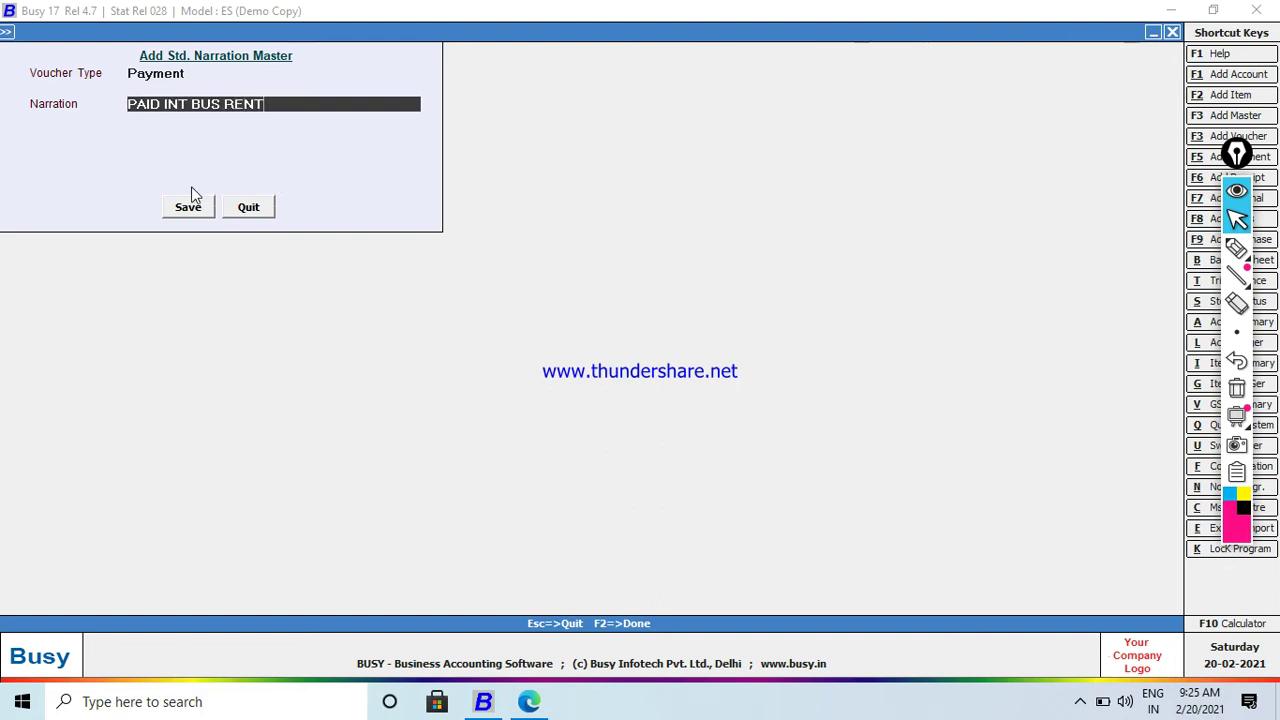
{"action": "left_click", "coordinate": [190, 106]}
{"action": "type", "text": "O"}
{"action": "left_click", "coordinate": [197, 205]}
{"action": "key", "text": "Escape"}
{"action": "key", "text": "Escape"}
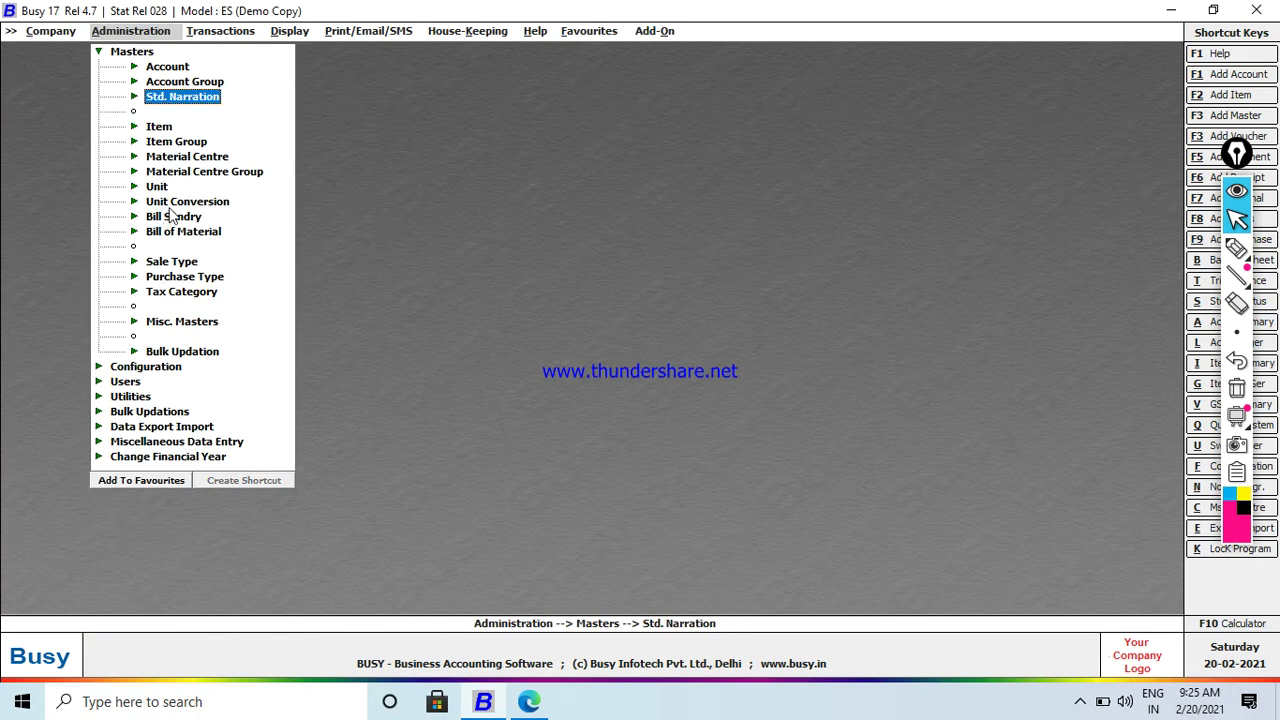
Check transaction 2 in the question PDF in the browser, and return to Busy to start a new payment voucher
{"action": "left_click", "coordinate": [529, 702]}
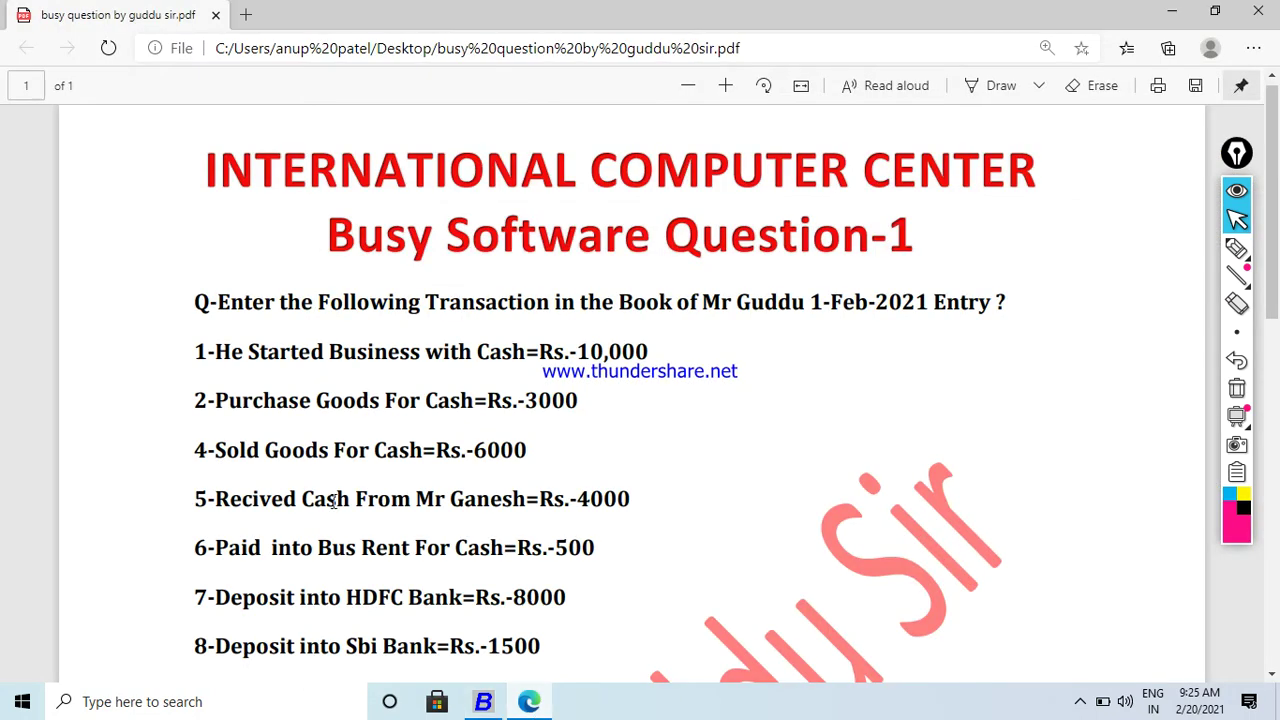
{"action": "left_click_drag", "start_coordinate": [210, 400], "coordinate": [254, 412]}
{"action": "left_click", "coordinate": [592, 402]}
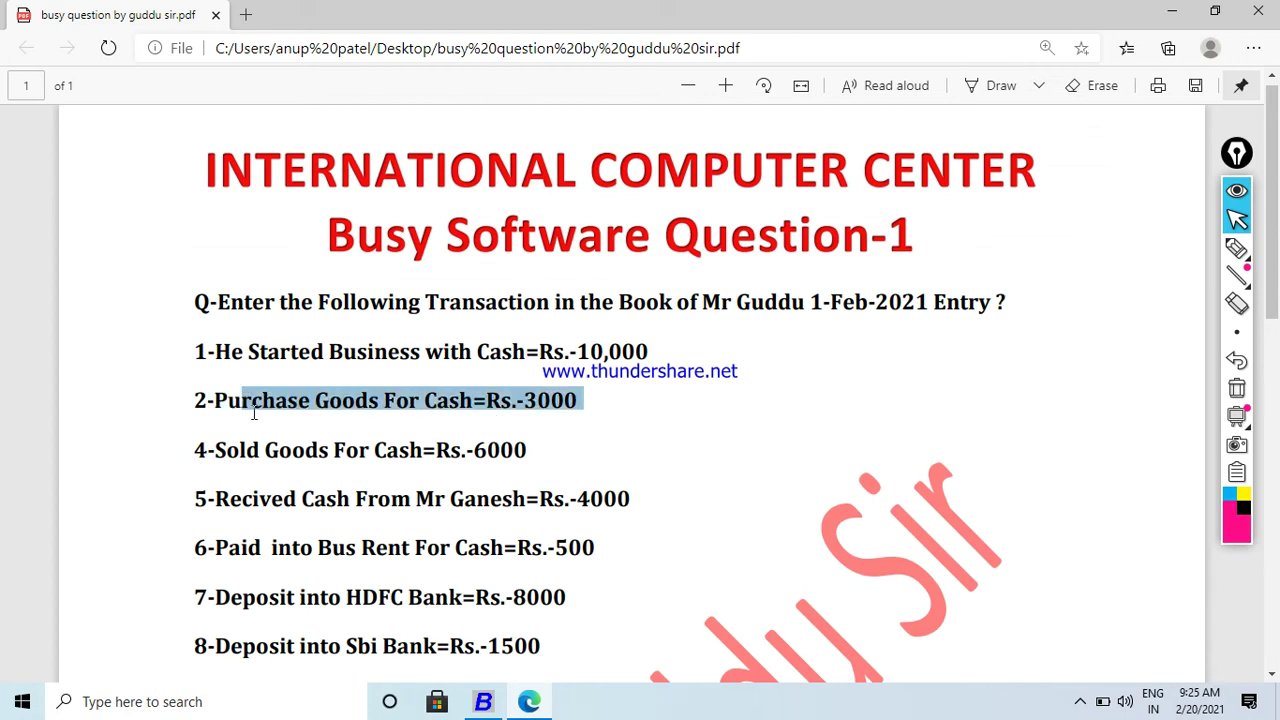
{"action": "left_click", "coordinate": [483, 702]}
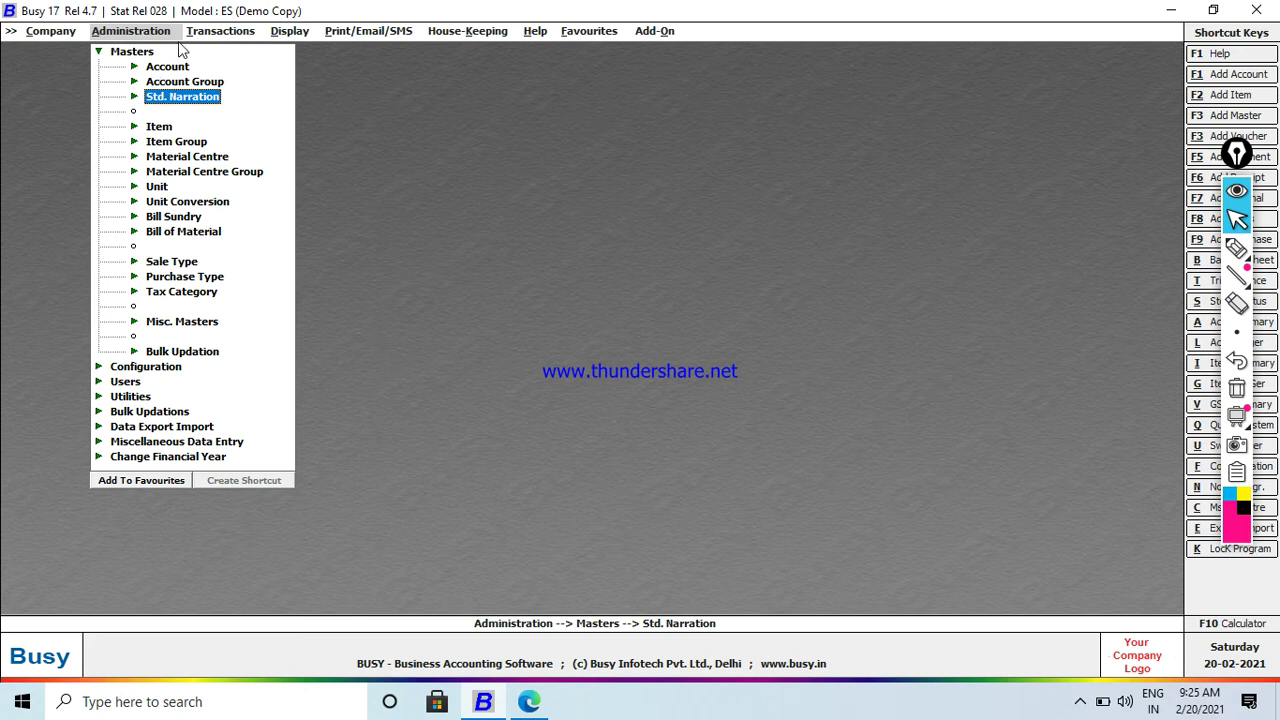
{"action": "key", "text": "Right"}
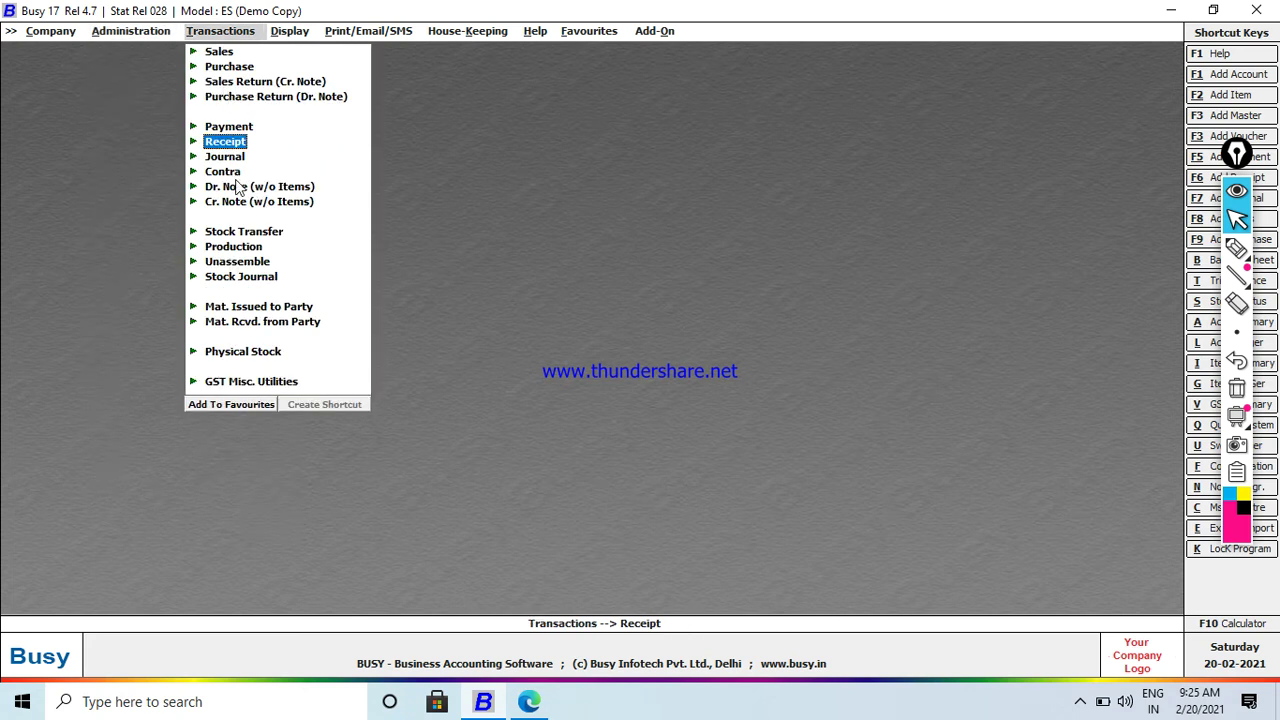
{"action": "key", "text": "Up"}
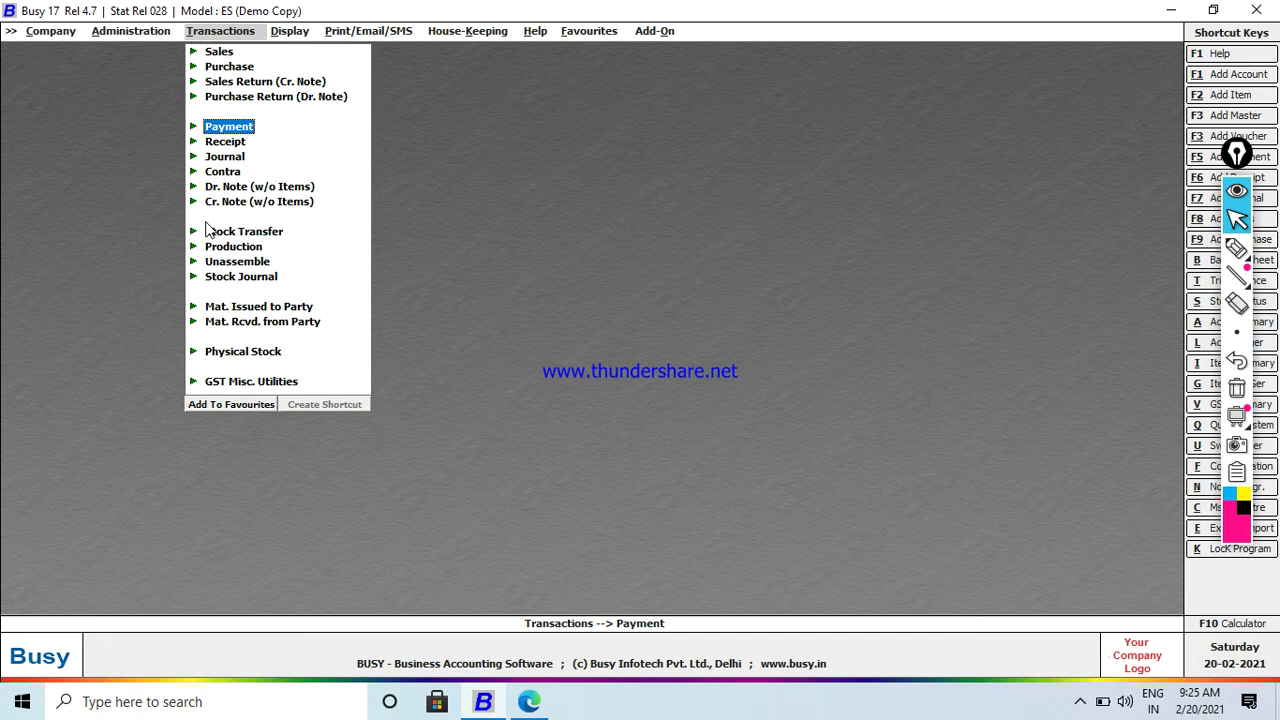
{"action": "key", "text": "Return"}
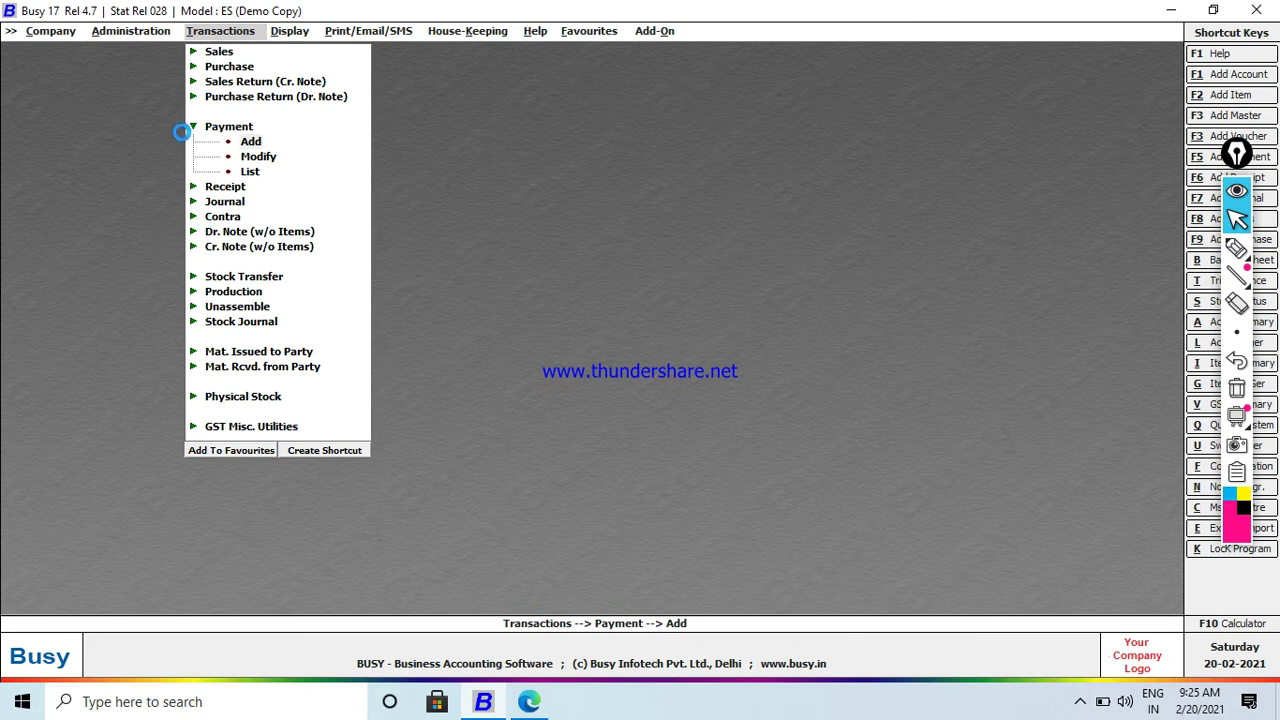
{"action": "key", "text": "Return"}
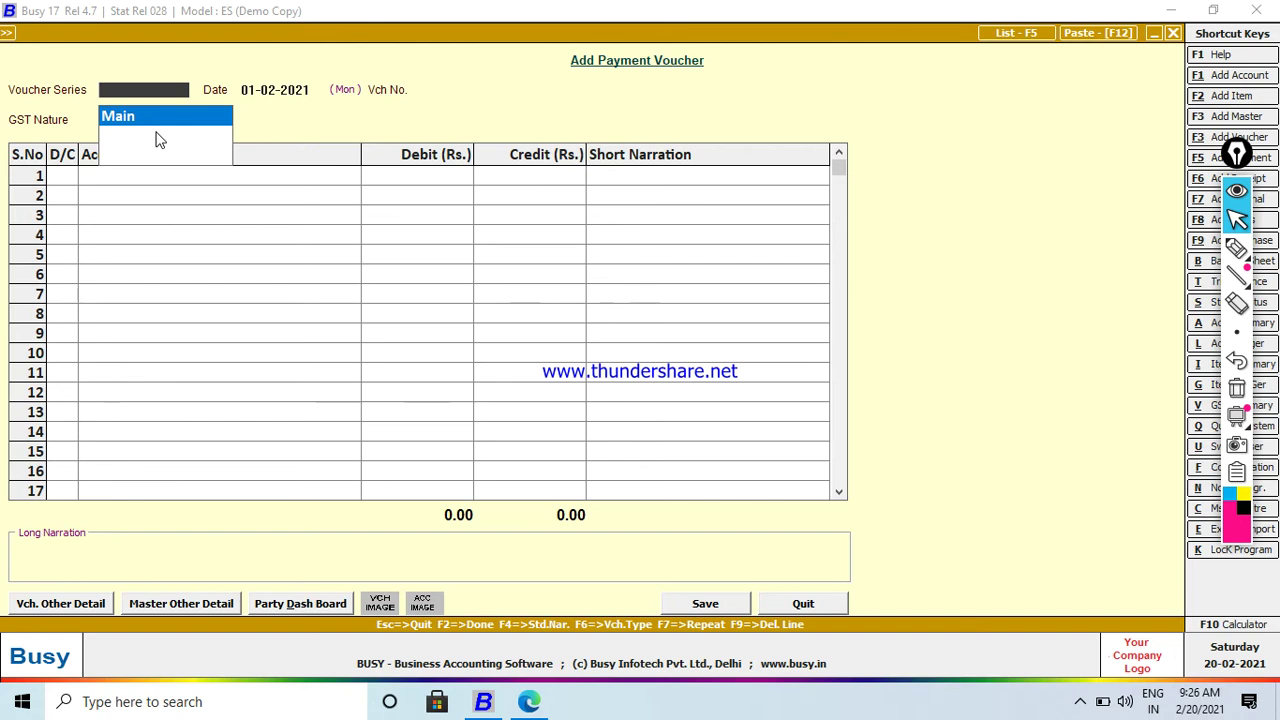
Set the payment voucher's series to Main, date to 20-02-2021 and GST nature to Not Applicable/Non-GST, with a debit first line
{"action": "key", "text": "Return"}
{"action": "type", "text": "20"}
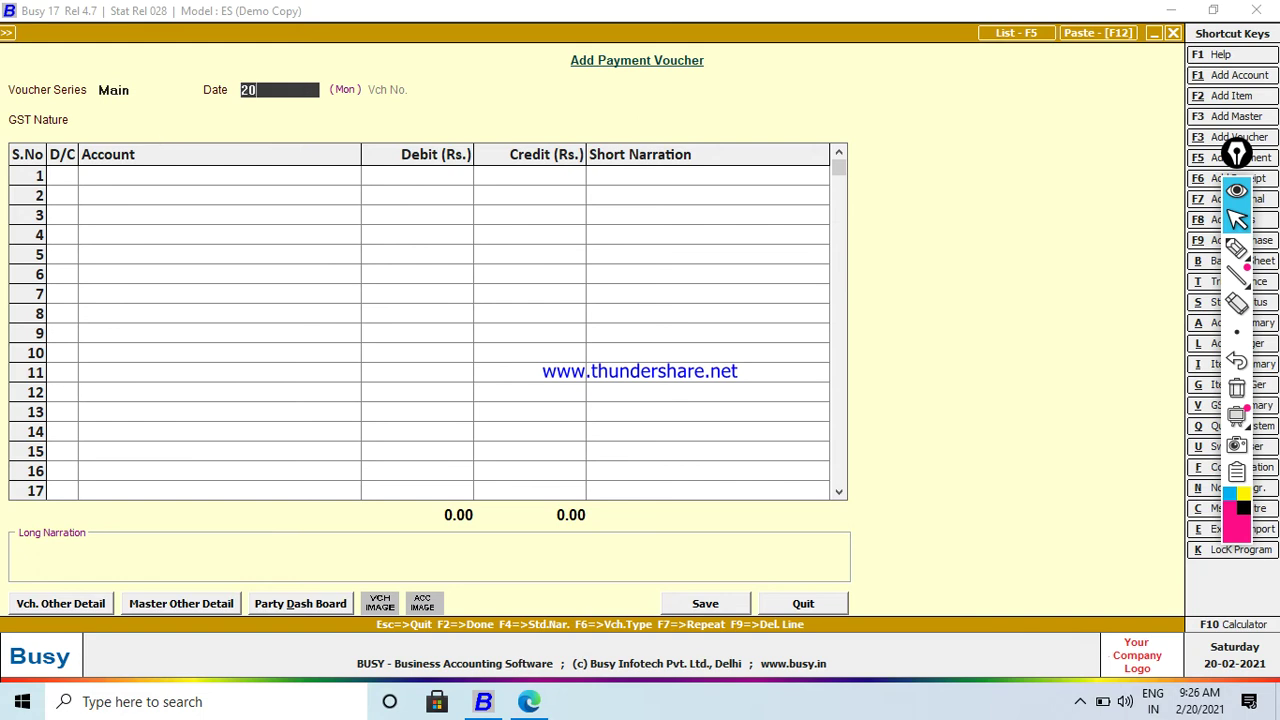
{"action": "key", "text": "Return"}
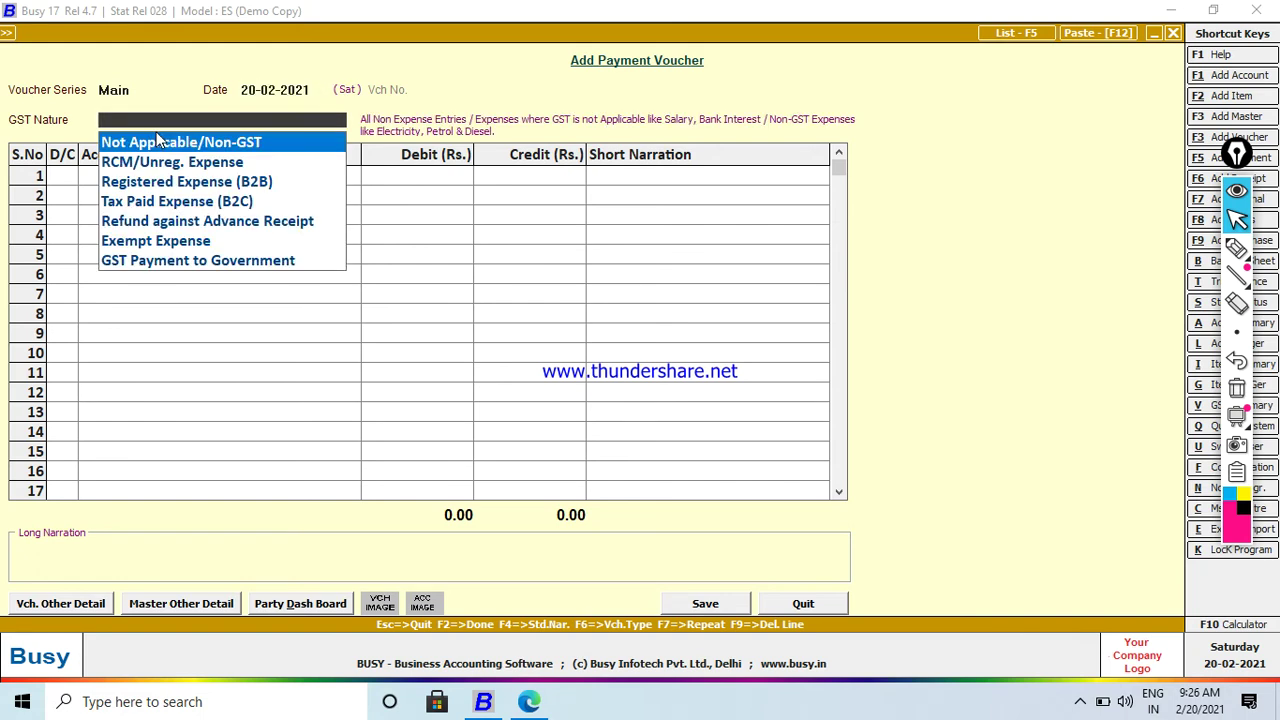
{"action": "key", "text": "Return"}
{"action": "key", "text": "Return"}
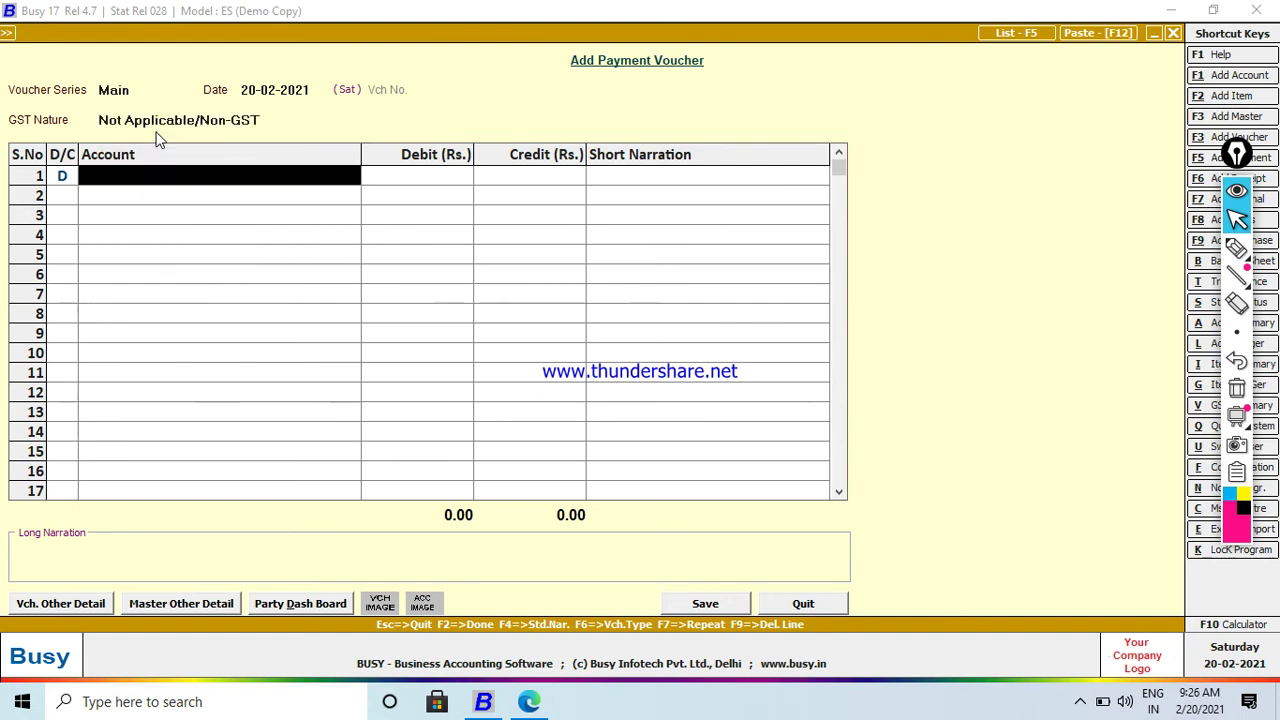
Debit the Purchase account with 3,000 on the payment voucher's first line, leaving its short narration blank
{"action": "type", "text": "p"}
{"action": "key", "text": "Down"}
{"action": "key", "text": "Down"}
{"action": "key", "text": "Down"}
{"action": "key", "text": "Down"}
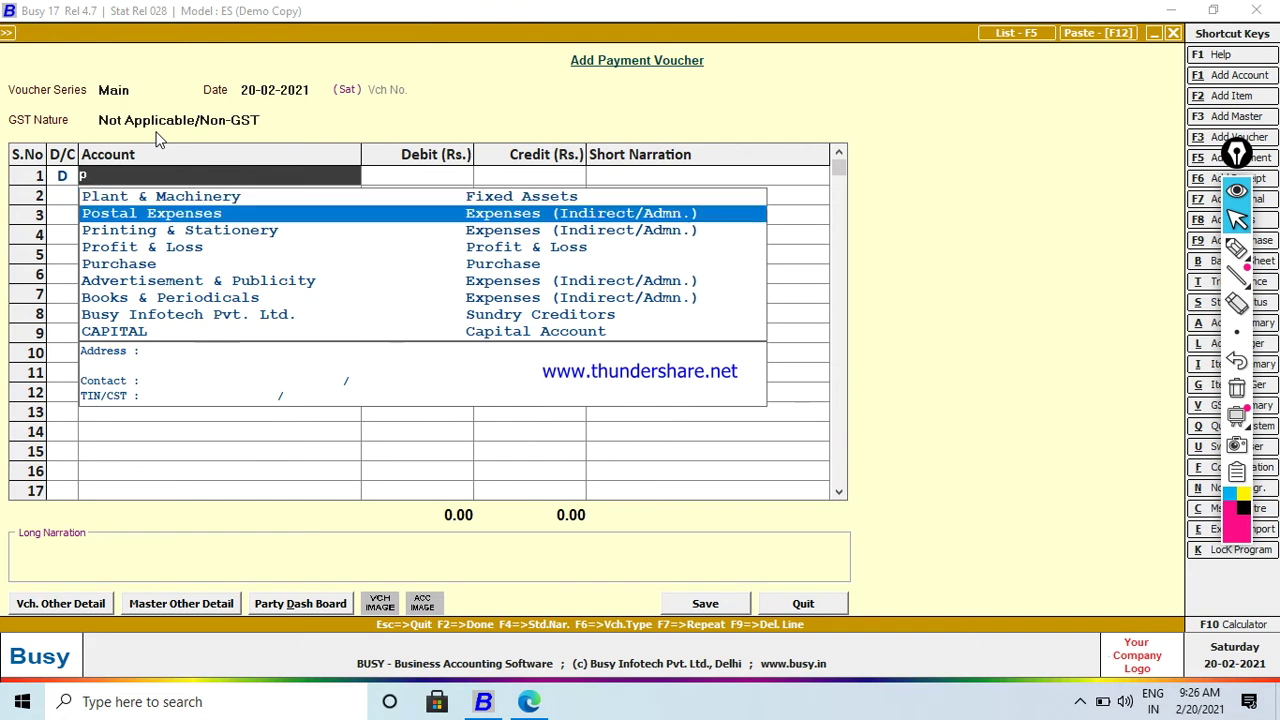
{"action": "key", "text": "Return"}
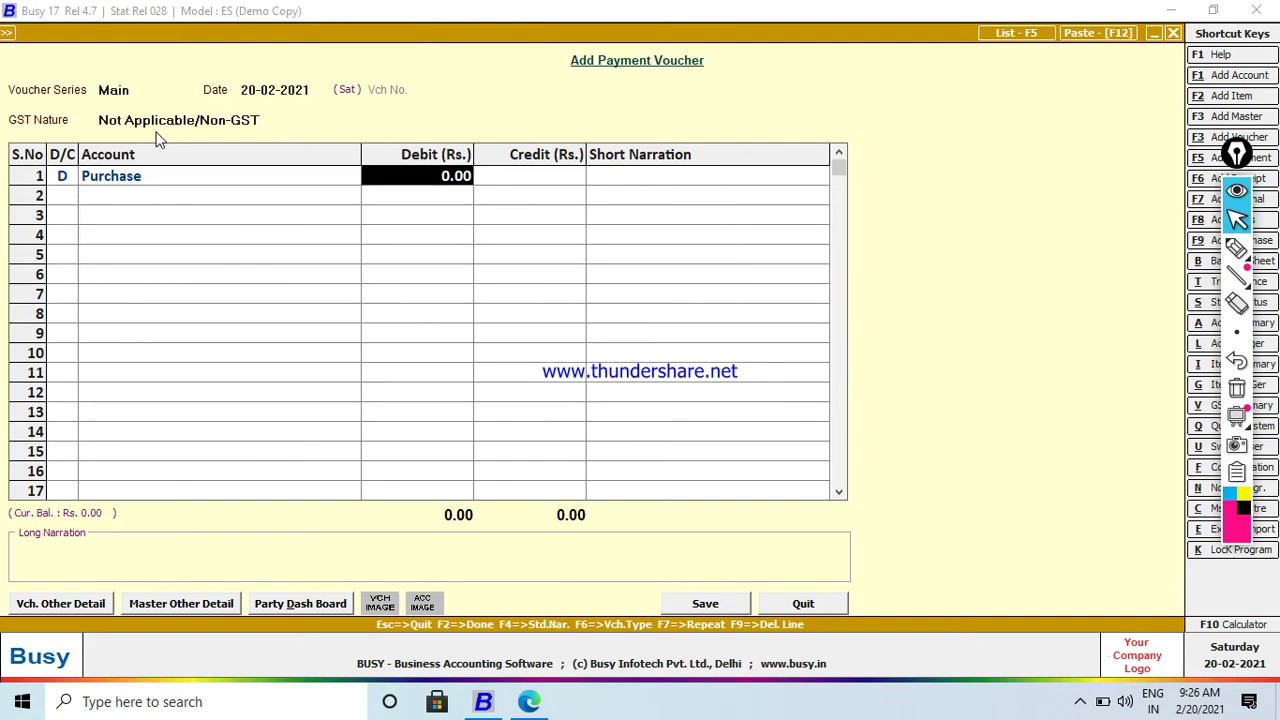
{"action": "type", "text": "3000"}
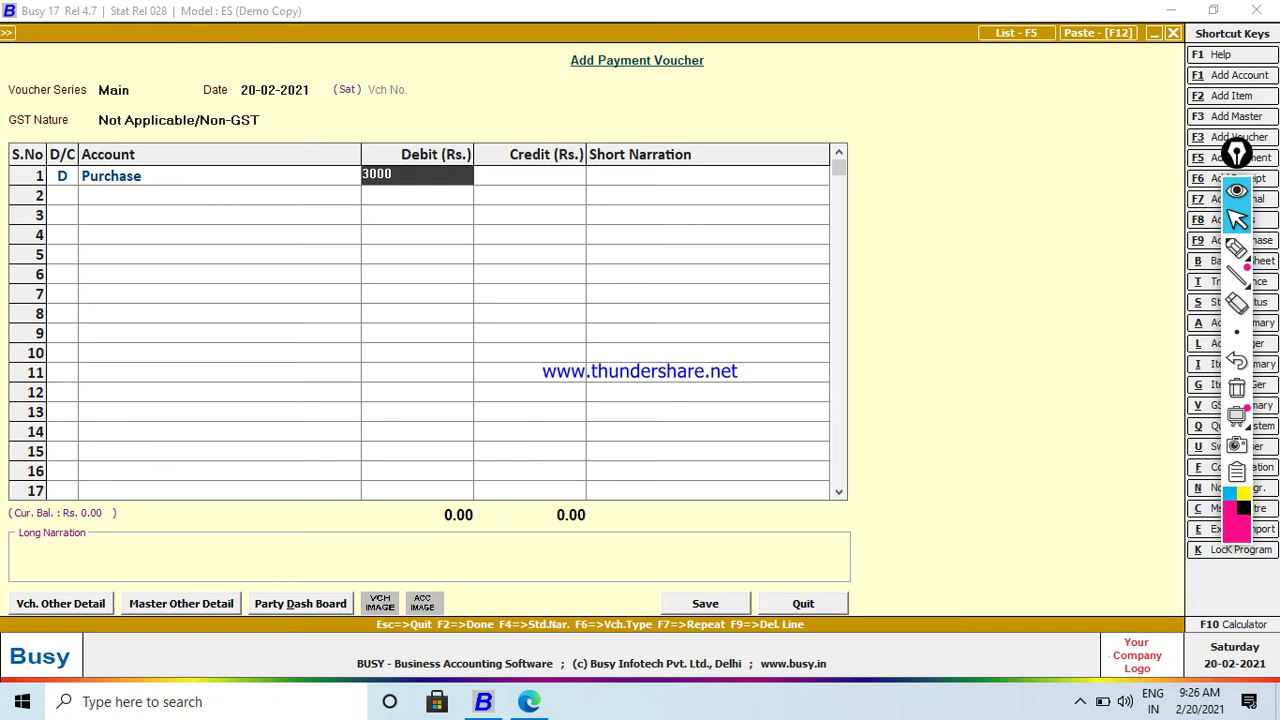
{"action": "key", "text": "Return"}
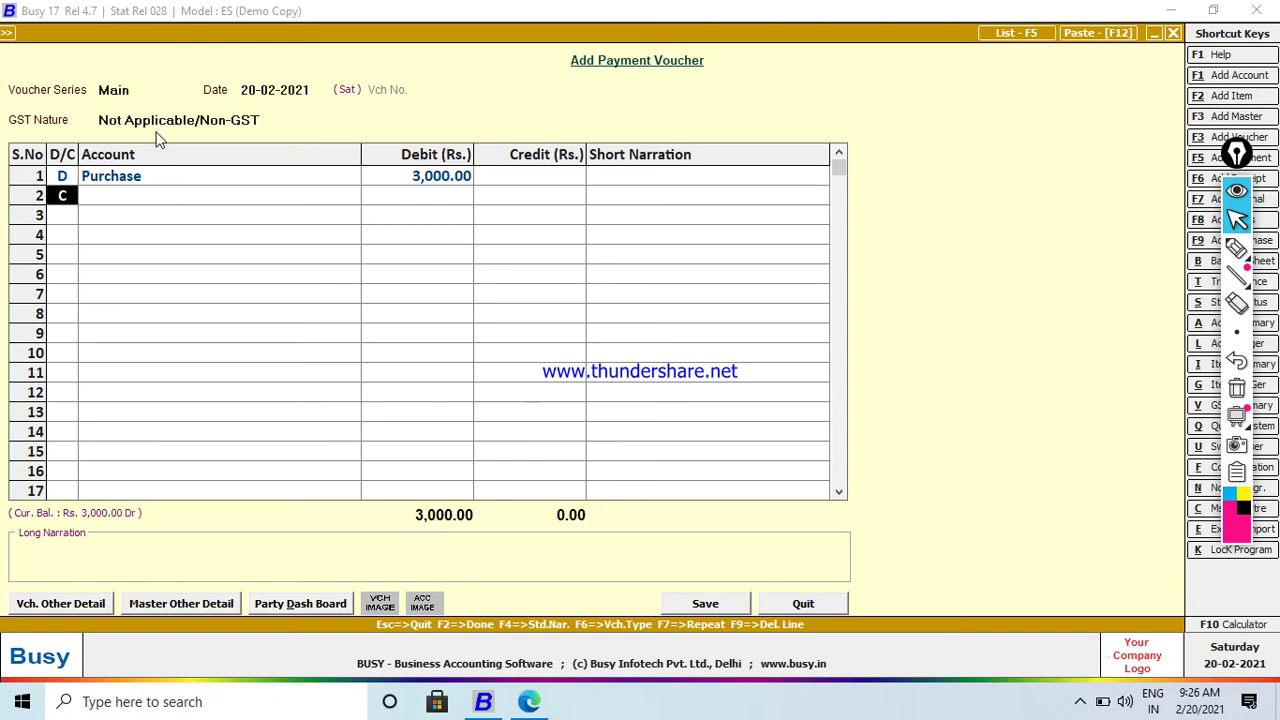
Credit the Cash account with 3,000 on the payment voucher's second line, leaving its short narration blank
{"action": "key", "text": "Return"}
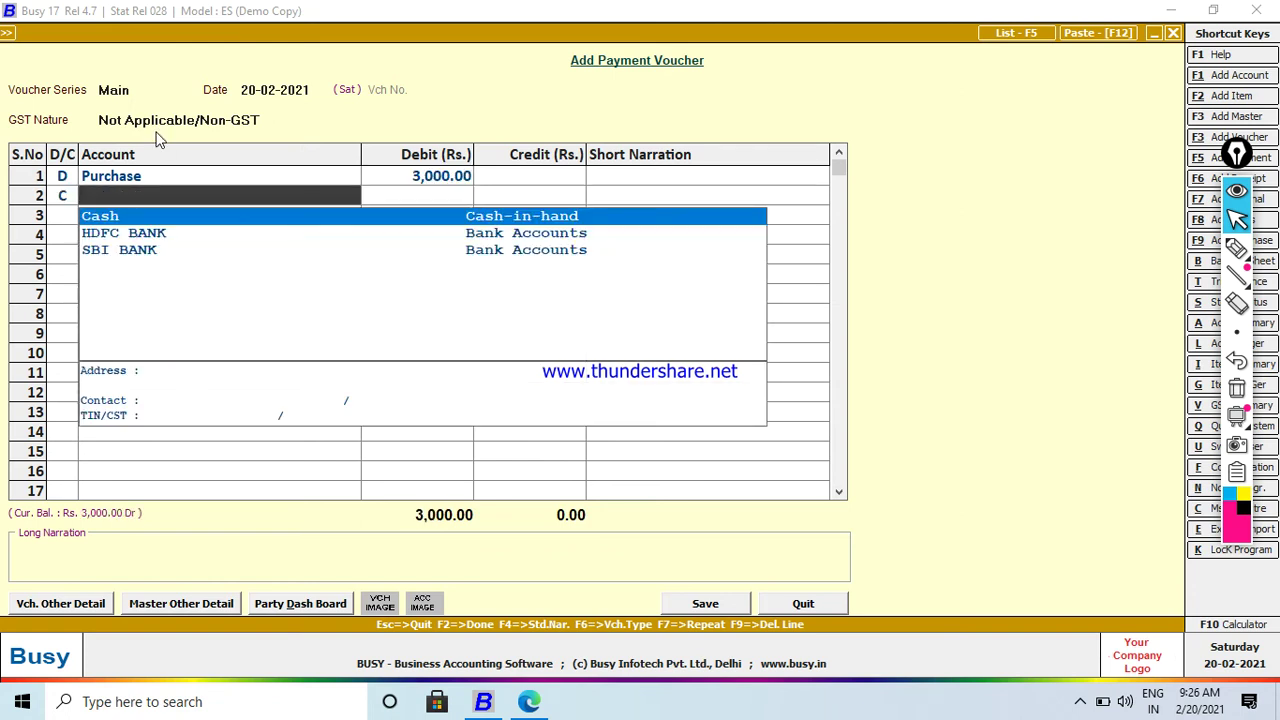
{"action": "key", "text": "Return"}
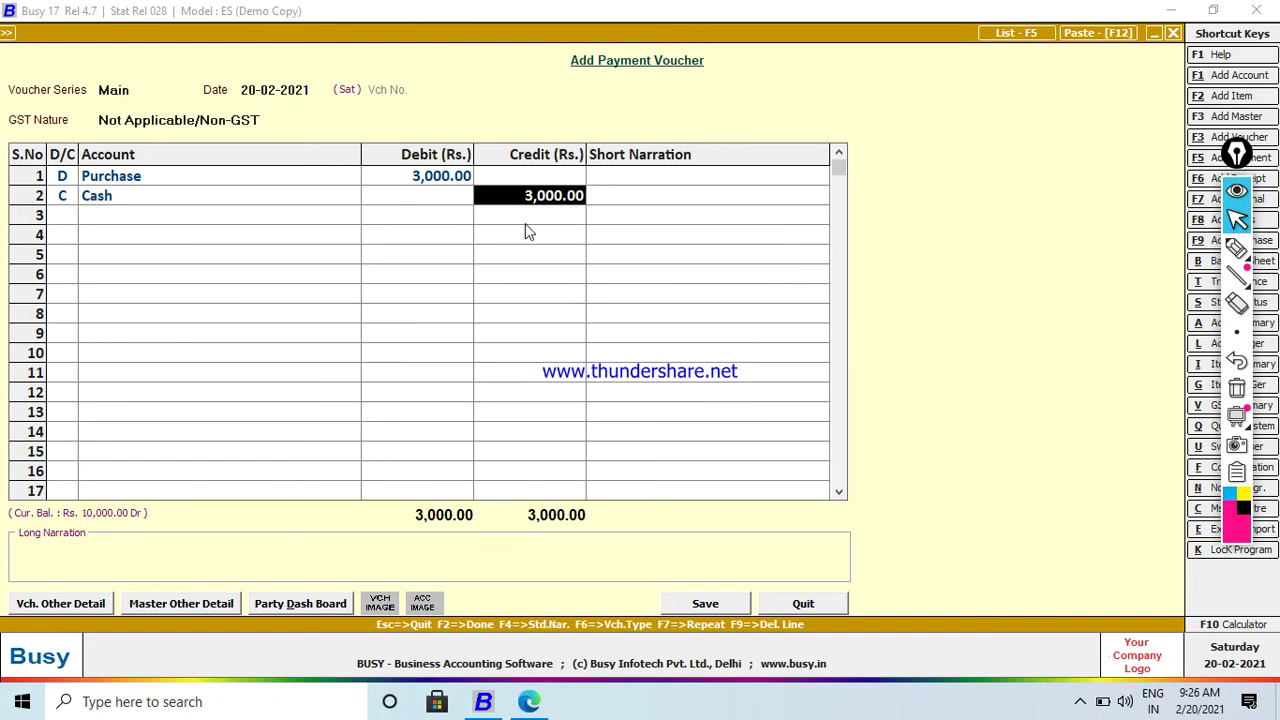
{"action": "key", "text": "Return"}
{"action": "key", "text": "Return"}
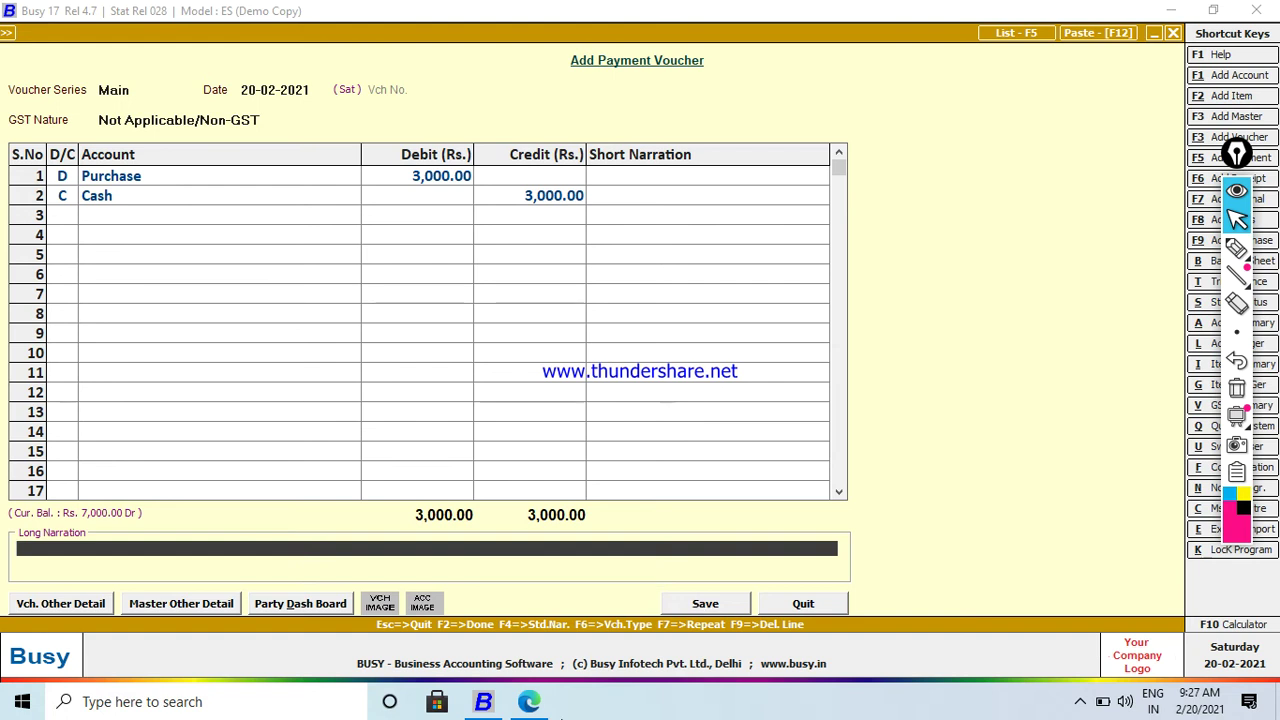
Try to pick a standard narration for the payment voucher's long narration
{"action": "key", "text": "F4"}
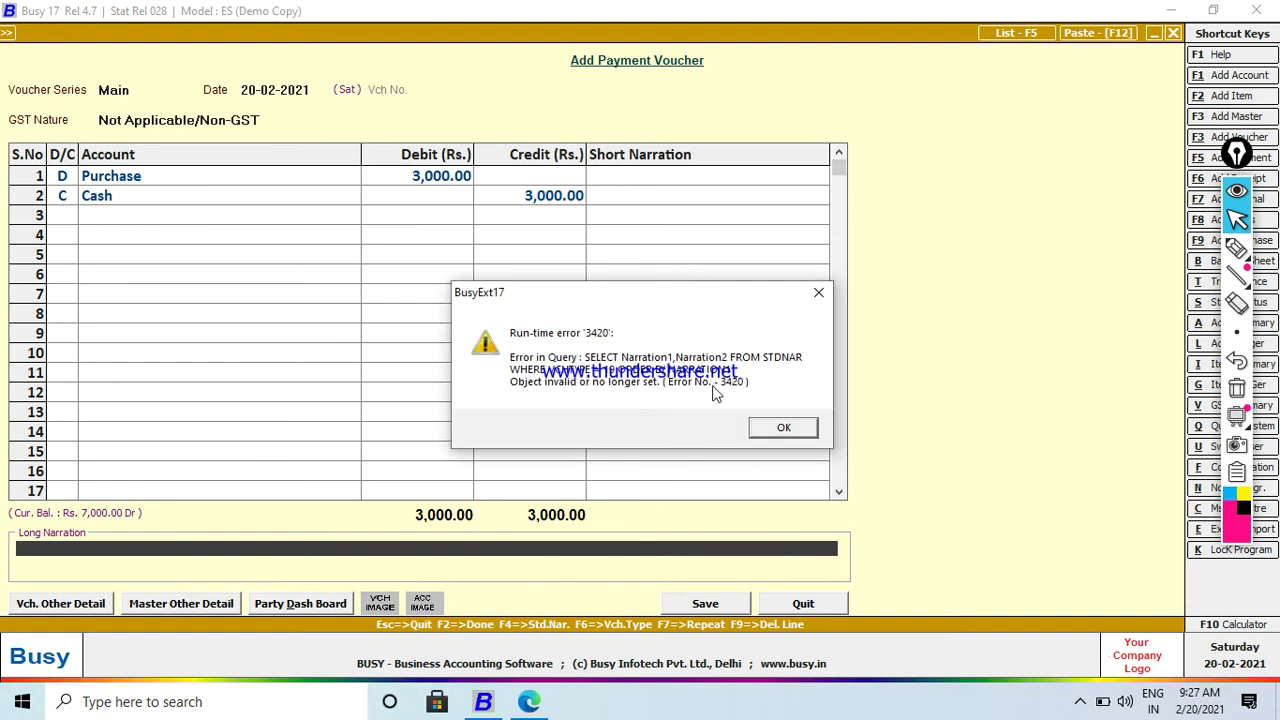
{"action": "left_click", "coordinate": [819, 292]}
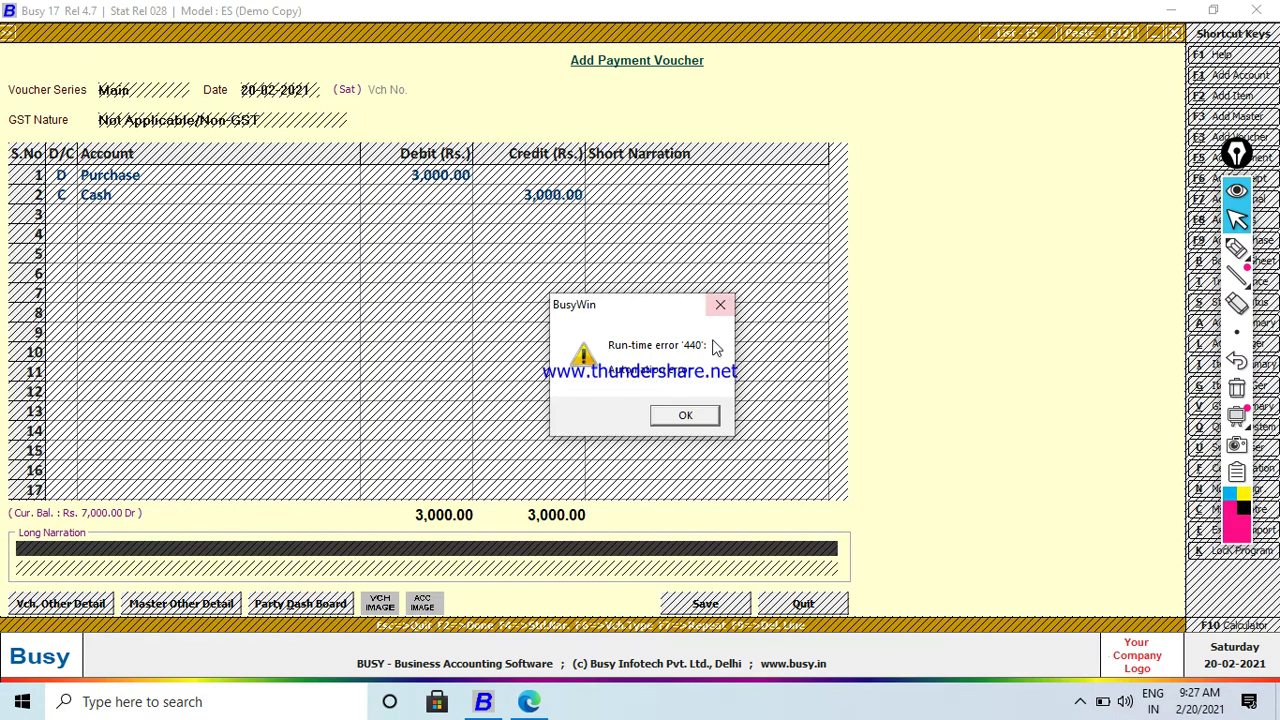
{"action": "left_click", "coordinate": [685, 415]}
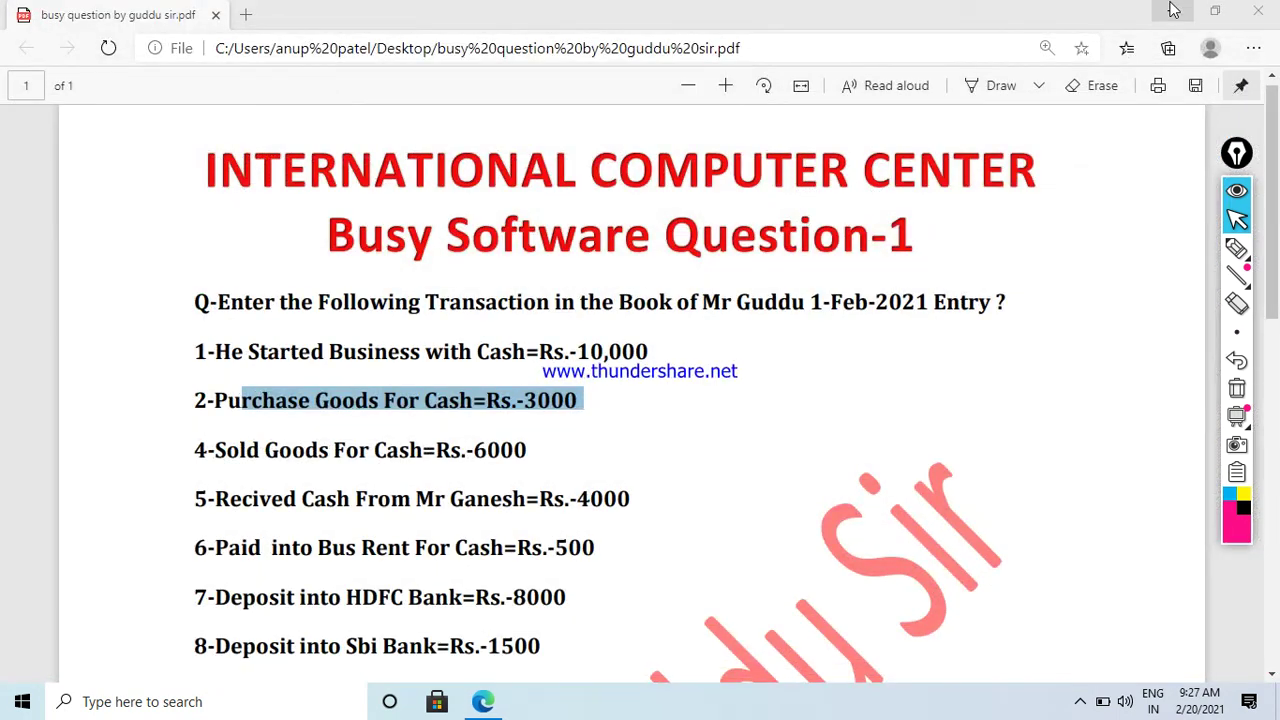
Minimize the question PDF and relaunch Busy 17 from the desktop
{"action": "left_click", "coordinate": [1173, 11]}
{"action": "double_click", "coordinate": [318, 135]}
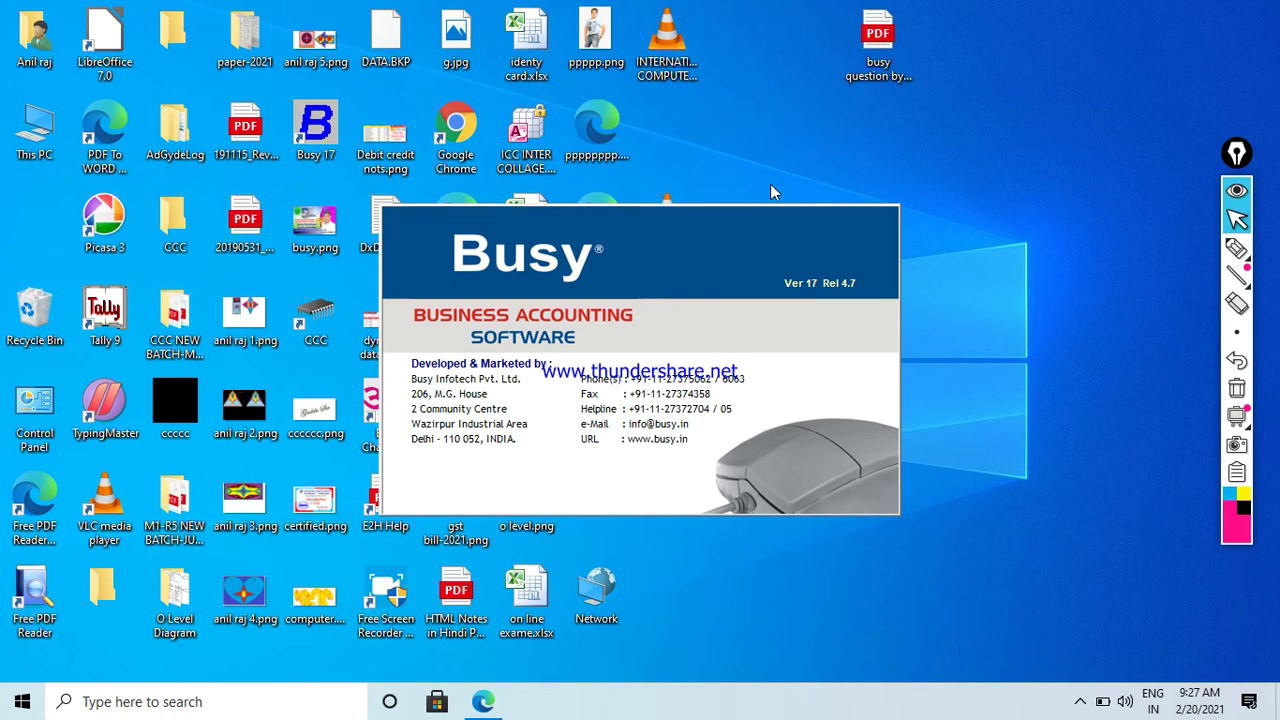
{"action": "right_click", "coordinate": [778, 122]}
{"action": "left_click", "coordinate": [816, 176]}
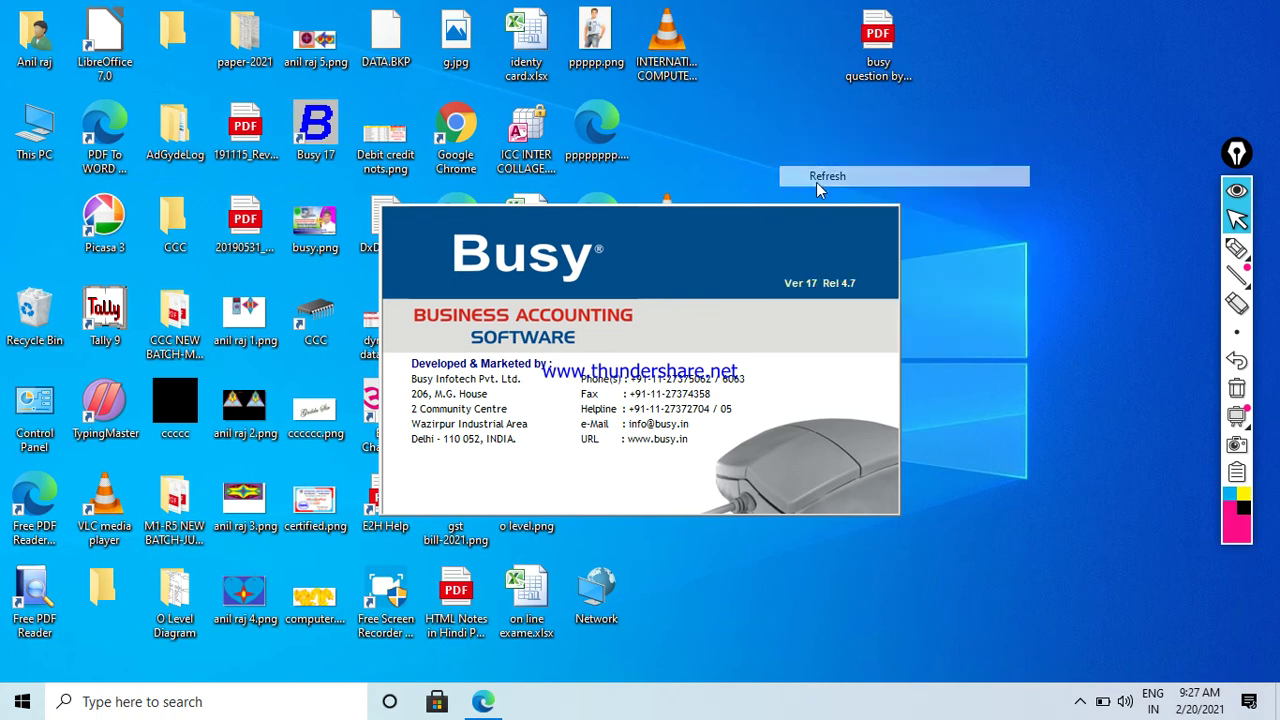
{"action": "right_click", "coordinate": [785, 123]}
{"action": "left_click", "coordinate": [813, 170]}
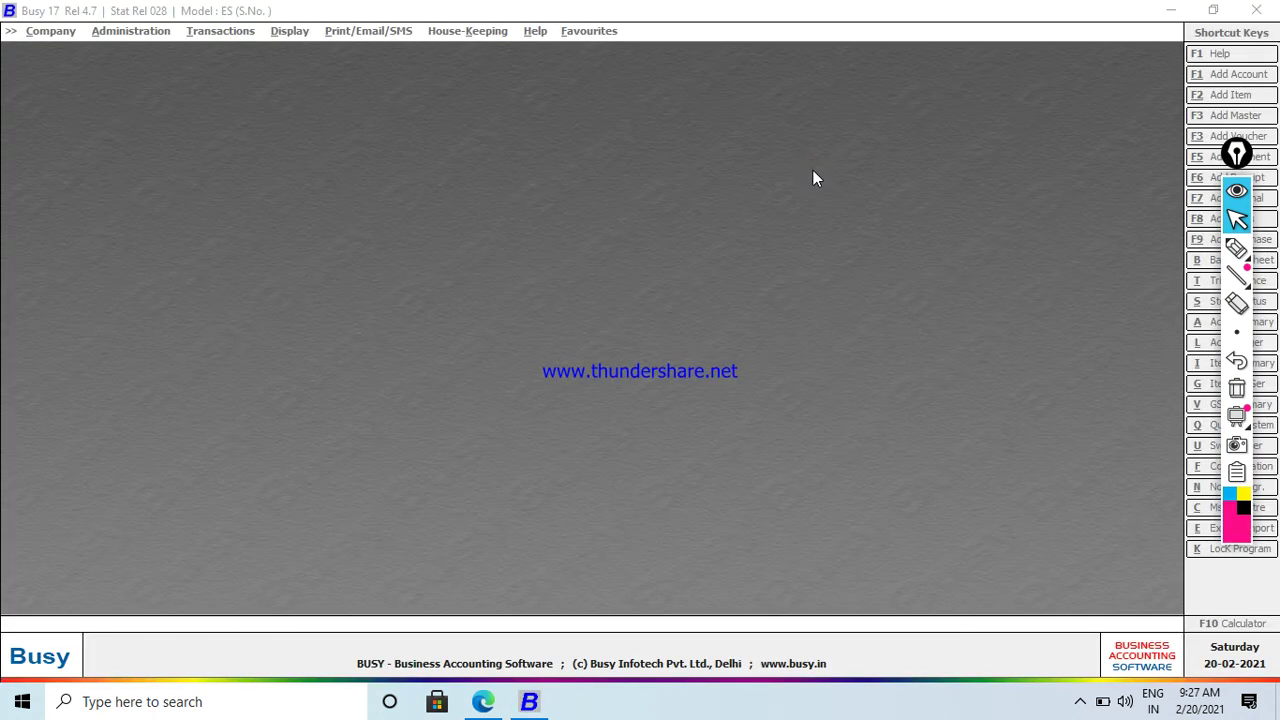
{"action": "left_click", "coordinate": [748, 384]}
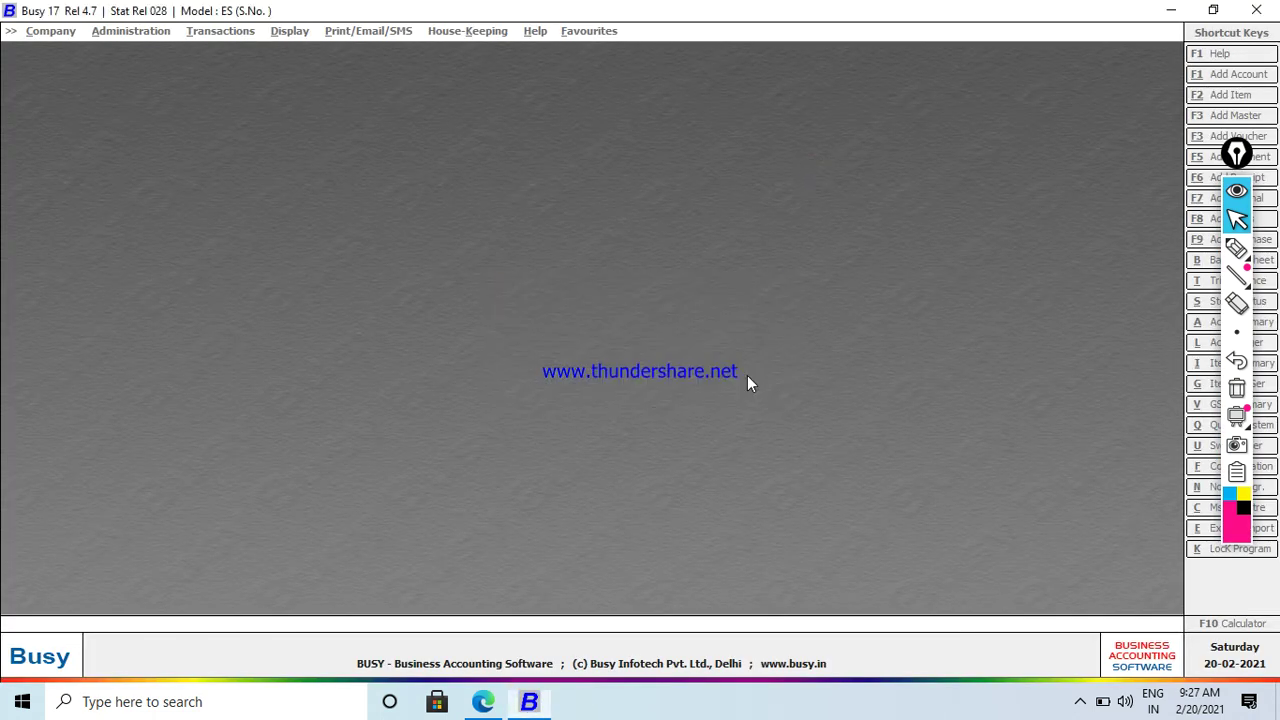
Open All Voucher Entry Company-2021 and log in with the user name and account password
{"action": "key", "text": "alt+c"}
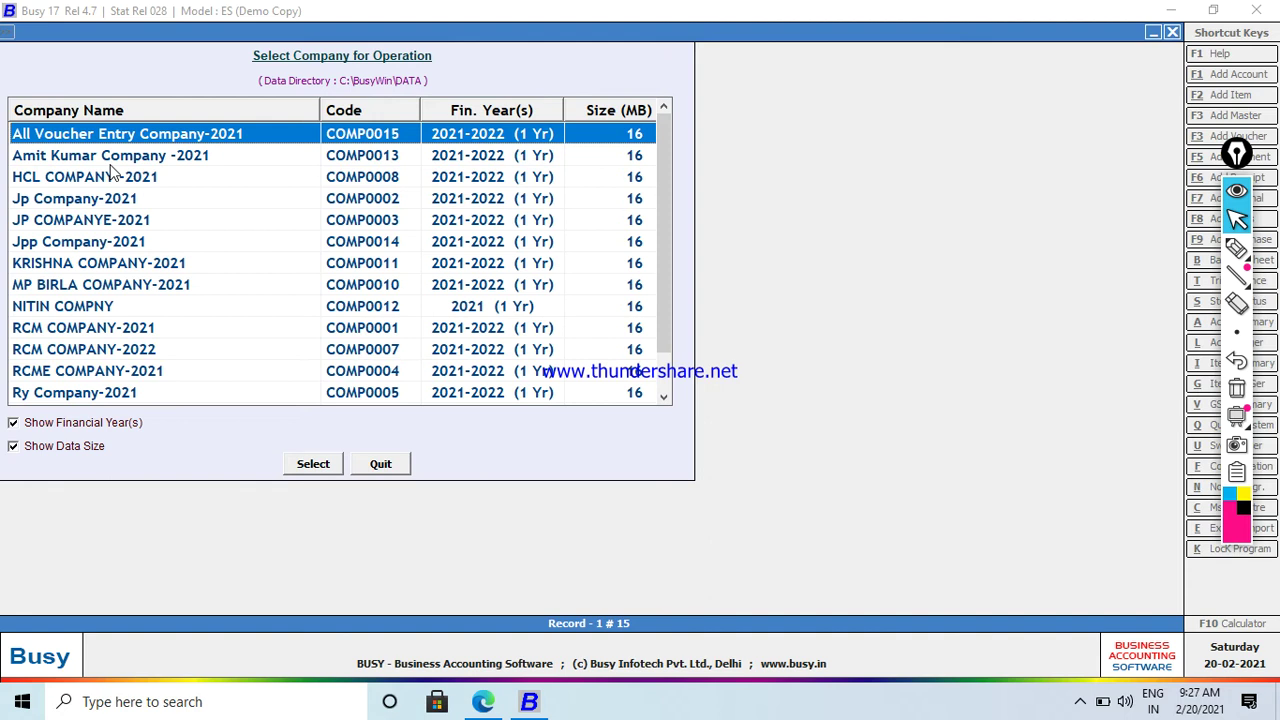
{"action": "left_click", "coordinate": [305, 463]}
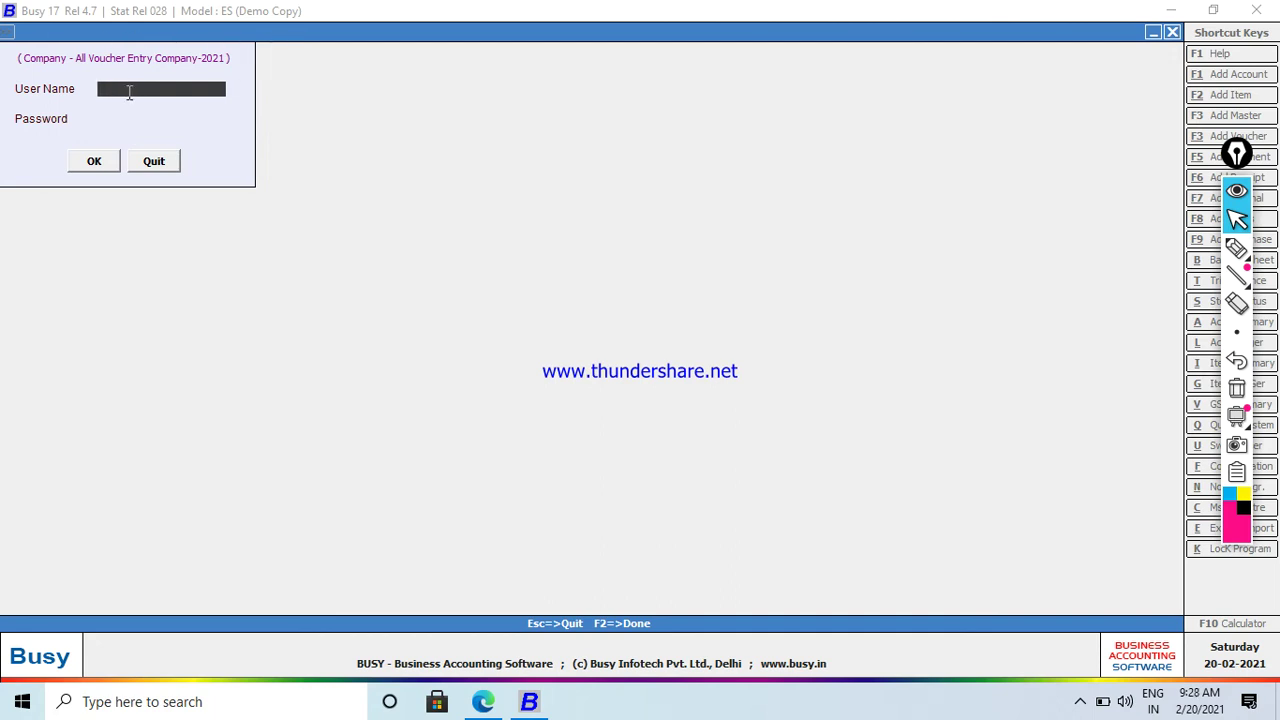
{"action": "type", "text": "GP"}
{"action": "key", "text": "Return"}
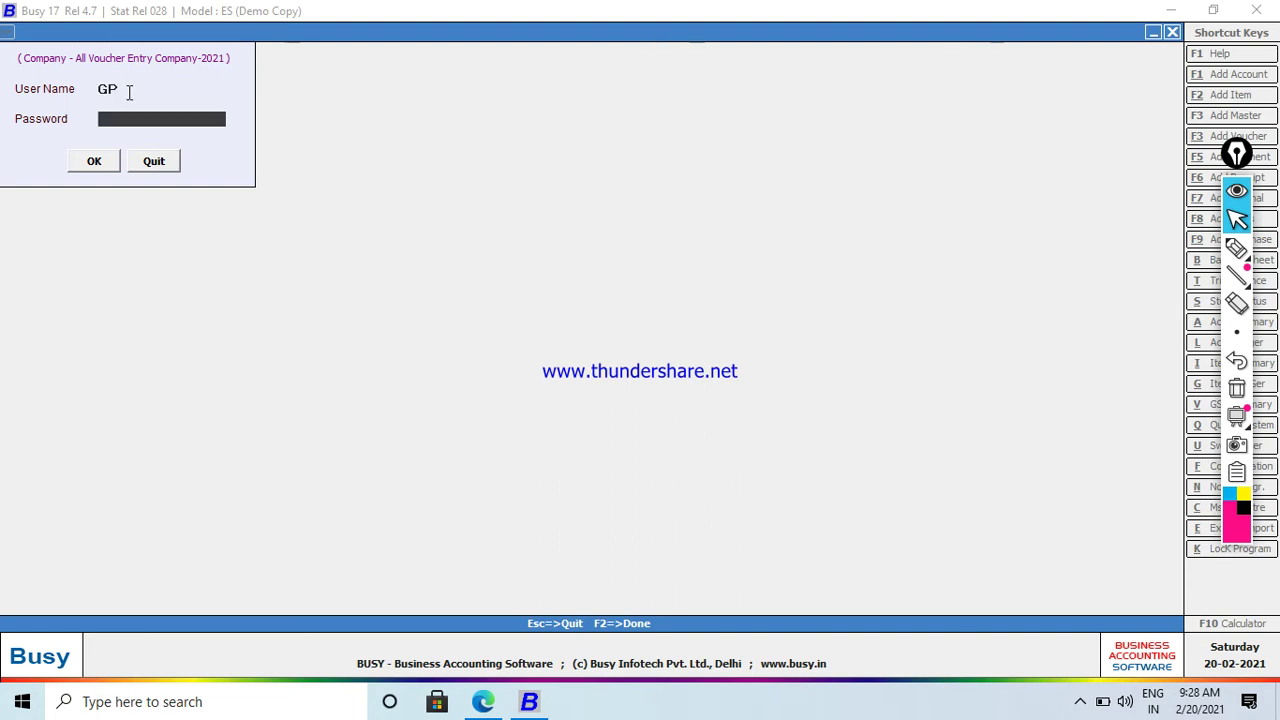
{"action": "type", "text": "*"}
{"action": "key", "text": "Return"}
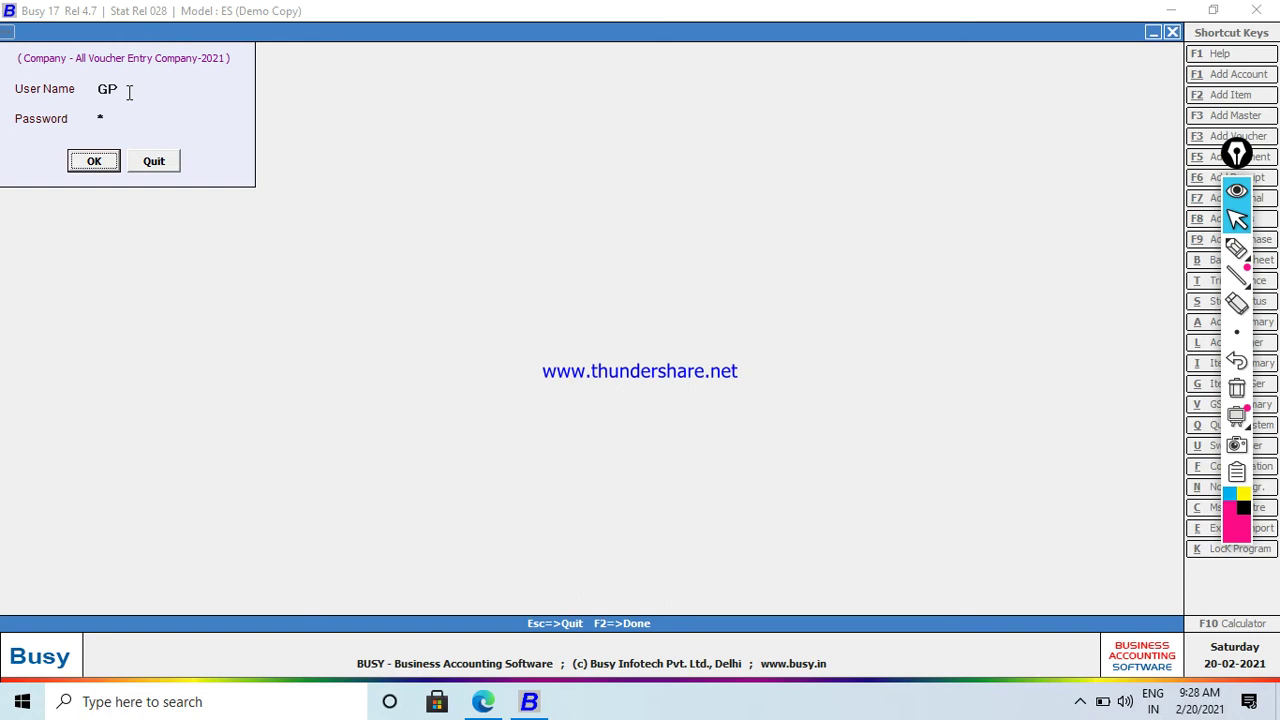
{"action": "left_click", "coordinate": [106, 165]}
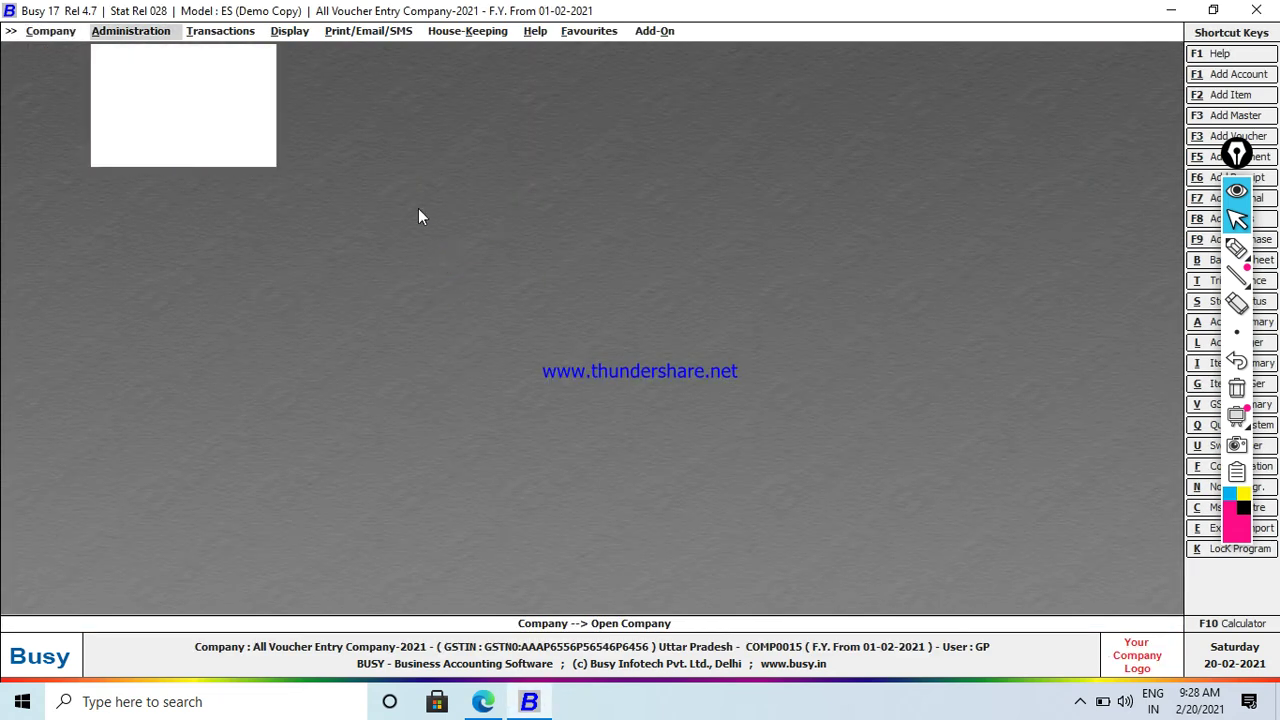
Start a new payment voucher with series Main, date 20-02-2021, GST nature Not Applicable/Non-GST and a debit first line
{"action": "key", "text": "Right"}
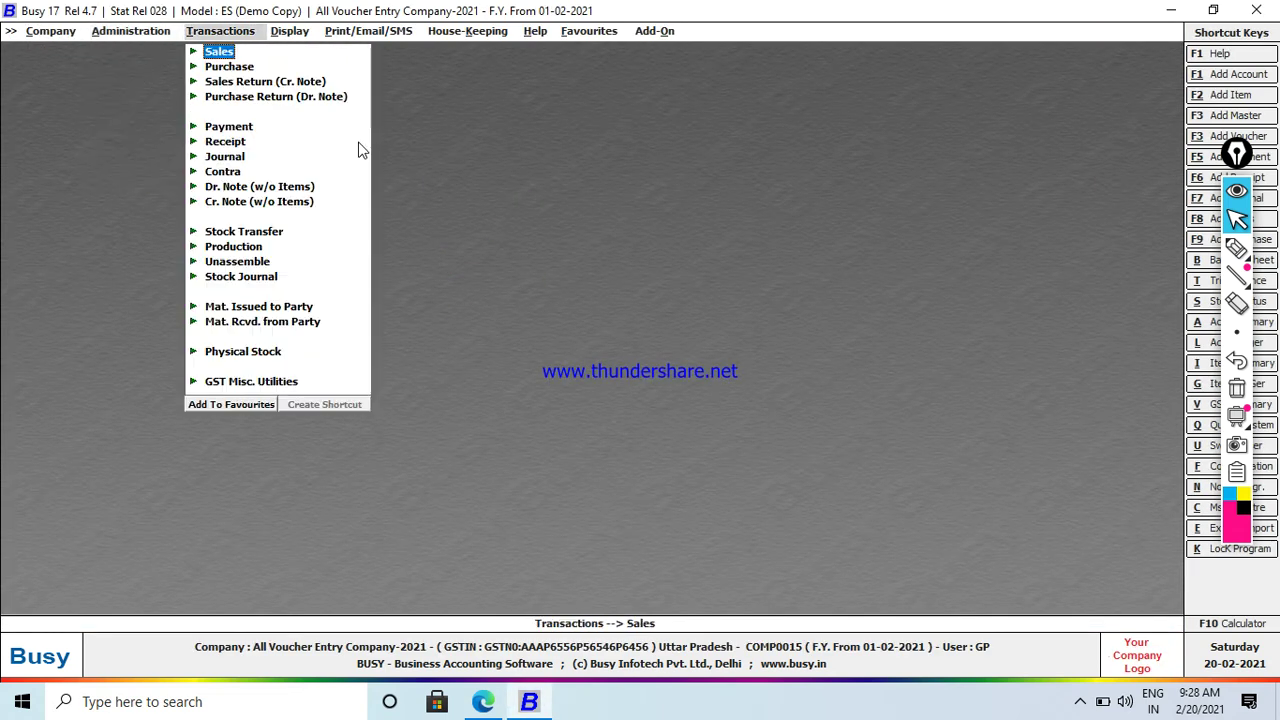
{"action": "key", "text": "Down"}
{"action": "key", "text": "Down"}
{"action": "key", "text": "Down"}
{"action": "key", "text": "Down"}
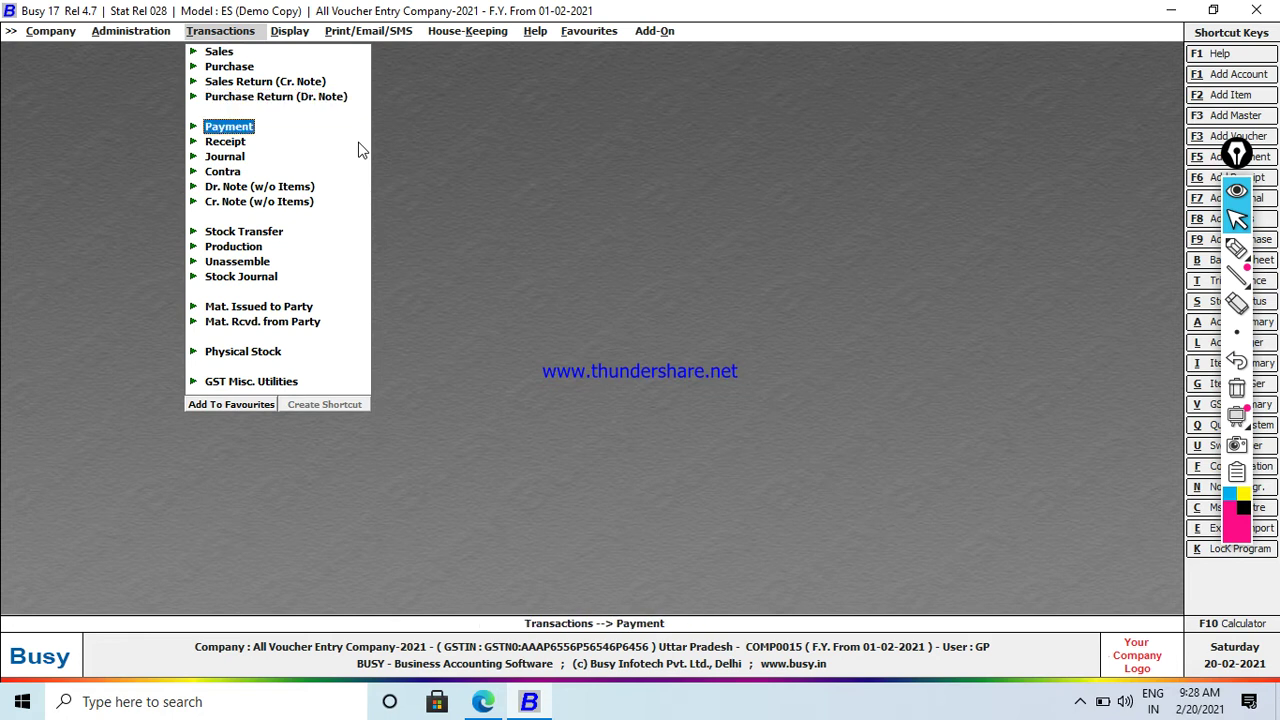
{"action": "key", "text": "Return"}
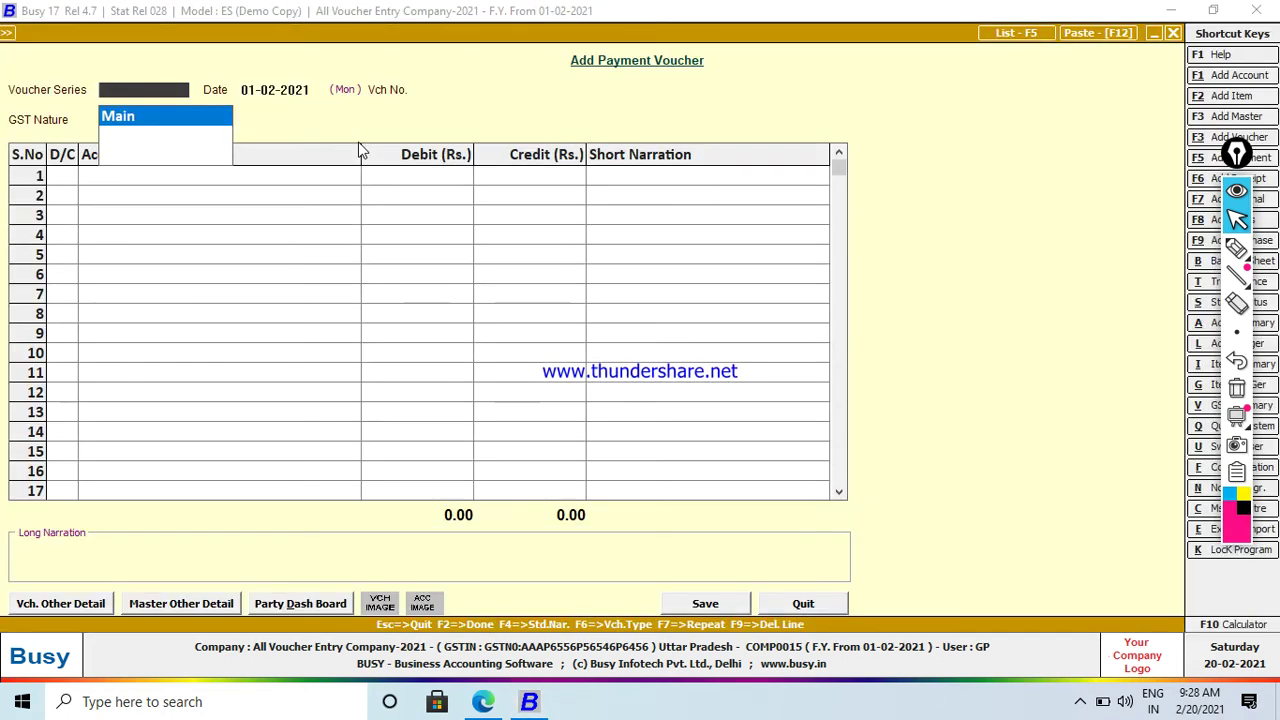
{"action": "key", "text": "Return"}
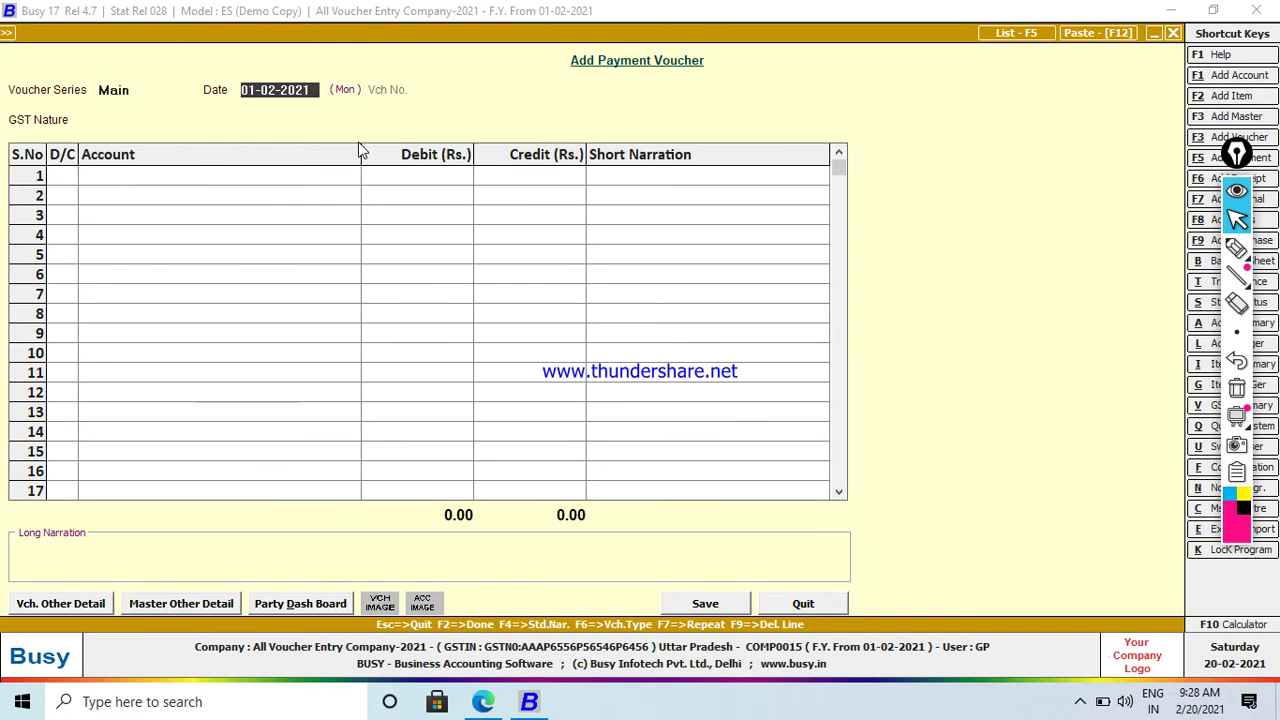
{"action": "type", "text": "20"}
{"action": "key", "text": "Return"}
{"action": "key", "text": "Return"}
{"action": "key", "text": "Return"}
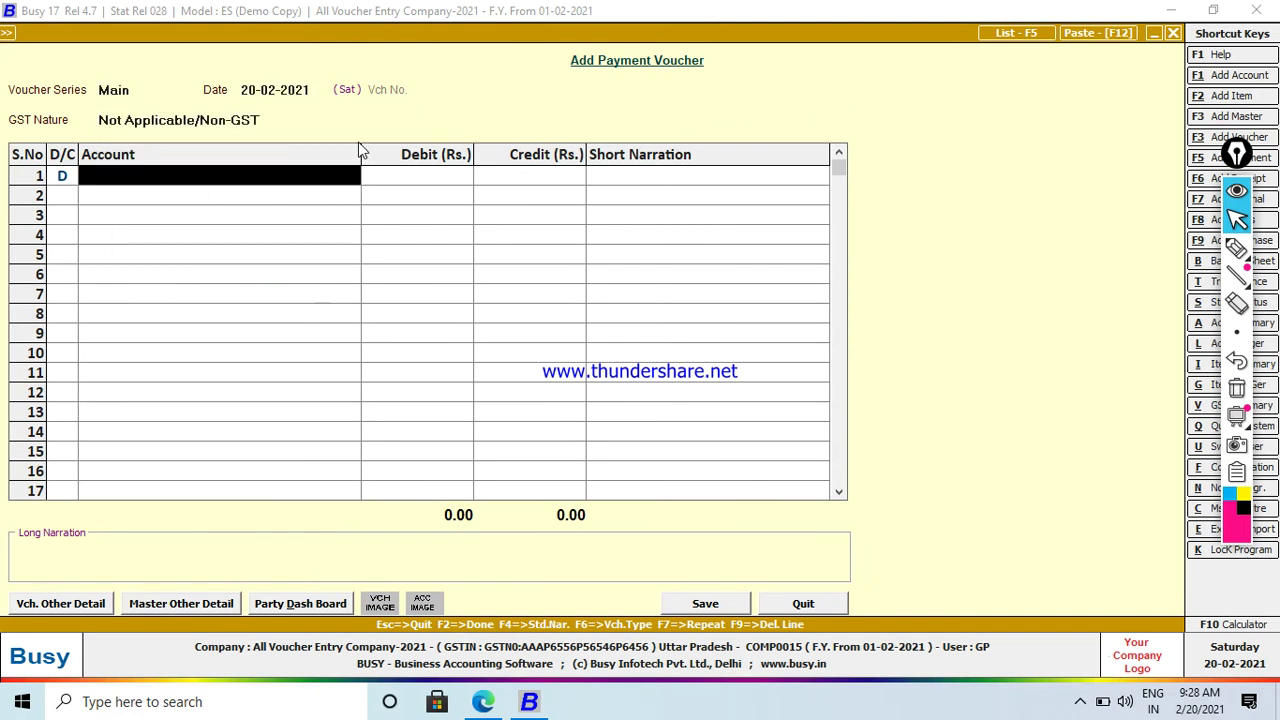
Debit the Purchase account with 3,000 on the first line of the payment voucher, without a short narration
{"action": "type", "text": "p"}
{"action": "key", "text": "Down"}
{"action": "key", "text": "Down"}
{"action": "key", "text": "Down"}
{"action": "key", "text": "Down"}
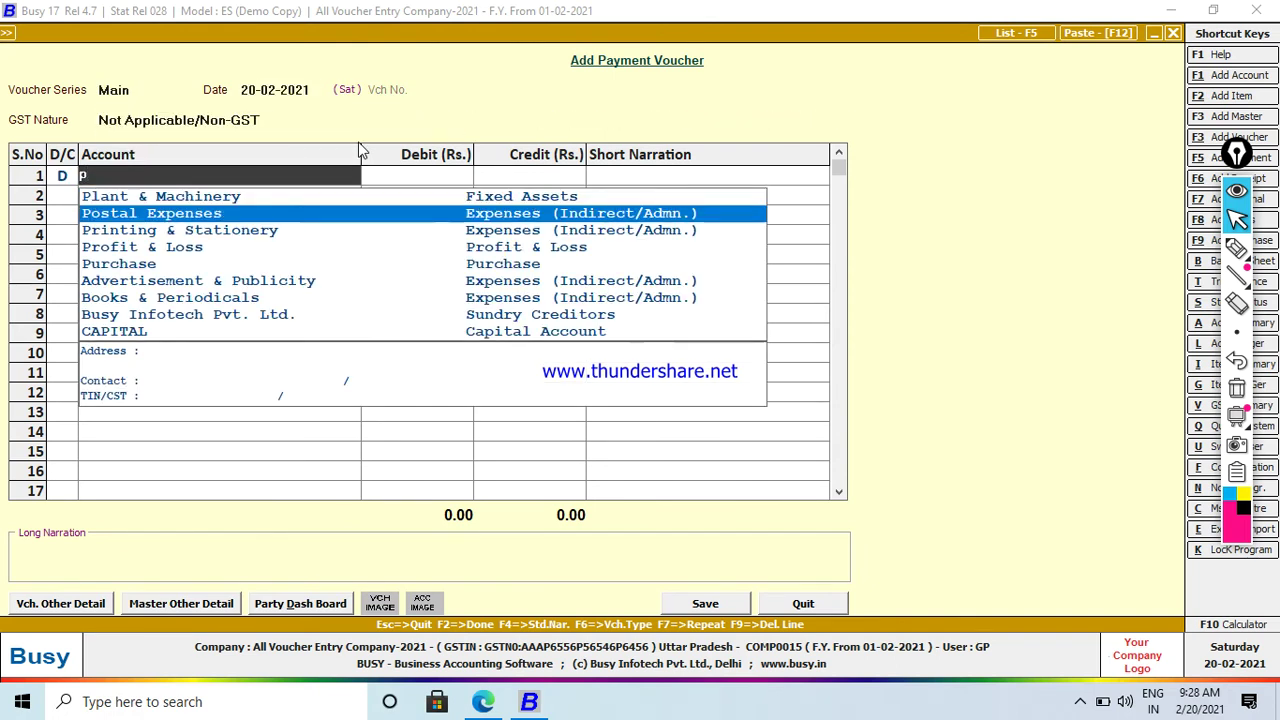
{"action": "key", "text": "Return"}
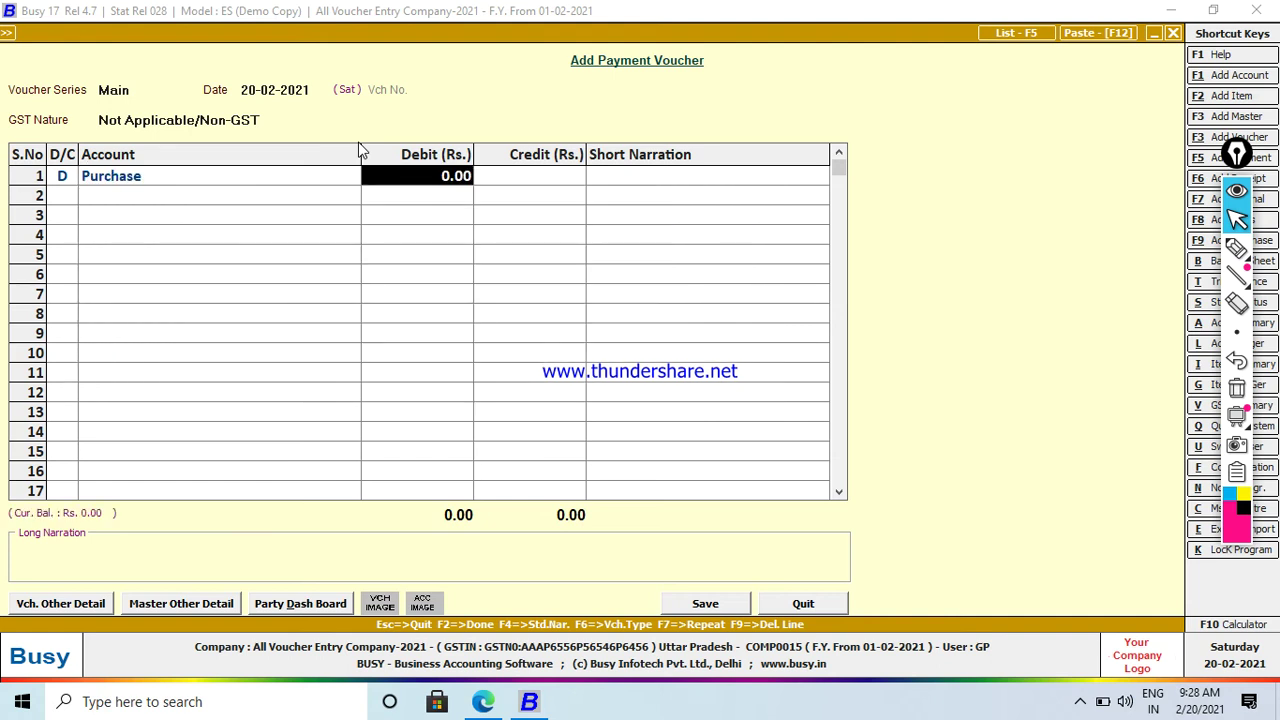
{"action": "type", "text": "3000"}
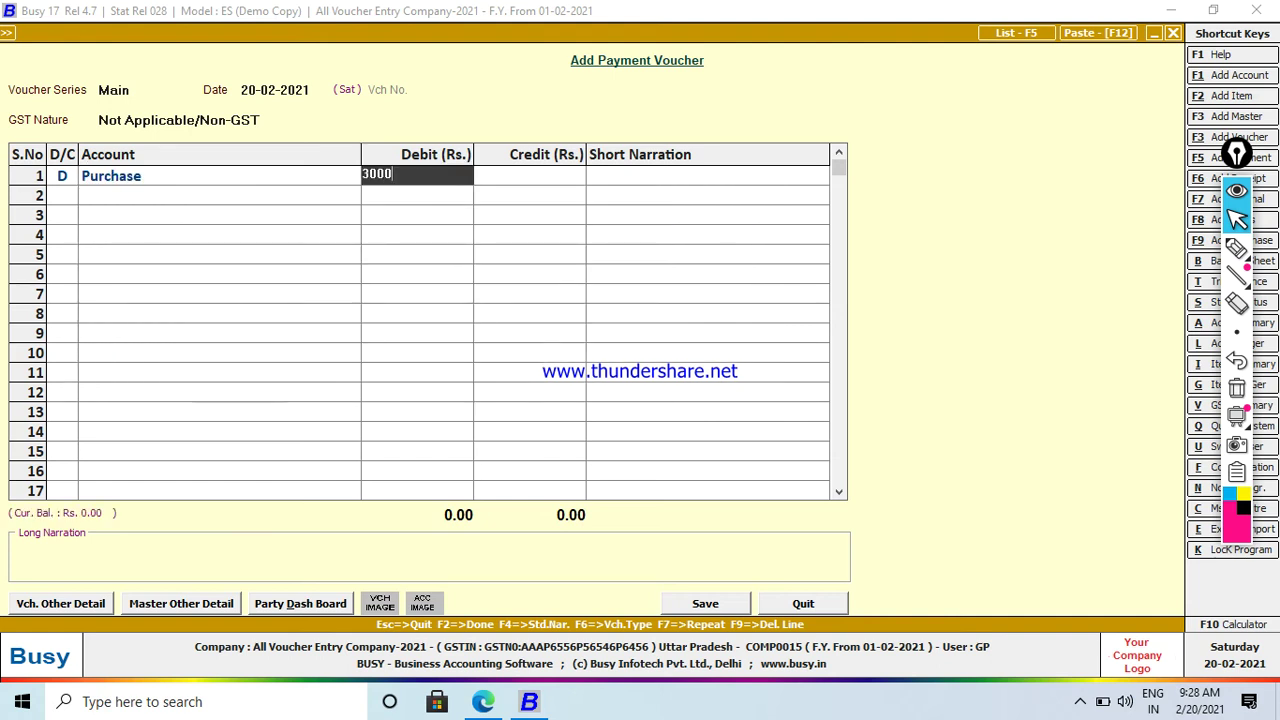
{"action": "key", "text": "Return"}
{"action": "key", "text": "Return"}
Credit the Cash account with 3,000 on the second line of the payment voucher, without a short narration
{"action": "key", "text": "Return"}
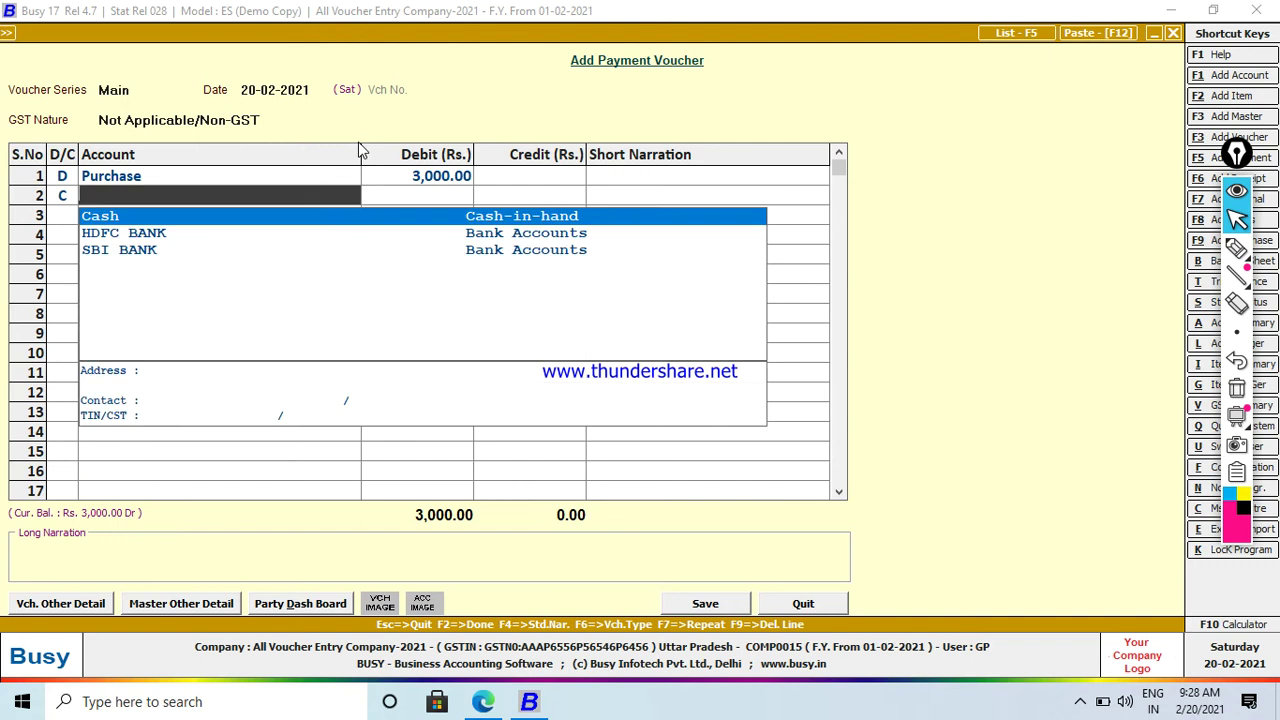
{"action": "key", "text": "Return"}
{"action": "key", "text": "Return"}
{"action": "key", "text": "Return"}
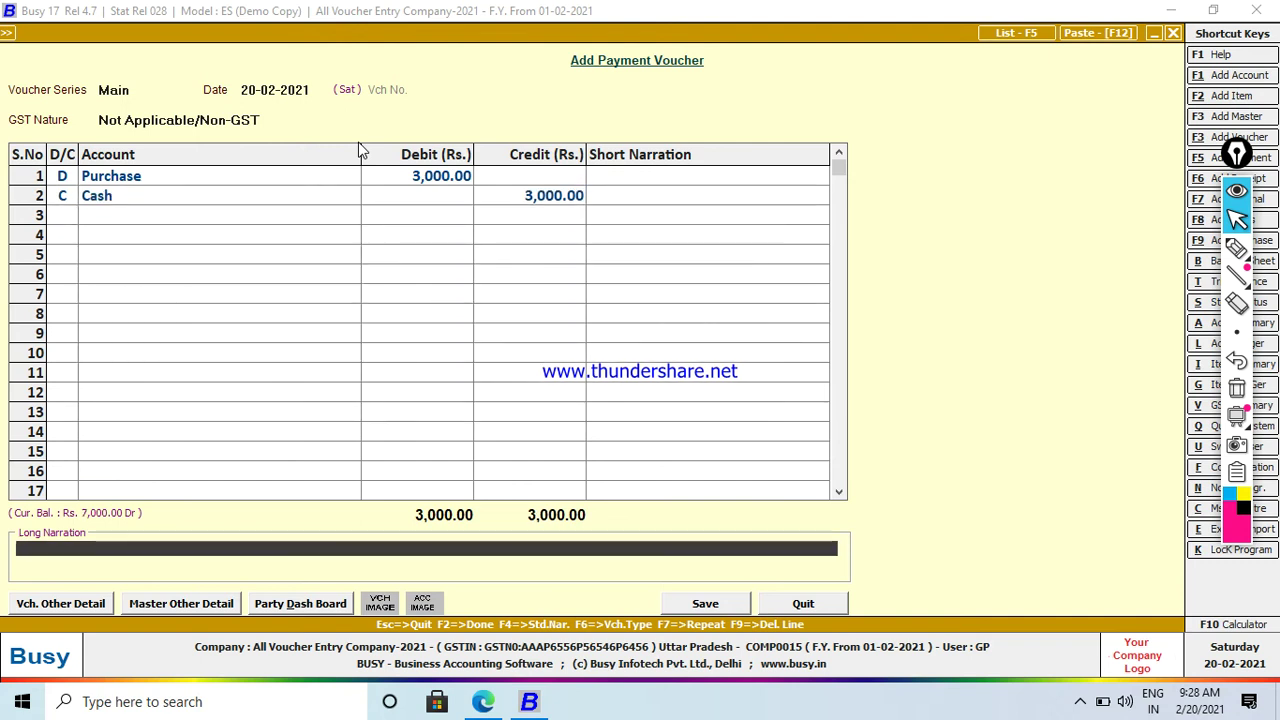
Insert the standard narration PAID INTO BUS RENT as the voucher's long narration and clear it again
{"action": "key", "text": "F4"}
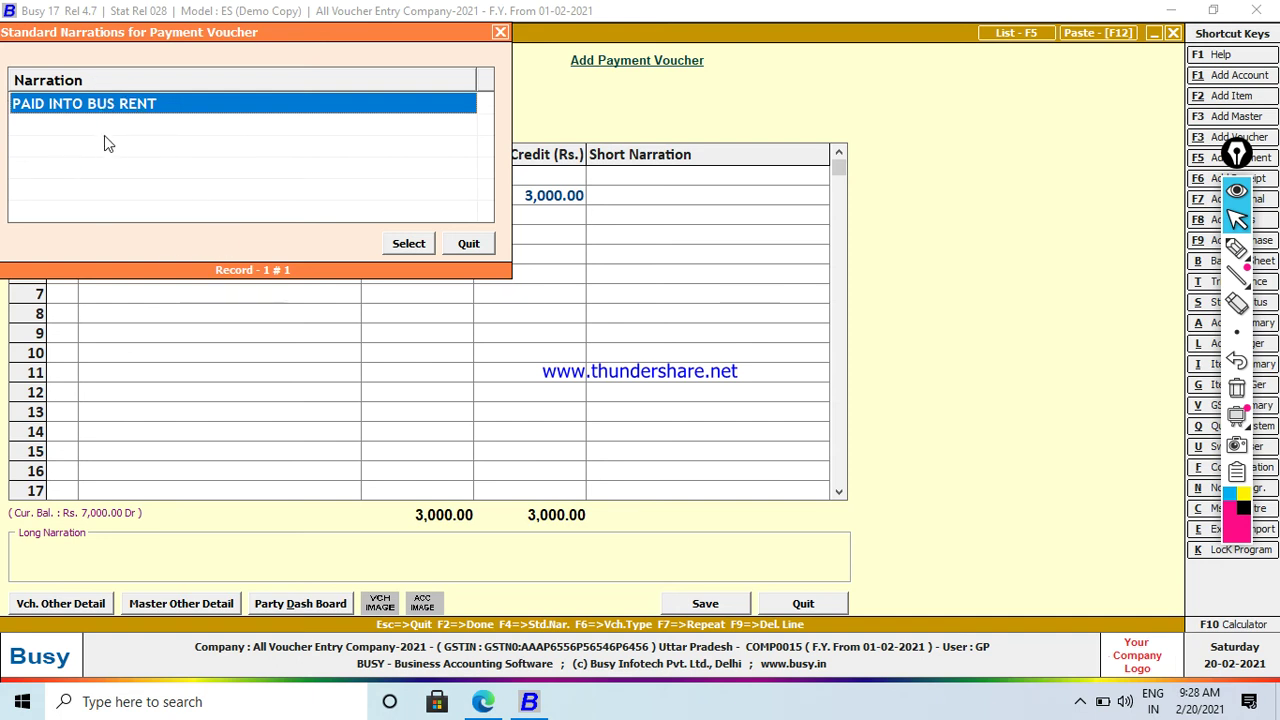
{"action": "left_click", "coordinate": [408, 243]}
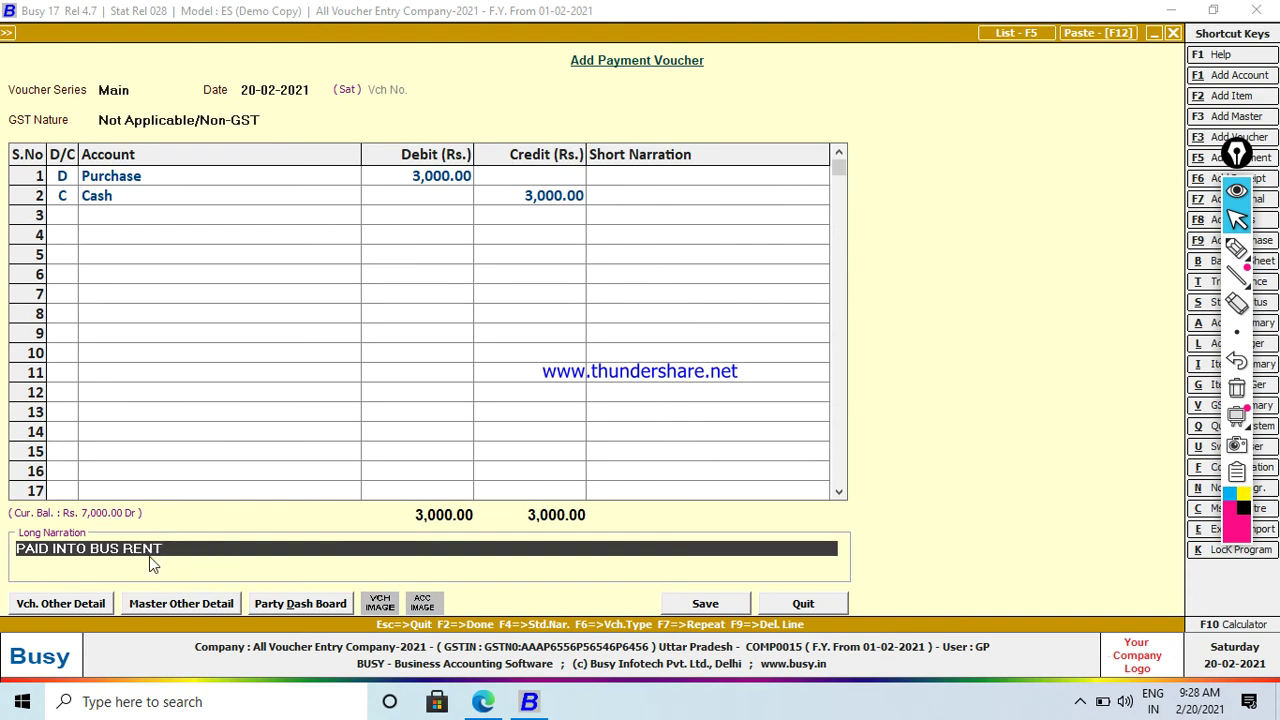
{"action": "key", "text": "BackSpace"}
{"action": "key", "text": "BackSpace"}
{"action": "key", "text": "BackSpace"}
{"action": "key", "text": "BackSpace"}
{"action": "key", "text": "BackSpace"}
{"action": "key", "text": "BackSpace"}
{"action": "key", "text": "BackSpace"}
{"action": "key", "text": "BackSpace"}
{"action": "key", "text": "BackSpace"}
{"action": "key", "text": "BackSpace"}
{"action": "key", "text": "BackSpace"}
{"action": "key", "text": "BackSpace"}
{"action": "key", "text": "BackSpace"}
{"action": "key", "text": "BackSpace"}
{"action": "key", "text": "BackSpace"}
{"action": "key", "text": "BackSpace"}
{"action": "key", "text": "BackSpace"}
{"action": "key", "text": "BackSpace"}
{"action": "key", "text": "Return"}
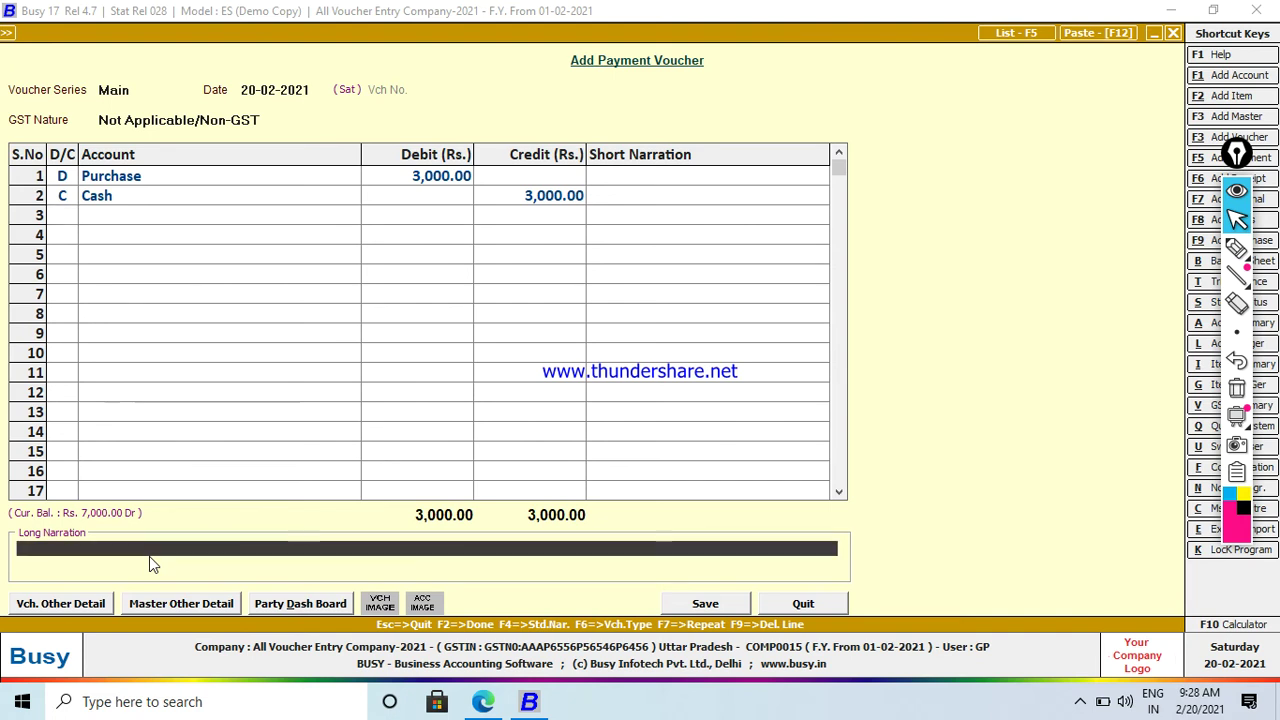
Enter PURCHASE GOODS FOR CASH as the long narration and save the payment voucher
{"action": "type", "text": "PURCHASE GOODS"}
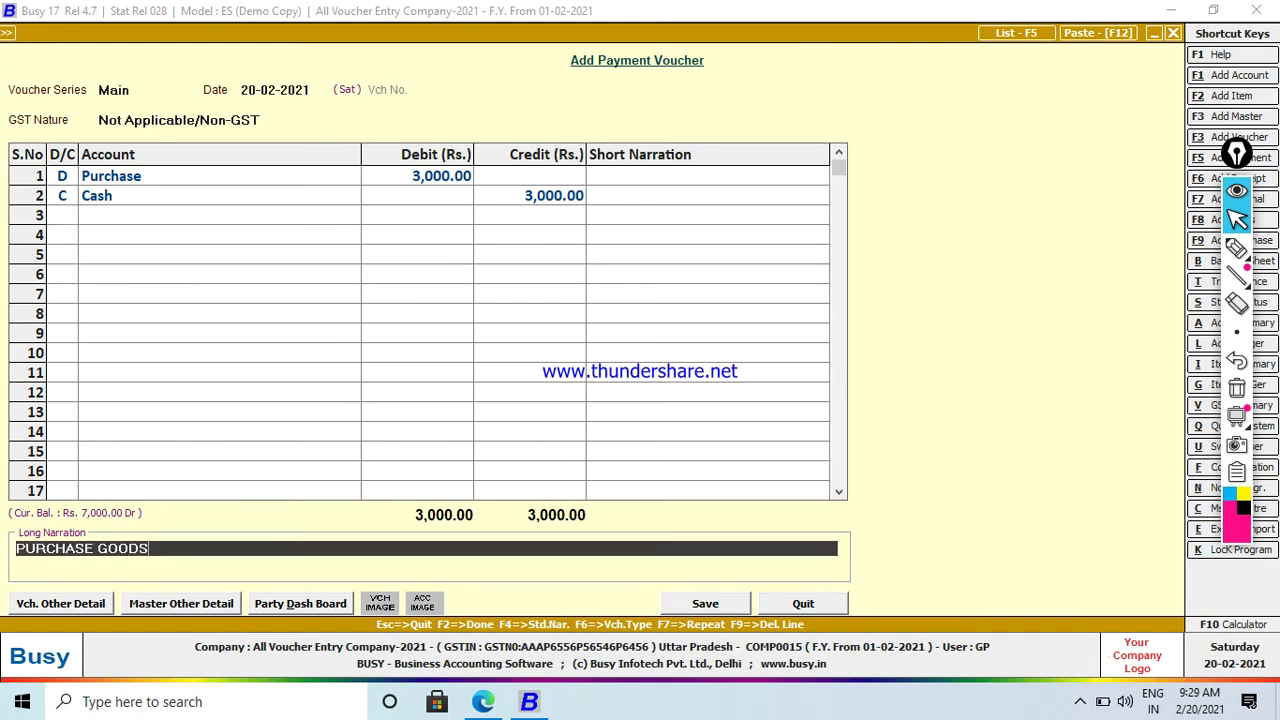
{"action": "type", "text": " FOR CASH"}
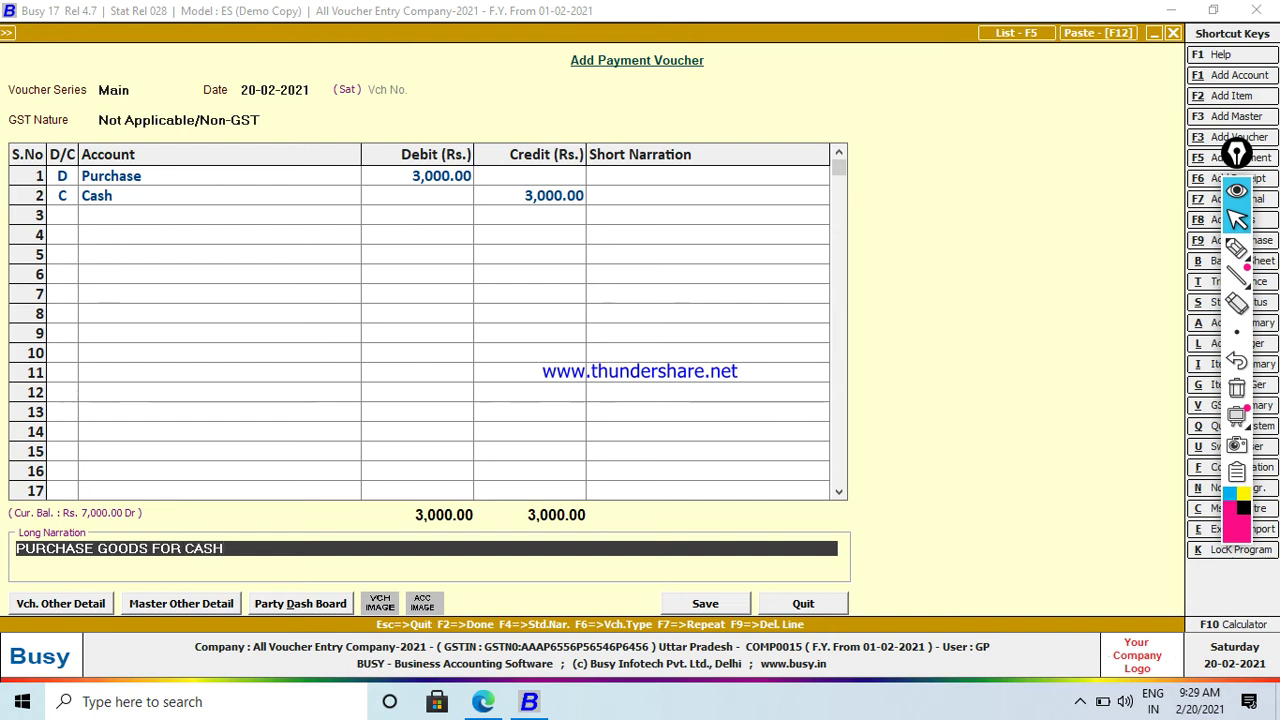
{"action": "key", "text": "Return"}
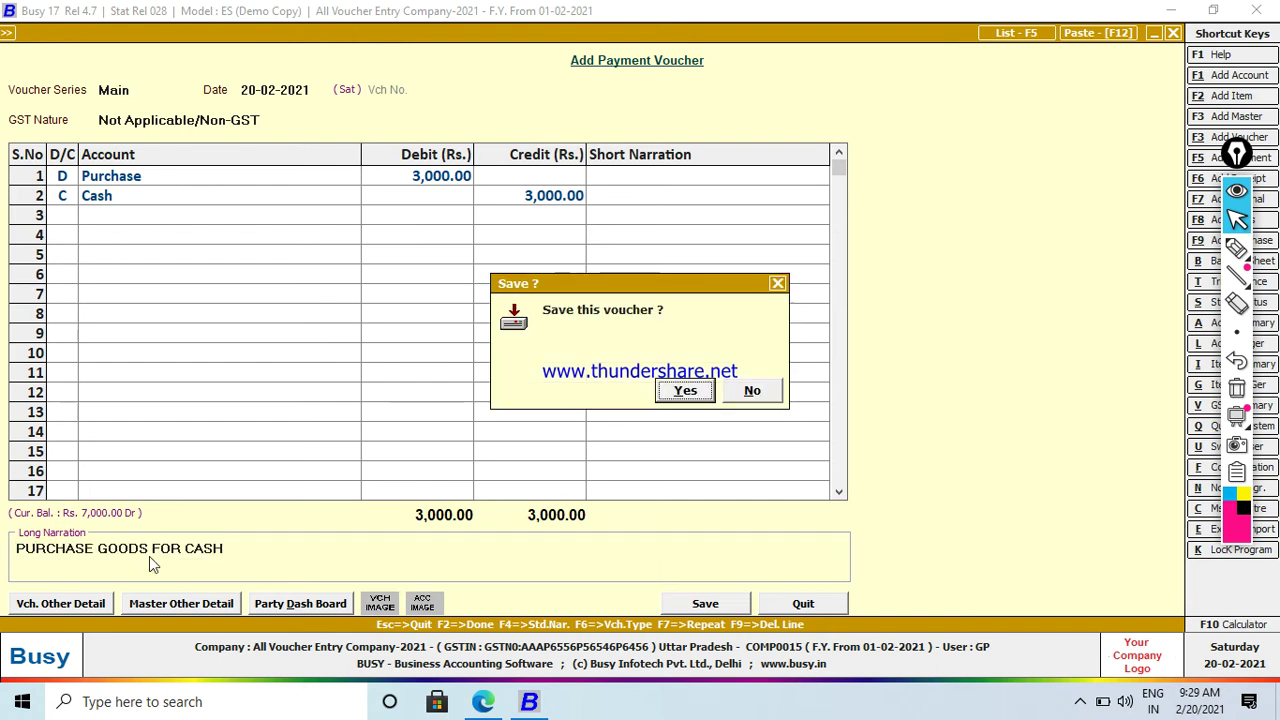
{"action": "key", "text": "Return"}
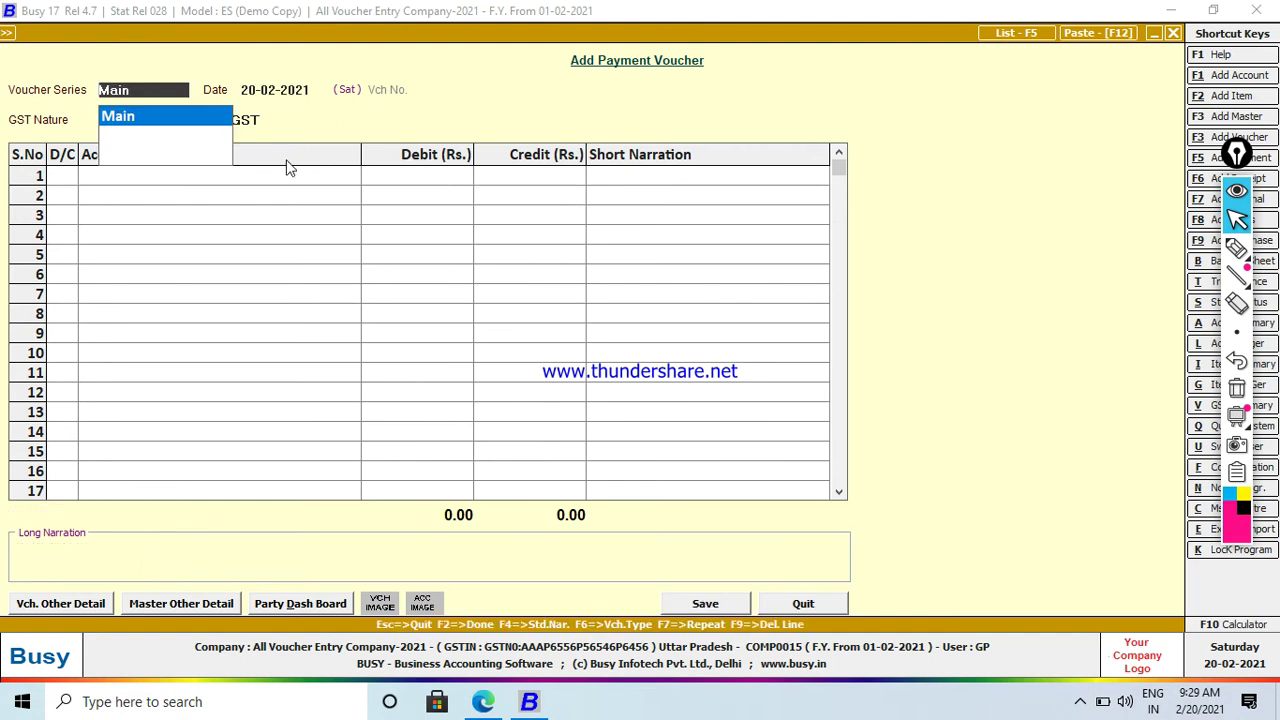
Check the next transaction in the question PDF, then leave the payment voucher and start adding a receipt voucher
{"action": "left_click", "coordinate": [480, 704]}
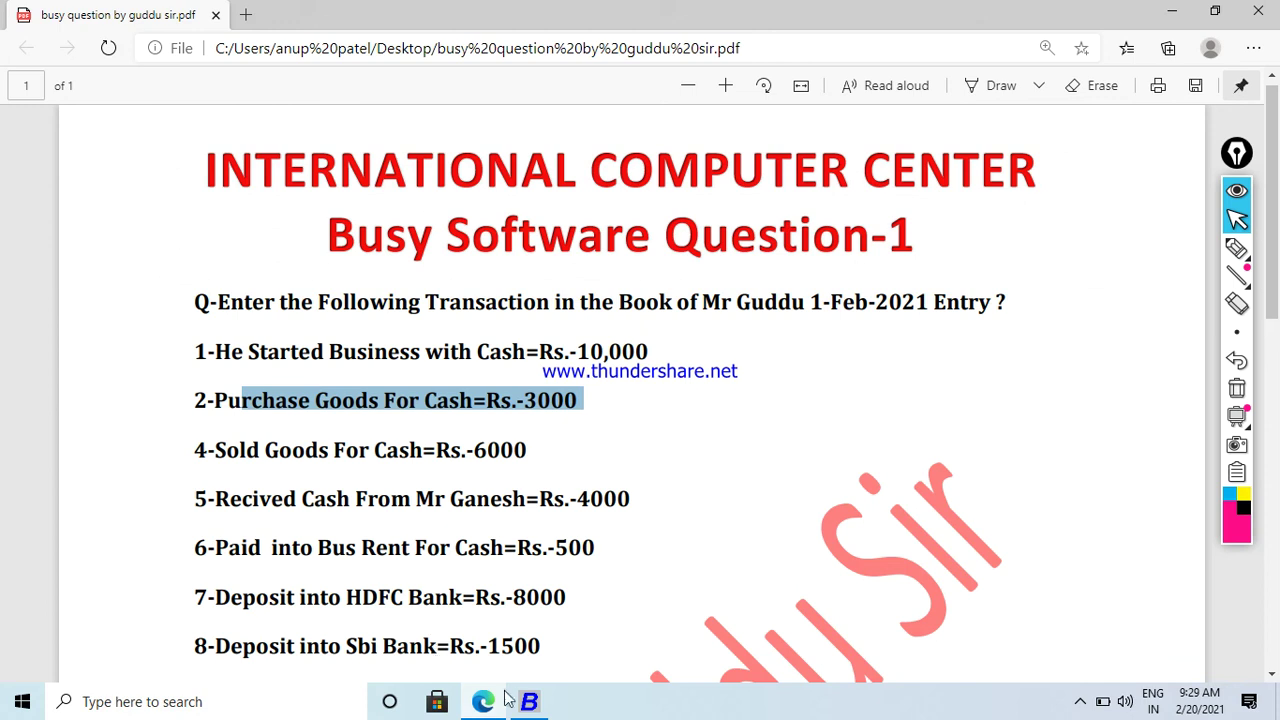
{"action": "left_click", "coordinate": [531, 704]}
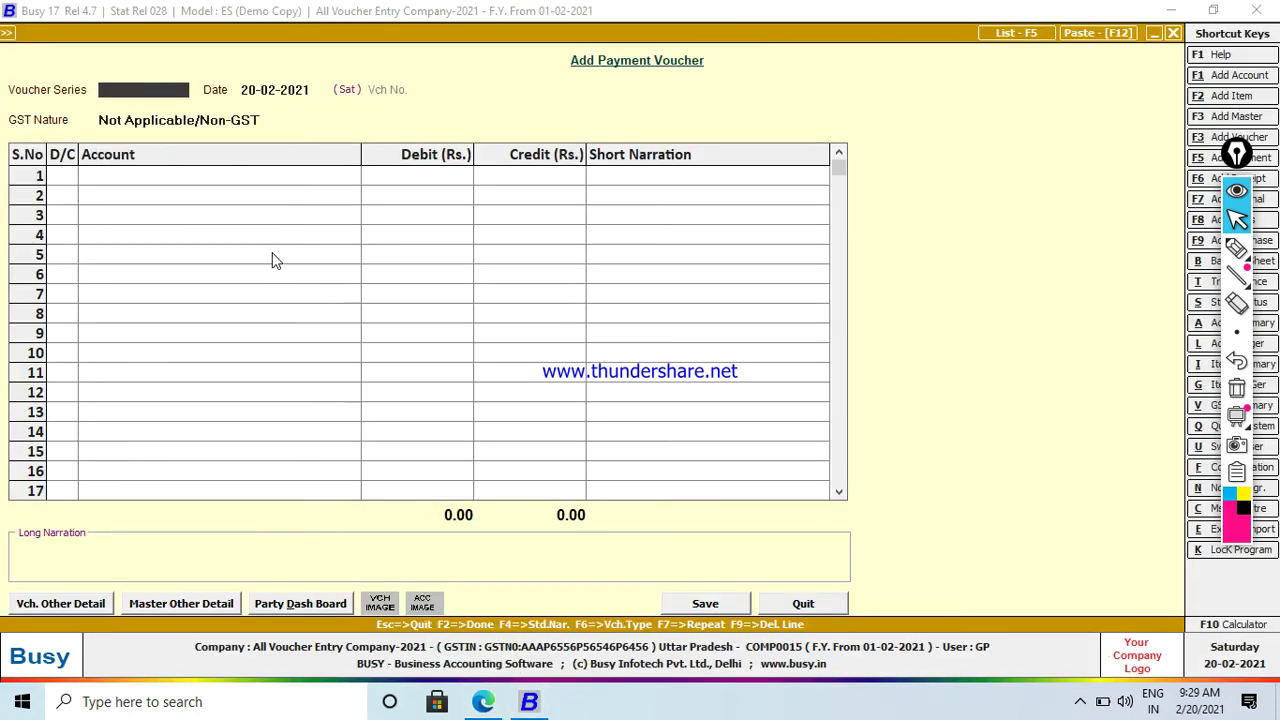
{"action": "key", "text": "Escape"}
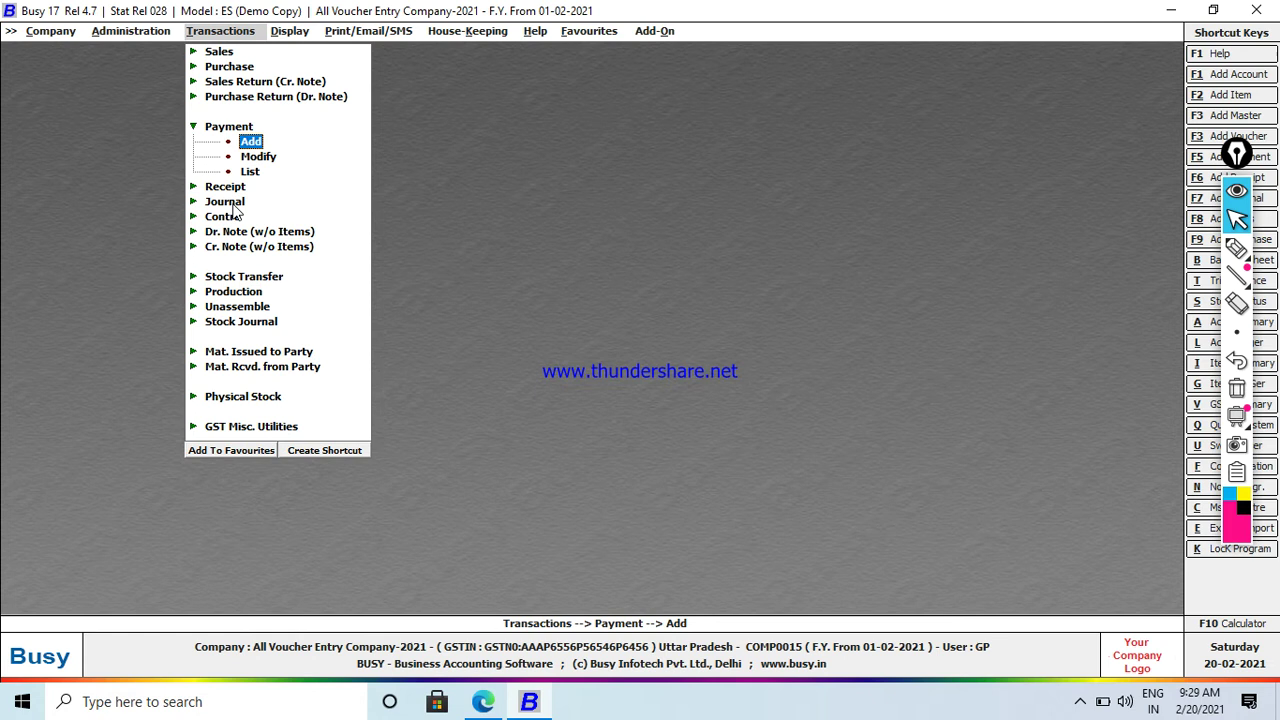
{"action": "key", "text": "Down"}
{"action": "key", "text": "Down"}
{"action": "key", "text": "Down"}
{"action": "key", "text": "Return"}
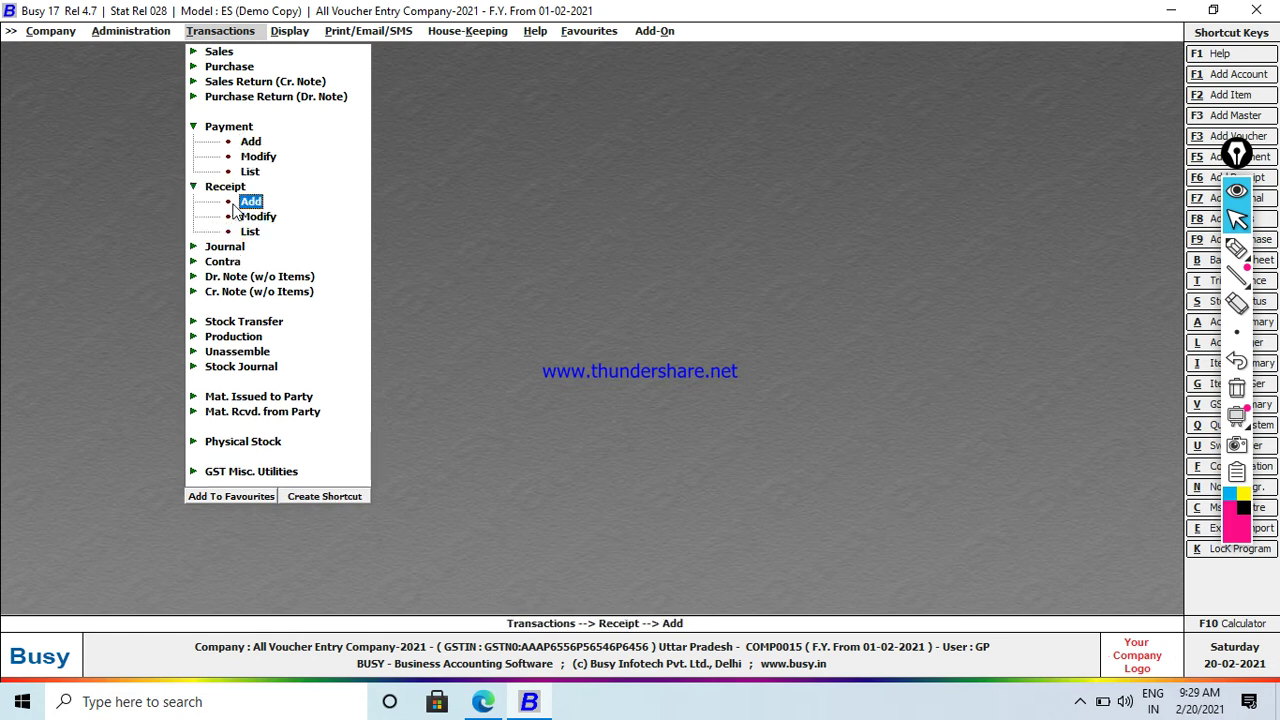
{"action": "left_click", "coordinate": [232, 204]}
Accept voucher series Main, date 20-02-2021 and GST nature Not Applicable for the goods-sold receipt voucher
{"action": "key", "text": "Return"}
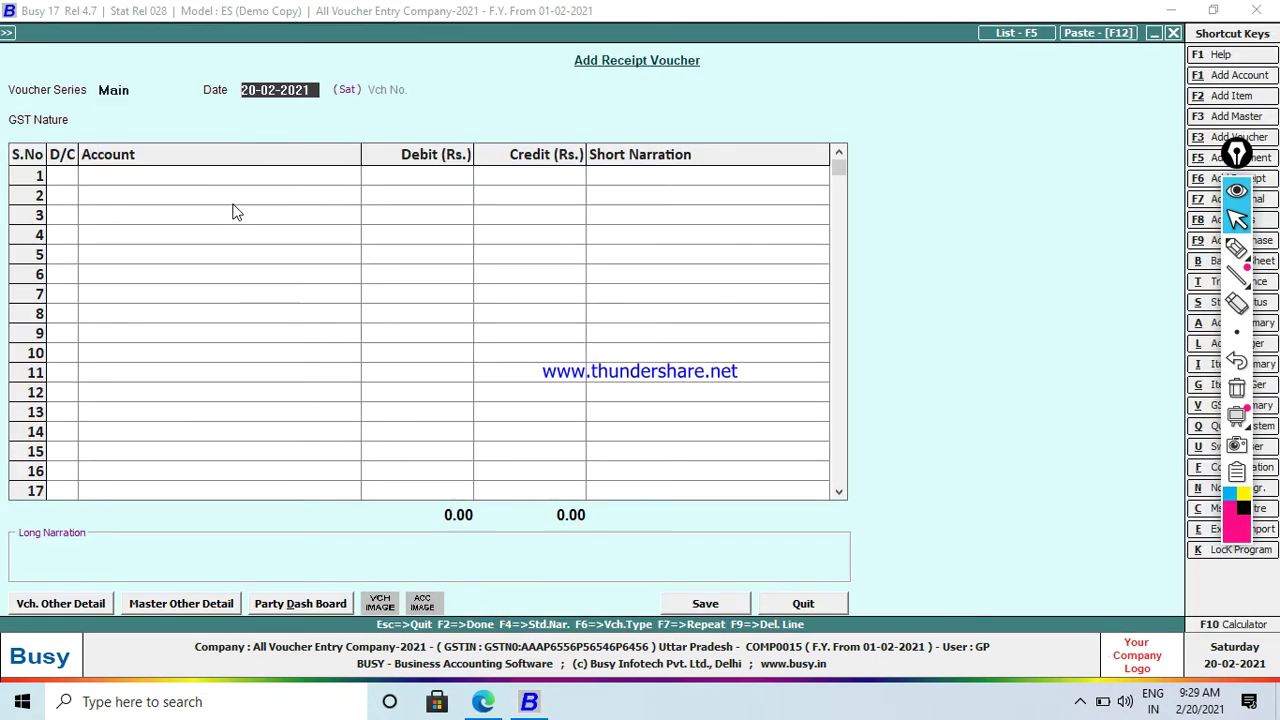
{"action": "key", "text": "Return"}
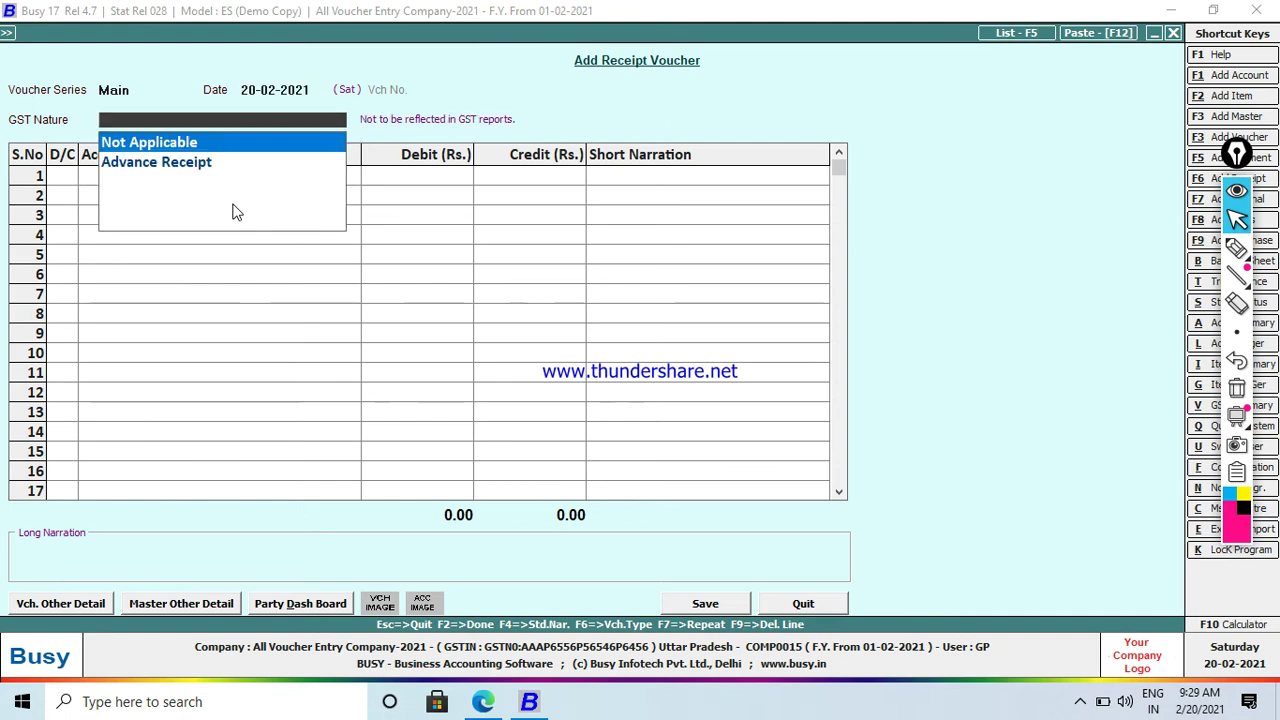
{"action": "key", "text": "Return"}
{"action": "key", "text": "Return"}
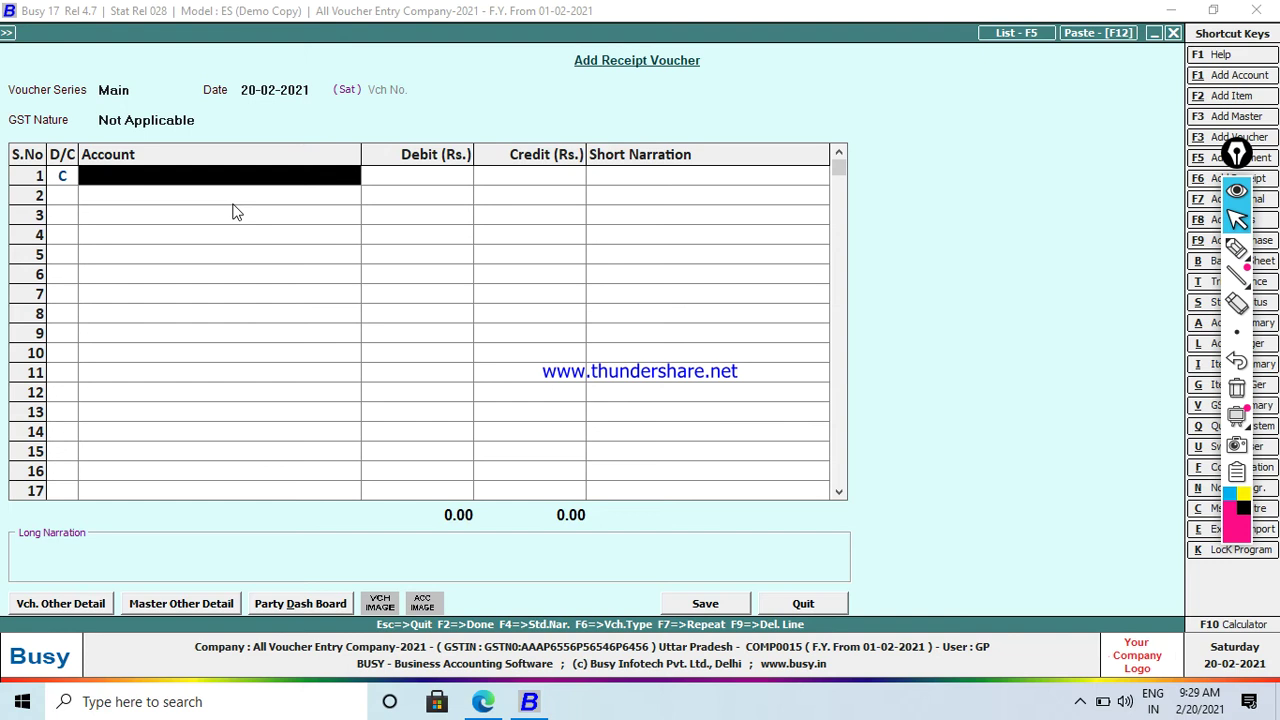
Credit the Sales account with 6,000, the amount of transaction 4 in the question PDF, without a short narration
{"action": "type", "text": "s"}
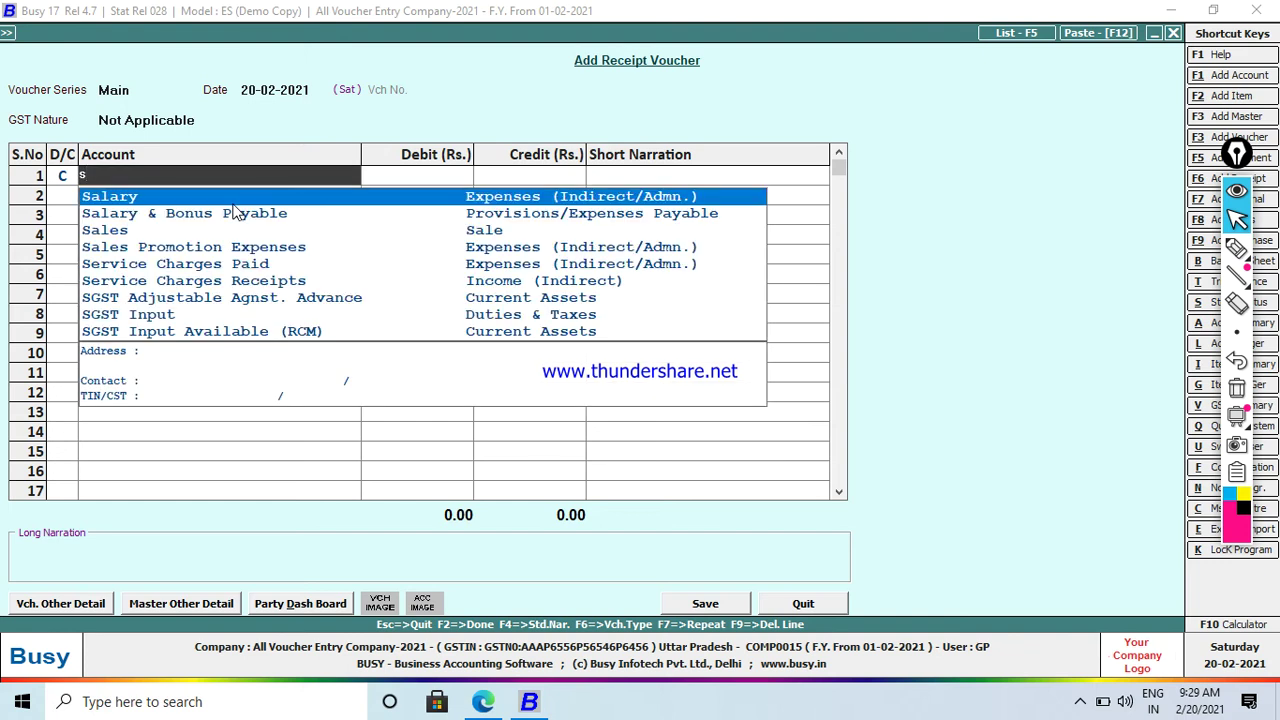
{"action": "key", "text": "Down"}
{"action": "key", "text": "Down"}
{"action": "key", "text": "Return"}
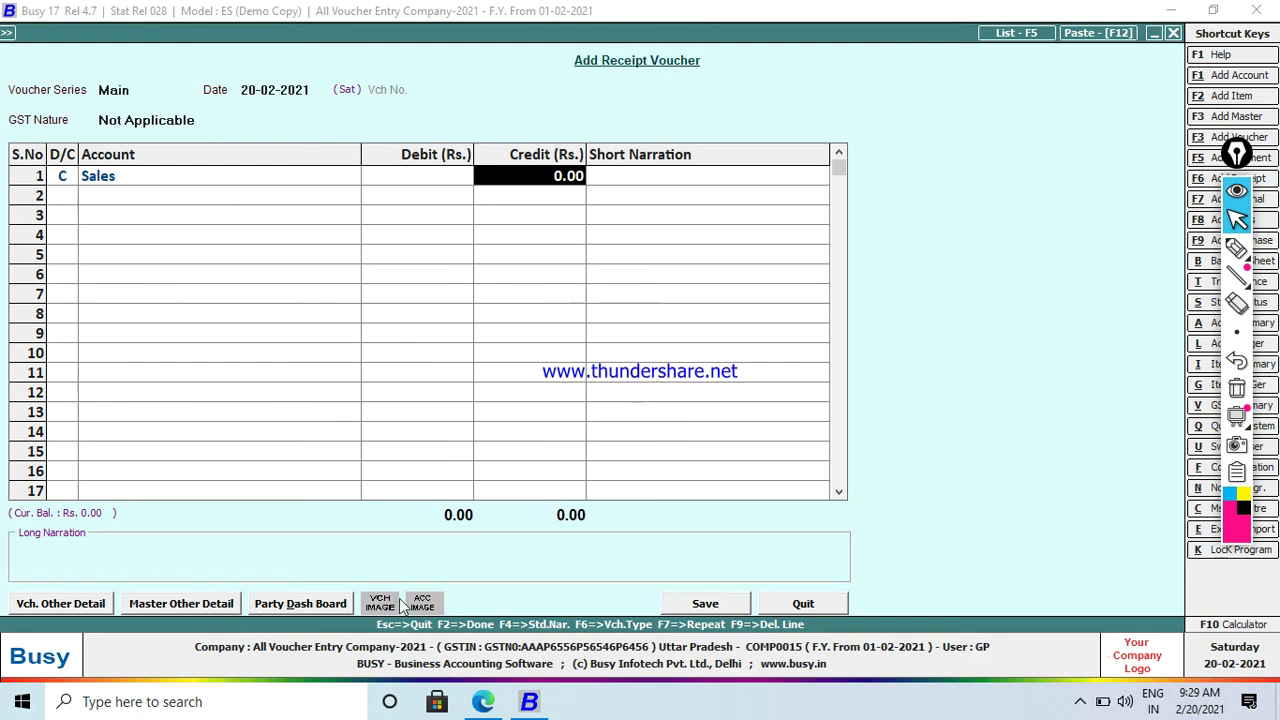
{"action": "left_click", "coordinate": [483, 701]}
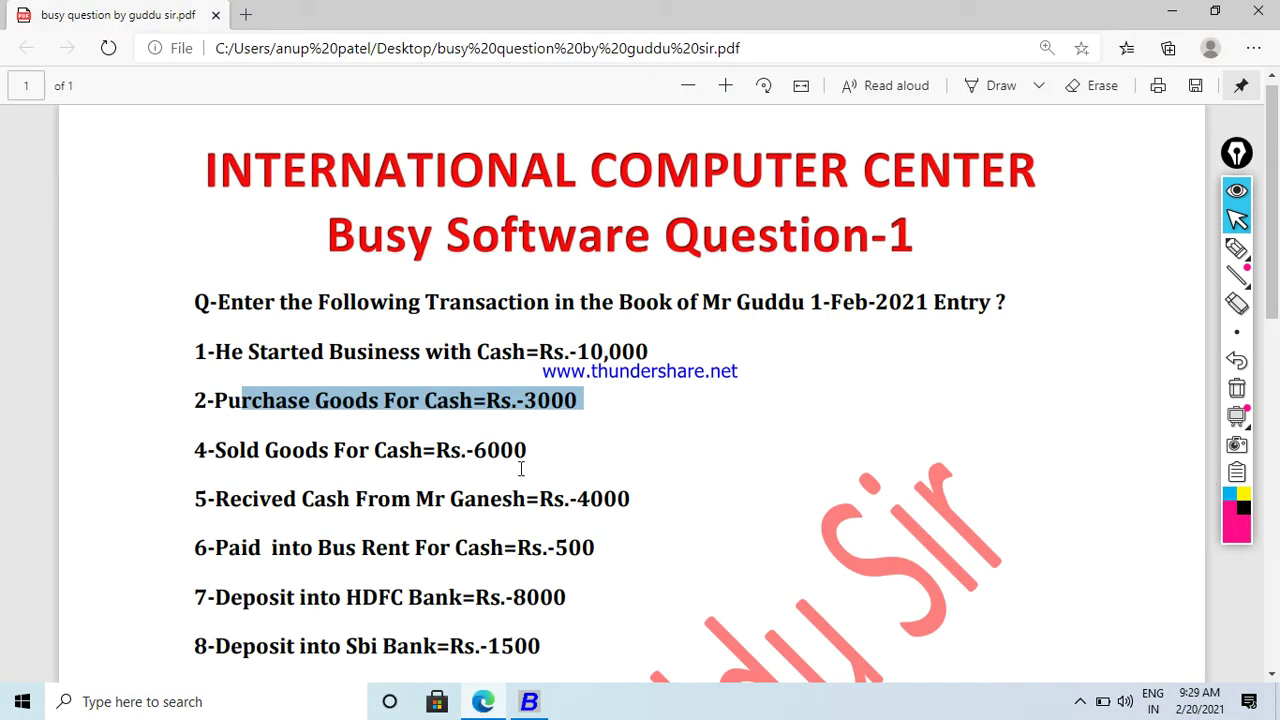
{"action": "left_click", "coordinate": [524, 707]}
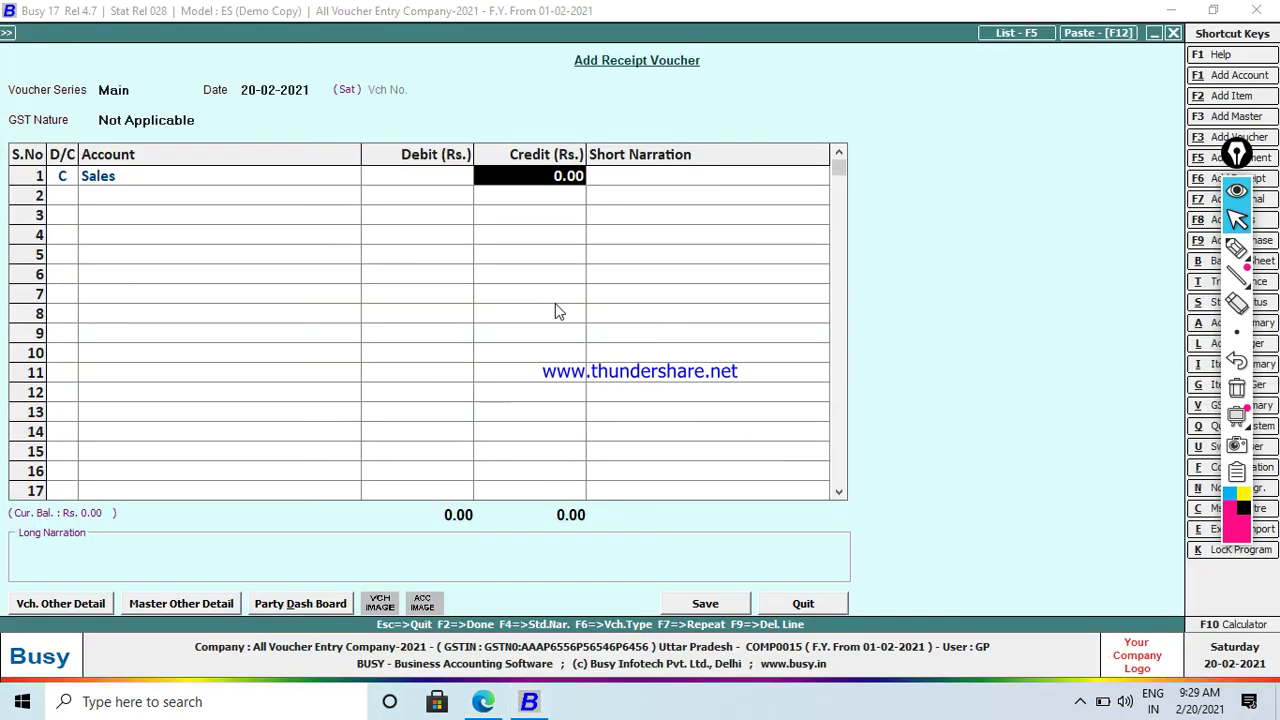
{"action": "type", "text": "6000"}
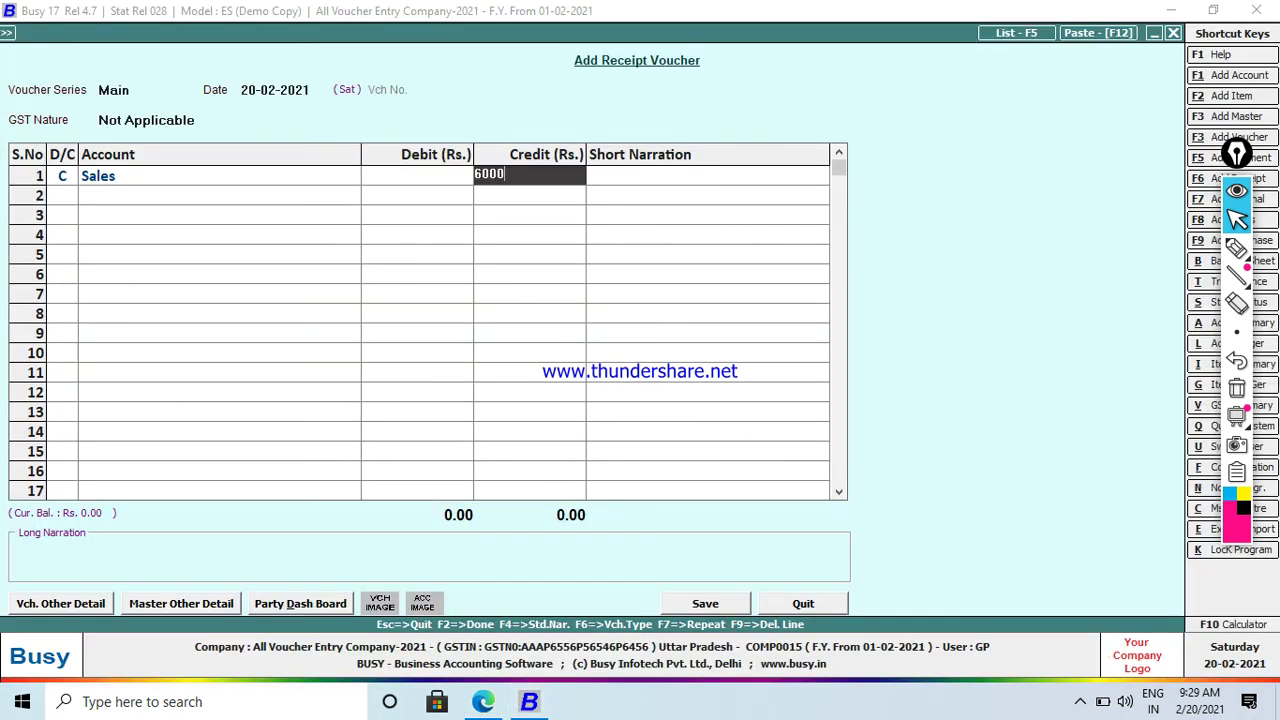
{"action": "key", "text": "Return"}
{"action": "key", "text": "Return"}
Debit the Cash account with 6,000 on the second line of the receipt voucher, without a short narration
{"action": "key", "text": "Return"}
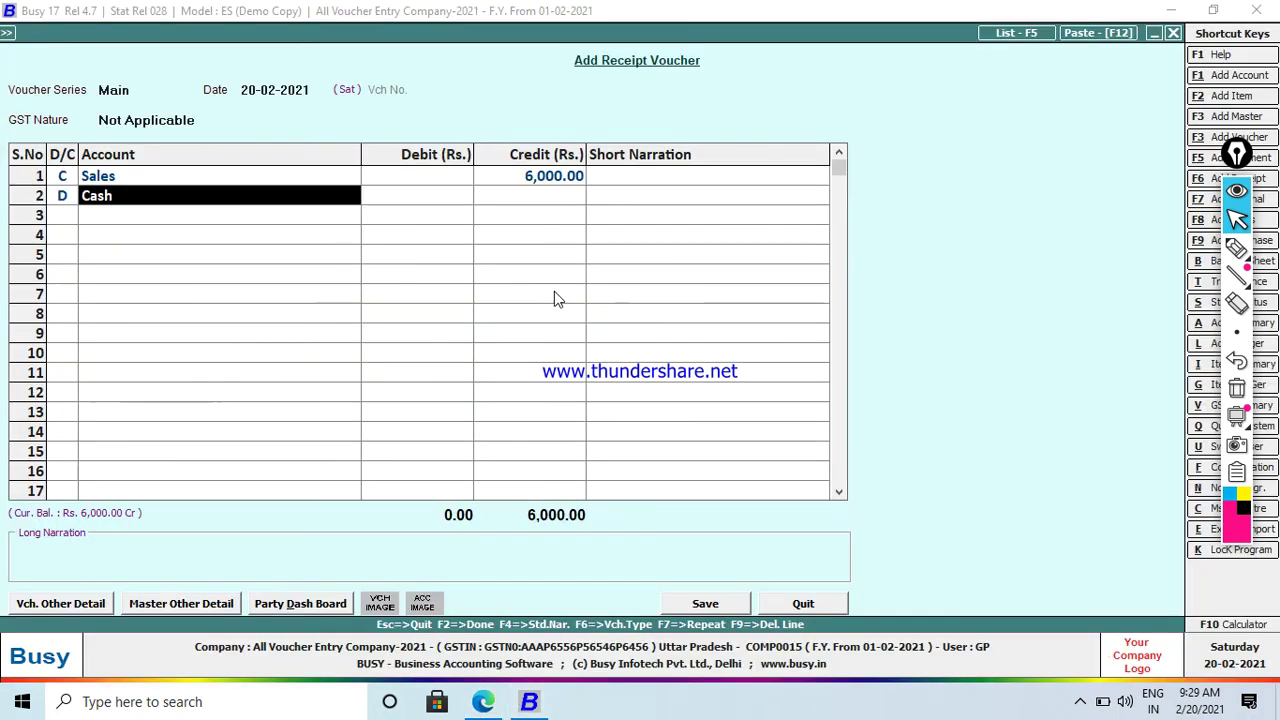
{"action": "key", "text": "Return"}
{"action": "key", "text": "Return"}
{"action": "key", "text": "Return"}
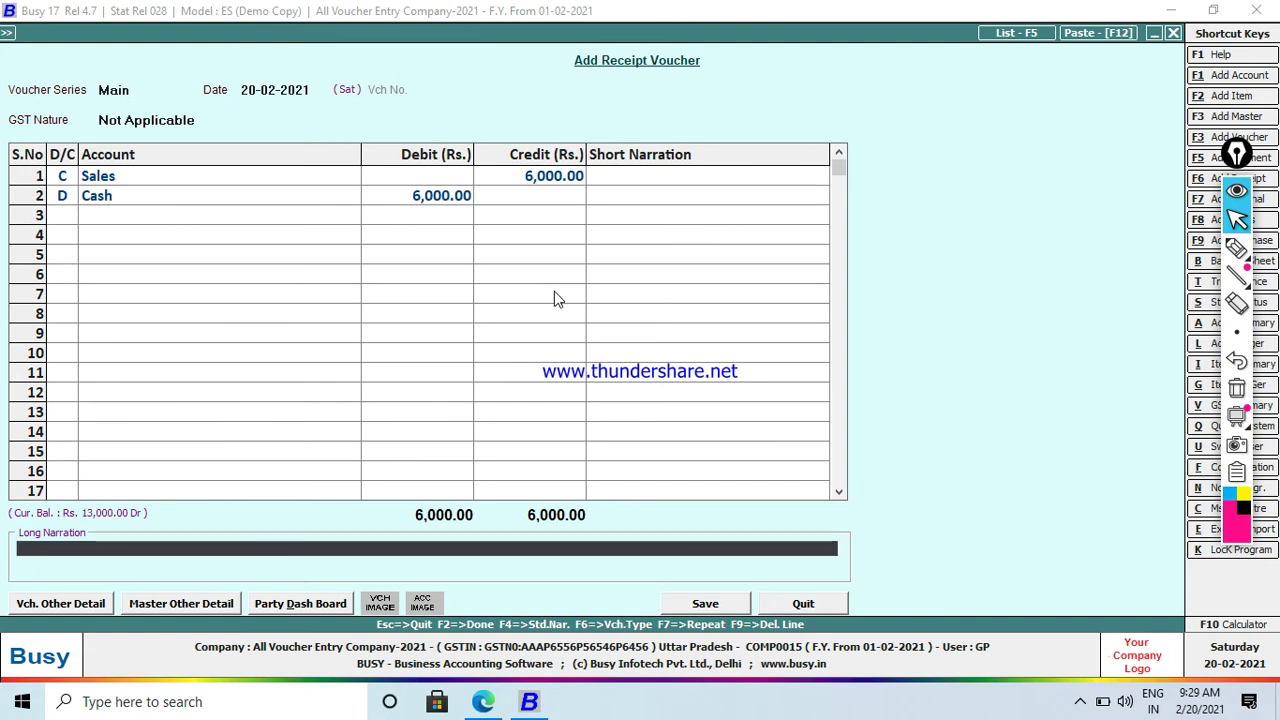
Enter SOLD GOODS FOR CASH= as the long narration and save the receipt voucher
{"action": "type", "text": "SOLD GOODS FOR "}
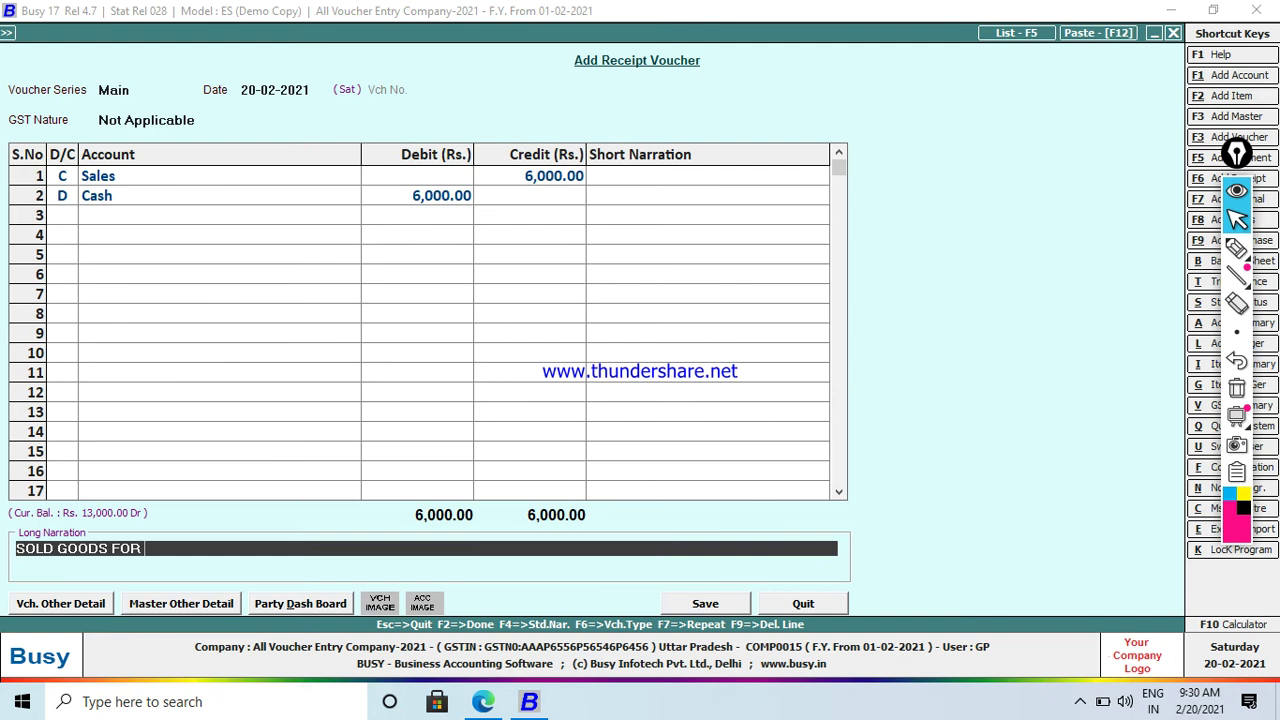
{"action": "type", "text": "CASH="}
{"action": "left_click", "coordinate": [724, 601]}
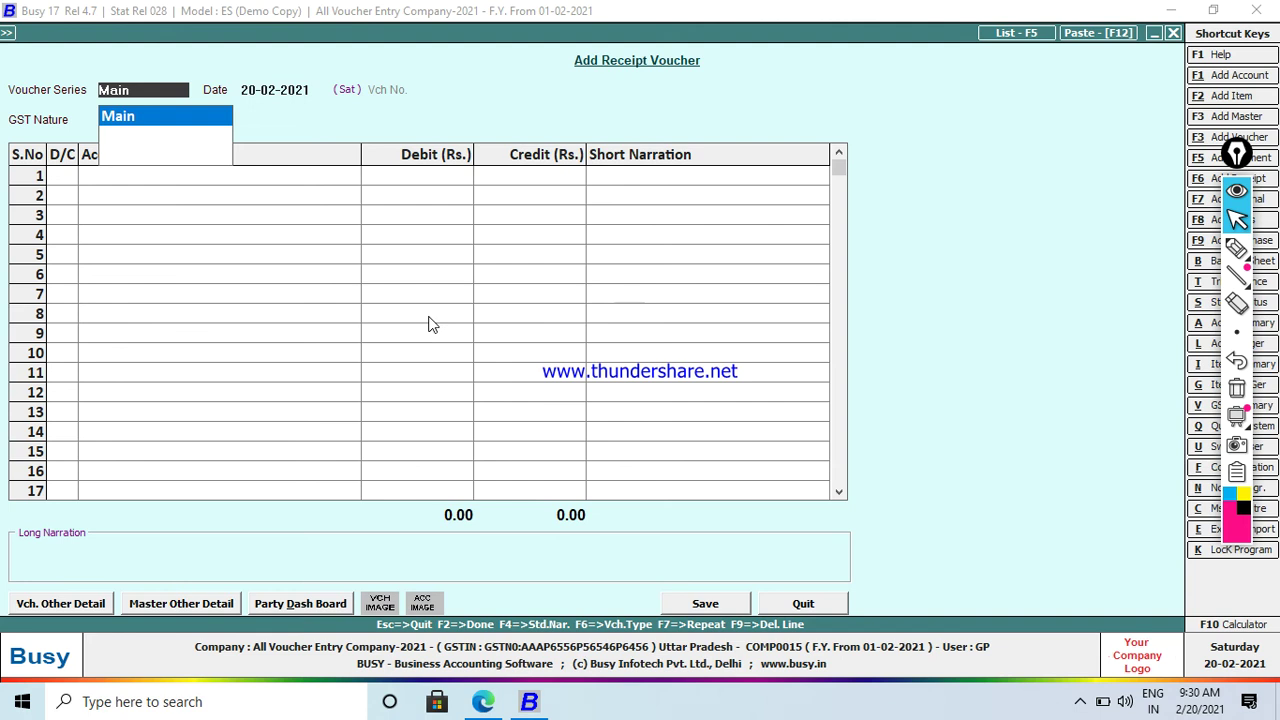
Highlight transaction 5, the cash received from a party, in the question PDF and return to Busy
{"action": "key", "text": "Return"}
{"action": "left_click", "coordinate": [484, 701]}
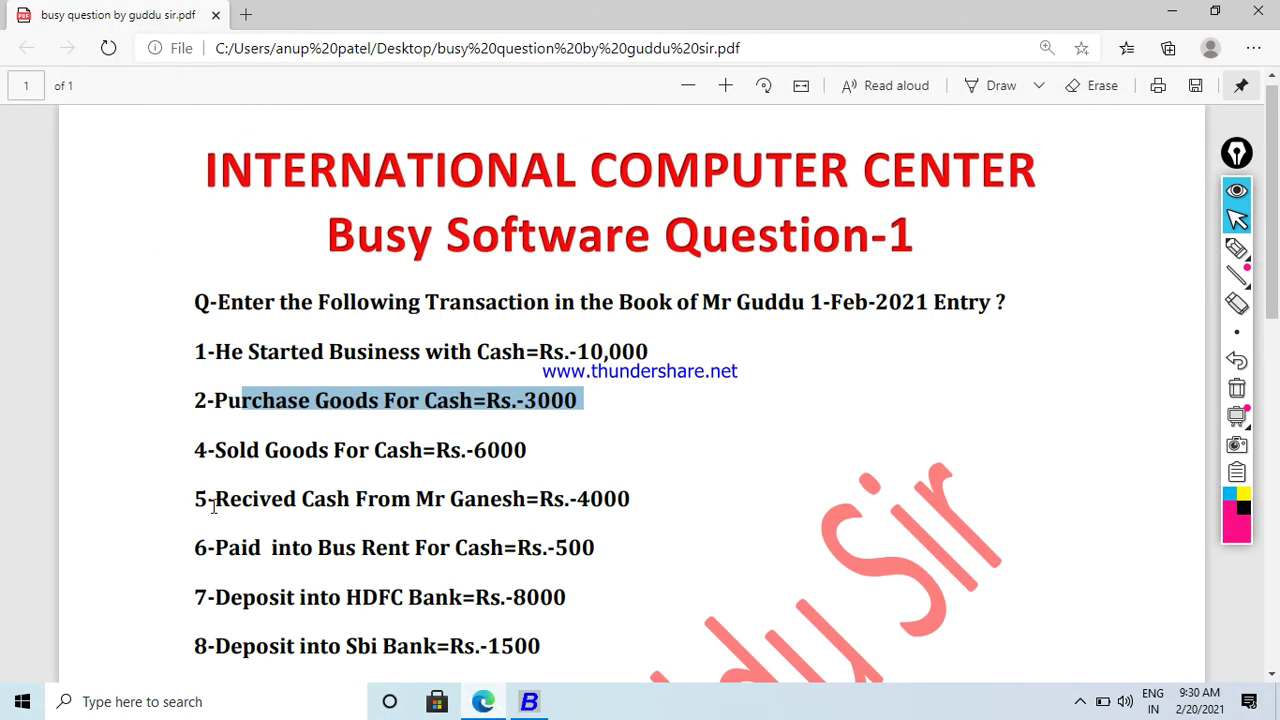
{"action": "left_click_drag", "start_coordinate": [210, 505], "coordinate": [564, 504]}
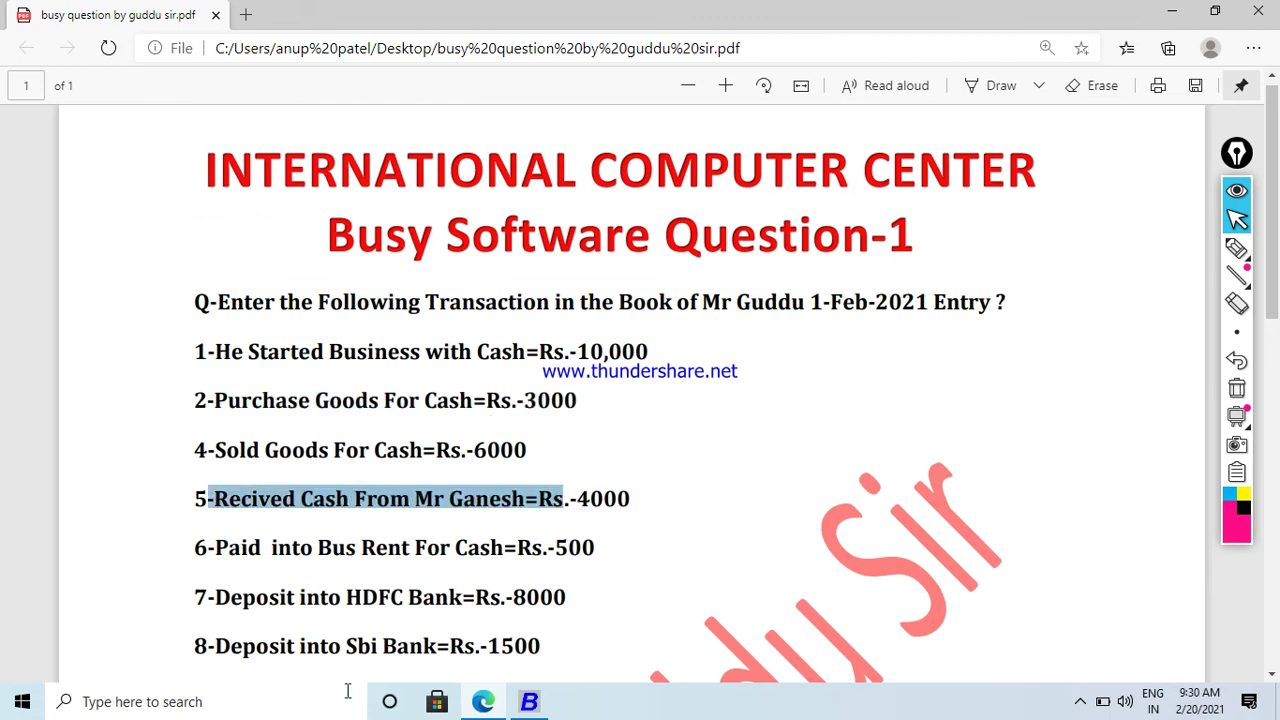
{"action": "left_click", "coordinate": [529, 701]}
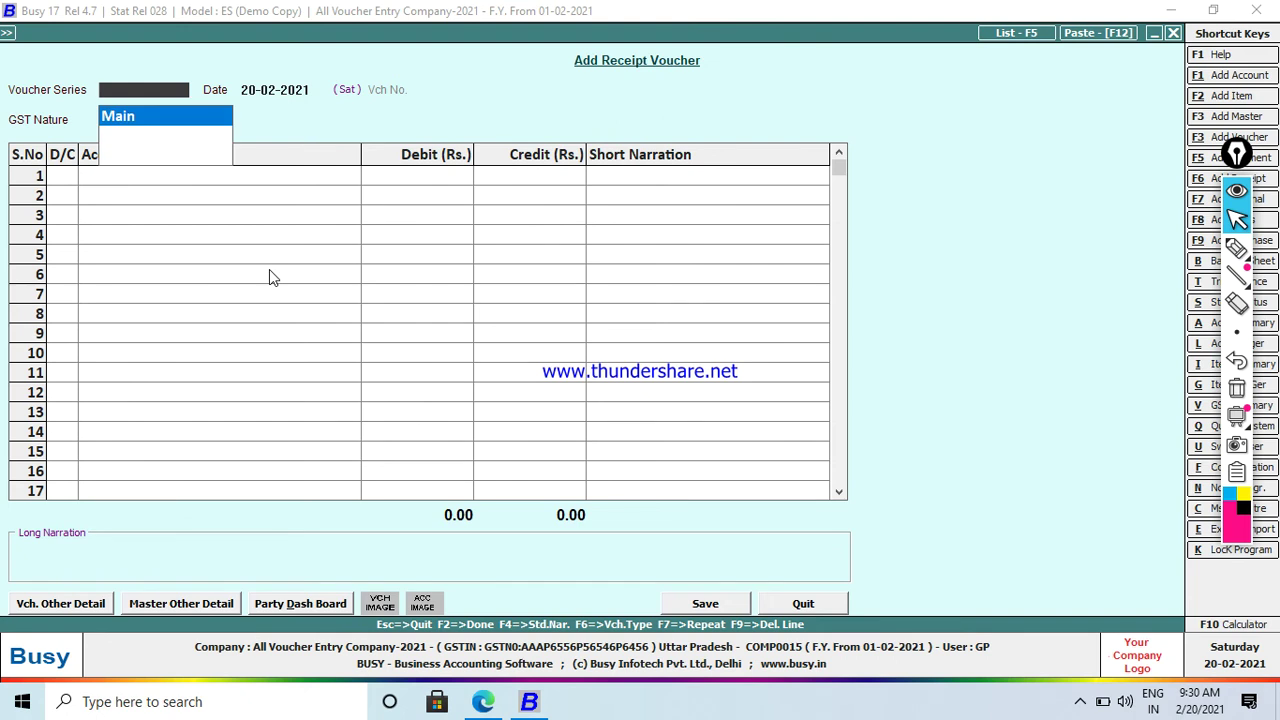
Set the new receipt voucher to series Main, date 20-02-2021 and GST nature Not Applicable
{"action": "key", "text": "Return"}
{"action": "key", "text": "Return"}
{"action": "key", "text": "Return"}
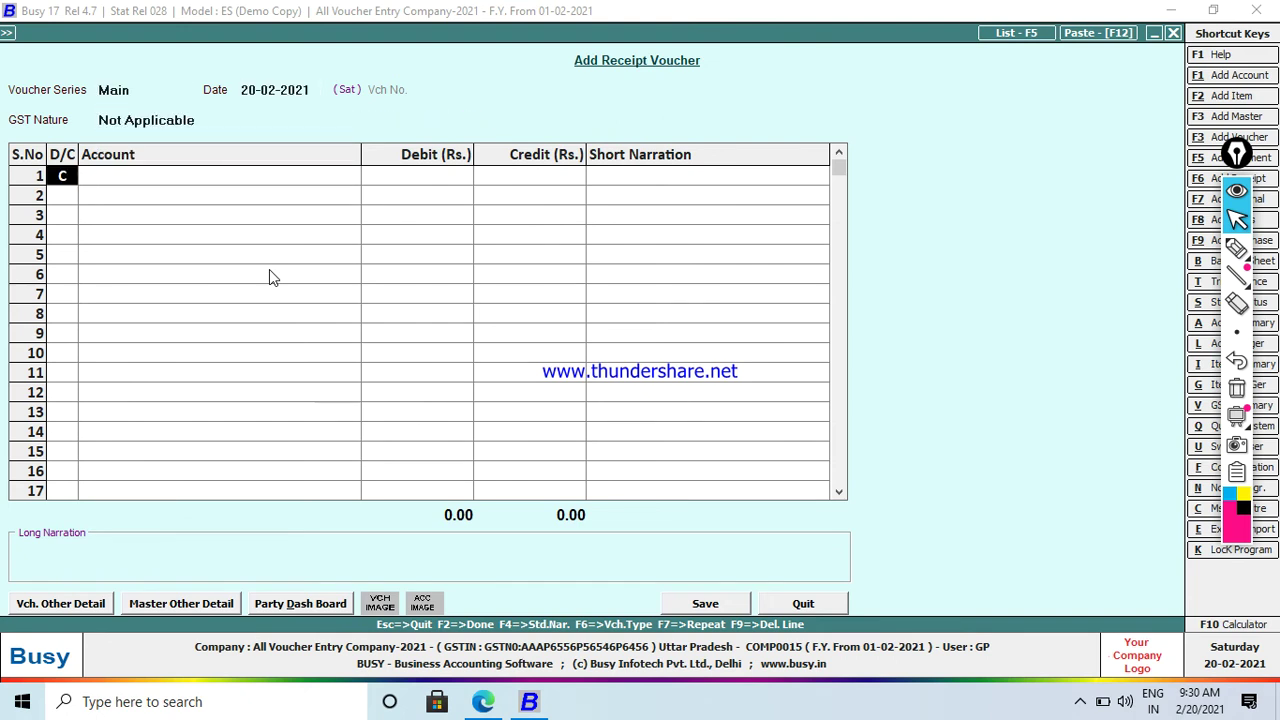
Credit the party's Sundry Creditors account from transaction 5 with 4,000 on the first line, without a short narration
{"action": "key", "text": "Return"}
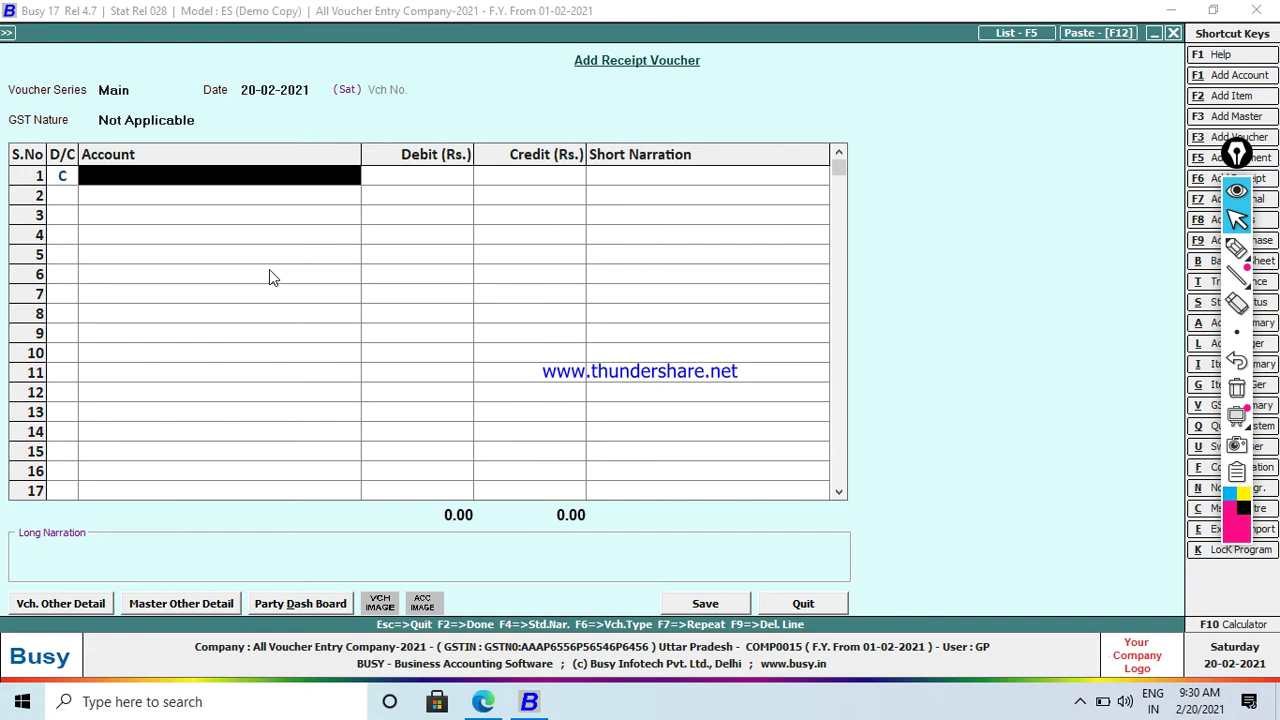
{"action": "type", "text": "m"}
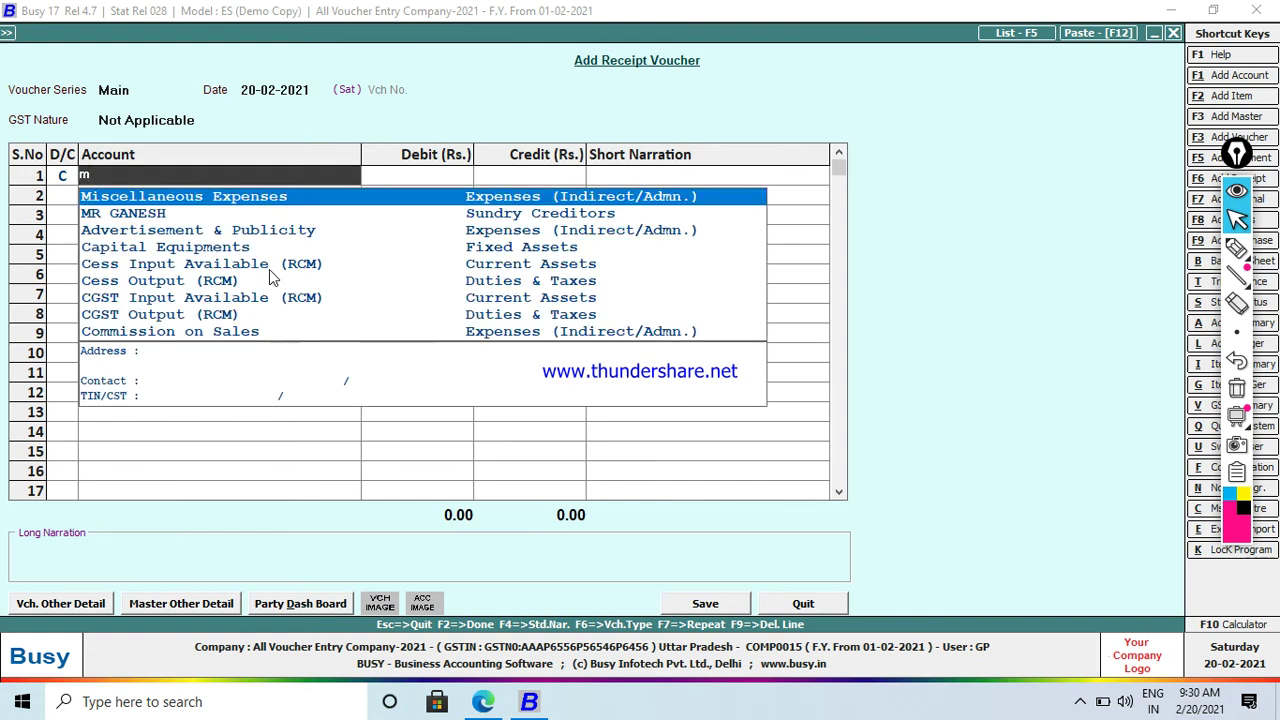
{"action": "key", "text": "Down"}
{"action": "key", "text": "Return"}
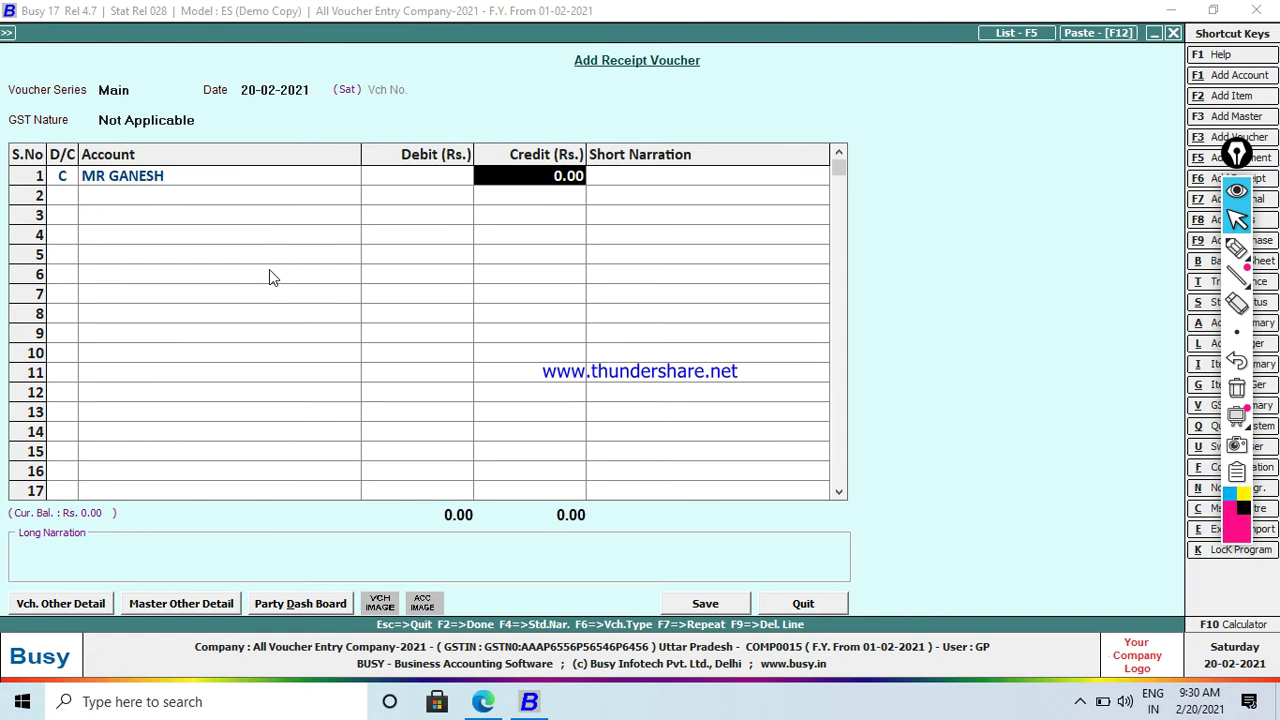
{"action": "type", "text": "4000"}
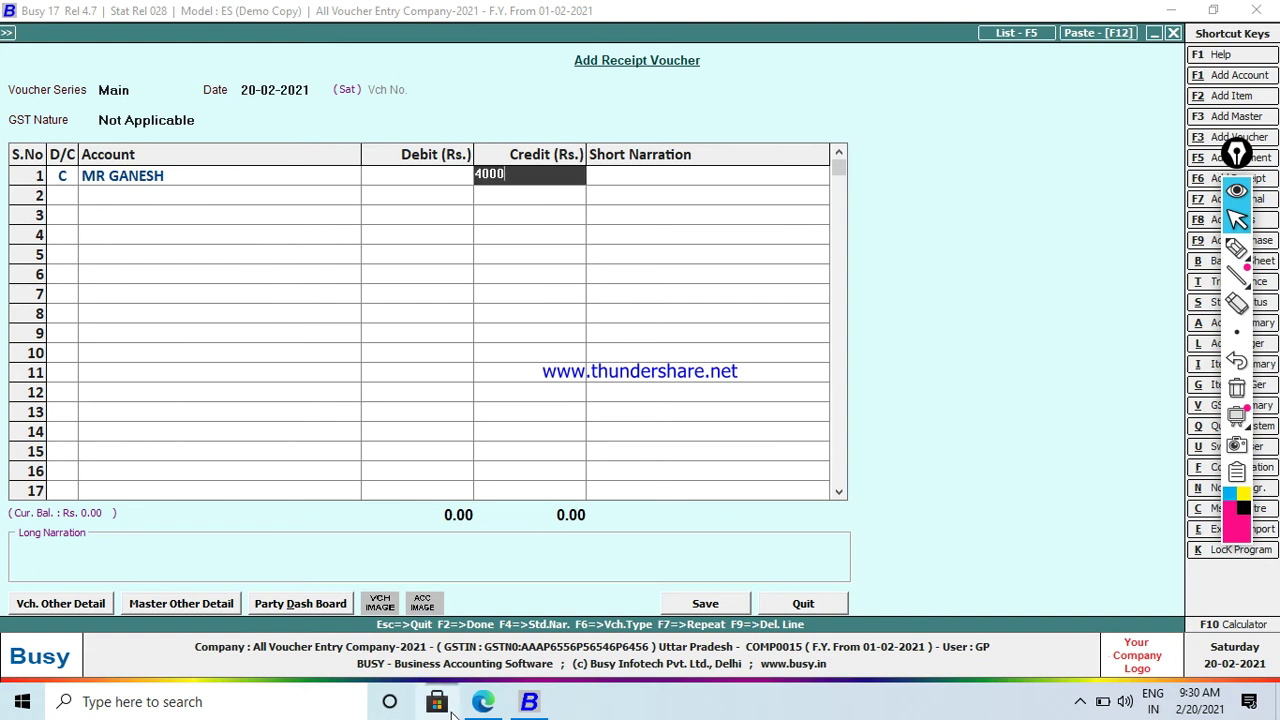
{"action": "key", "text": "Return"}
{"action": "key", "text": "Return"}
Debit the Cash account with 4,000 on the second line of the receipt voucher, without a short narration
{"action": "key", "text": "Return"}
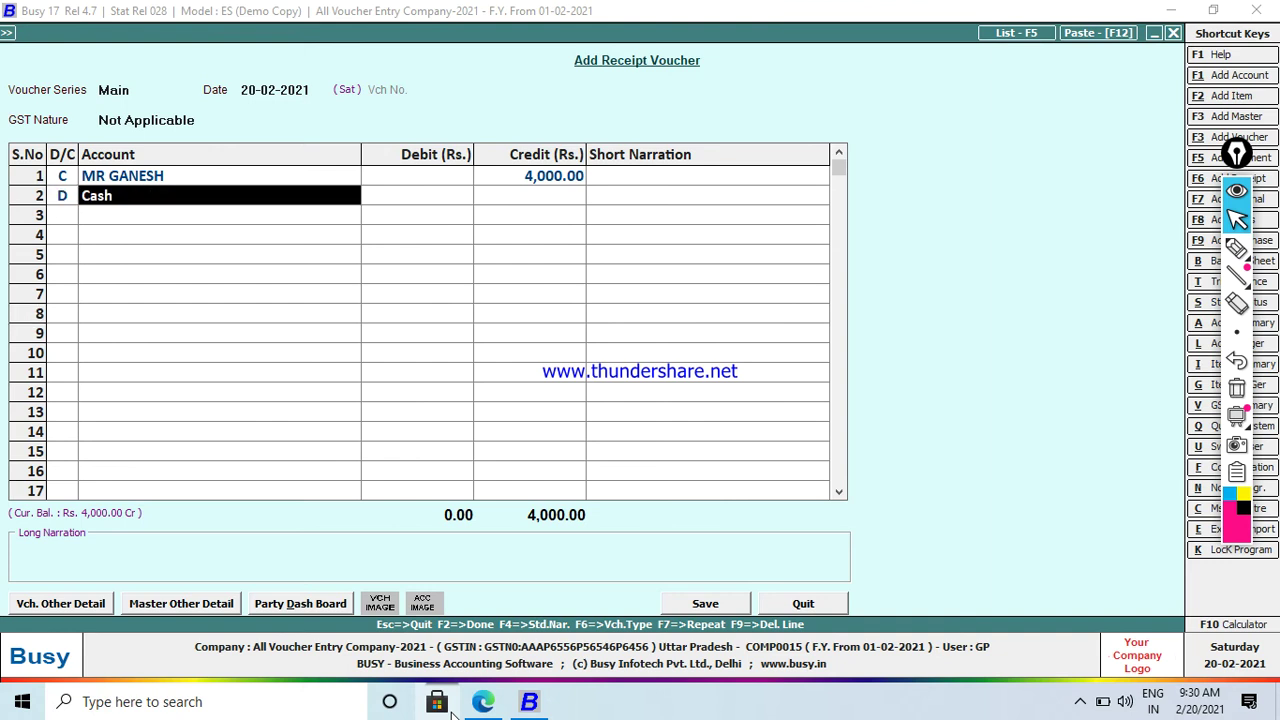
{"action": "key", "text": "Return"}
{"action": "key", "text": "Return"}
{"action": "key", "text": "Return"}
{"action": "key", "text": "Return"}
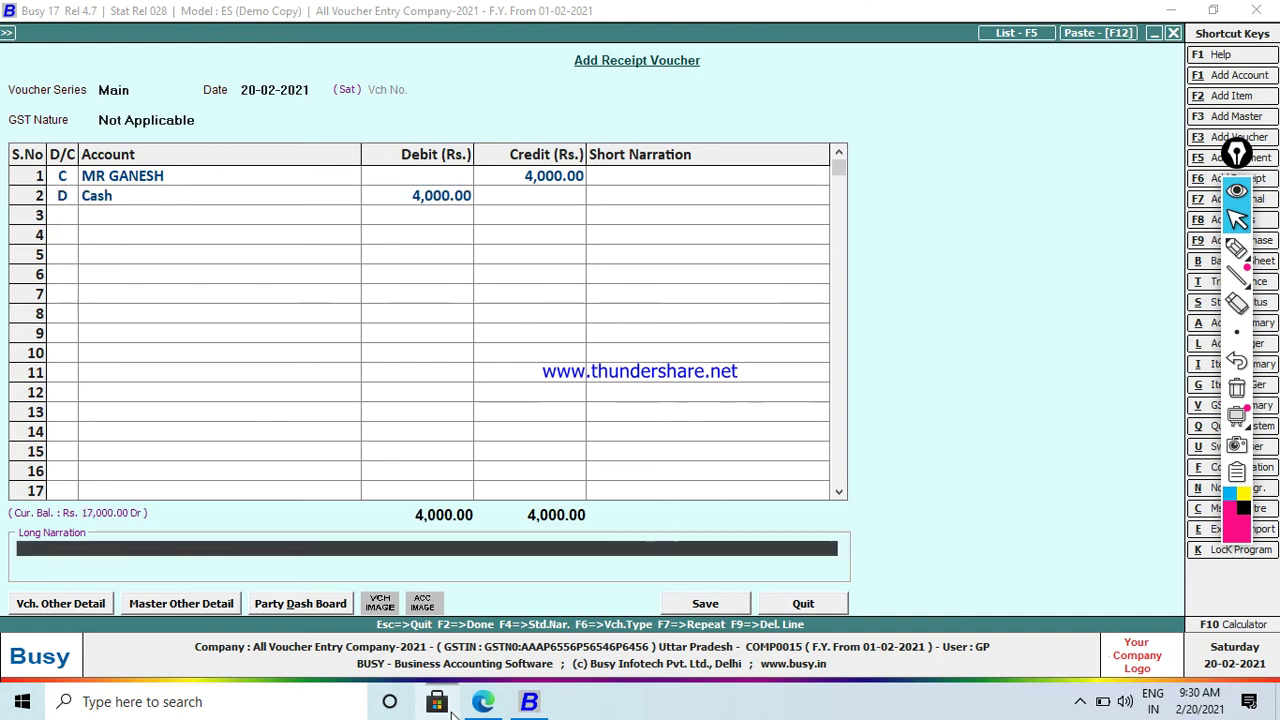
Enter the long narration REC CASH FROM followed by the party's name
{"action": "type", "text": "REC"}
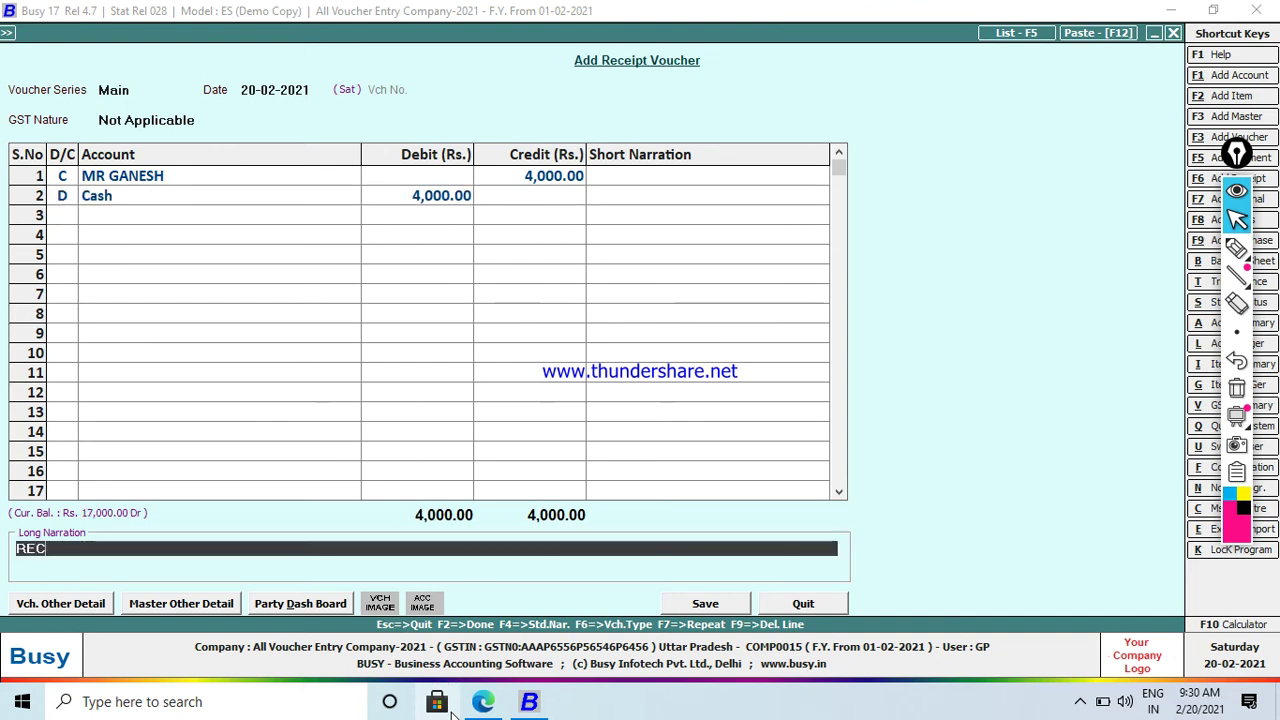
{"action": "type", "text": " CASH FROM MR"}
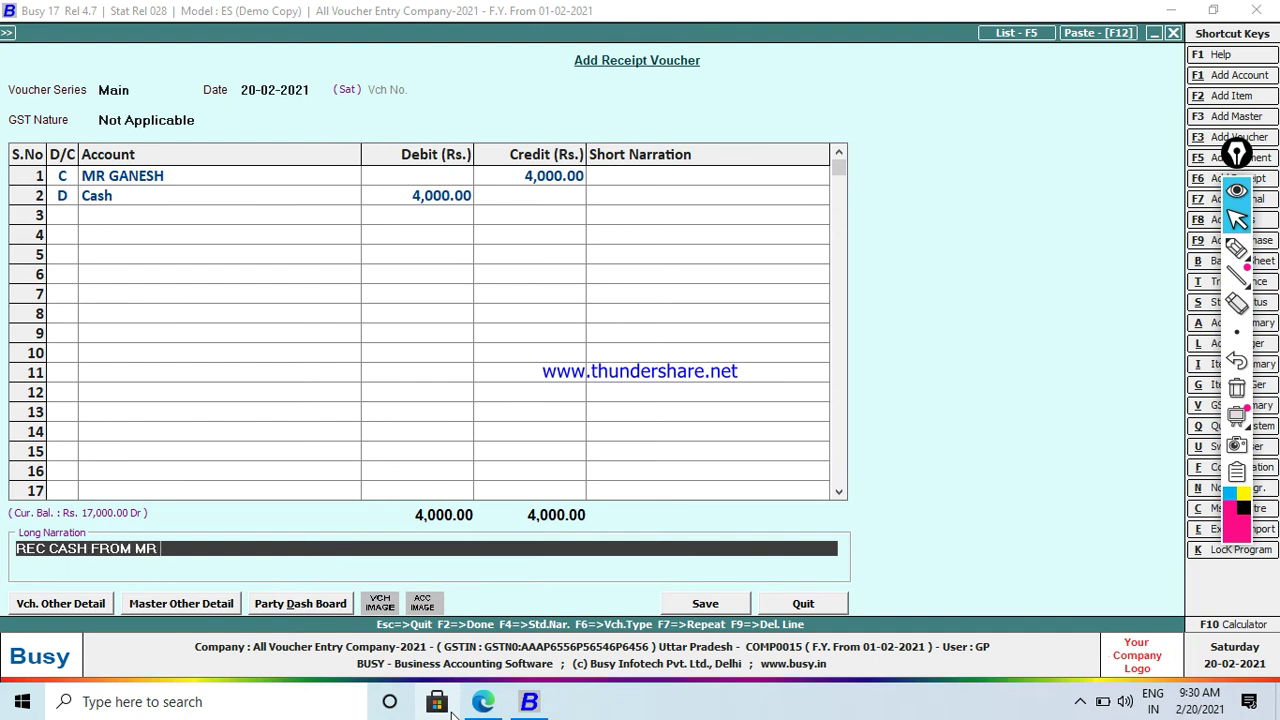
{"action": "type", "text": "GANESH"}
{"action": "key", "text": "Return"}
{"action": "key", "text": "Return"}
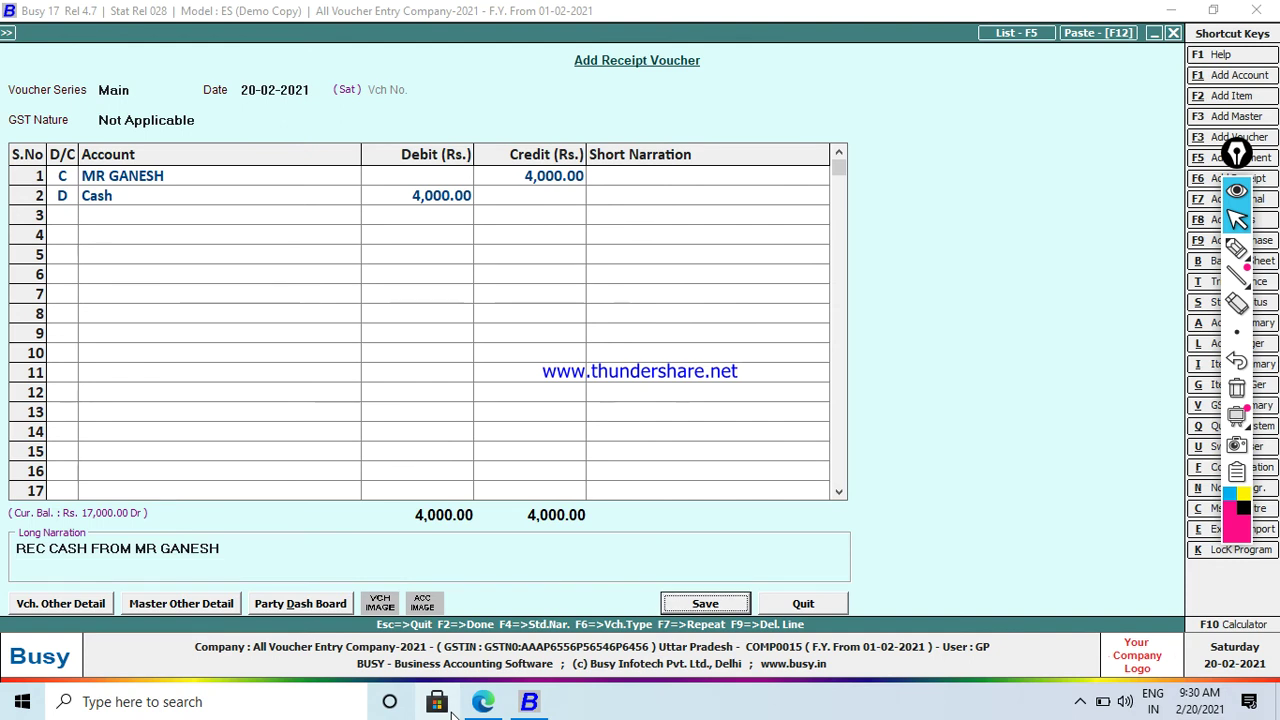
Save the receipt voucher, adjusting the 4,000 bill-by-bill as New Ref. 123 with due date 20-02-2021
{"action": "key", "text": "Return"}
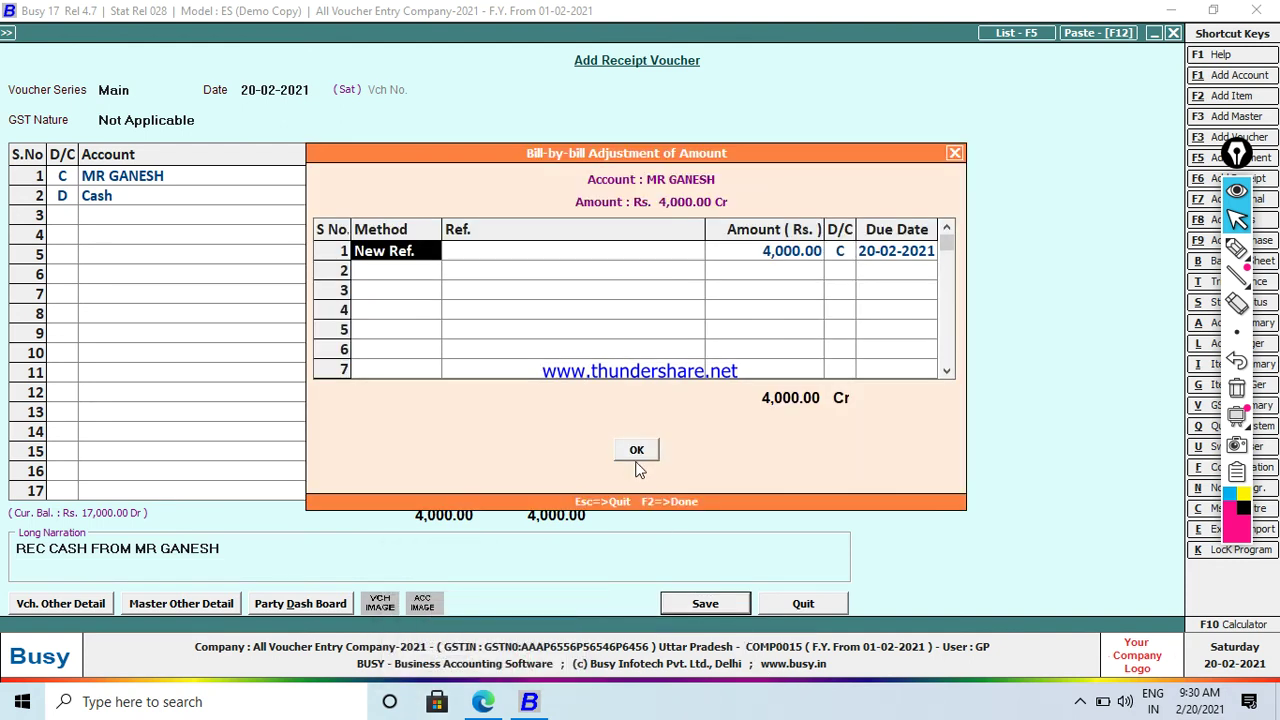
{"action": "key", "text": "Return"}
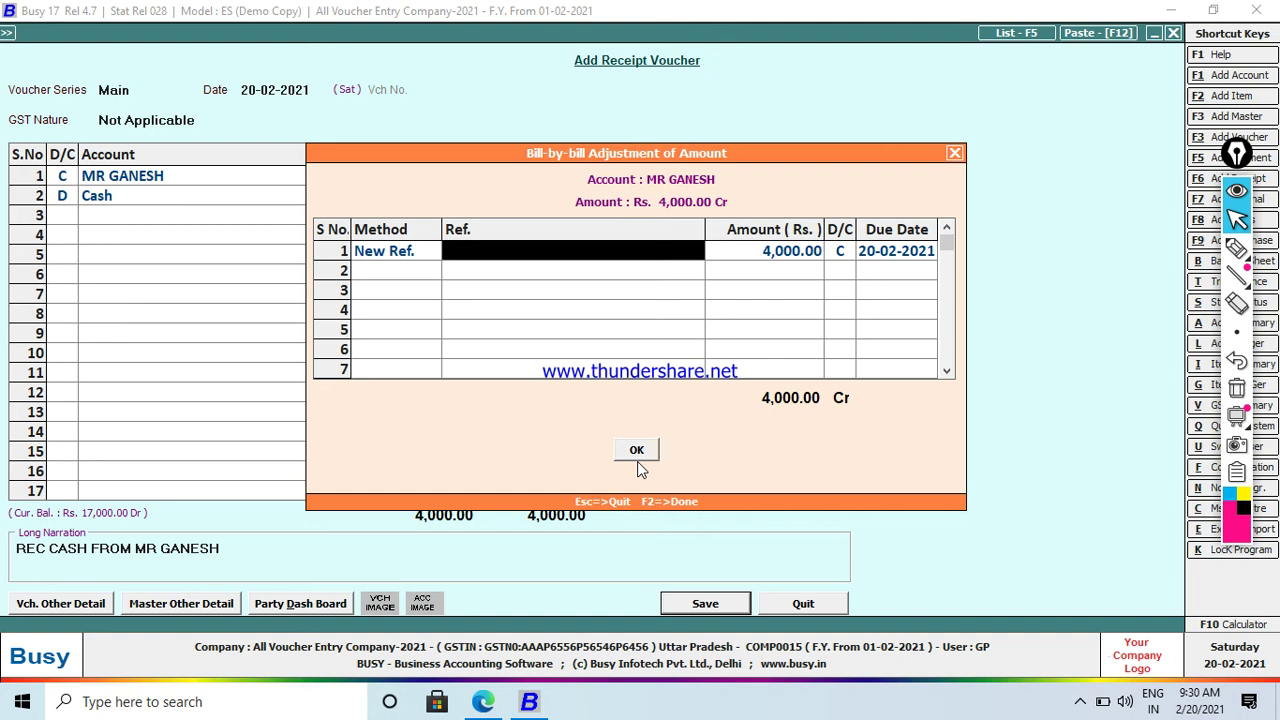
{"action": "type", "text": "123"}
{"action": "key", "text": "Return"}
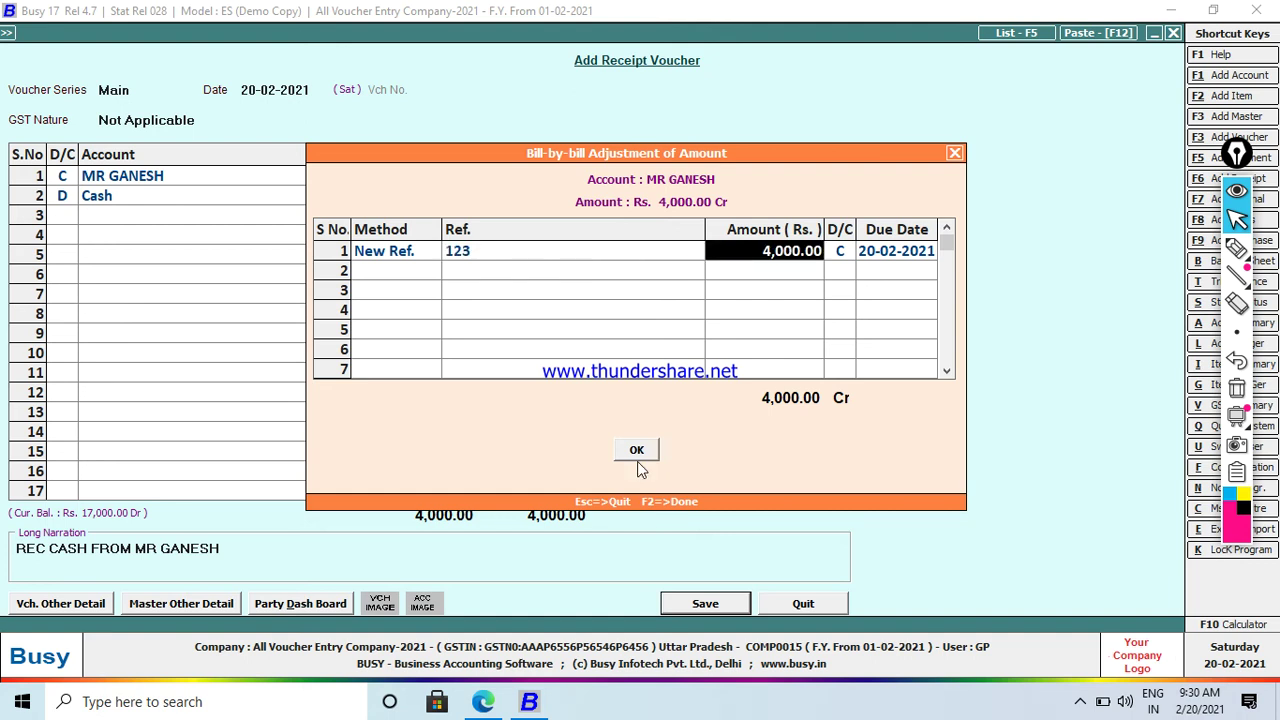
{"action": "key", "text": "Return"}
{"action": "key", "text": "Return"}
{"action": "key", "text": "Return"}
{"action": "key", "text": "Return"}
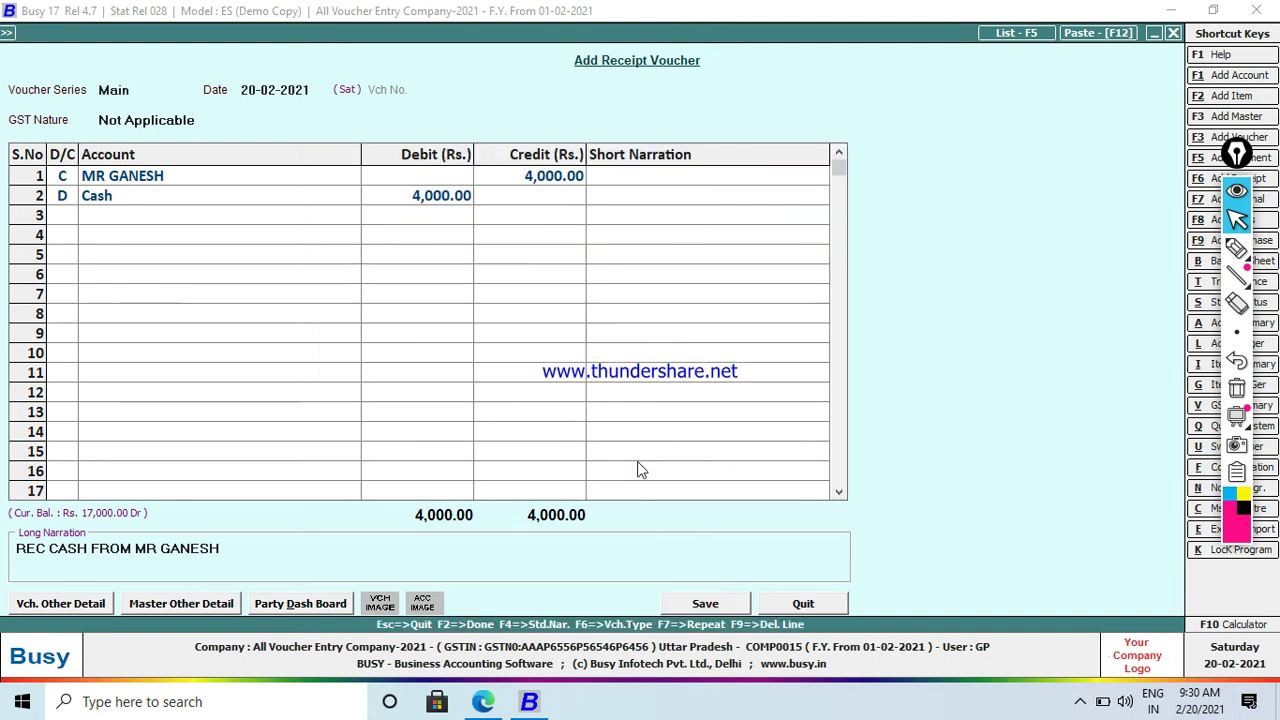
Leave the receipt voucher entry and switch to the question PDF in Edge
{"action": "key", "text": "Escape"}
{"action": "key", "text": "Escape"}
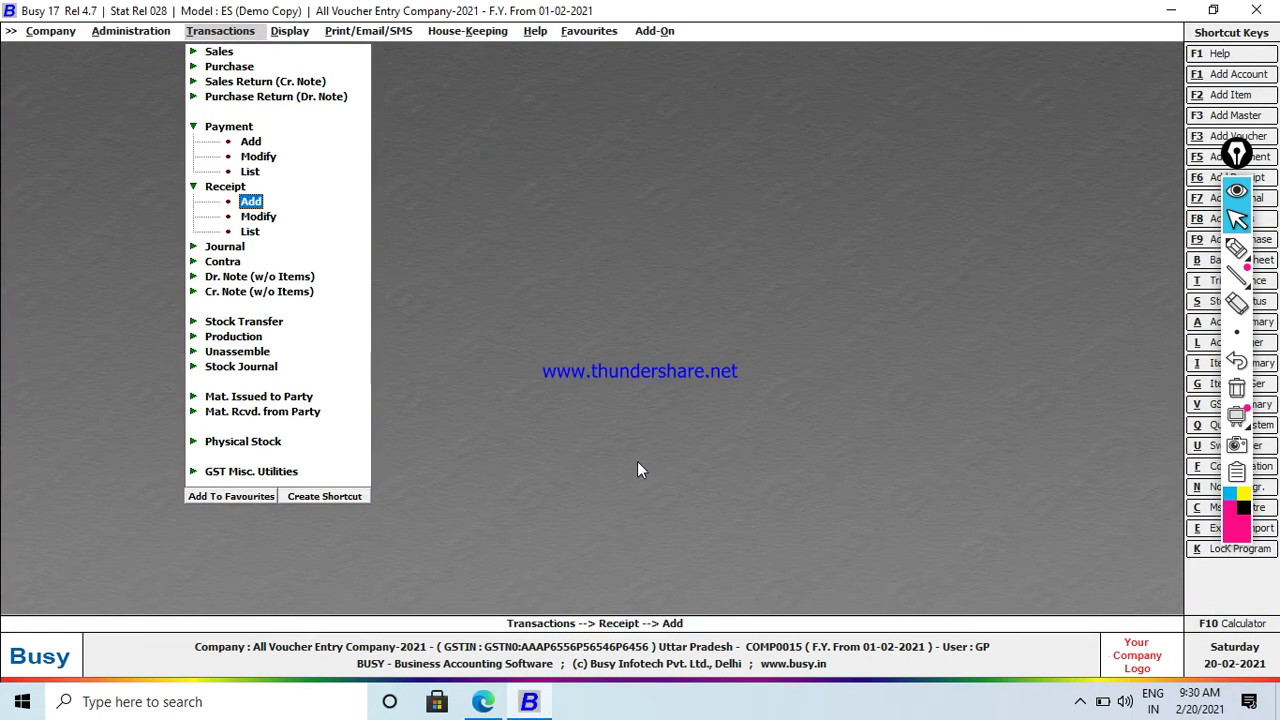
{"action": "left_click", "coordinate": [483, 701]}
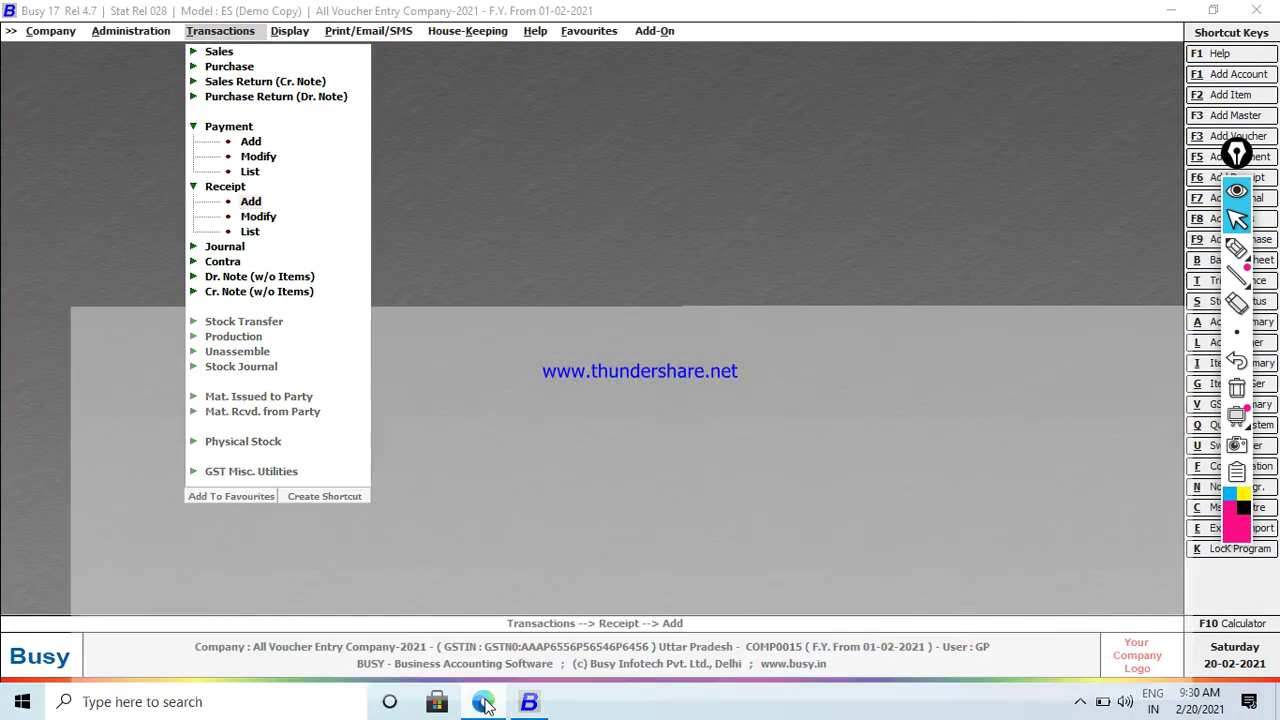
Mark the bus rent transaction in the question, switch to Busy and start a payment voucher dated 20-02-2021 with GST nature Not Applicable/Non-GST
{"action": "left_click_drag", "start_coordinate": [216, 547], "coordinate": [493, 551]}
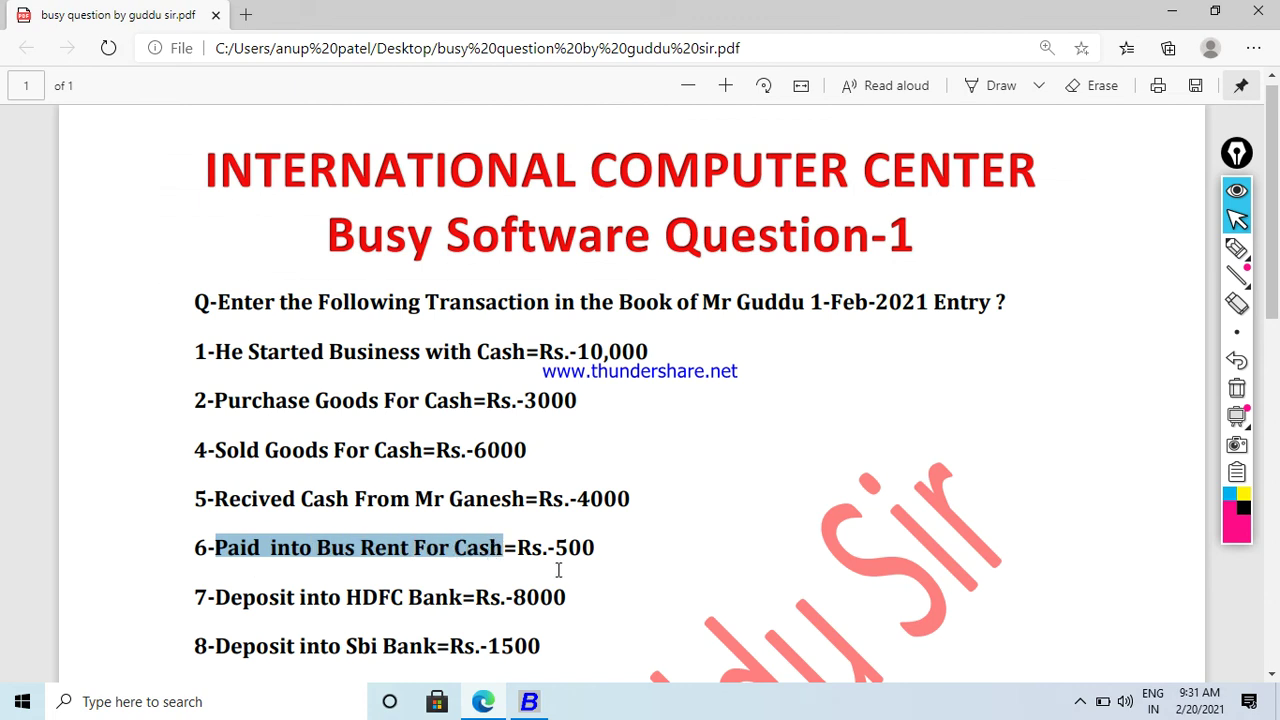
{"action": "left_click", "coordinate": [529, 701]}
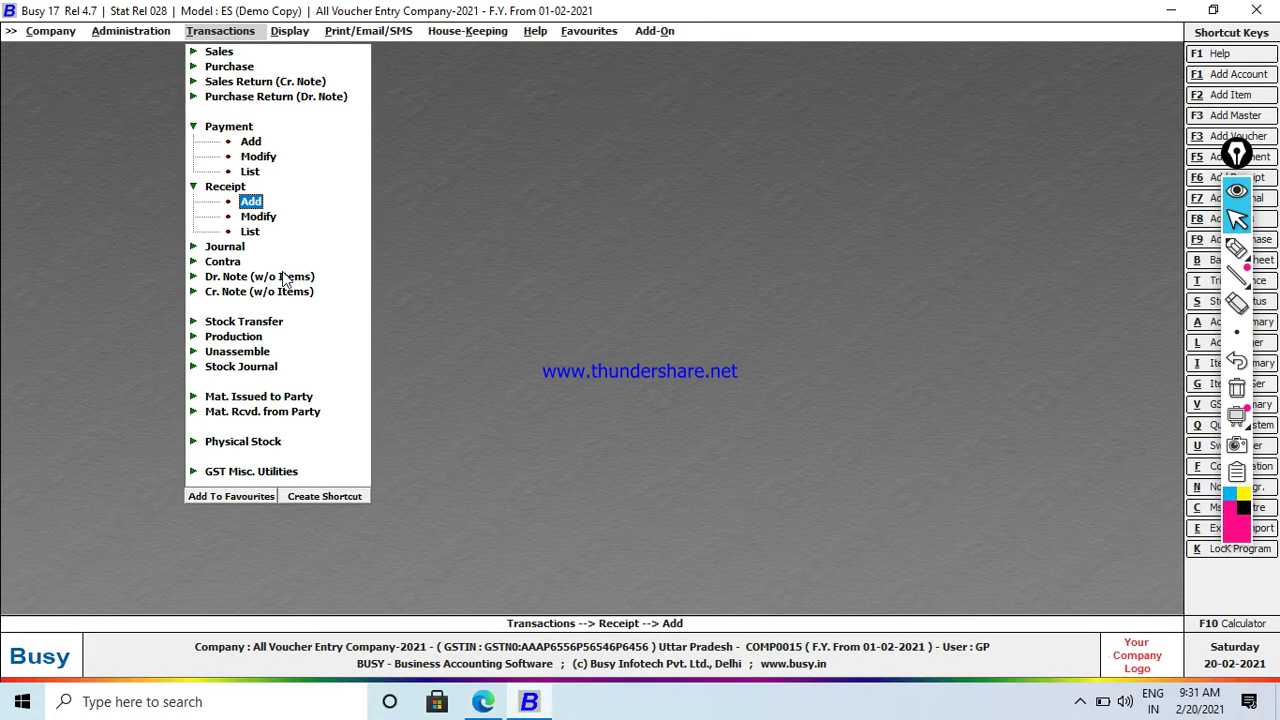
{"action": "key", "text": "Up"}
{"action": "key", "text": "Up"}
{"action": "key", "text": "Up"}
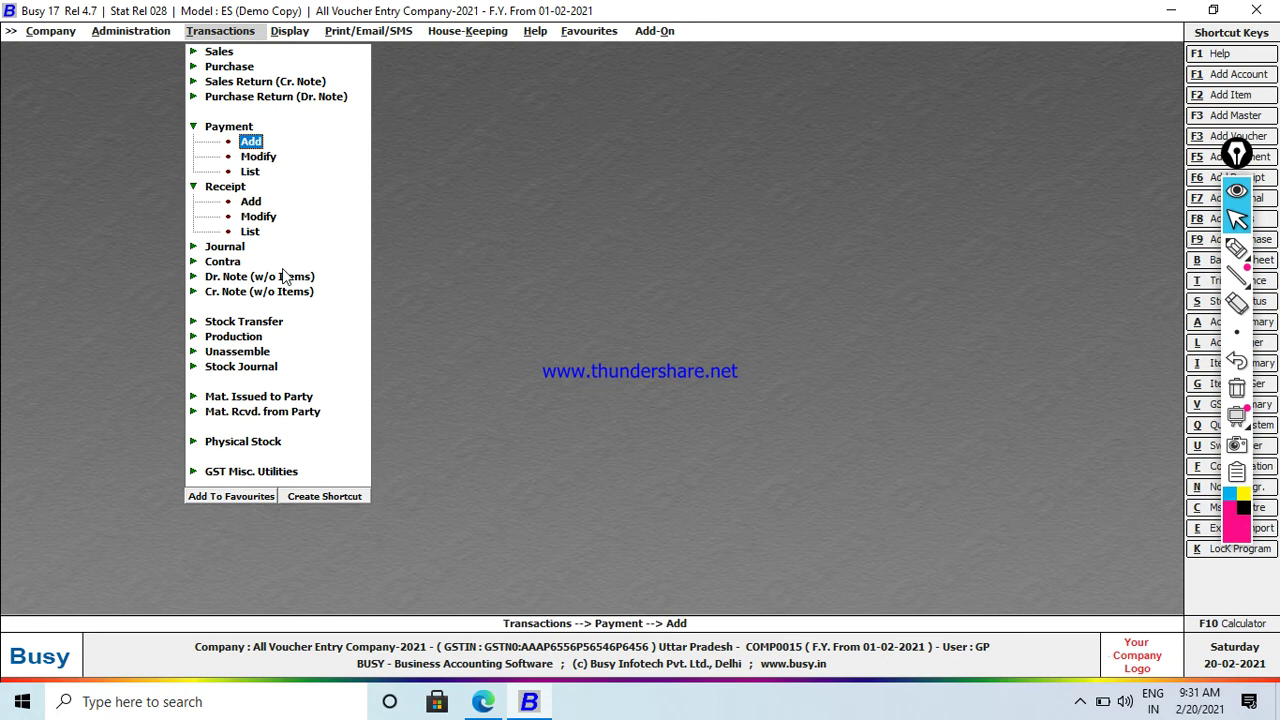
{"action": "left_click", "coordinate": [282, 269]}
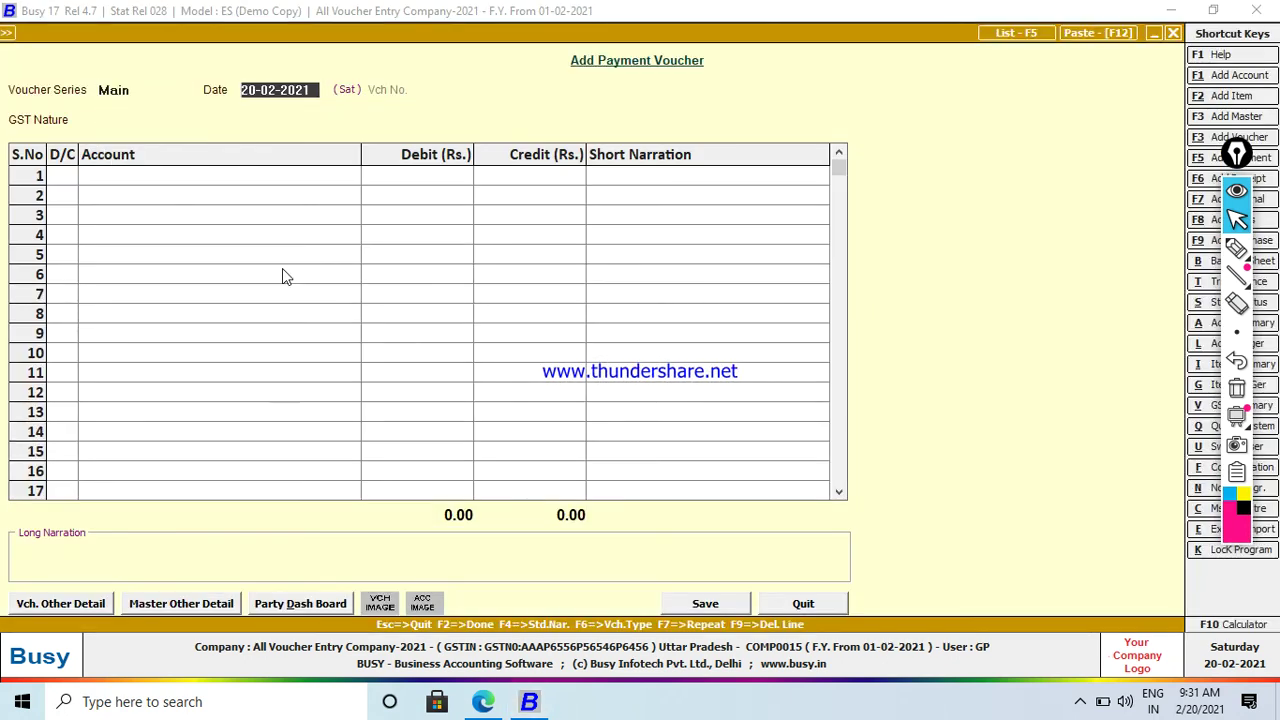
{"action": "key", "text": "Return"}
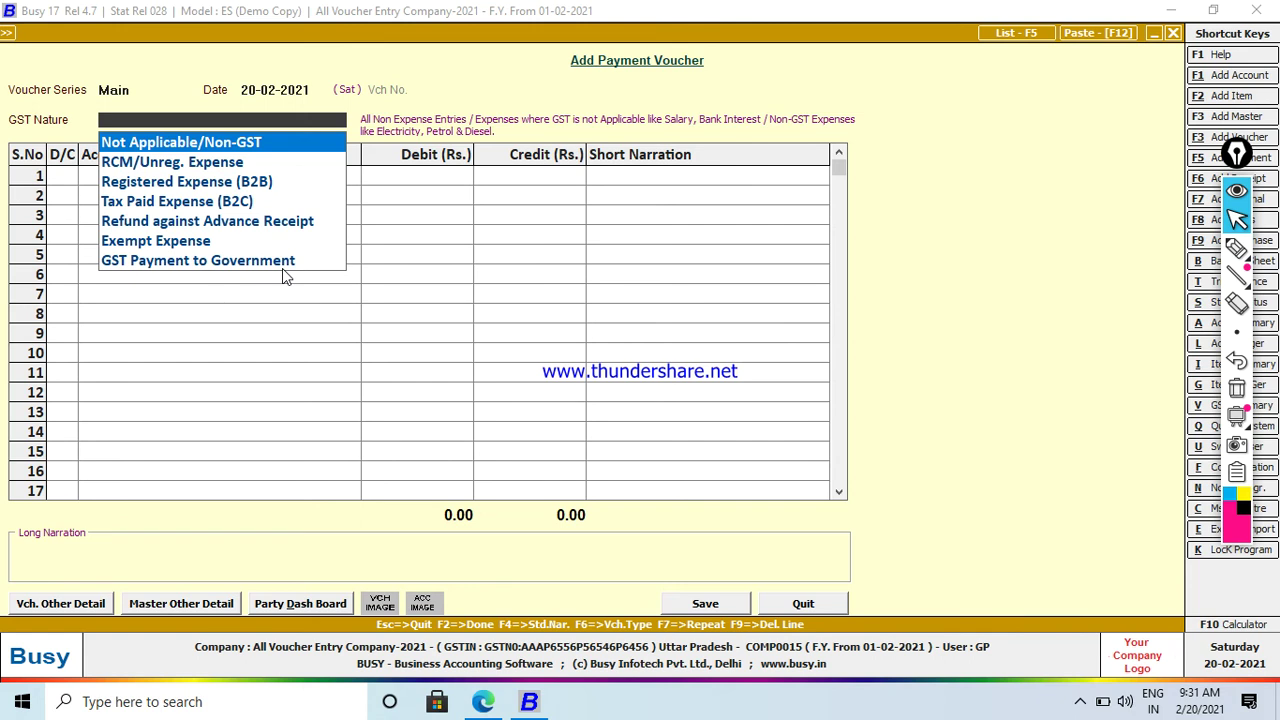
{"action": "key", "text": "Return"}
{"action": "key", "text": "Return"}
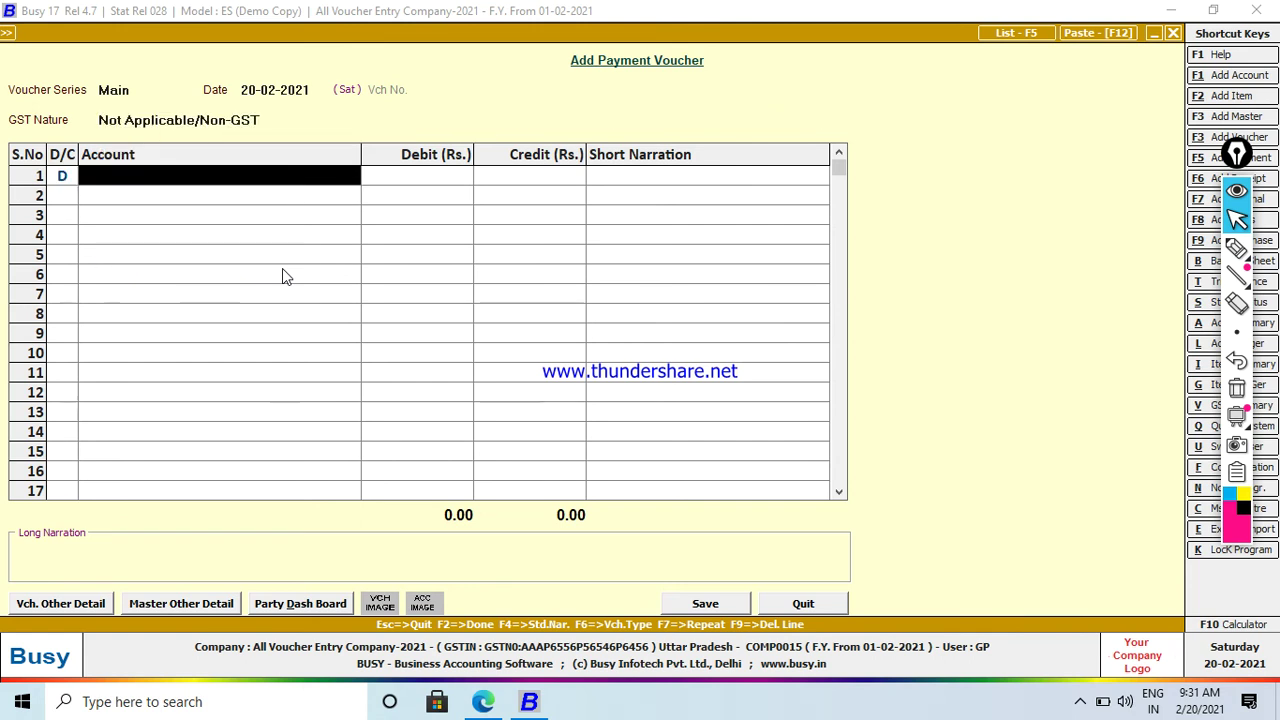
Debit BUS RENT with 500 and credit Cash with 500 in the payment voucher, leaving the short narrations blank
{"action": "type", "text": "bU"}
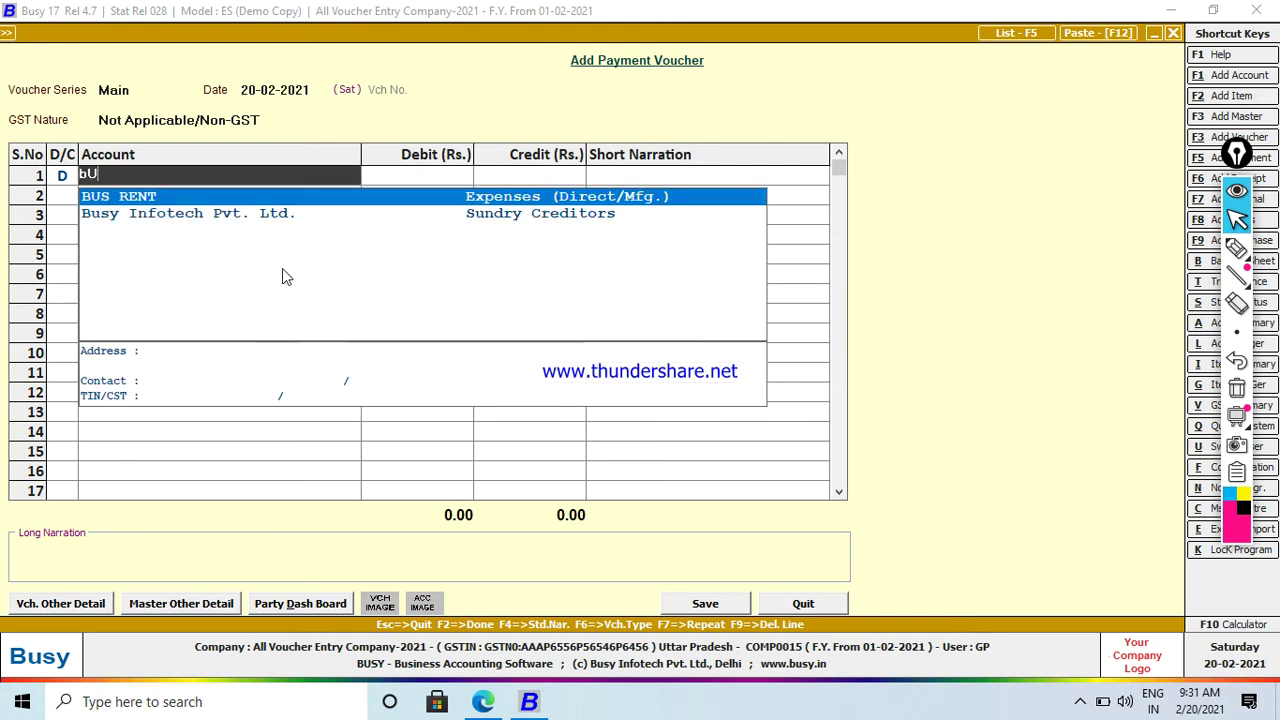
{"action": "key", "text": "Return"}
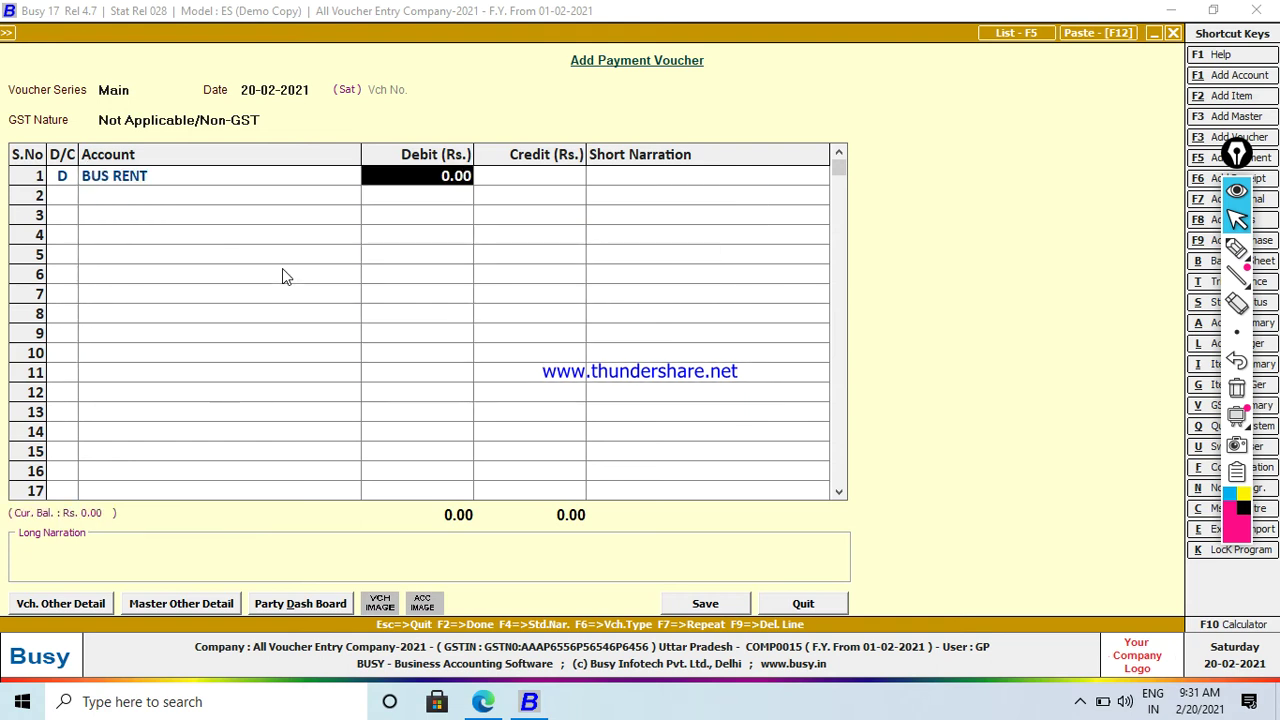
{"action": "type", "text": "500"}
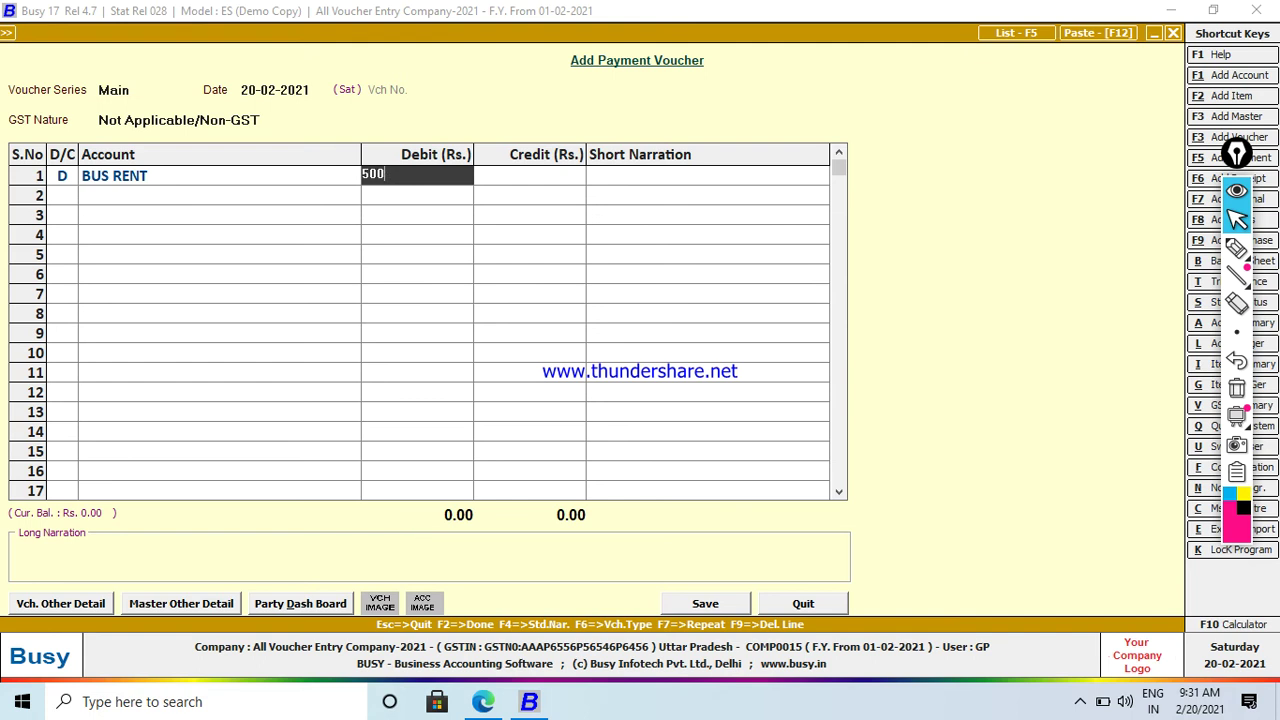
{"action": "key", "text": "Return"}
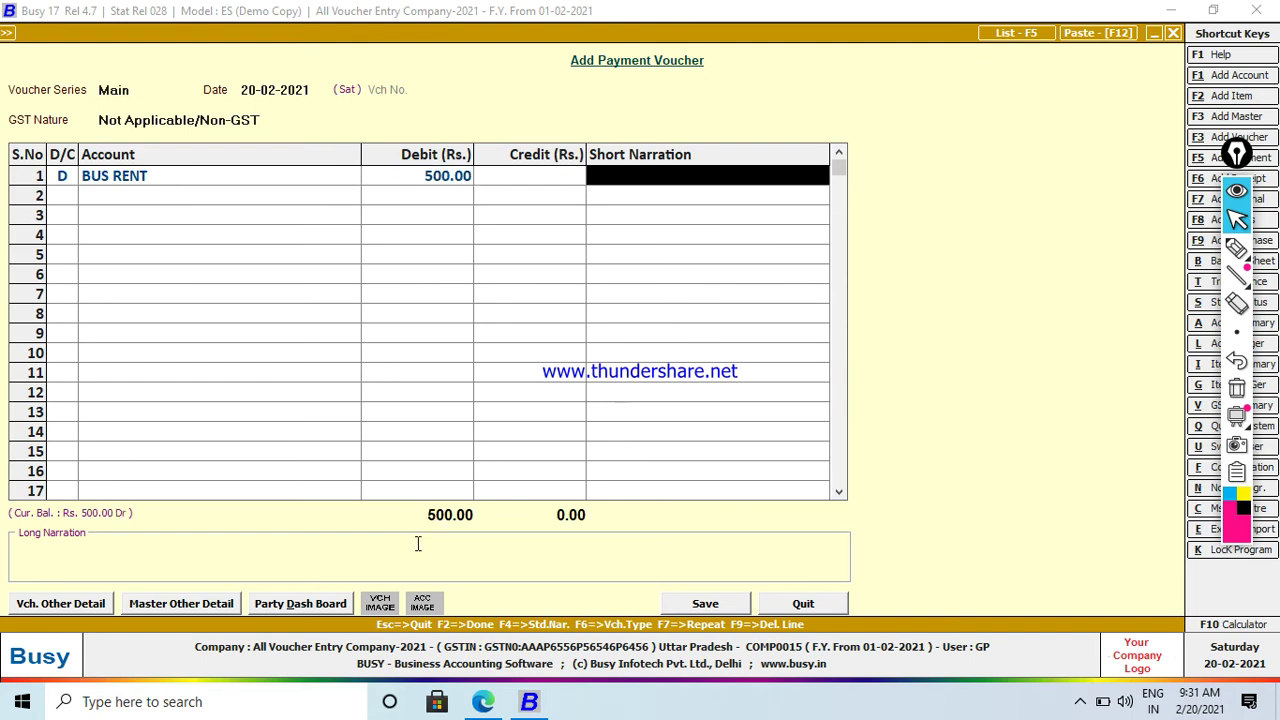
{"action": "key", "text": "Return"}
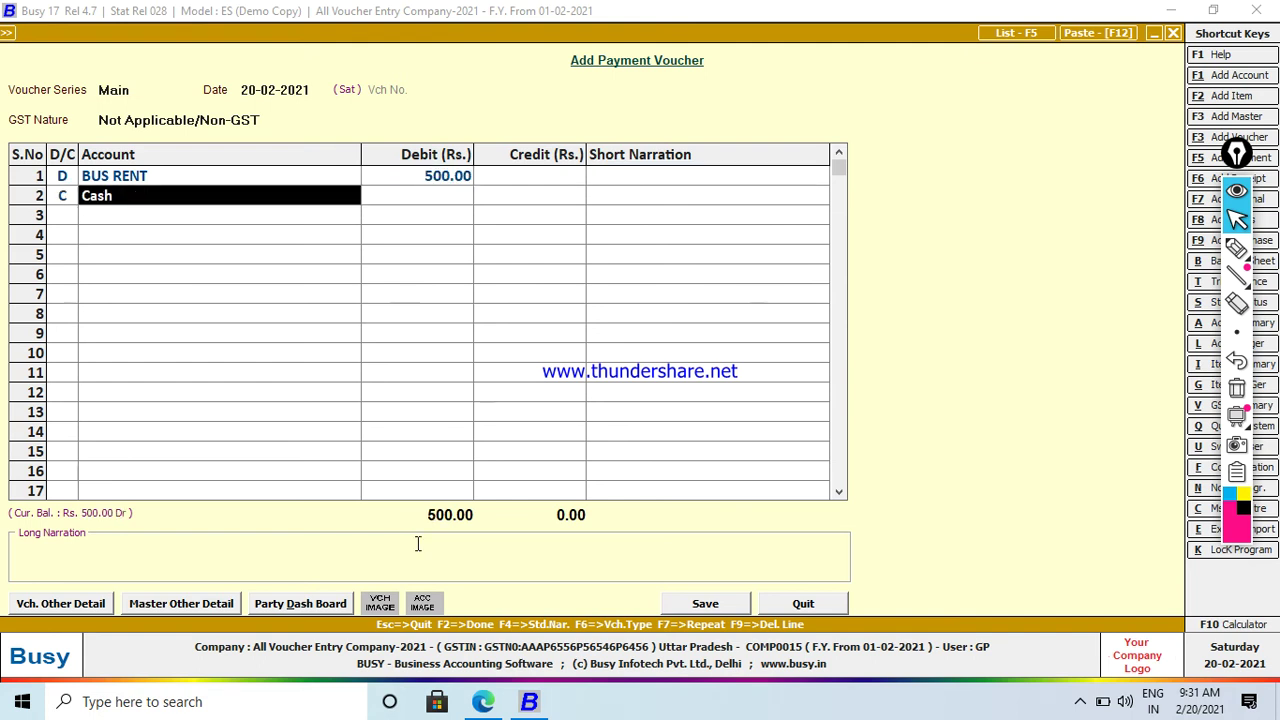
{"action": "key", "text": "Return"}
{"action": "key", "text": "Return"}
{"action": "key", "text": "Return"}
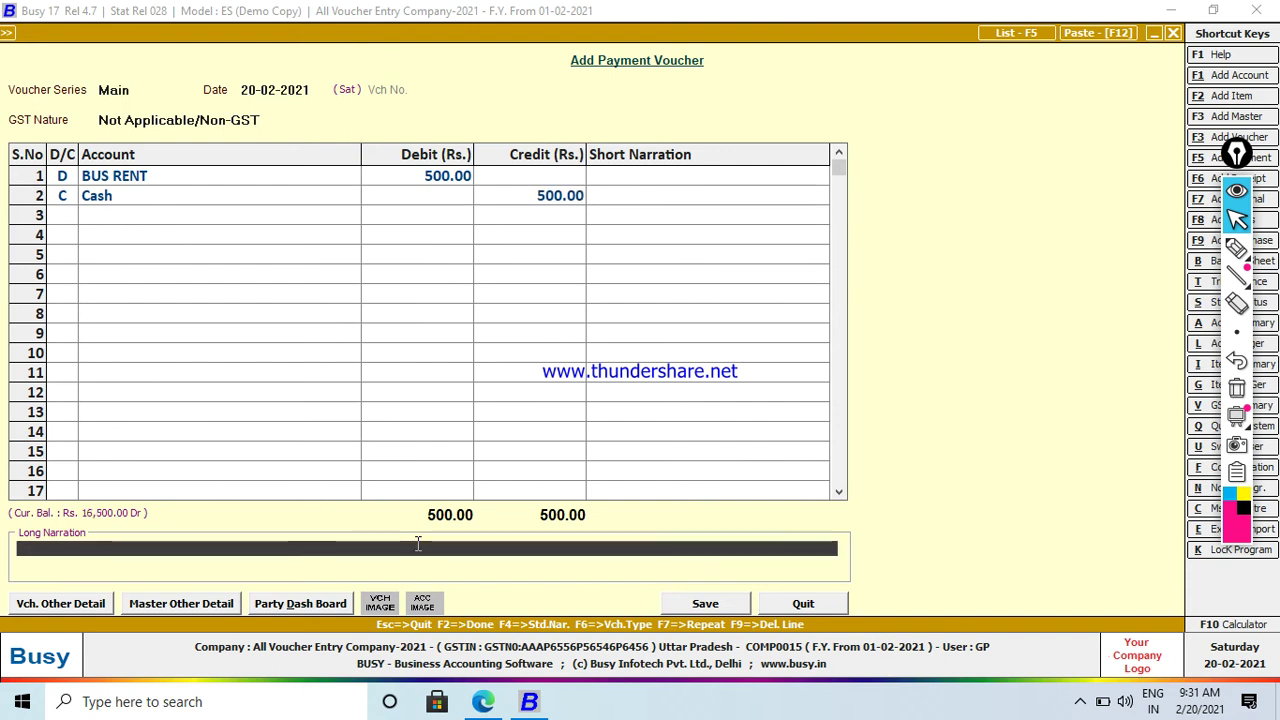
Choose the standard narration PAID INTO BUS RENT for the payment voucher and save the voucher
{"action": "key", "text": "Return"}
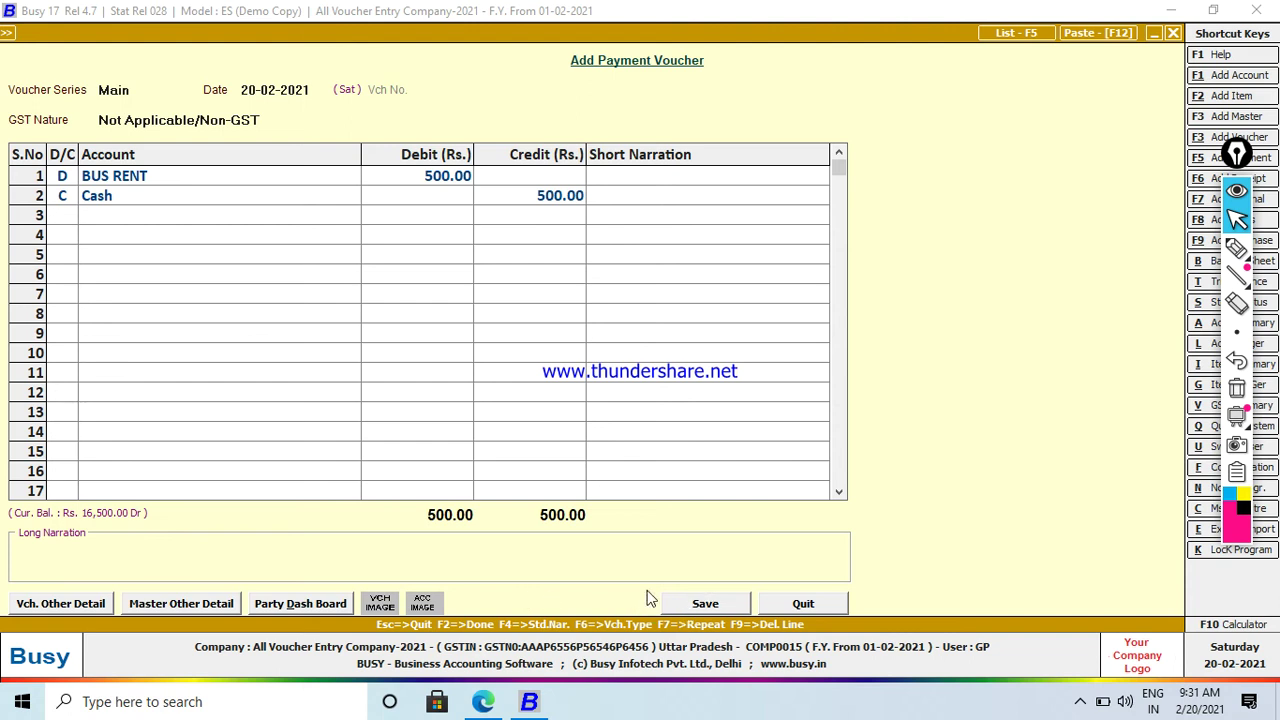
{"action": "left_click", "coordinate": [157, 553]}
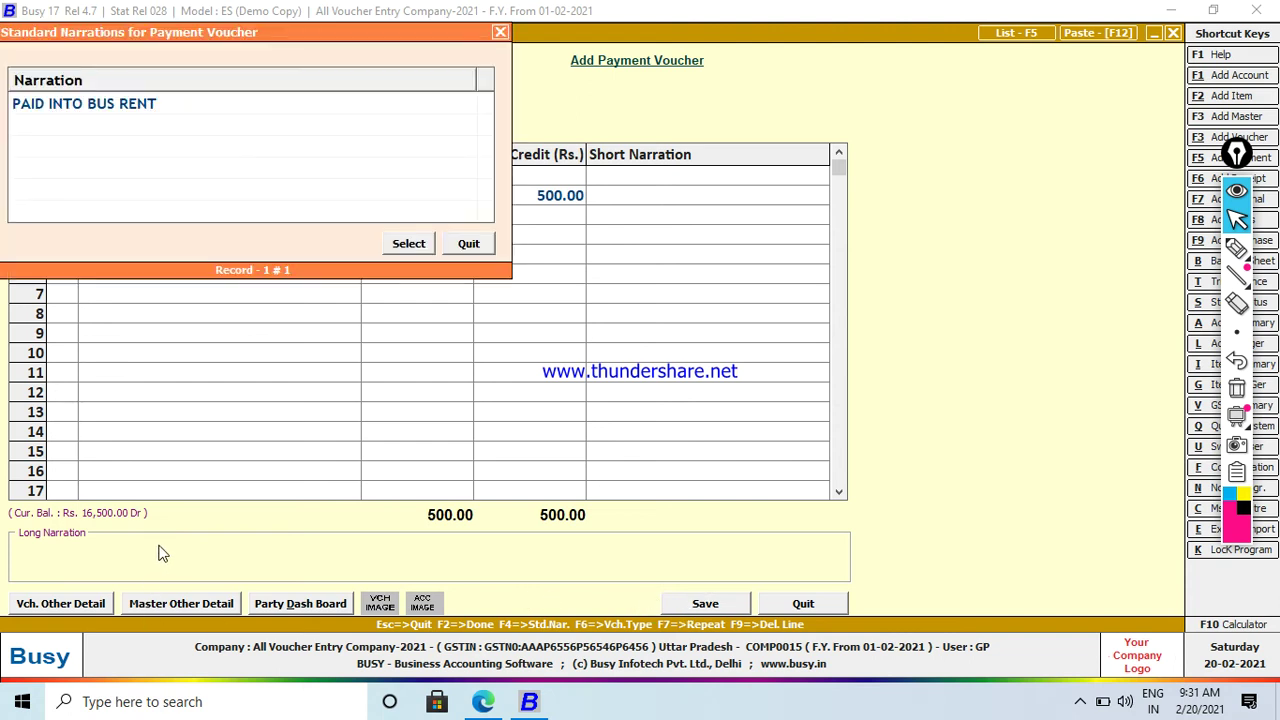
{"action": "key", "text": "alt+Tab"}
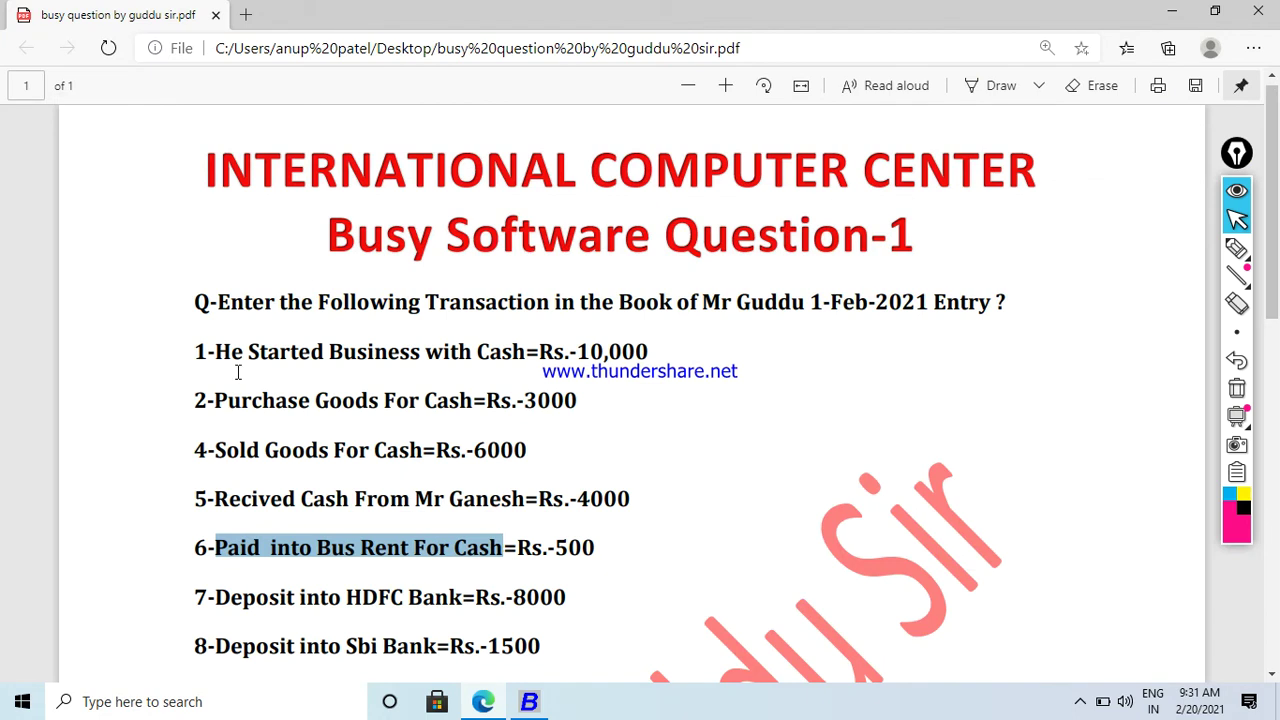
{"action": "key", "text": "alt+Tab"}
{"action": "left_click", "coordinate": [409, 243]}
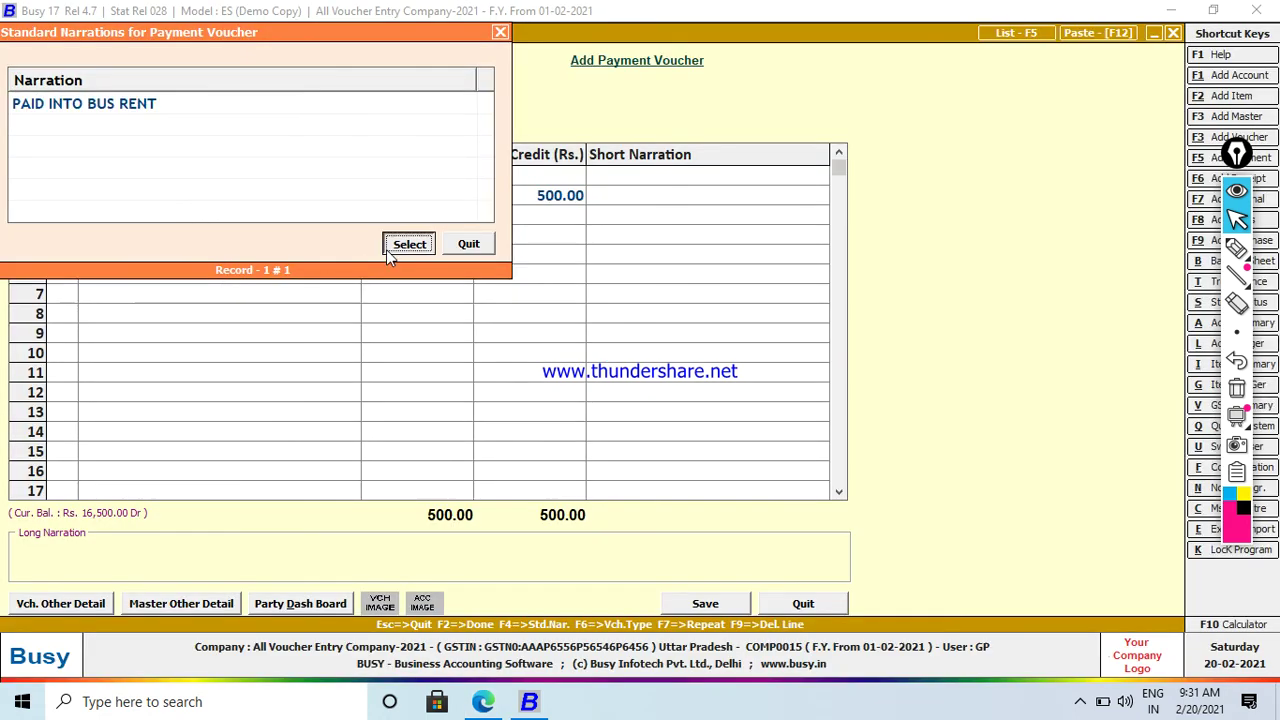
{"action": "left_click", "coordinate": [687, 608]}
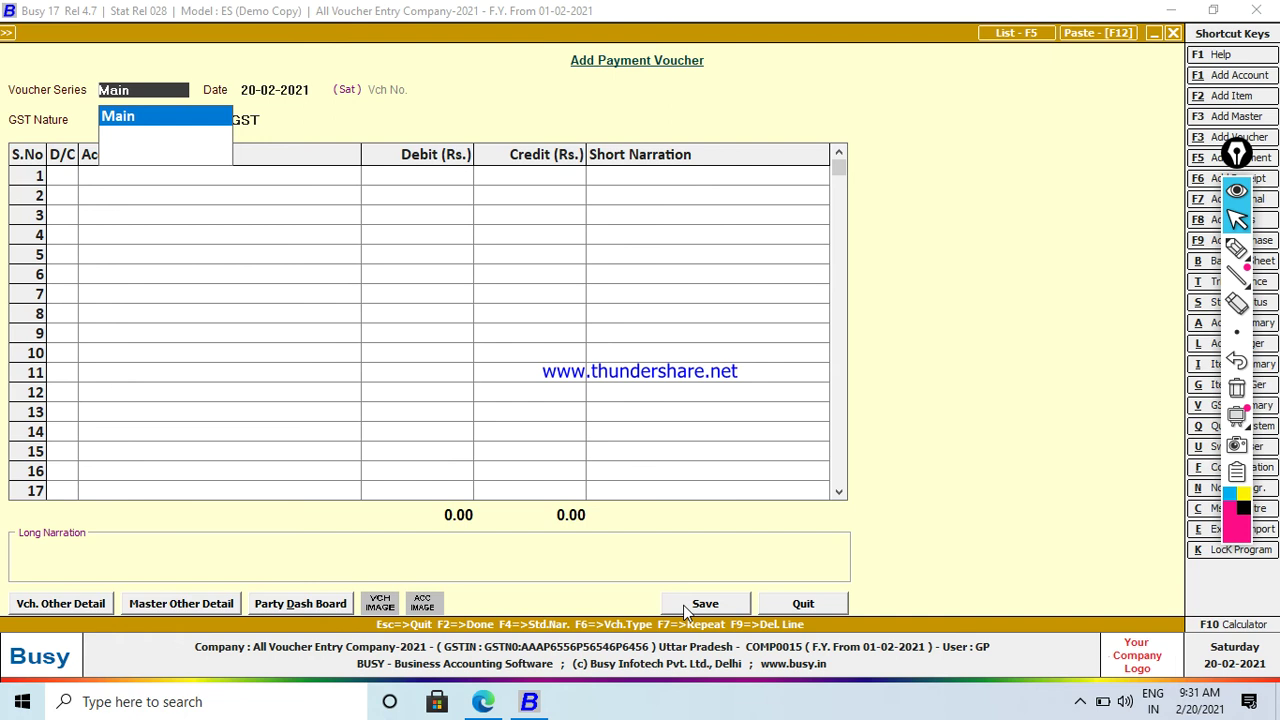
Check the HDFC Bank deposit transaction in the question PDF in Edge, return to Busy and leave the payment voucher entry
{"action": "left_click", "coordinate": [484, 703]}
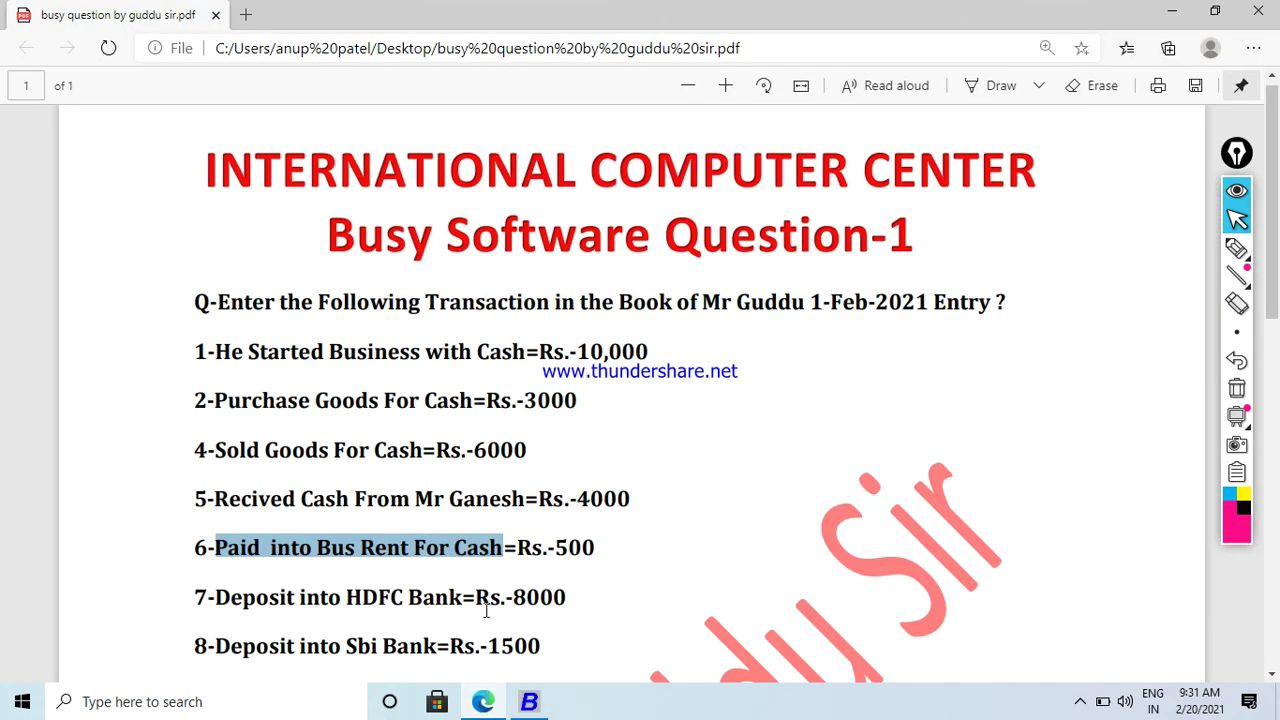
{"action": "left_click", "coordinate": [538, 704]}
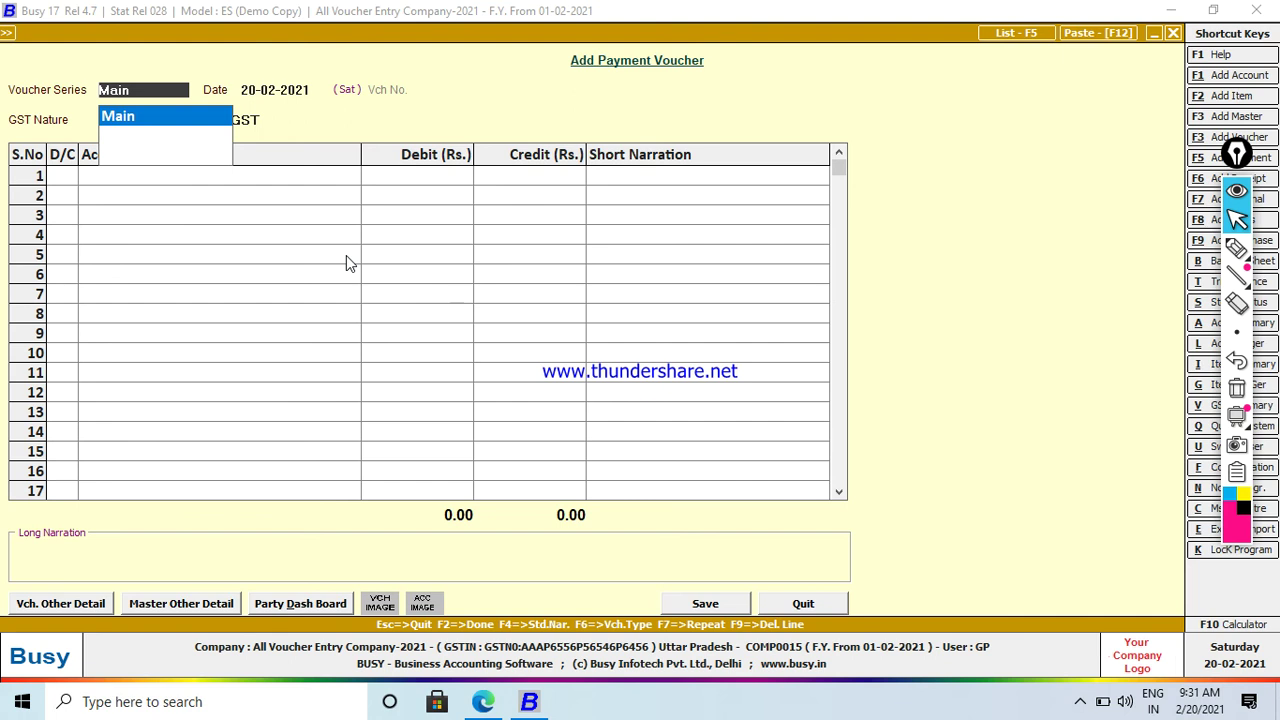
{"action": "key", "text": "Escape"}
{"action": "key", "text": "Escape"}
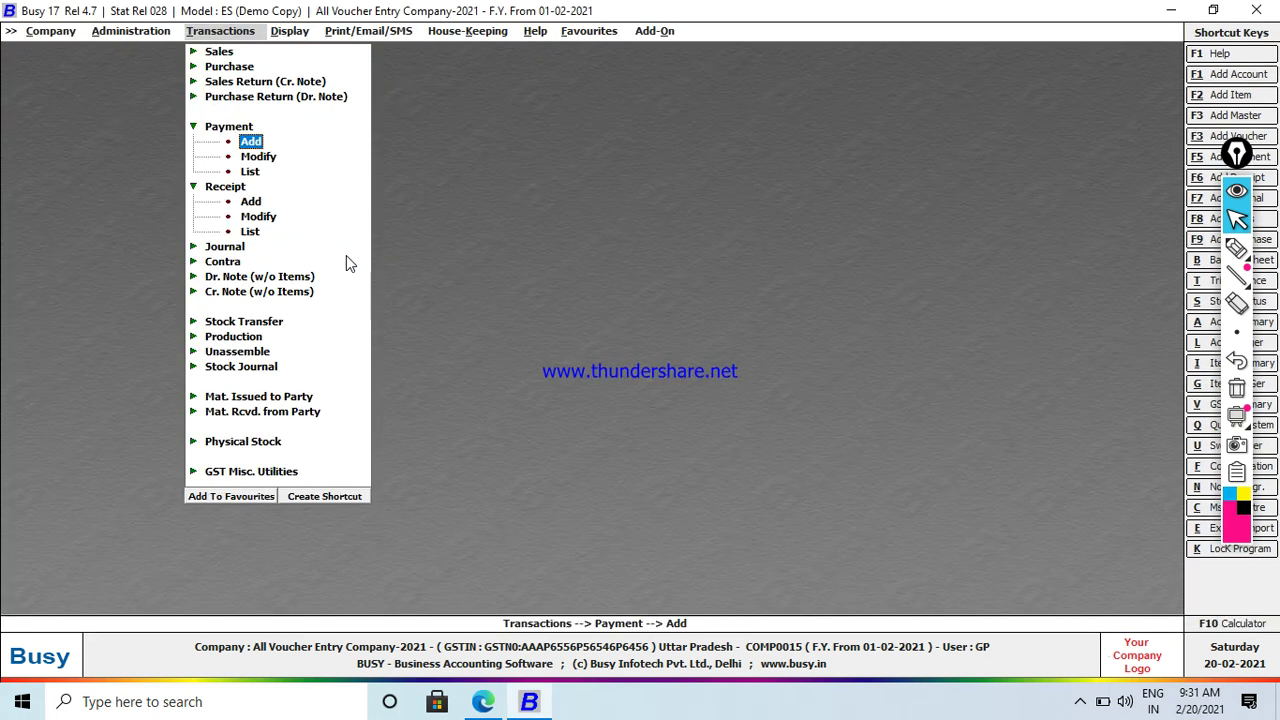
Start a new contra voucher in the Main series with the date 20-02-2021
{"action": "key", "text": "Down"}
{"action": "key", "text": "Down"}
{"action": "key", "text": "Down"}
{"action": "key", "text": "Down"}
{"action": "key", "text": "Down"}
{"action": "key", "text": "Down"}
{"action": "key", "text": "Down"}
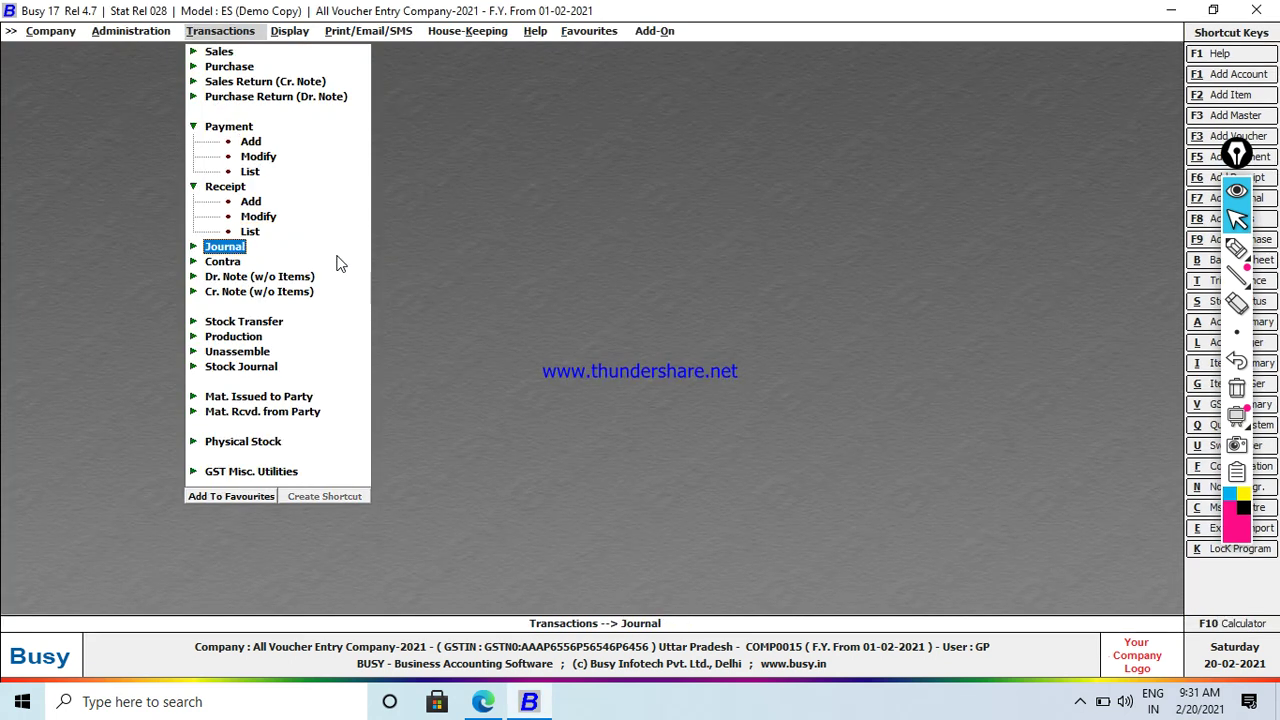
{"action": "key", "text": "Down"}
{"action": "key", "text": "Return"}
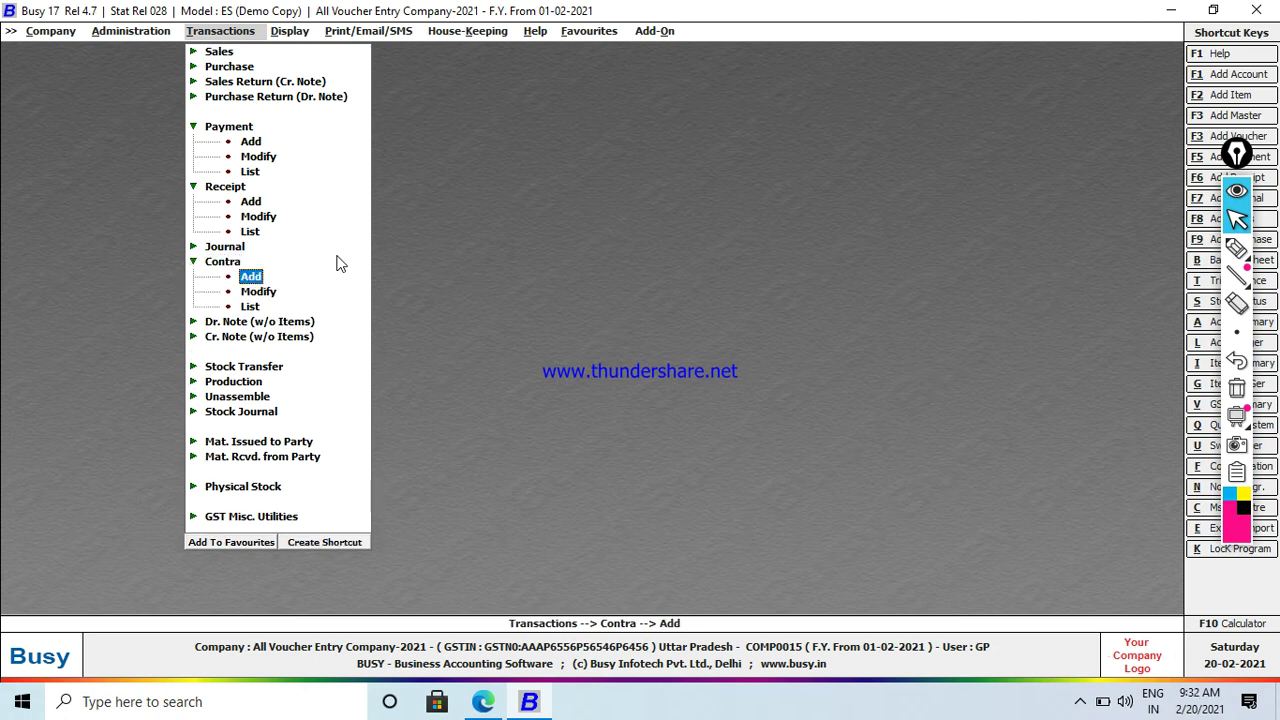
{"action": "key", "text": "Return"}
{"action": "key", "text": "Return"}
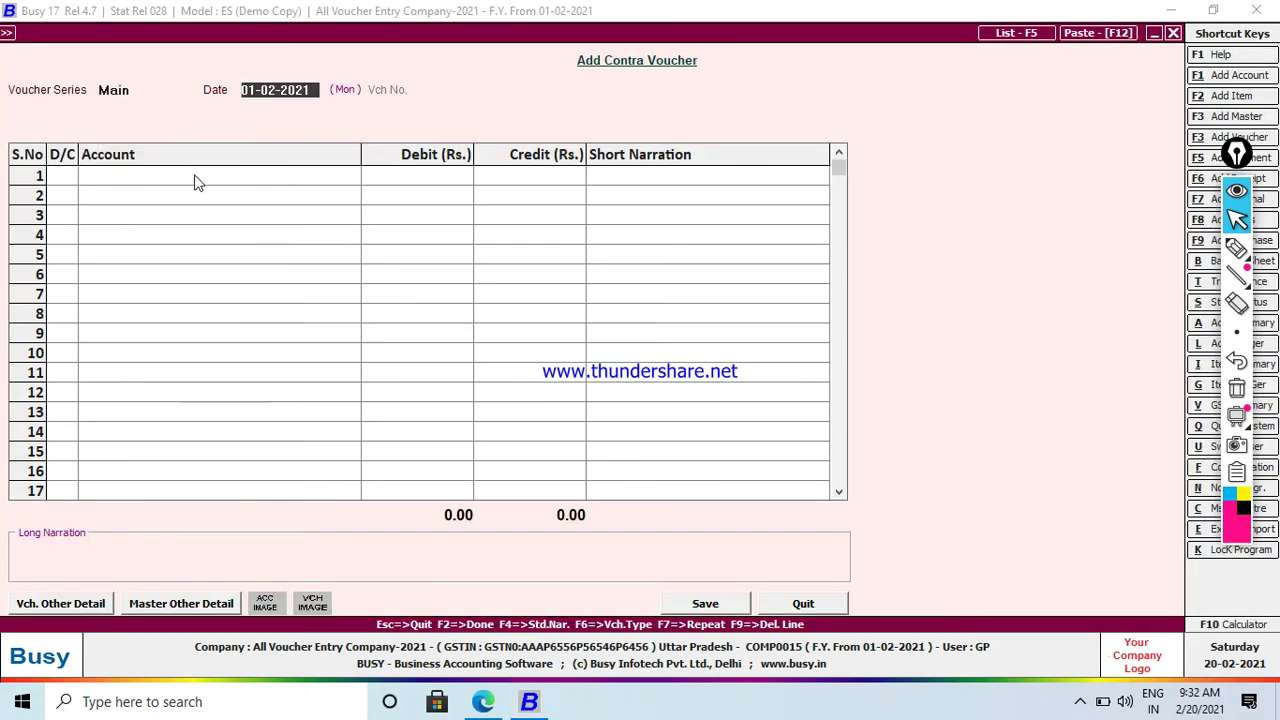
{"action": "type", "text": "20"}
{"action": "key", "text": "Return"}
{"action": "key", "text": "Return"}
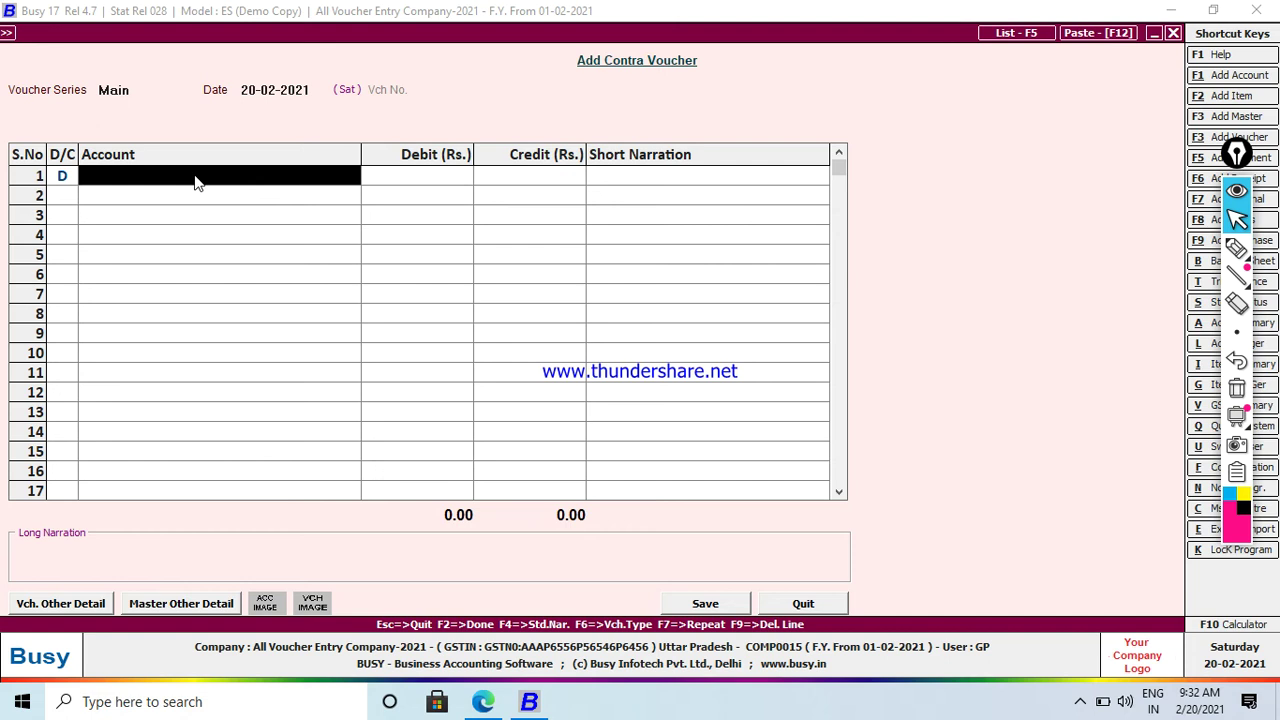
Debit HDFC BANK and credit Cash with 8,000 in the contra voucher, and save it without any narration
{"action": "key", "text": "Return"}
{"action": "key", "text": "Return"}
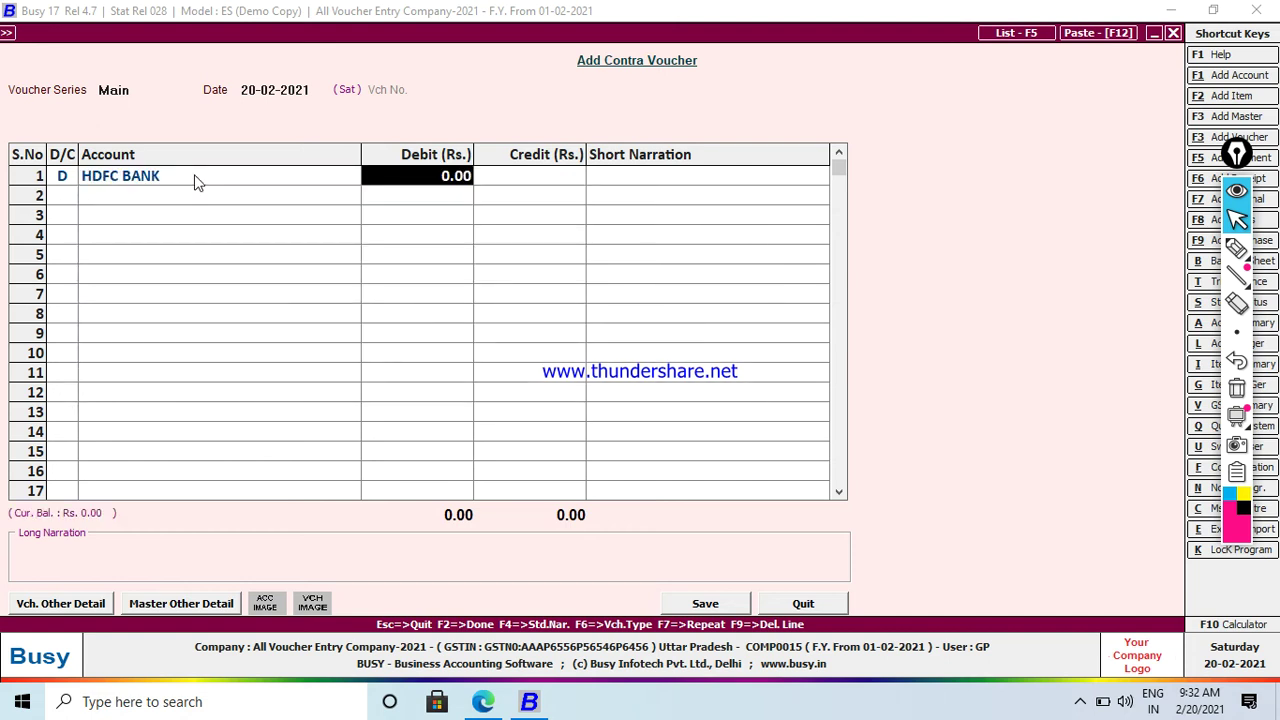
{"action": "type", "text": "8000"}
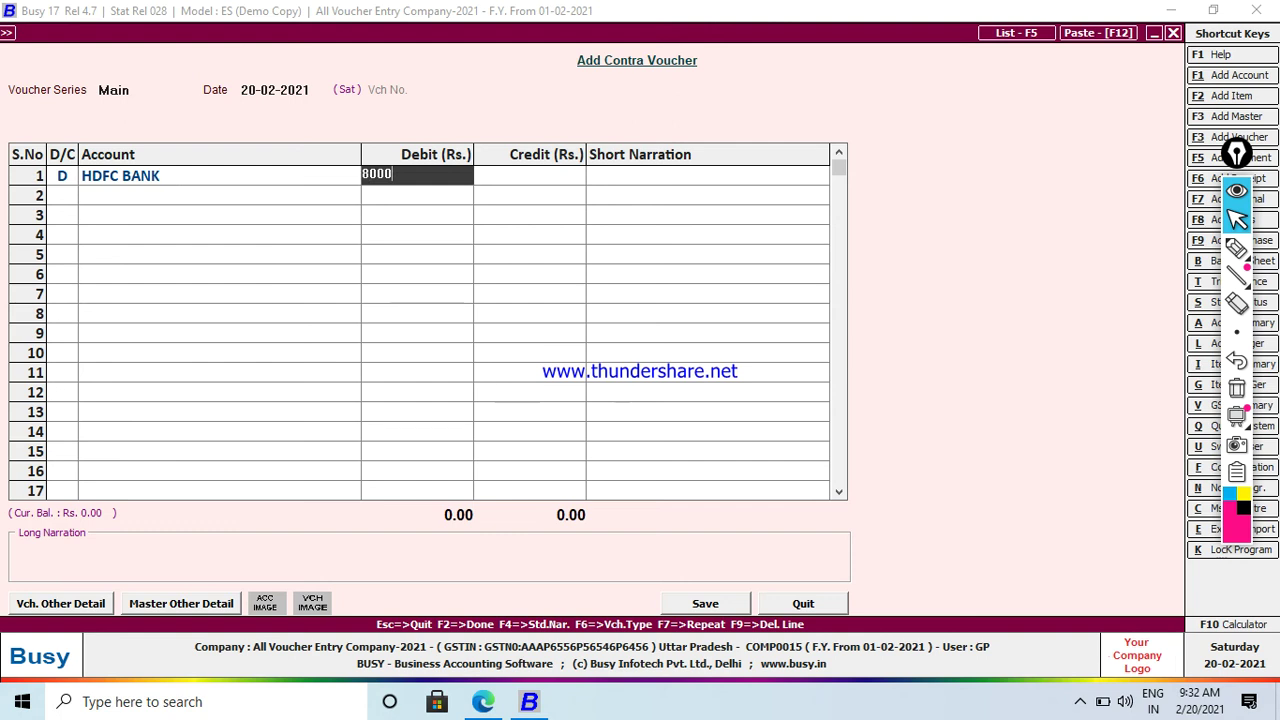
{"action": "key", "text": "Return"}
{"action": "key", "text": "Return"}
{"action": "key", "text": "Return"}
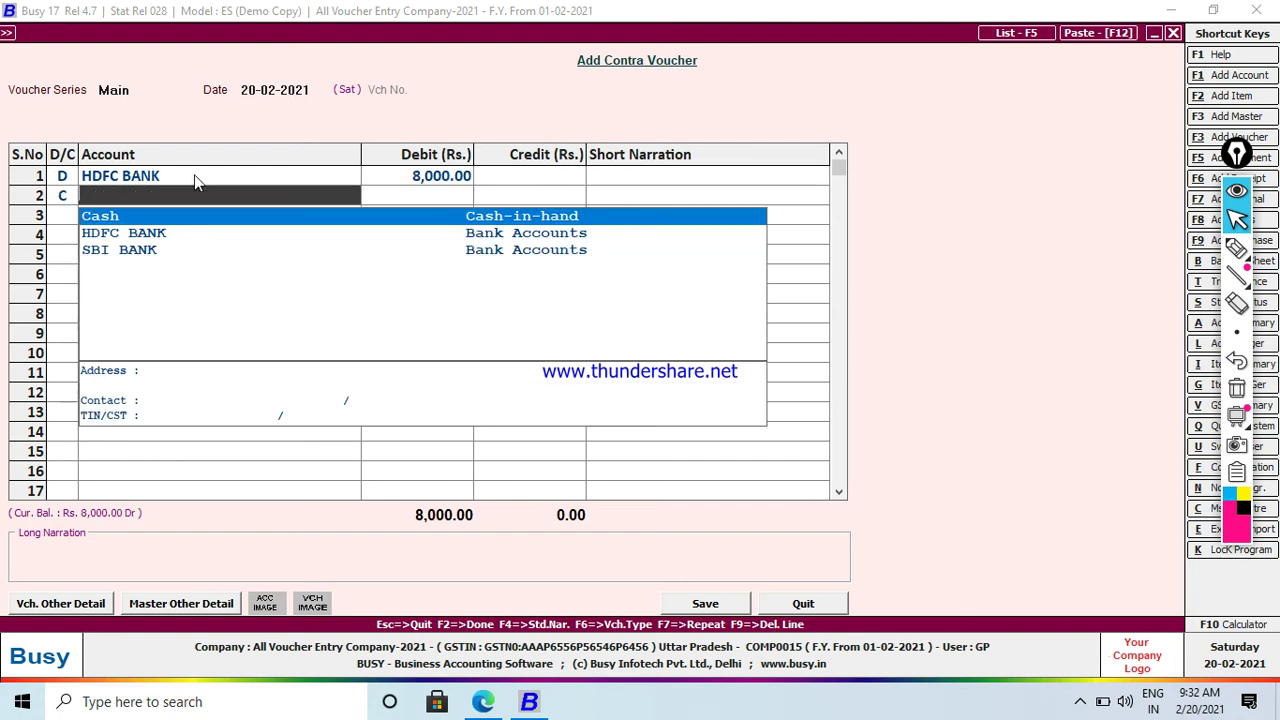
{"action": "key", "text": "Return"}
{"action": "key", "text": "Return"}
{"action": "key", "text": "Return"}
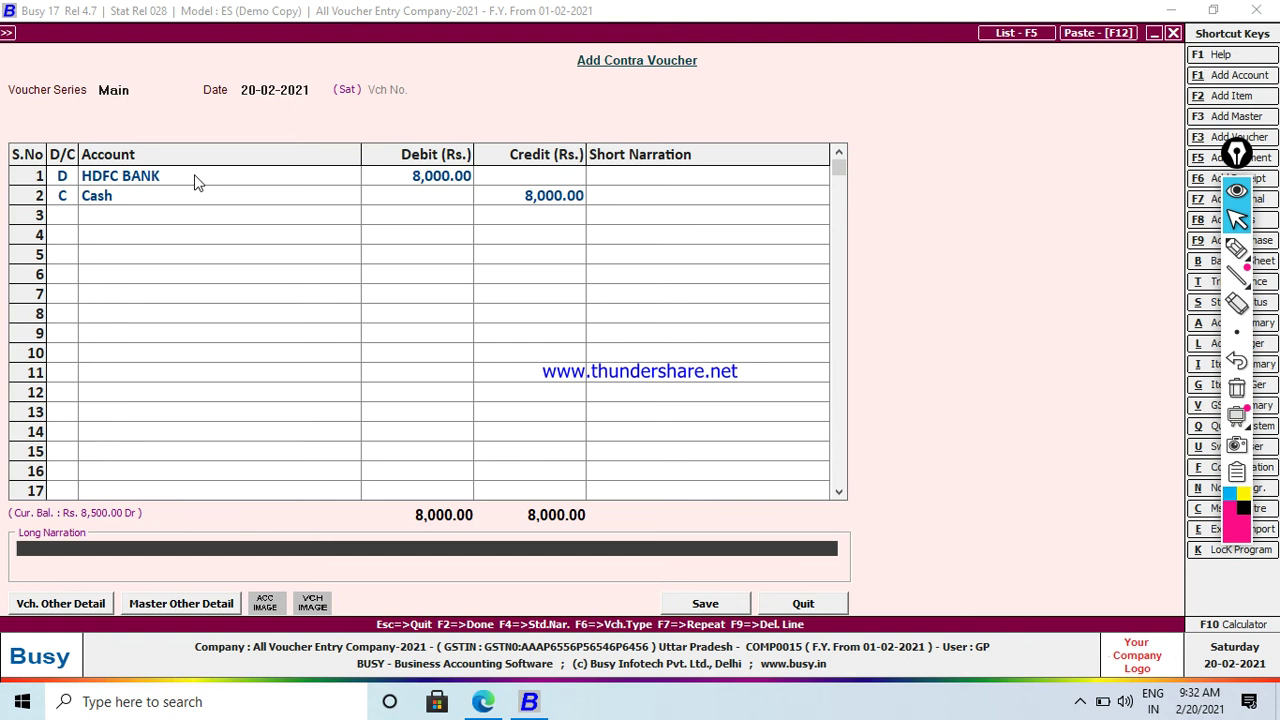
{"action": "left_click", "coordinate": [693, 604]}
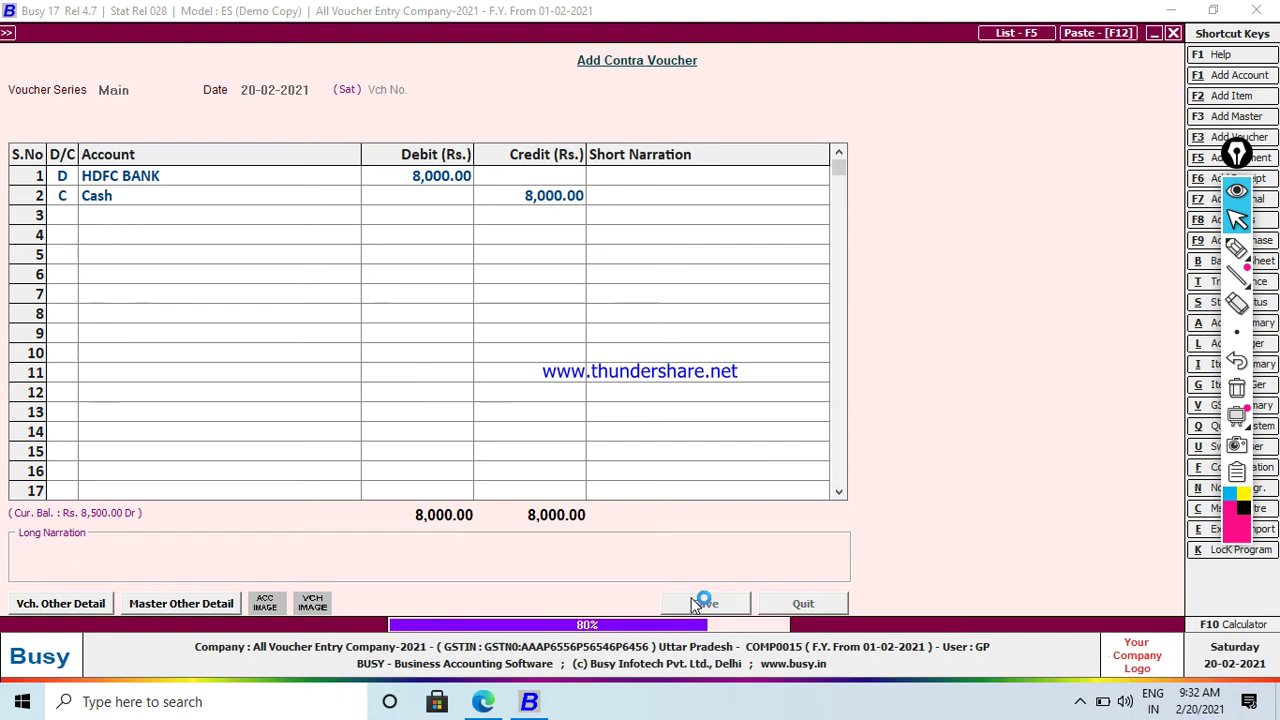
Check the next deposit in the question PDF, return to Busy and begin another Main series contra voucher dated 20-02-2021
{"action": "left_click", "coordinate": [483, 701]}
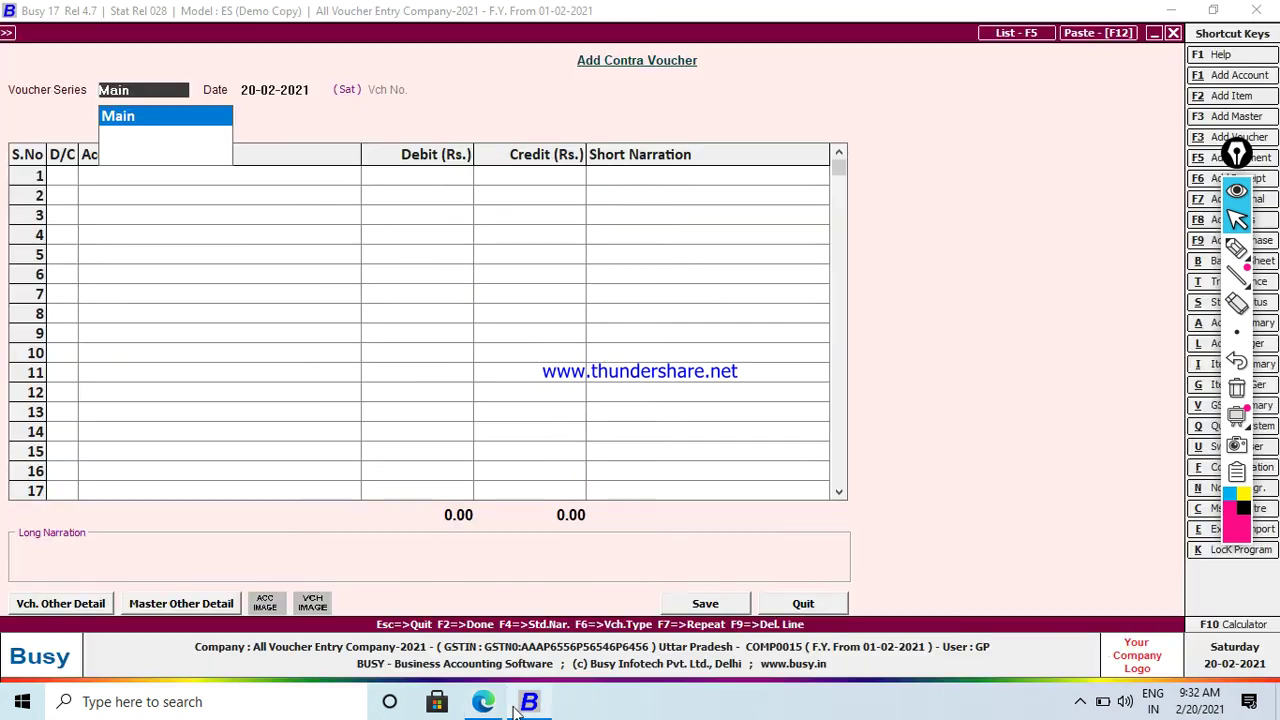
{"action": "left_click", "coordinate": [529, 701]}
{"action": "key", "text": "Return"}
{"action": "key", "text": "Return"}
{"action": "key", "text": "Return"}
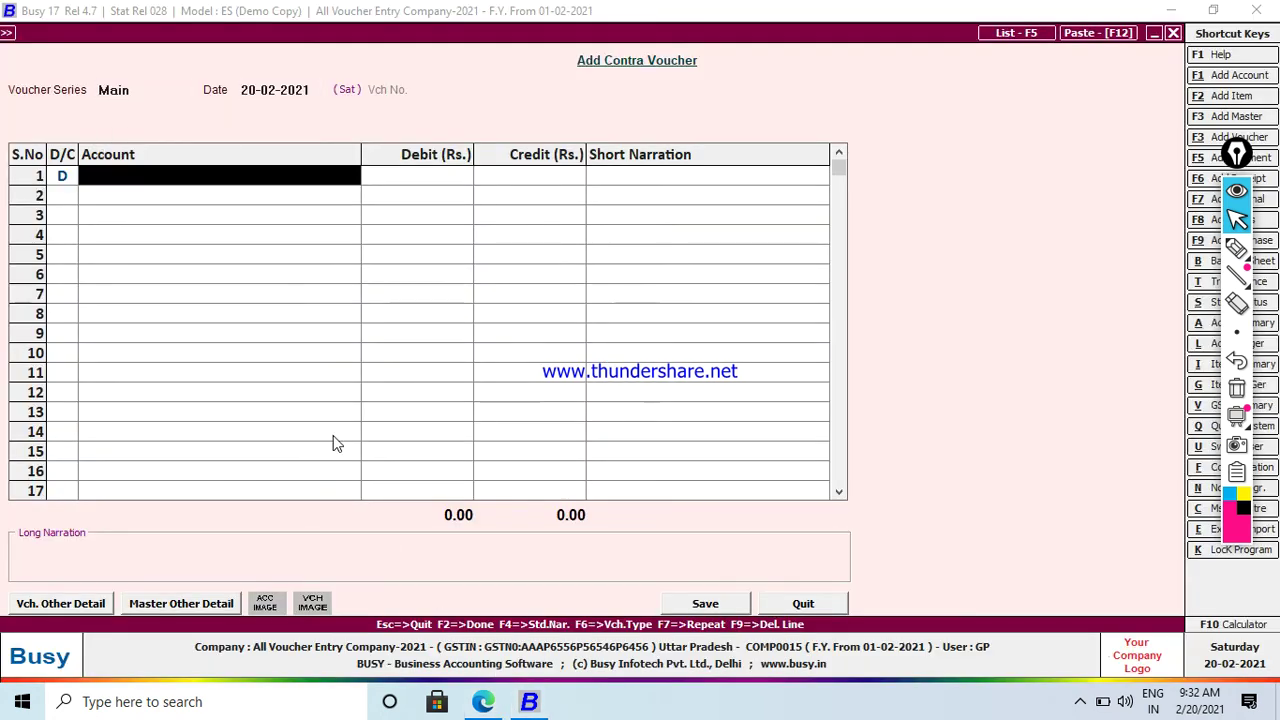
Debit SBI BANK with 1,500 and credit Cash with 1,500 in the contra voucher, leaving the short narrations blank
{"action": "key", "text": "Return"}
{"action": "key", "text": "Return"}
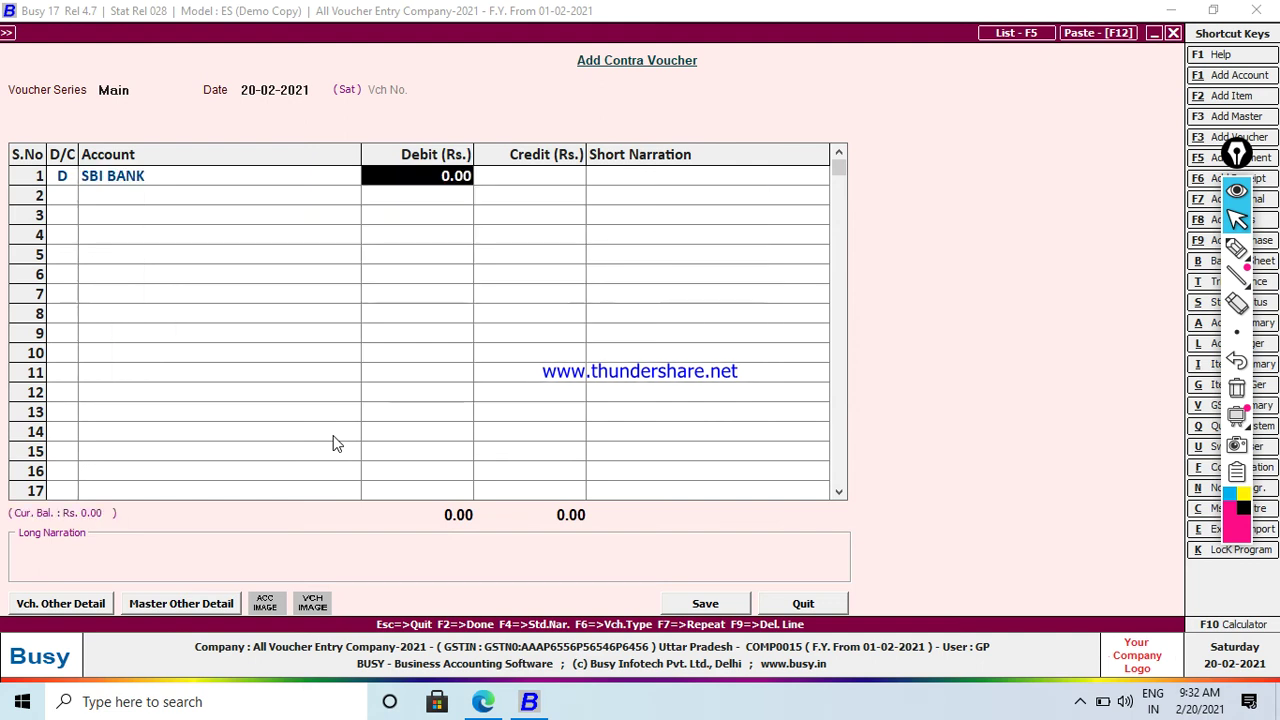
{"action": "type", "text": "15"}
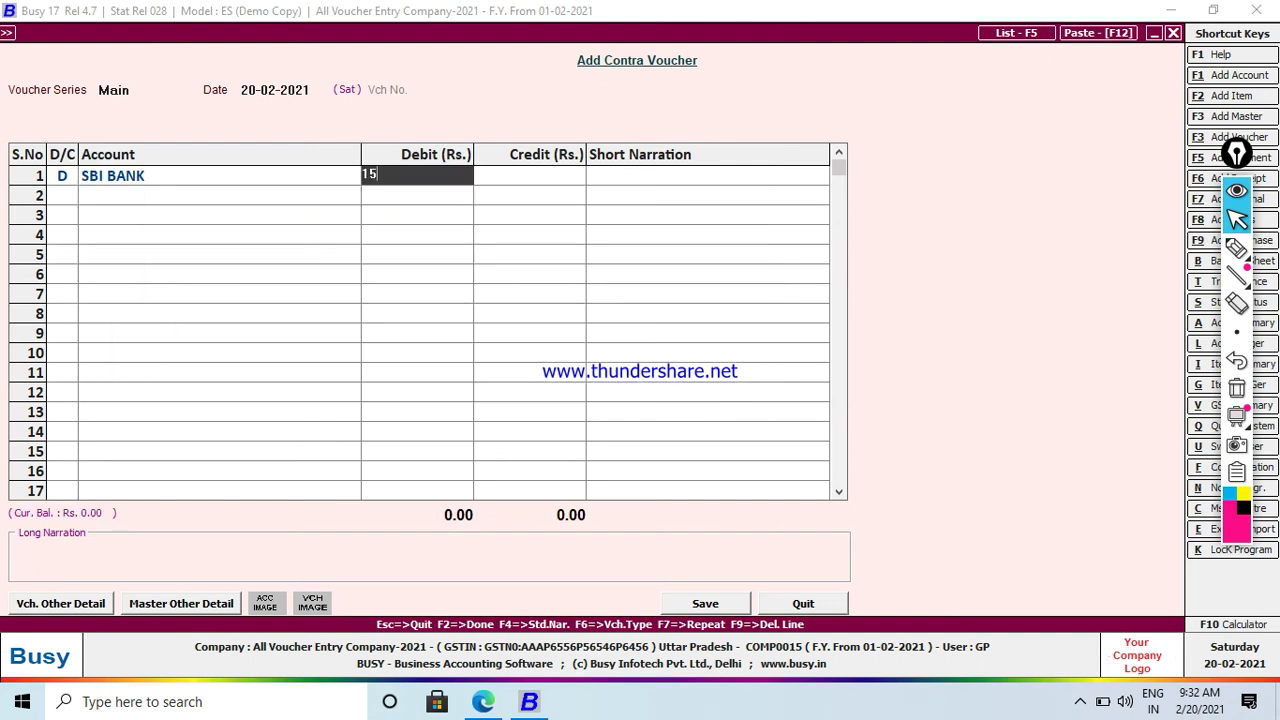
{"action": "key", "text": "Return"}
{"action": "key", "text": "Return"}
{"action": "key", "text": "Return"}
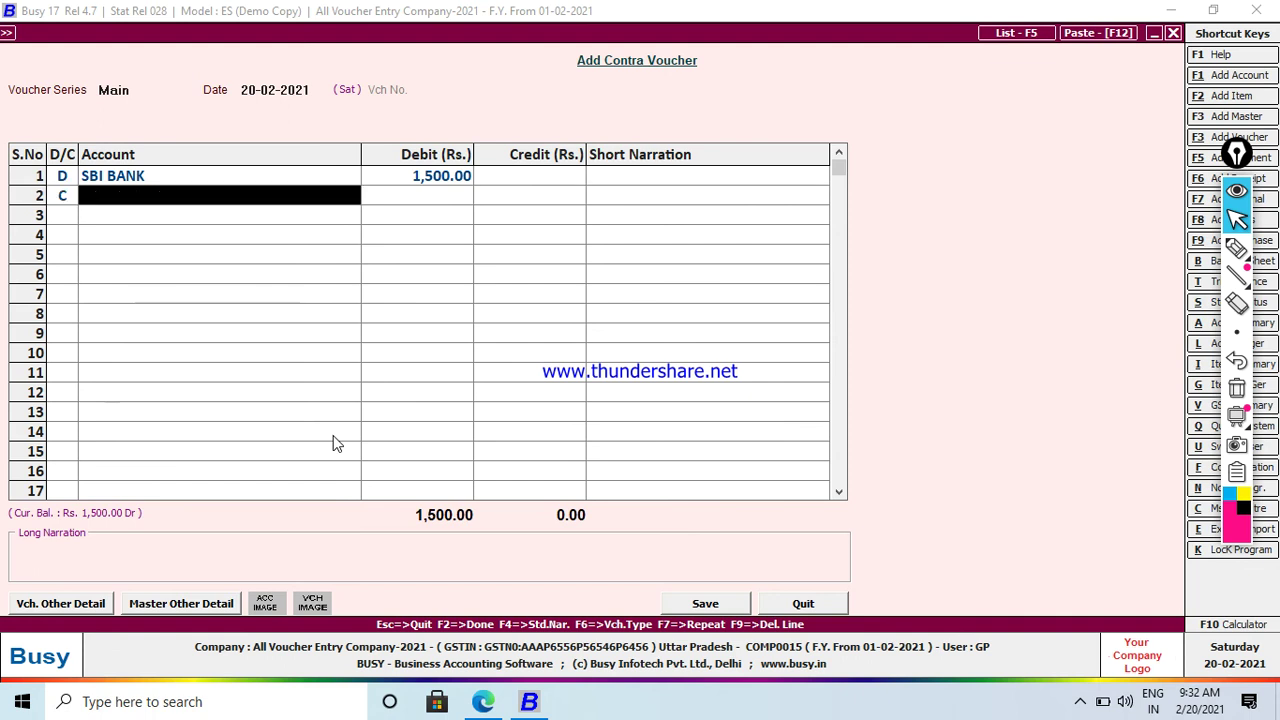
{"action": "key", "text": "Return"}
{"action": "key", "text": "Return"}
{"action": "key", "text": "Return"}
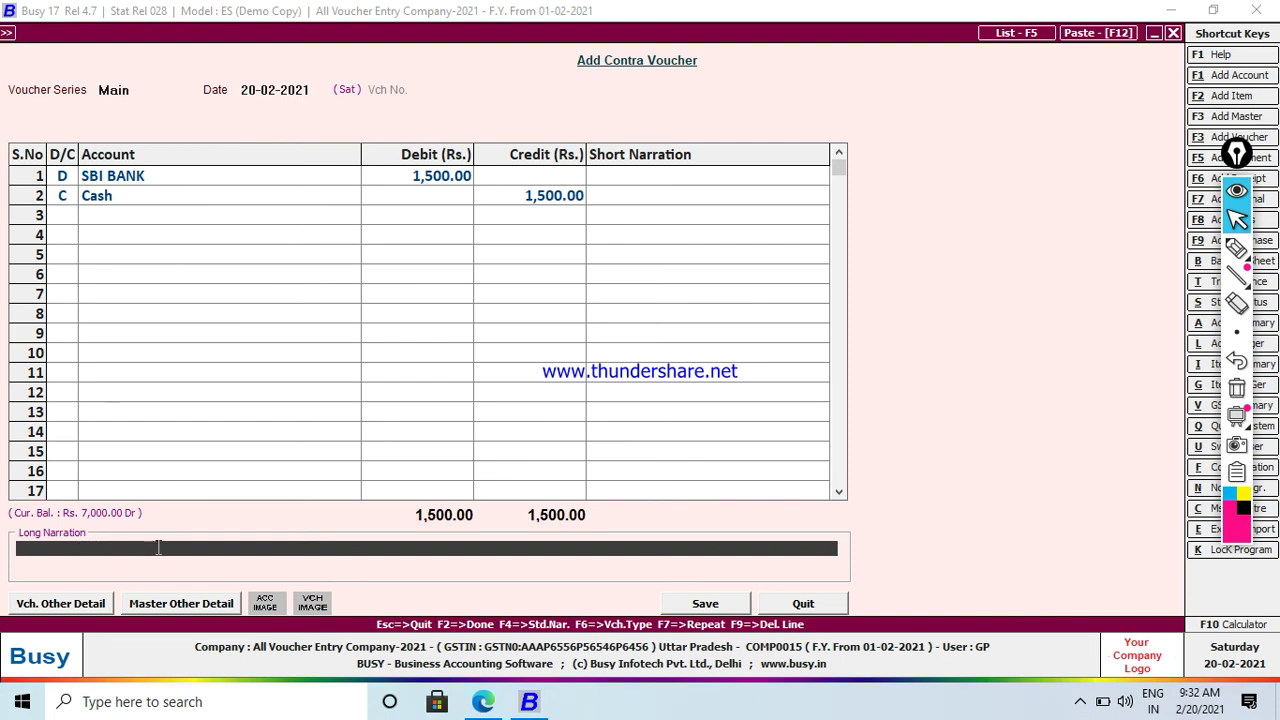
Save the SBI BANK contra voucher without a long narration and exit contra voucher entry
{"action": "left_click", "coordinate": [717, 604]}
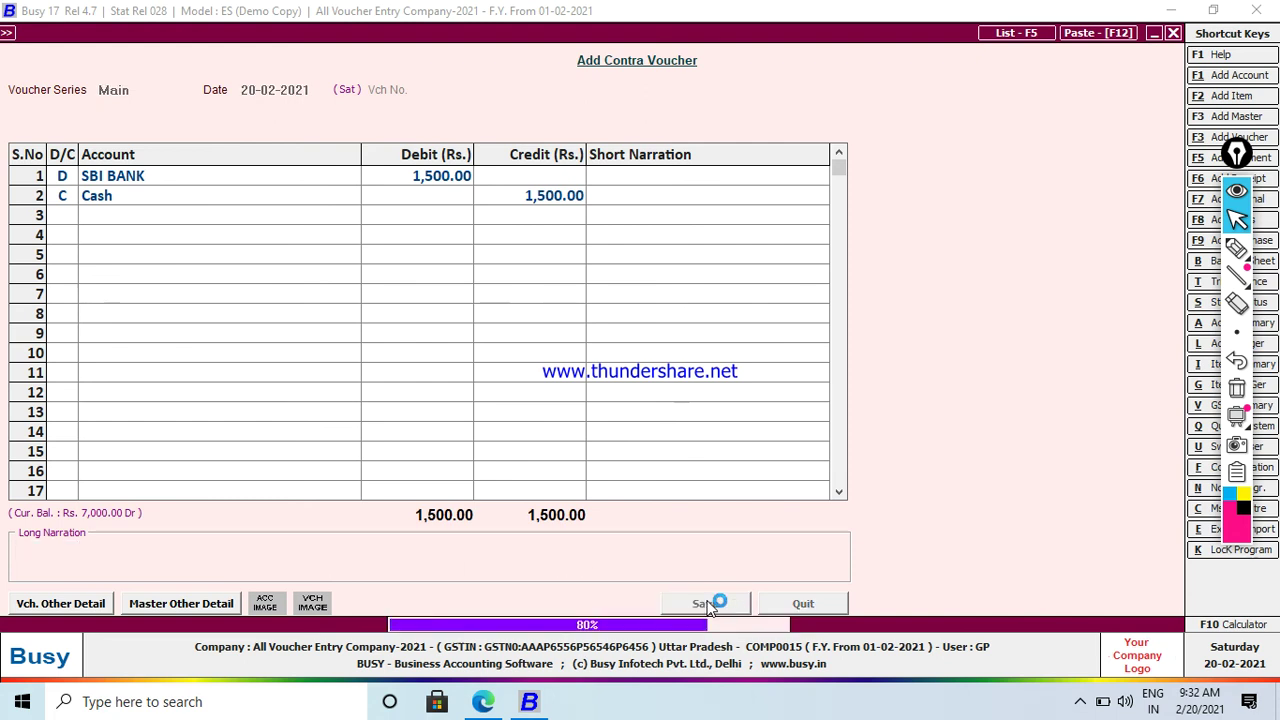
{"action": "key", "text": "Escape"}
{"action": "key", "text": "Escape"}
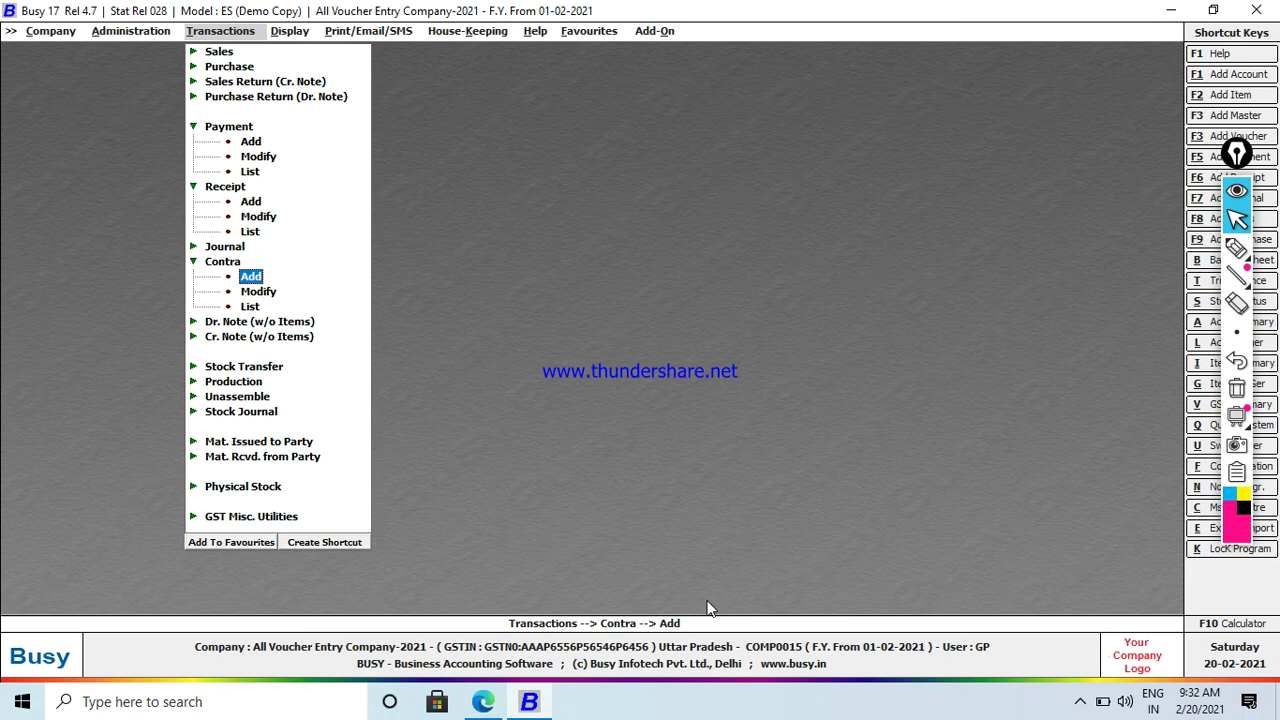
Review transactions 7 to 9 in the question PDF, highlighting the cash received from SBI Bank, and return to Busy
{"action": "left_click", "coordinate": [478, 701]}
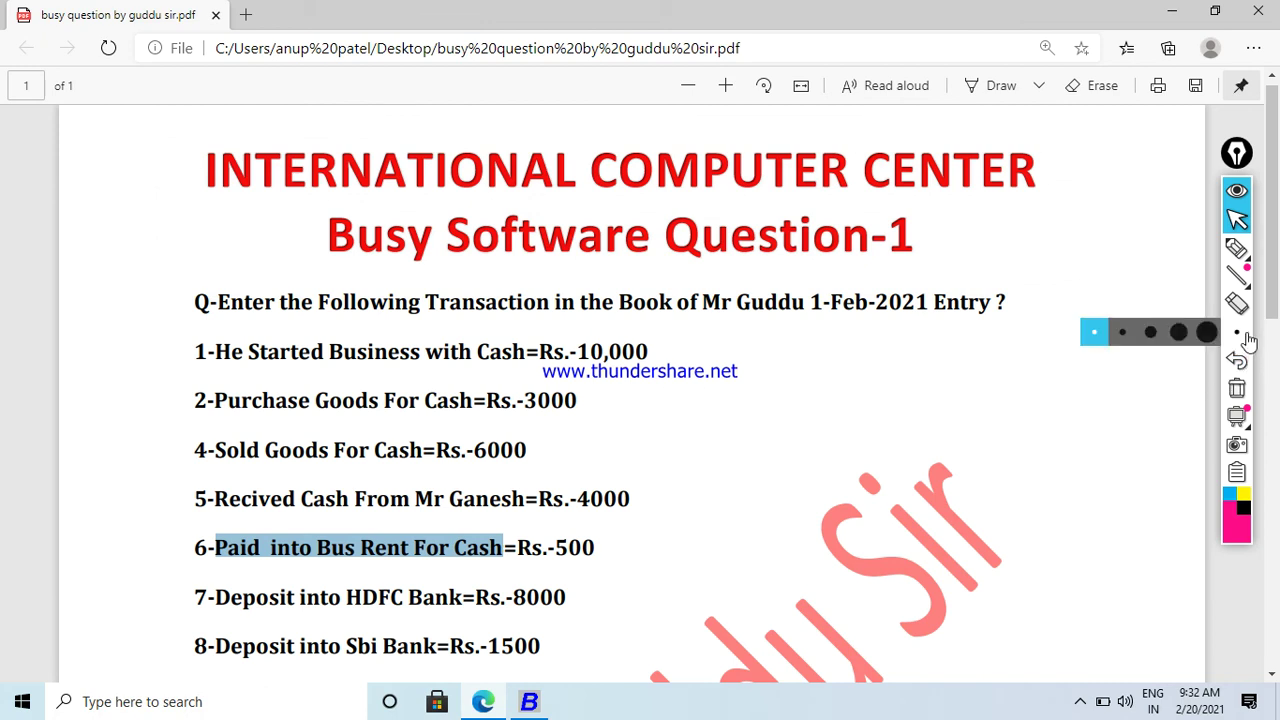
{"action": "left_click_drag", "start_coordinate": [1270, 275], "coordinate": [1270, 331]}
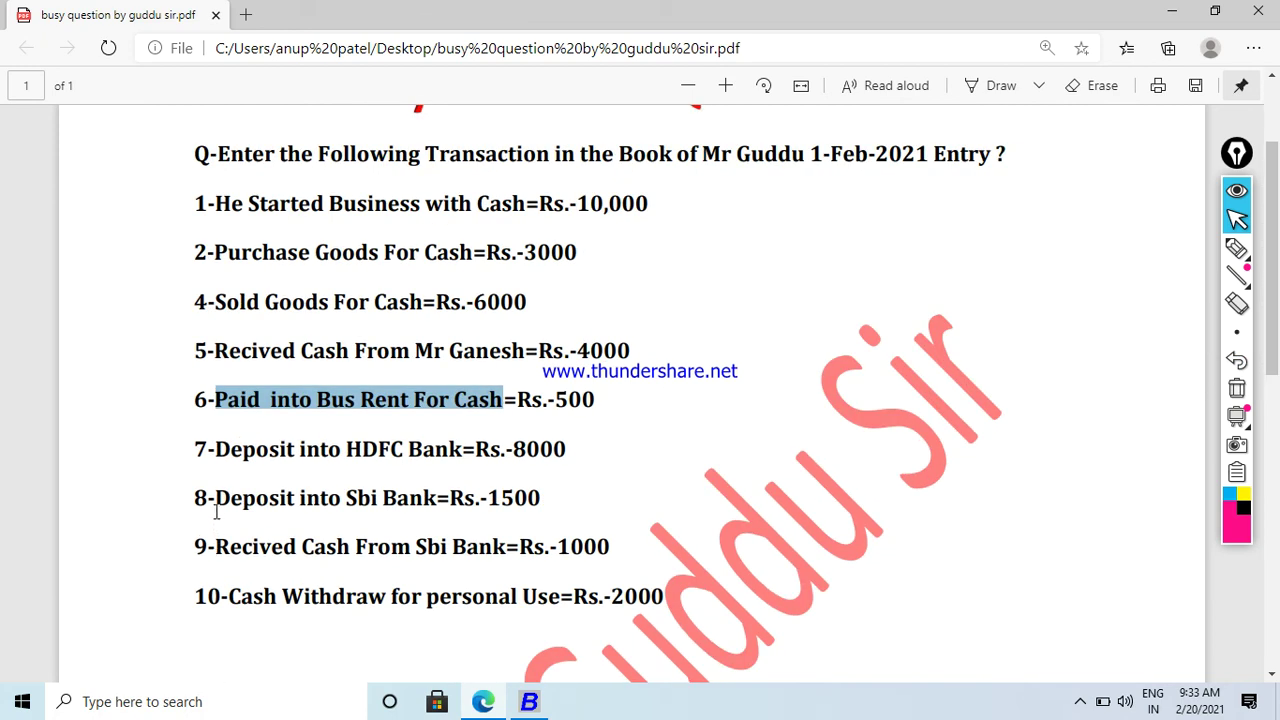
{"action": "left_click_drag", "start_coordinate": [216, 512], "coordinate": [558, 504]}
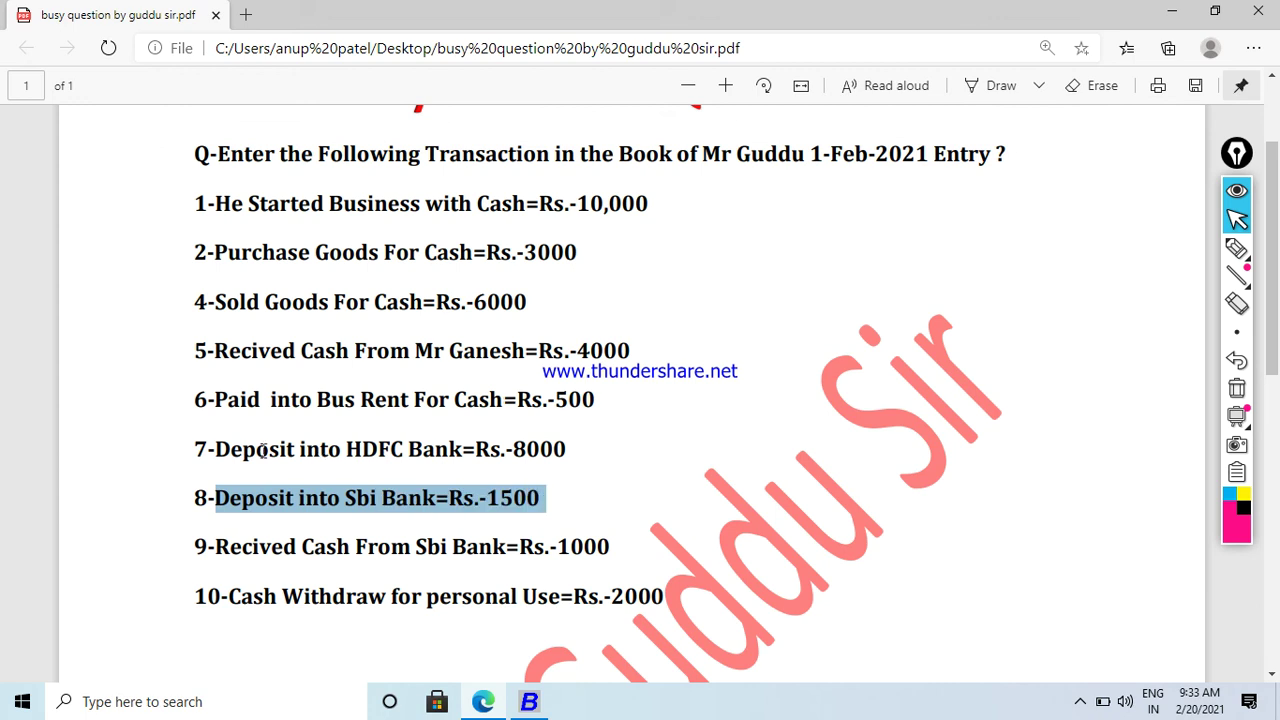
{"action": "left_click_drag", "start_coordinate": [216, 448], "coordinate": [516, 473]}
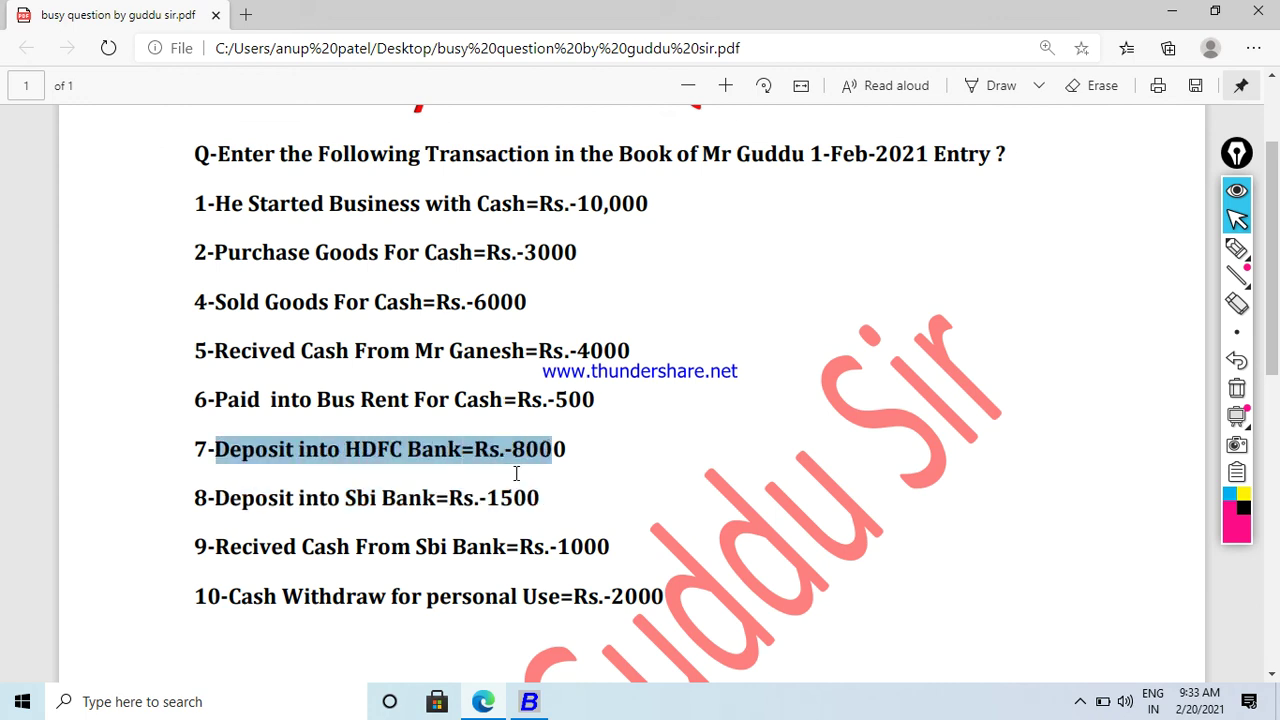
{"action": "left_click_drag", "start_coordinate": [212, 546], "coordinate": [541, 548]}
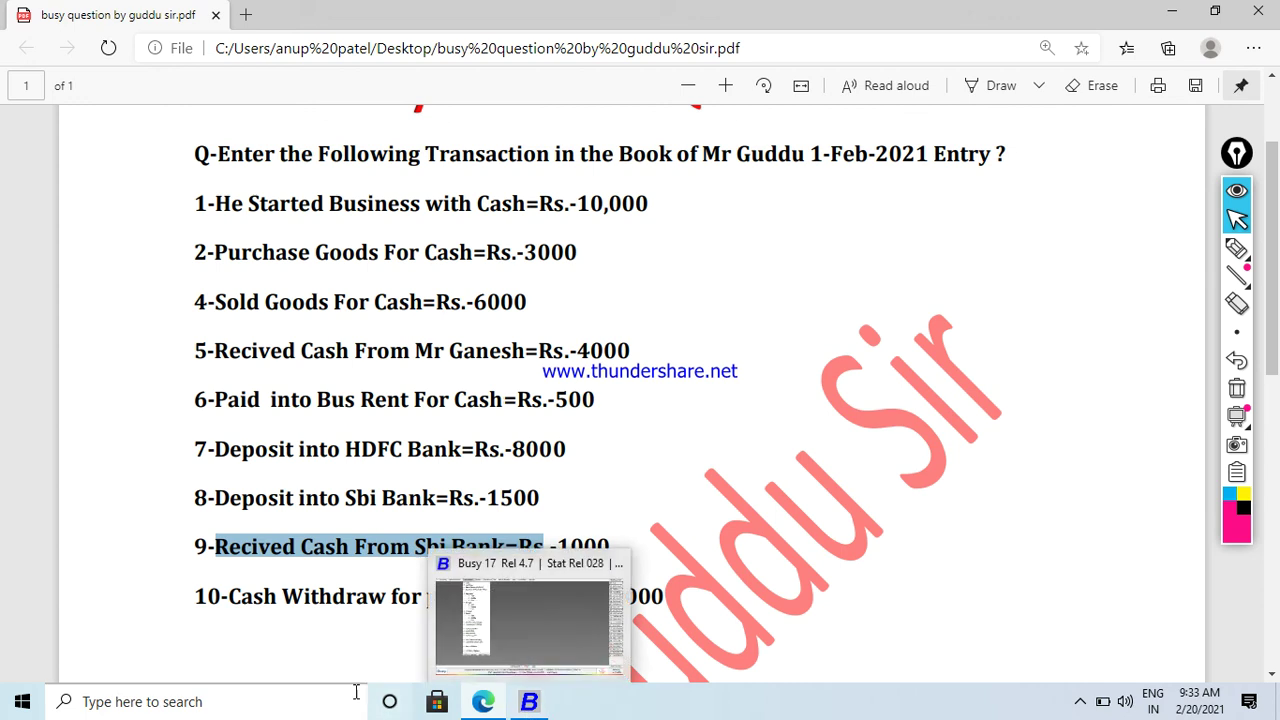
{"action": "left_click", "coordinate": [530, 708]}
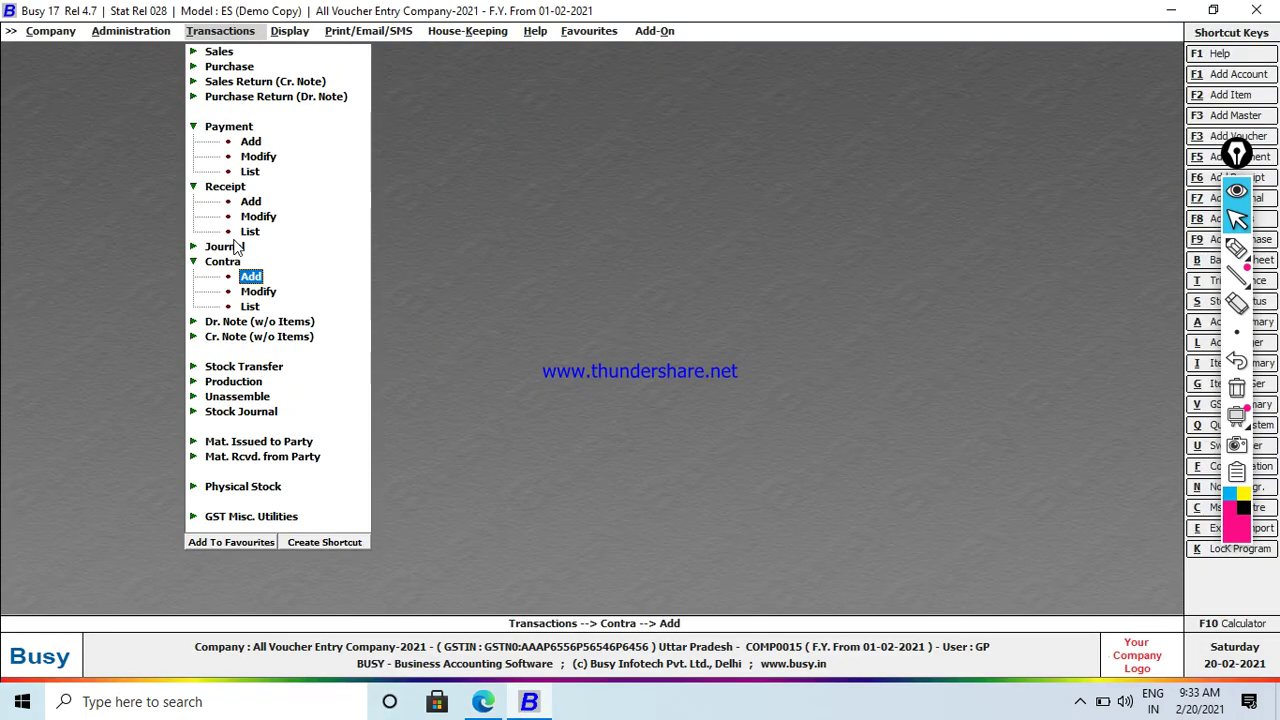
{"action": "key", "text": "Up"}
{"action": "key", "text": "Up"}
{"action": "key", "text": "Up"}
{"action": "key", "text": "Up"}
{"action": "key", "text": "Up"}
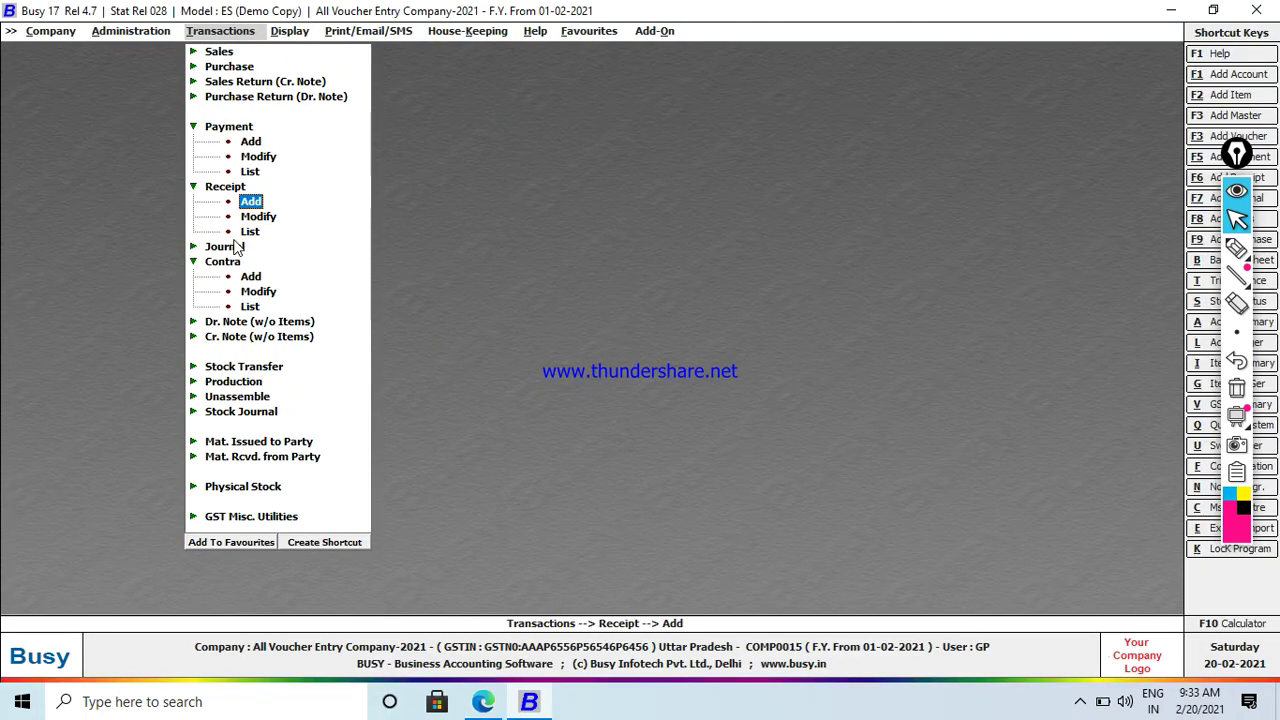
{"action": "key", "text": "Return"}
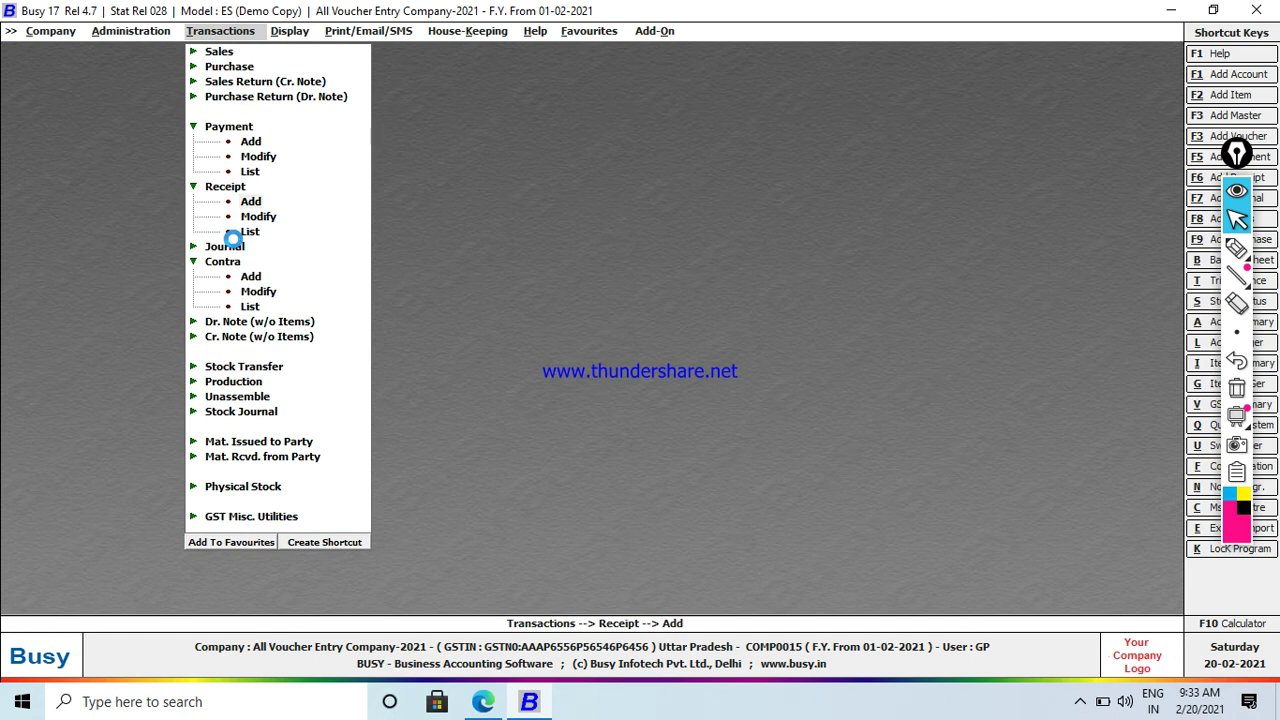
{"action": "key", "text": "Escape"}
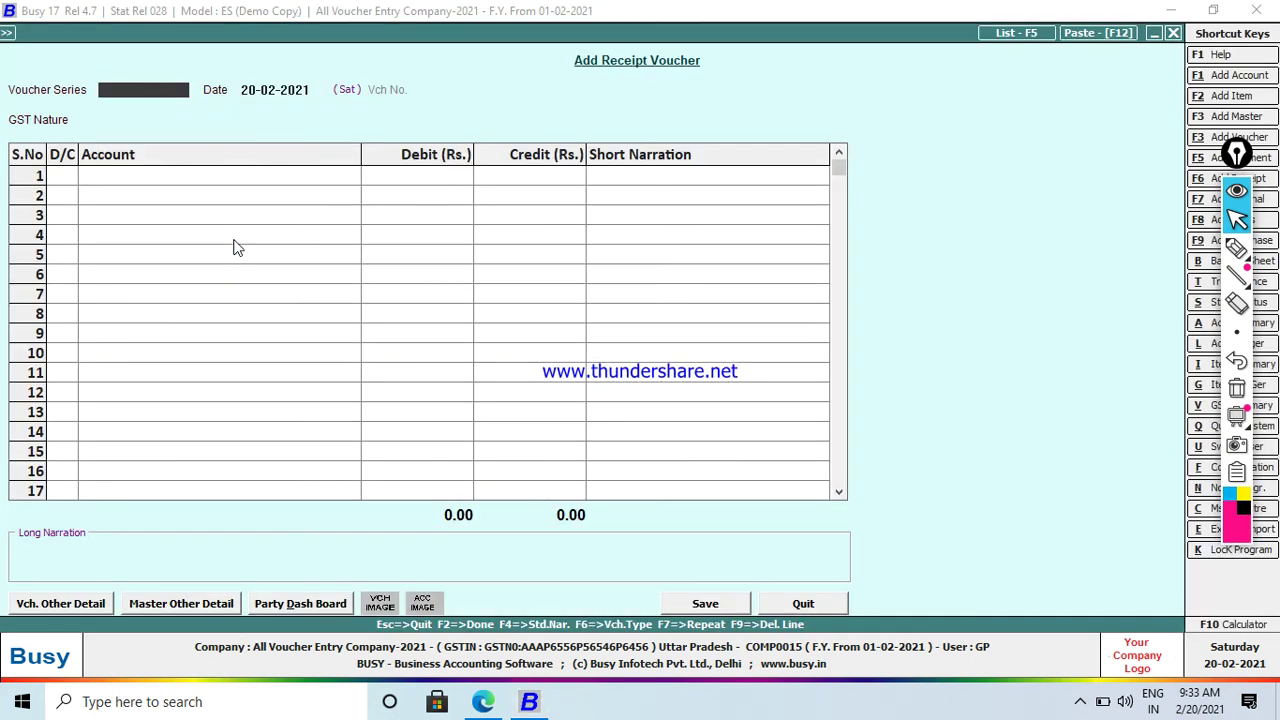
{"action": "key", "text": "Escape"}
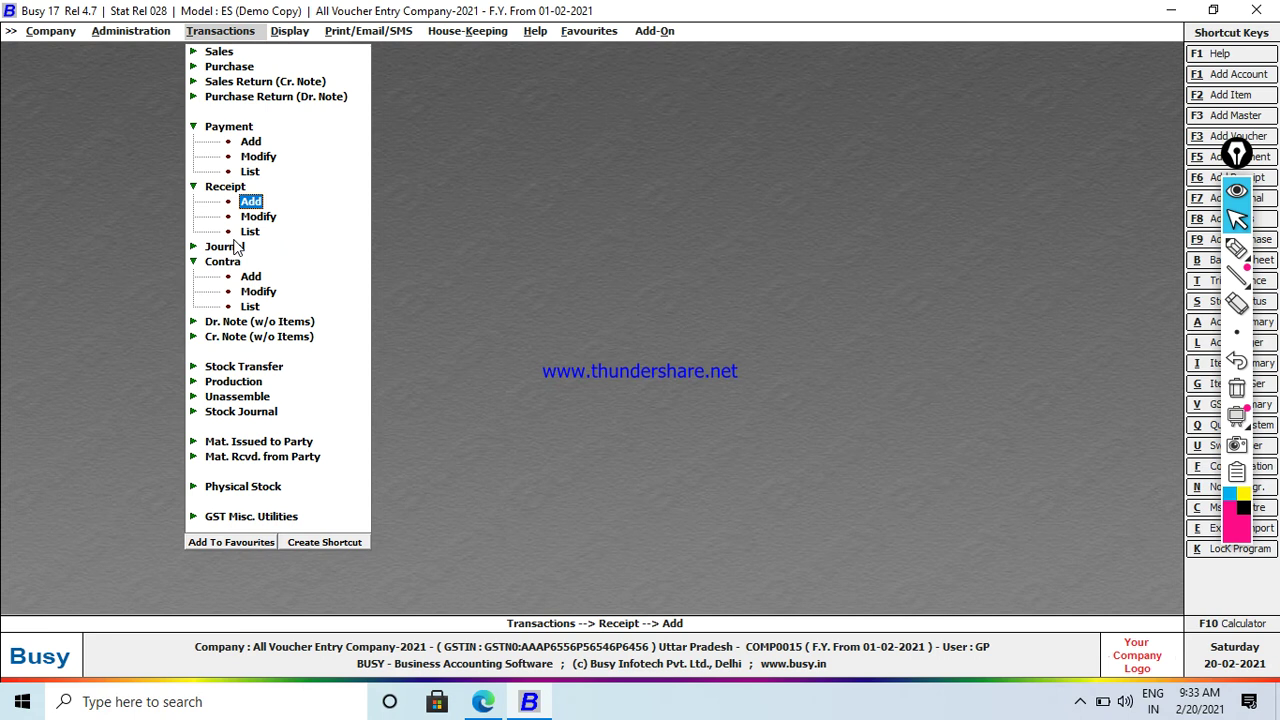
Start a new contra voucher in the Main series dated 20-02-2021, with a debit entry on the first line
{"action": "key", "text": "Escape"}
{"action": "key", "text": "Down"}
{"action": "key", "text": "Down"}
{"action": "key", "text": "Down"}
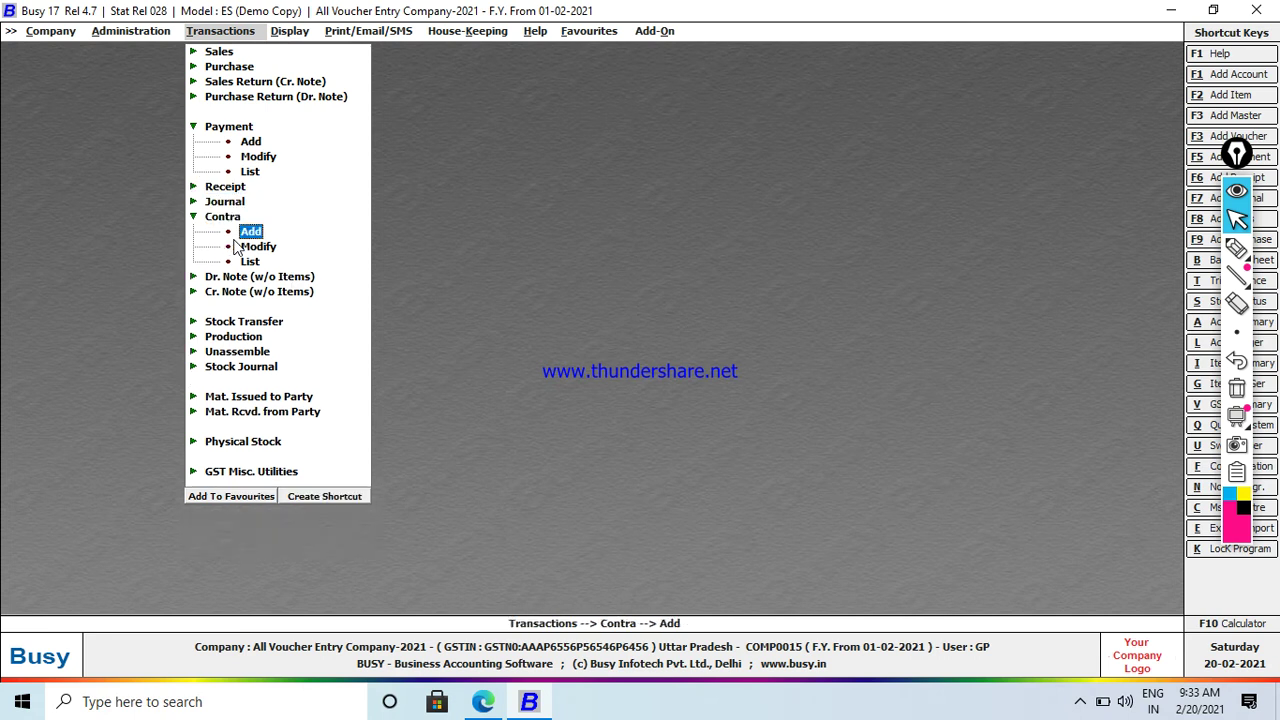
{"action": "left_click", "coordinate": [211, 196]}
{"action": "key", "text": "Return"}
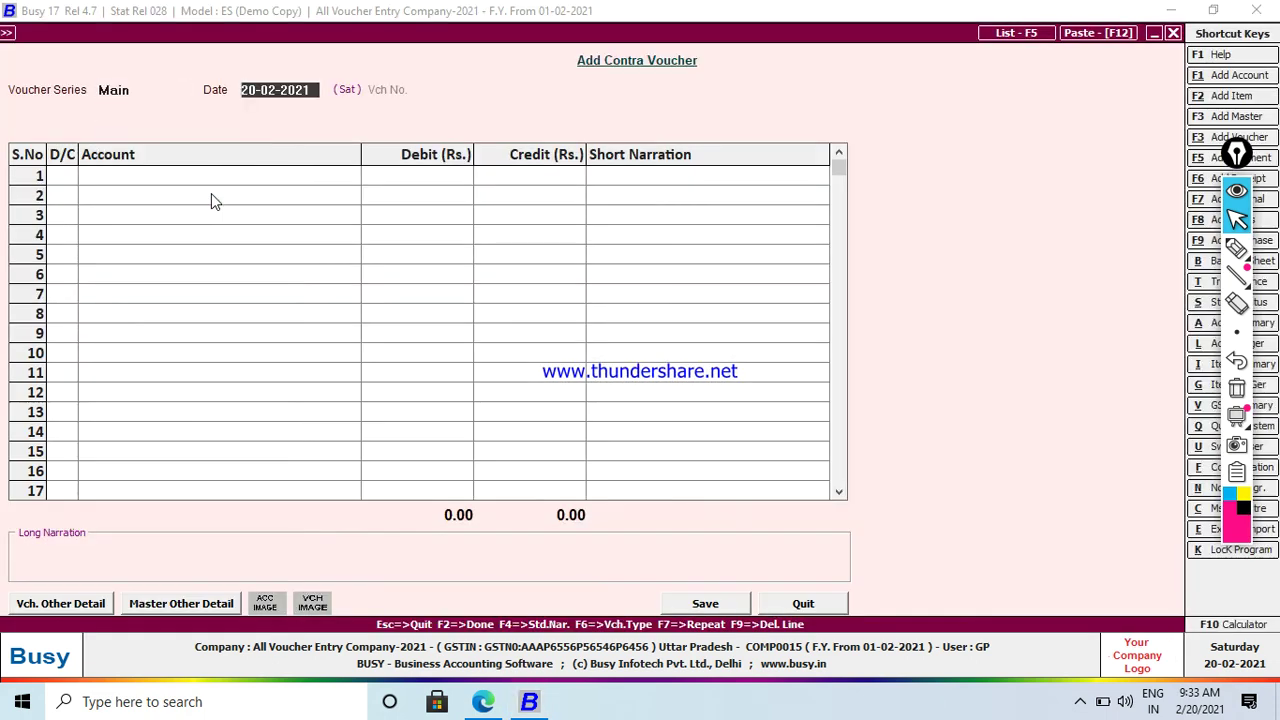
{"action": "key", "text": "Return"}
{"action": "key", "text": "Return"}
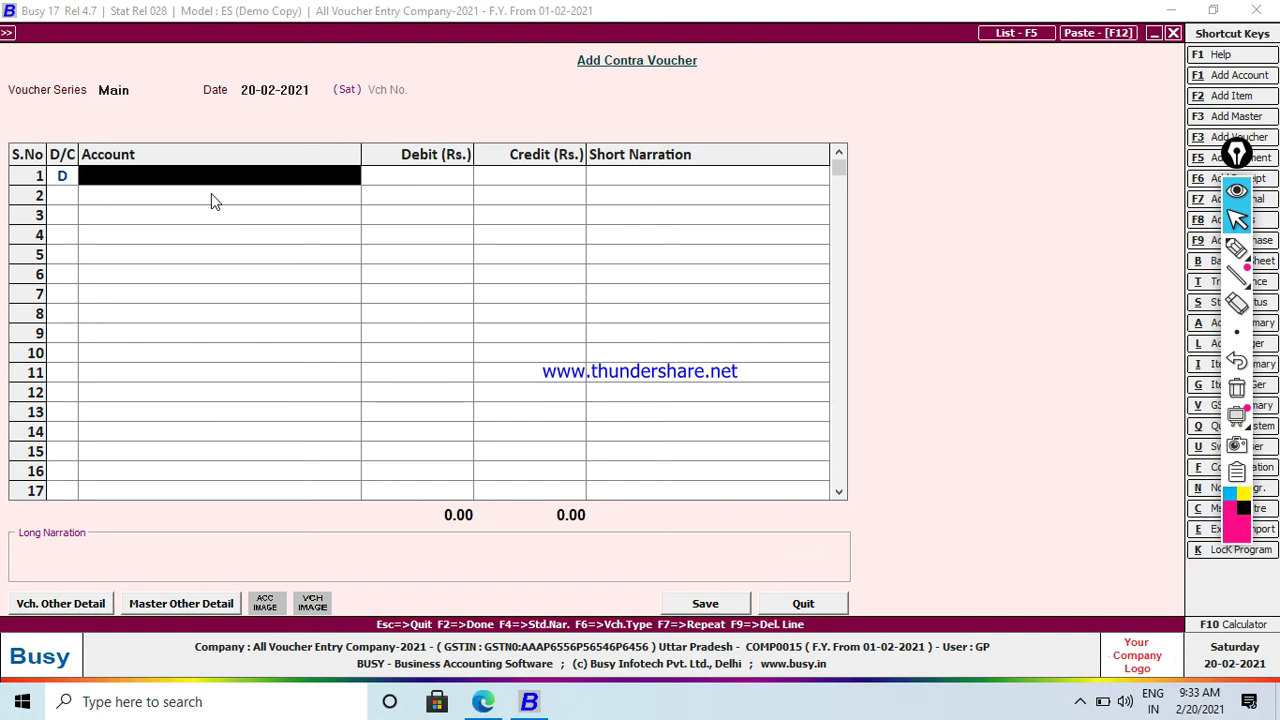
Debit Cash with 1,000 and credit SBI BANK with 1,000 in the contra voucher, leaving the first short narration blank
{"action": "type", "text": "c"}
{"action": "key", "text": "Return"}
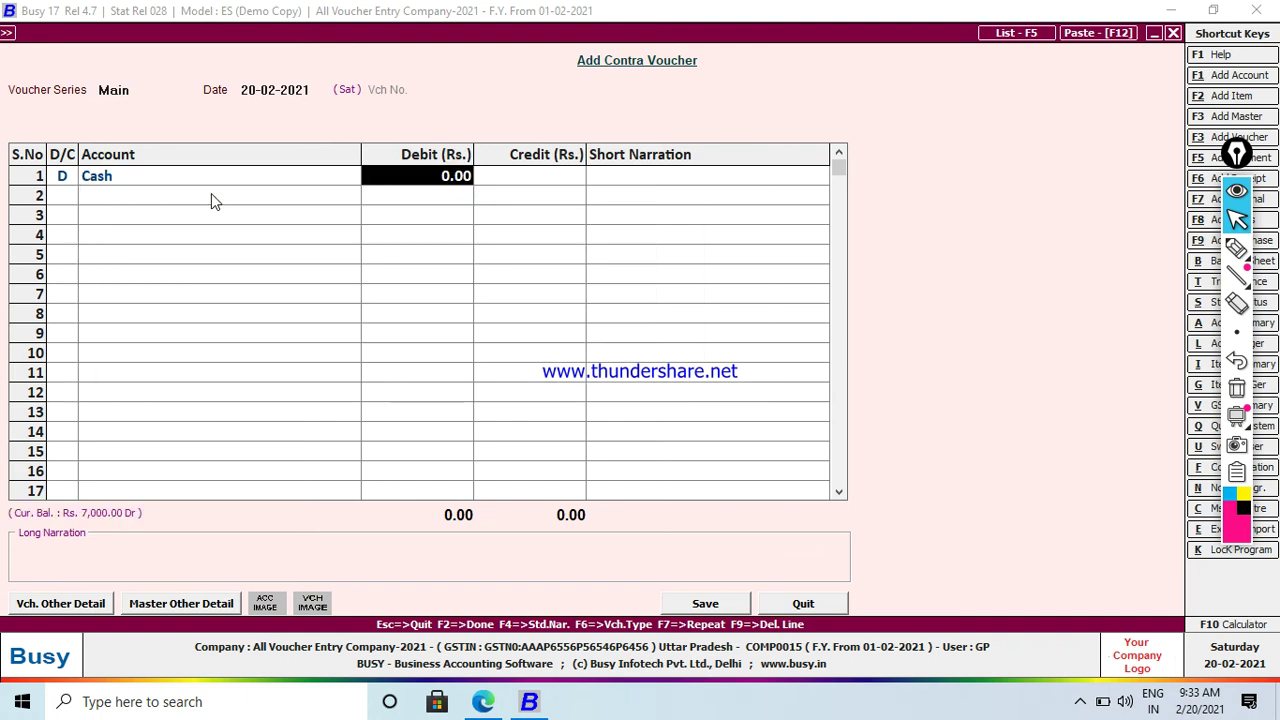
{"action": "type", "text": "1000"}
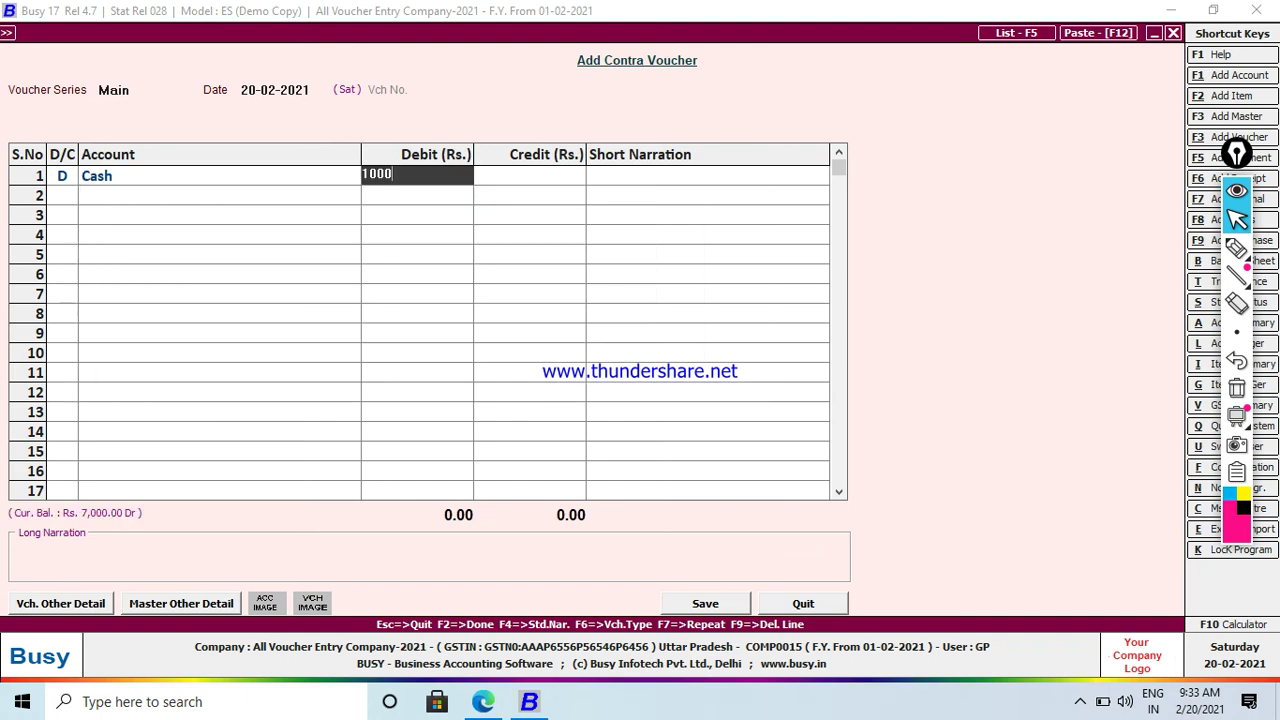
{"action": "key", "text": "Return"}
{"action": "key", "text": "Return"}
{"action": "key", "text": "Return"}
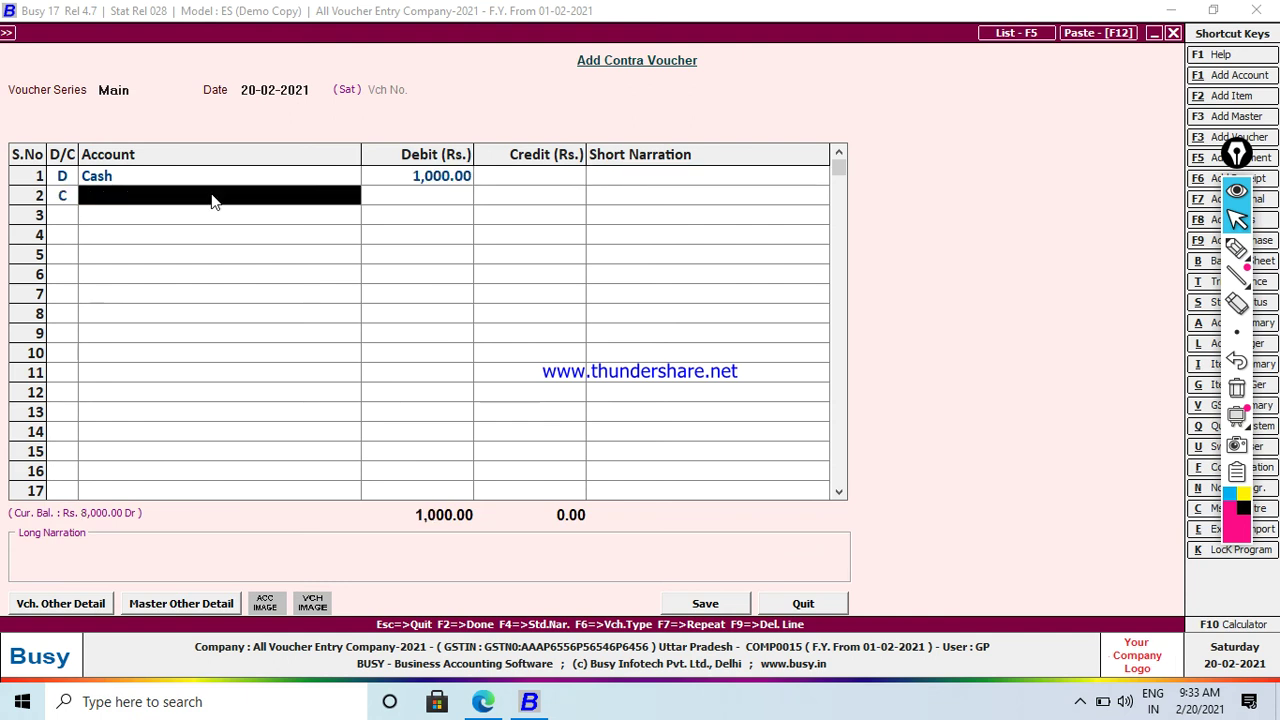
{"action": "key", "text": "Down"}
{"action": "key", "text": "Down"}
{"action": "key", "text": "Return"}
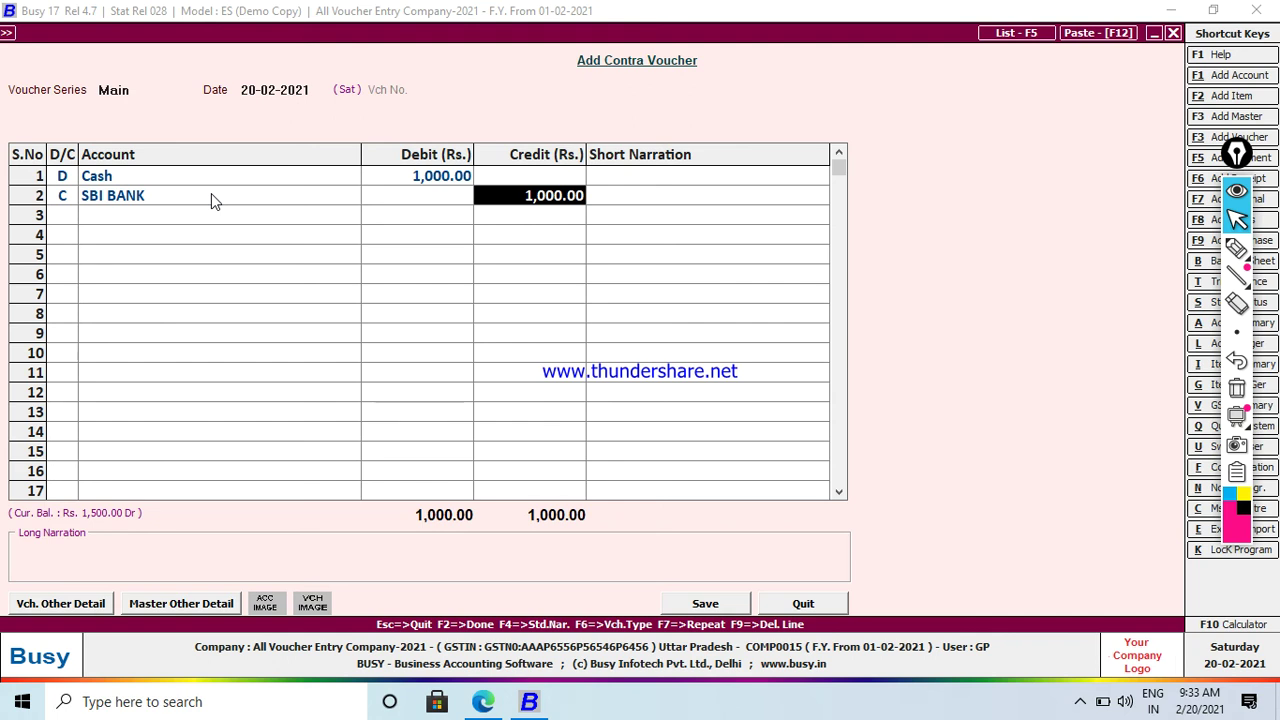
{"action": "key", "text": "Return"}
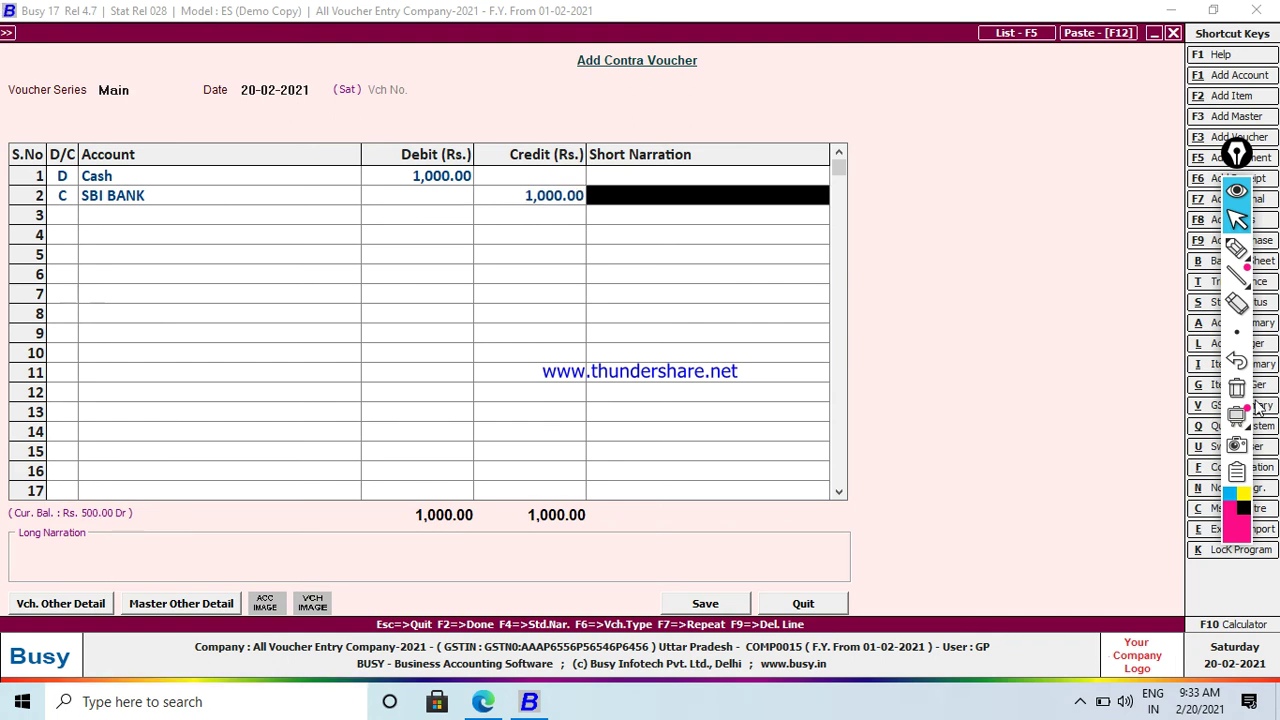
Draw a tick mark beside SBI BANK's current balance with the screen pen and save the contra voucher
{"action": "left_click", "coordinate": [1237, 248]}
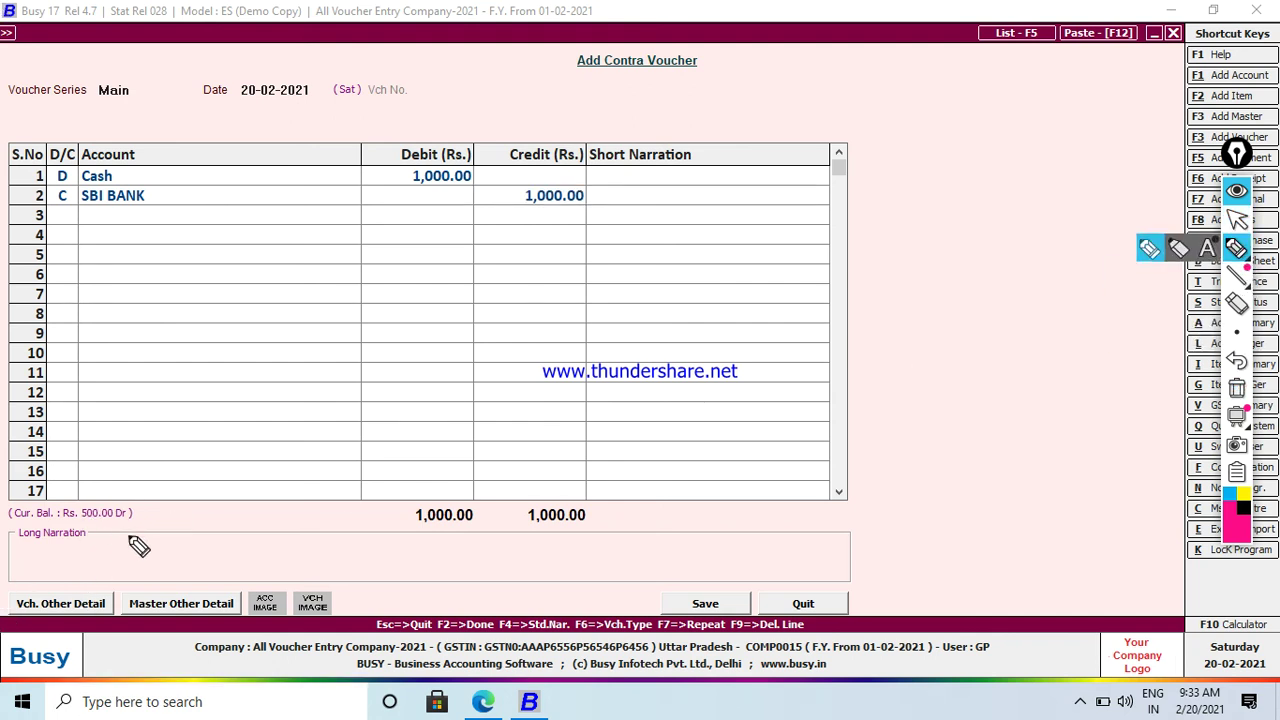
{"action": "left_click_drag", "start_coordinate": [140, 512], "coordinate": [250, 473]}
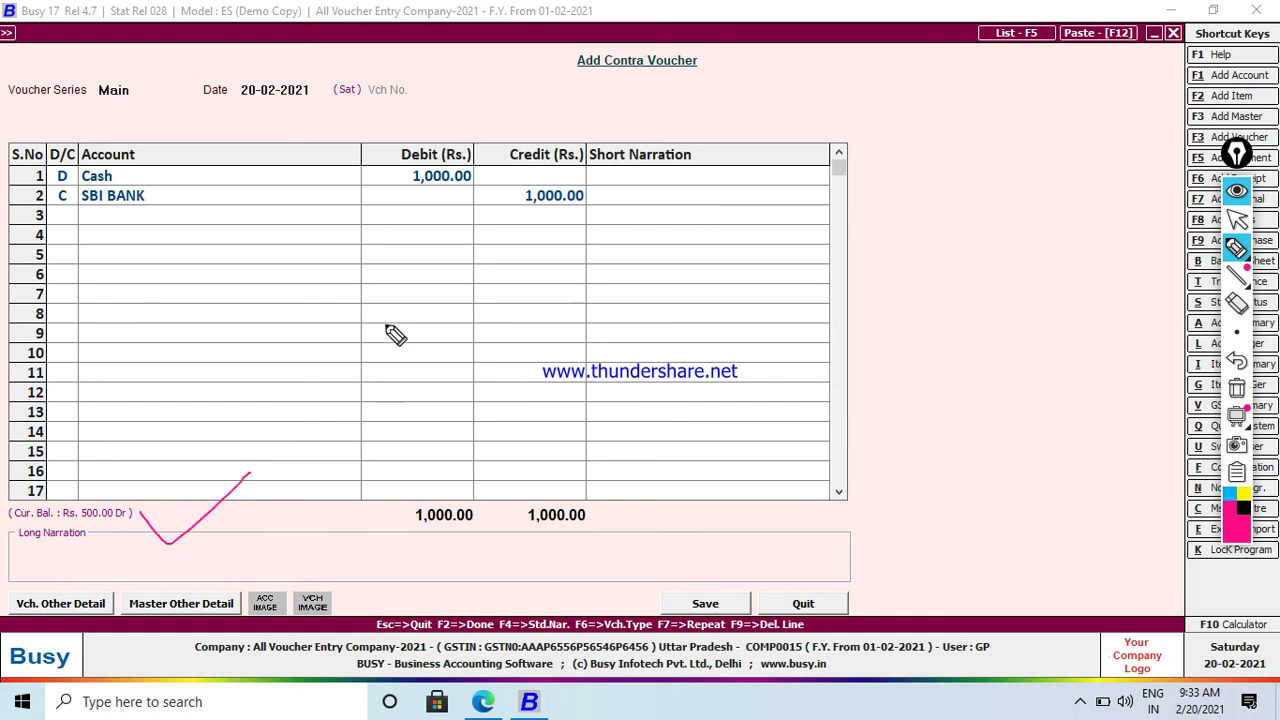
{"action": "left_click", "coordinate": [1238, 219]}
{"action": "left_click", "coordinate": [668, 608]}
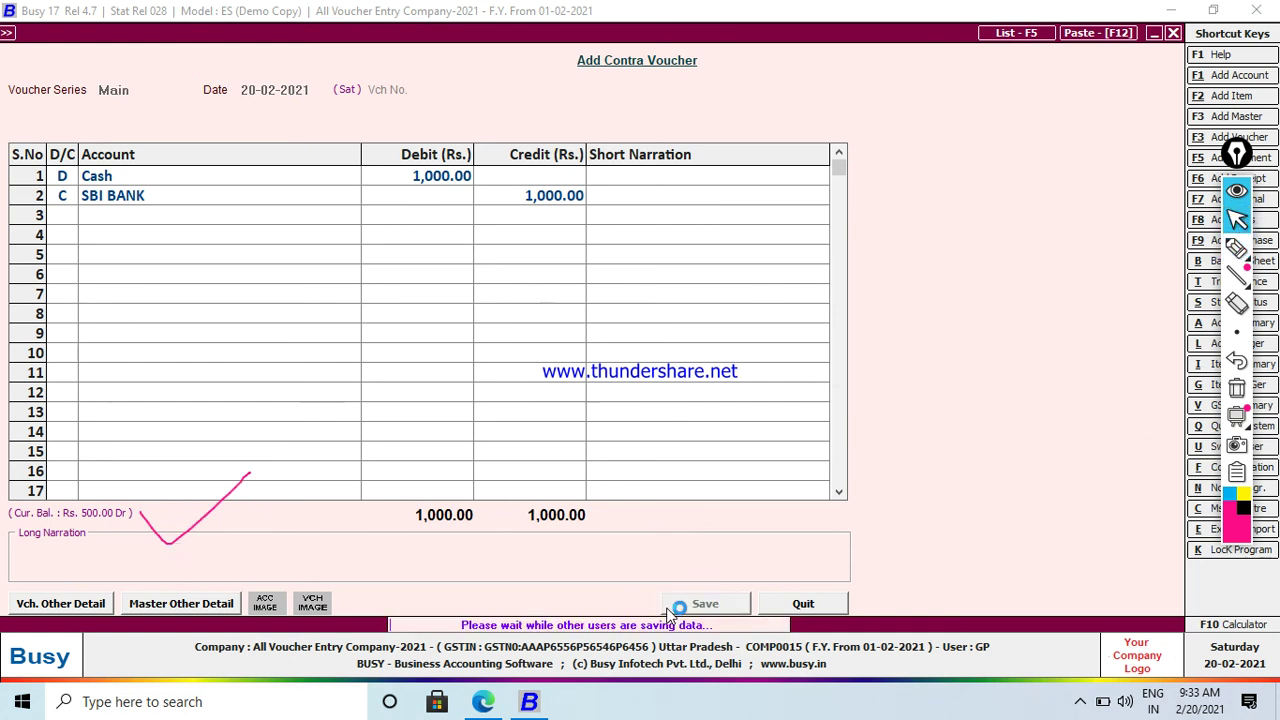
Highlight transaction 10, the cash withdrawal for personal use, in the question PDF and return to Busy
{"action": "left_click", "coordinate": [483, 701]}
{"action": "left_click_drag", "start_coordinate": [221, 597], "coordinate": [624, 598]}
{"action": "left_click_drag", "start_coordinate": [664, 598], "coordinate": [664, 598]}
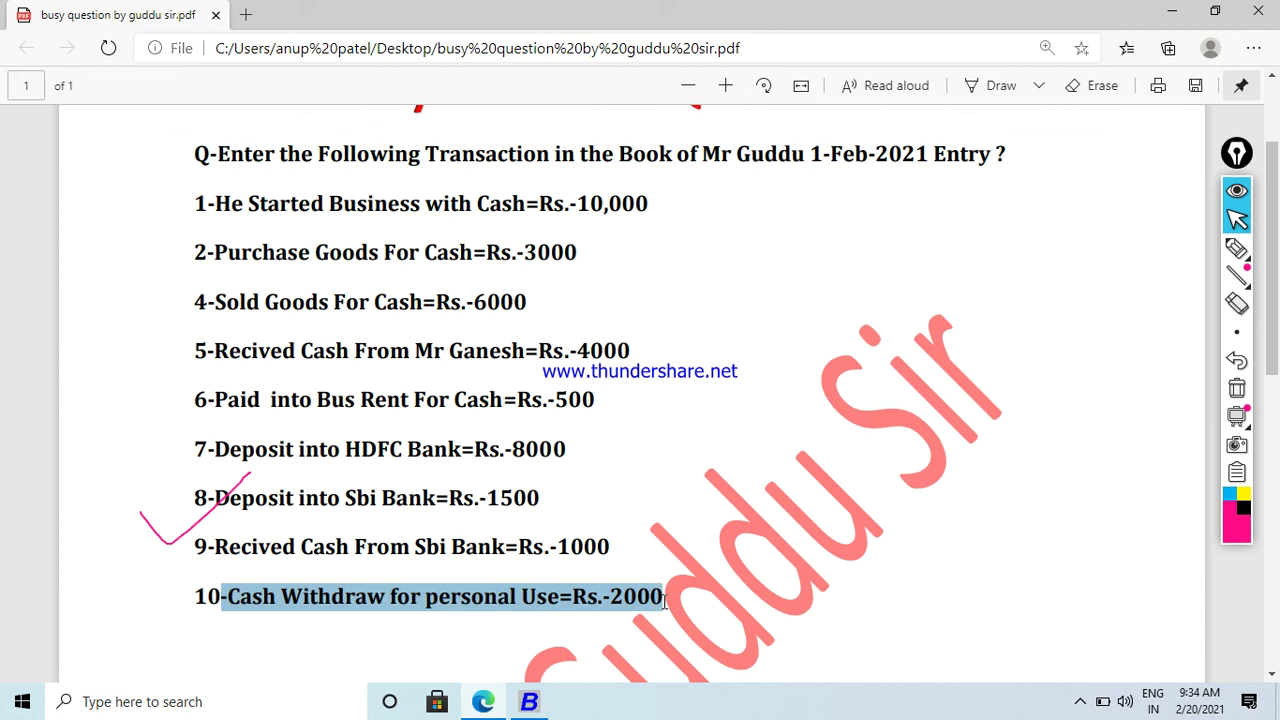
{"action": "left_click", "coordinate": [664, 601]}
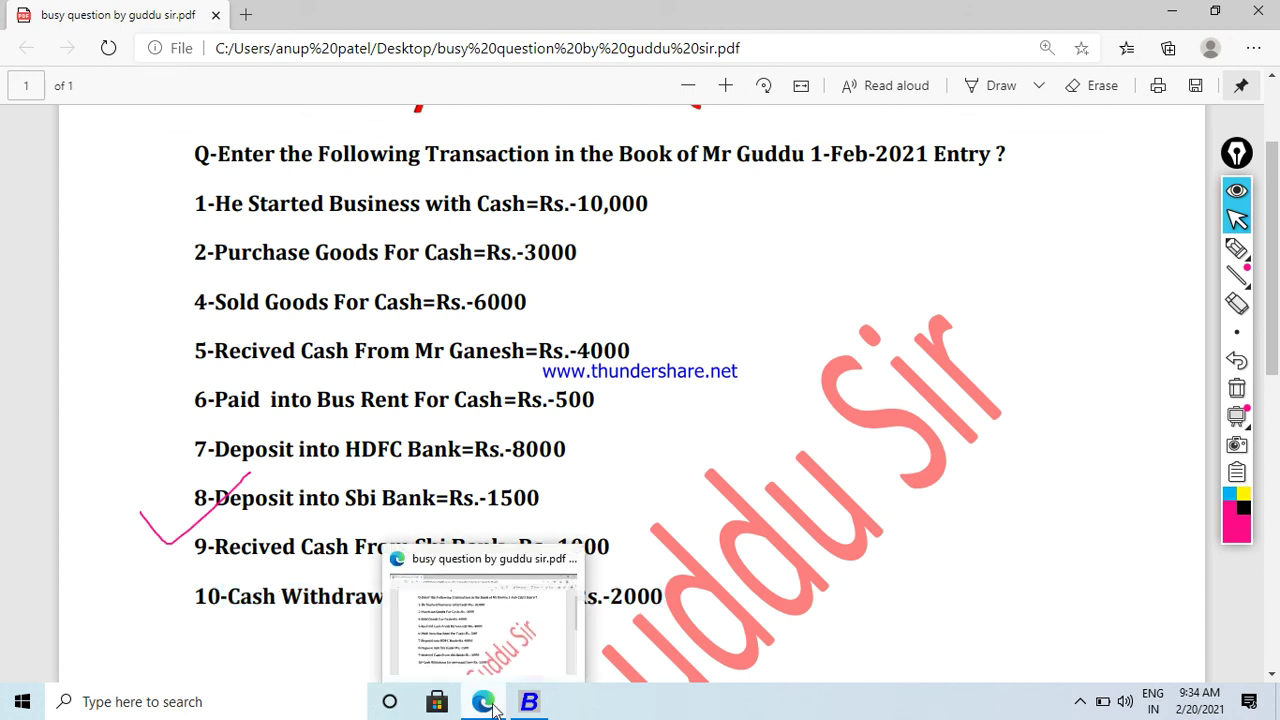
{"action": "left_click", "coordinate": [527, 703]}
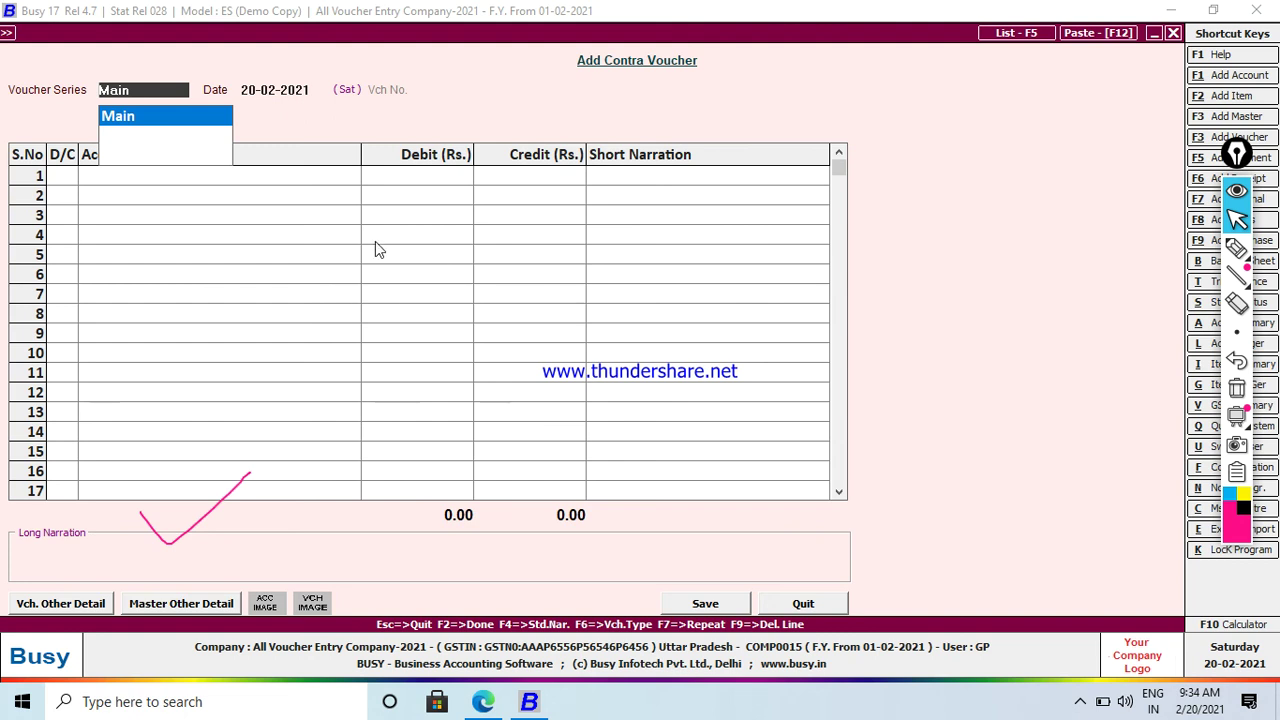
Leave contra entry and start a Main series payment voucher dated 20-02-2021 with GST nature Not Applicable/Non-GST
{"action": "key", "text": "Escape"}
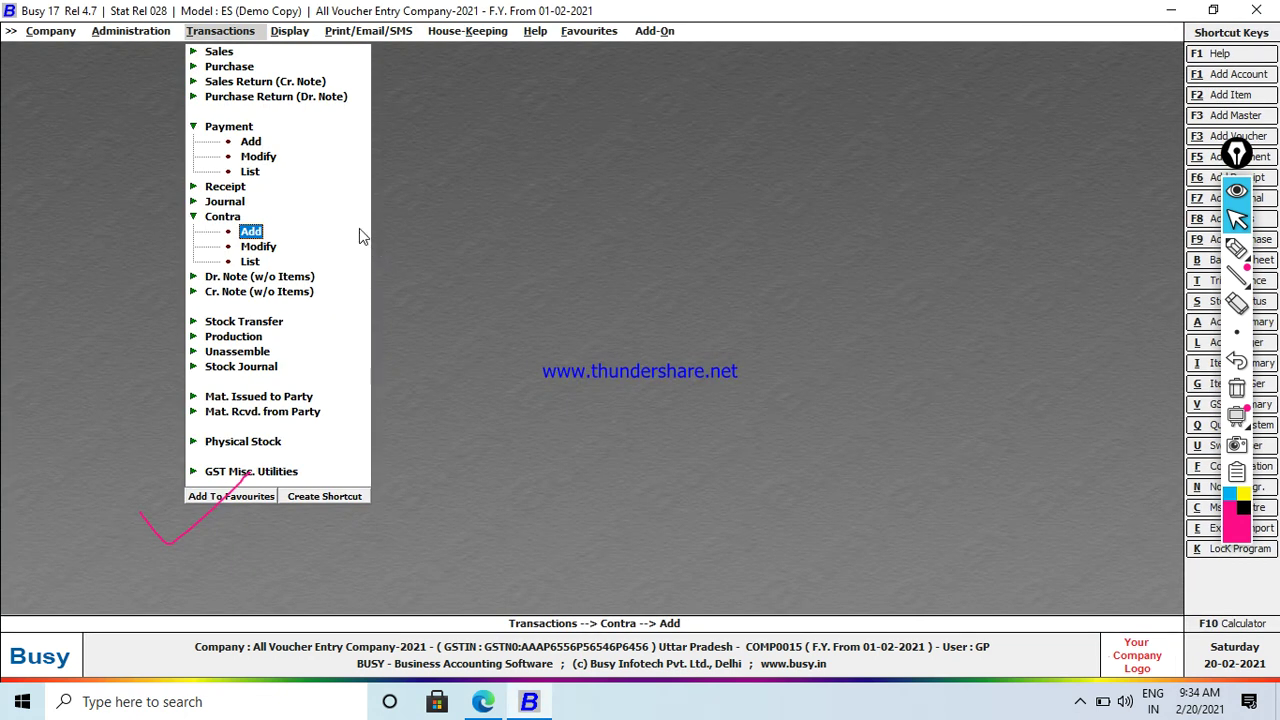
{"action": "key", "text": "Up"}
{"action": "key", "text": "Up"}
{"action": "key", "text": "Up"}
{"action": "key", "text": "Up"}
{"action": "key", "text": "Up"}
{"action": "key", "text": "Up"}
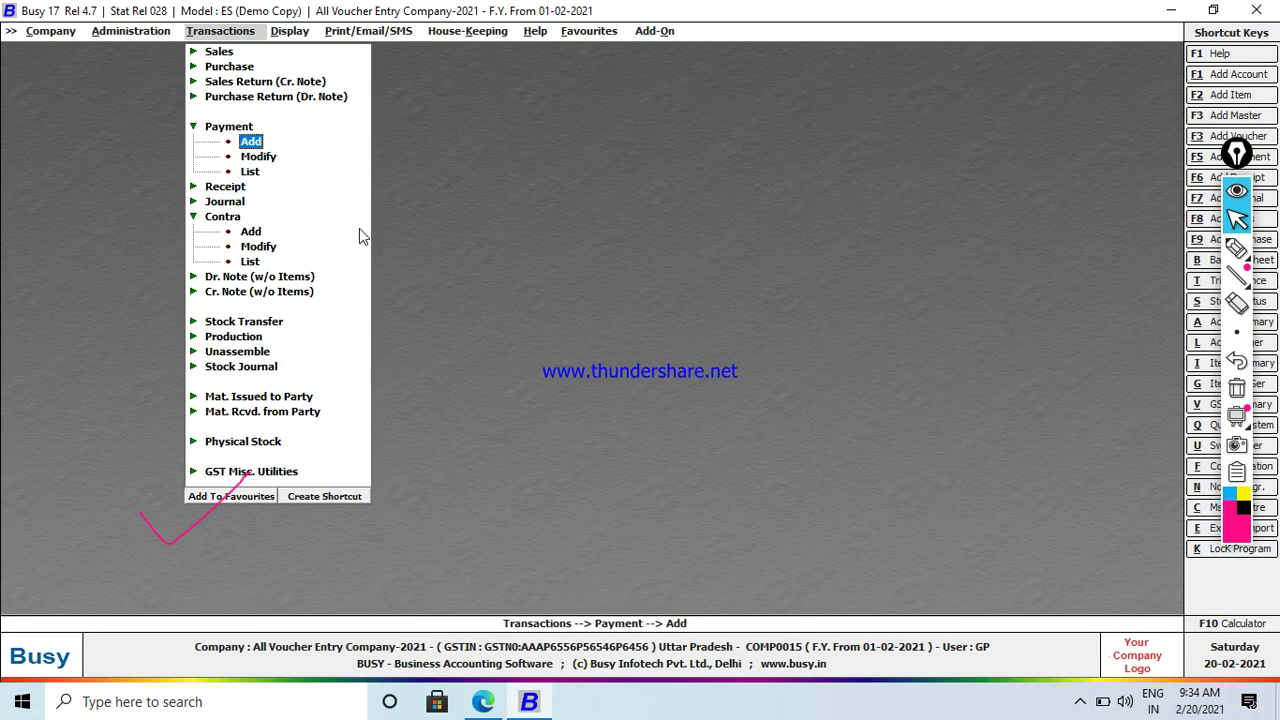
{"action": "key", "text": "Return"}
{"action": "key", "text": "Return"}
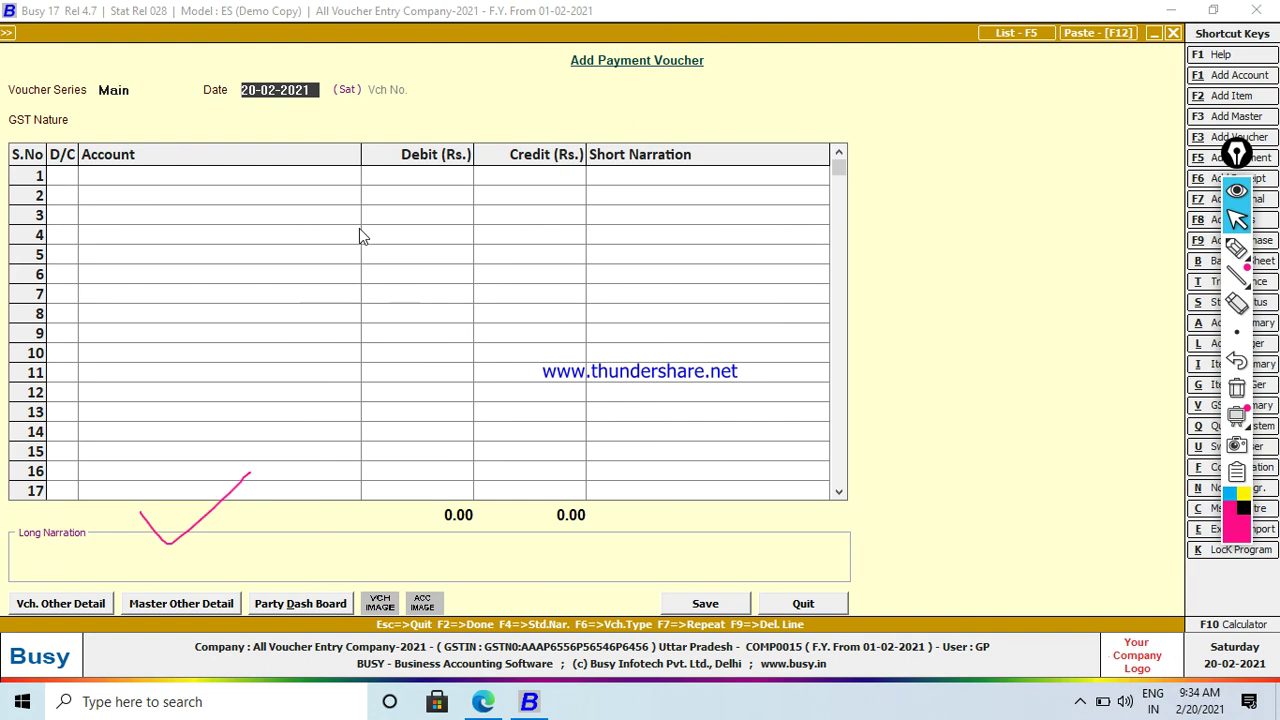
{"action": "key", "text": "Return"}
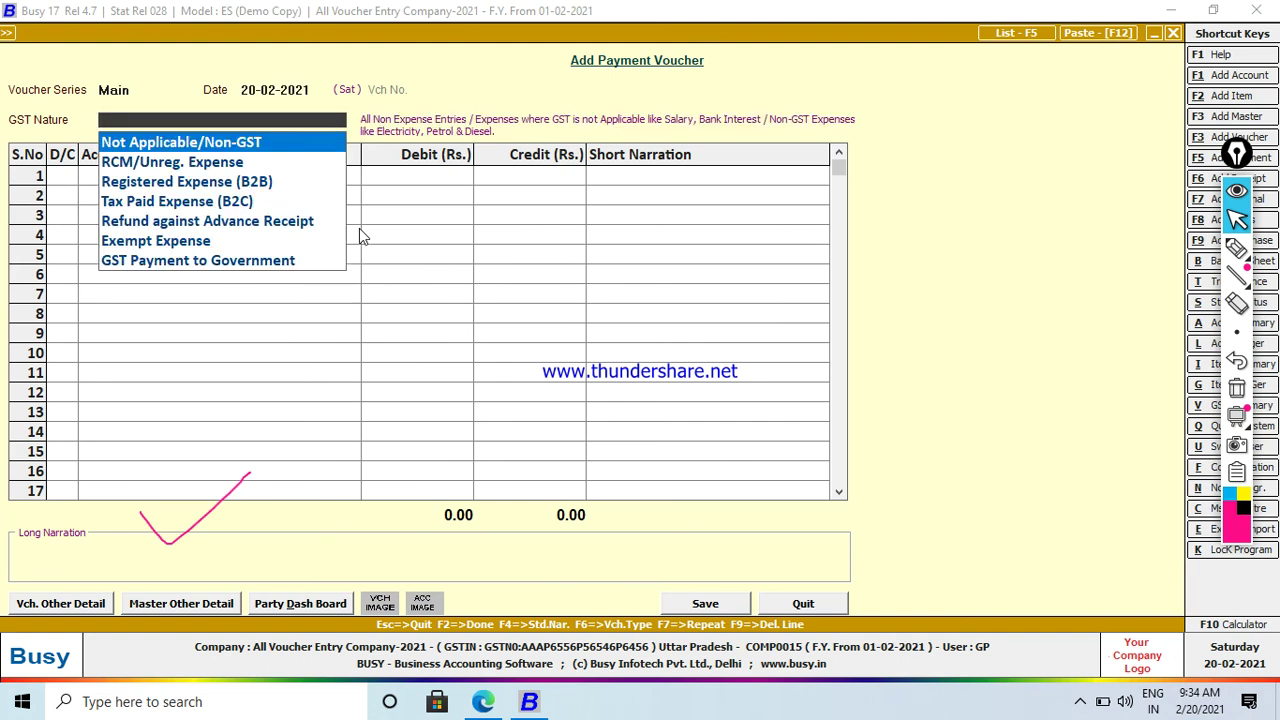
{"action": "key", "text": "Return"}
Debit DRAWING A/C with 2,000 and credit Cash with 2,000 in the payment voucher, without a short narration for the debit
{"action": "key", "text": "Return"}
{"action": "type", "text": "d"}
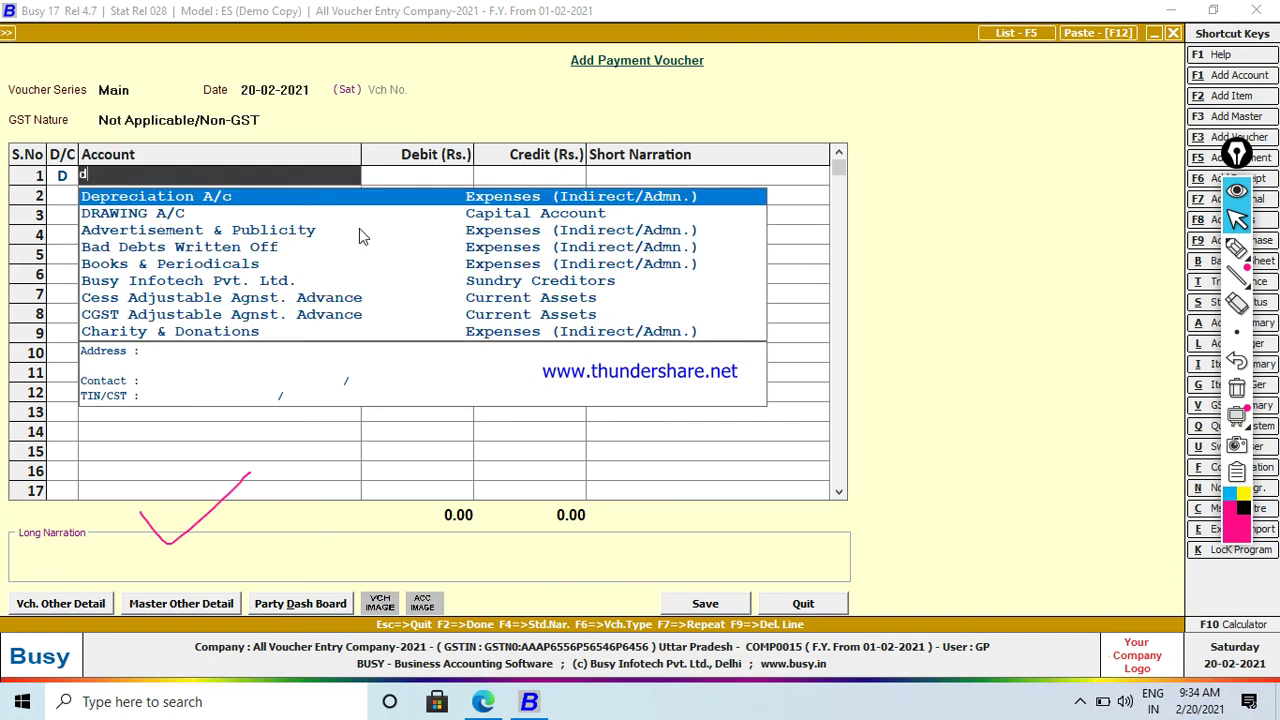
{"action": "key", "text": "Down"}
{"action": "key", "text": "Return"}
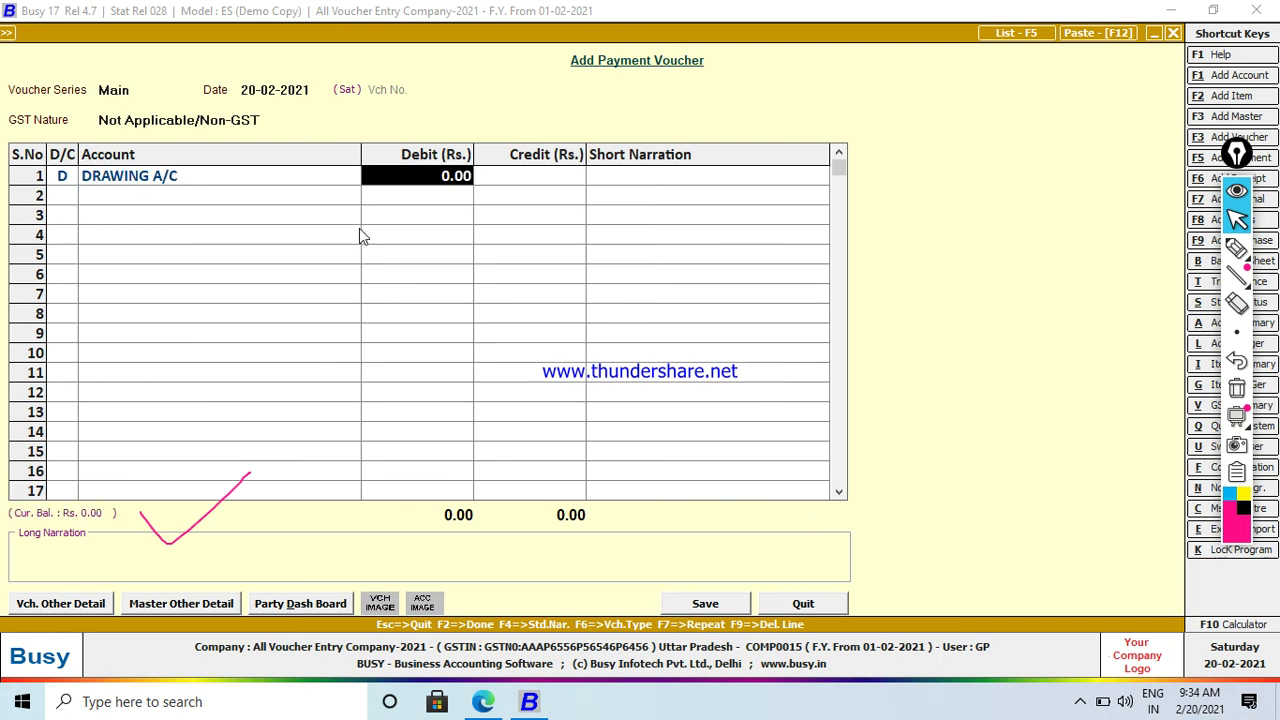
{"action": "type", "text": "2000"}
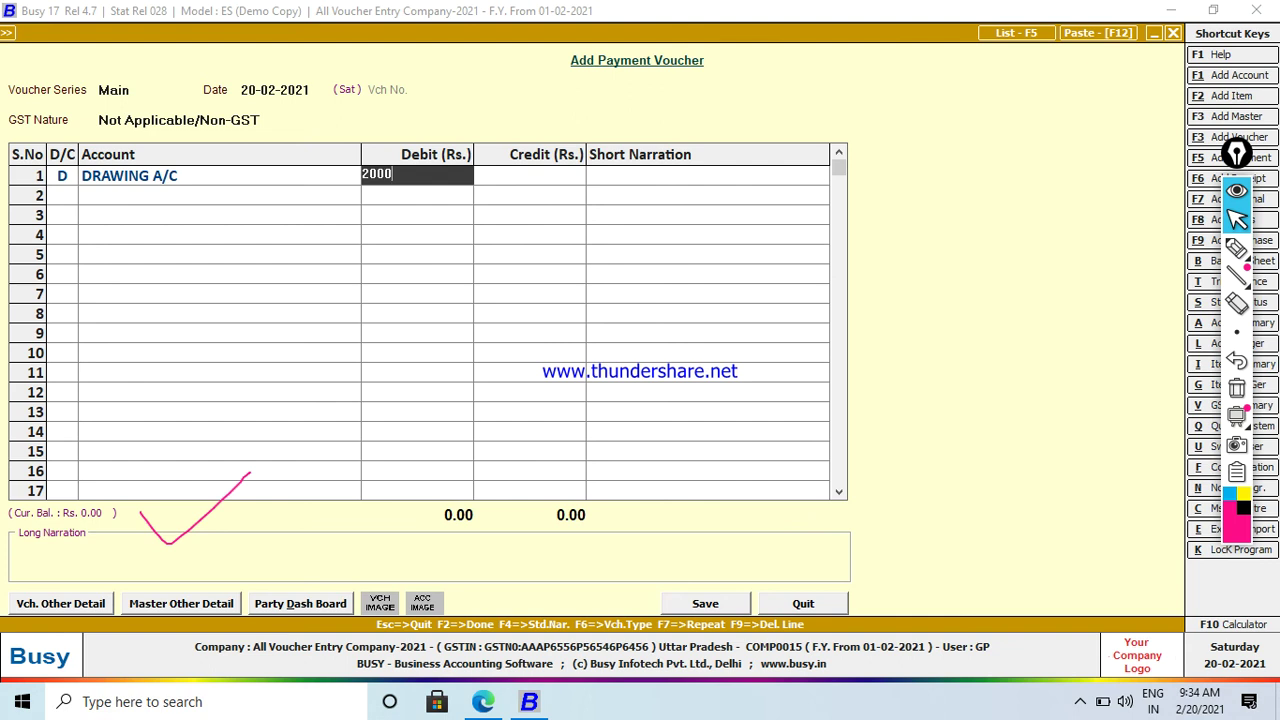
{"action": "key", "text": "Return"}
{"action": "key", "text": "Return"}
{"action": "key", "text": "Return"}
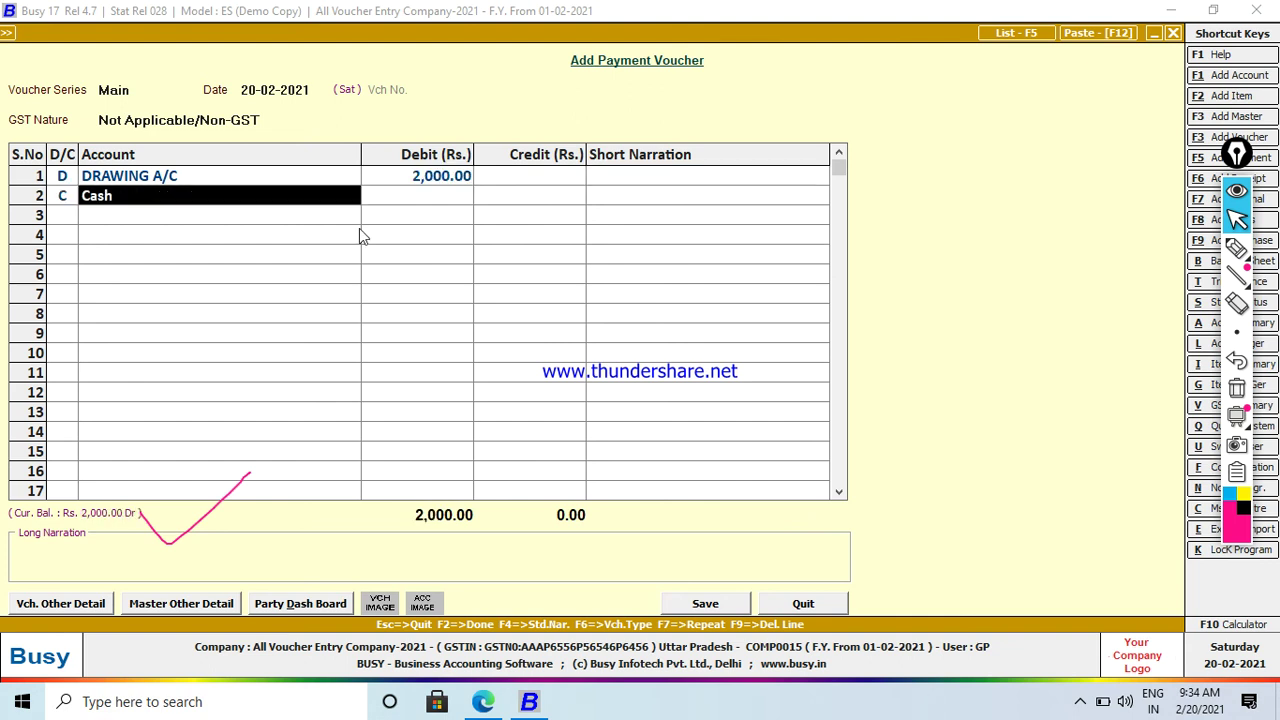
{"action": "key", "text": "Return"}
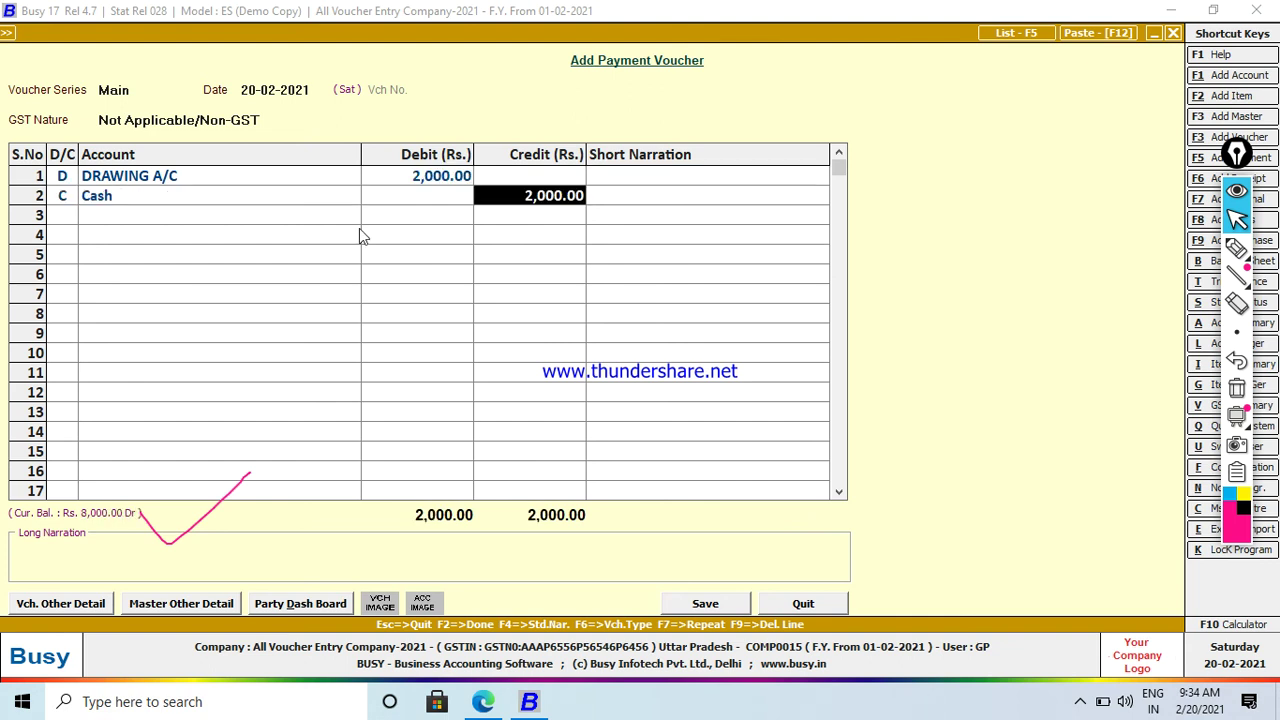
Save the drawings payment voucher without a short narration for the credit and clear the pen tick mark from the screen
{"action": "key", "text": "Return"}
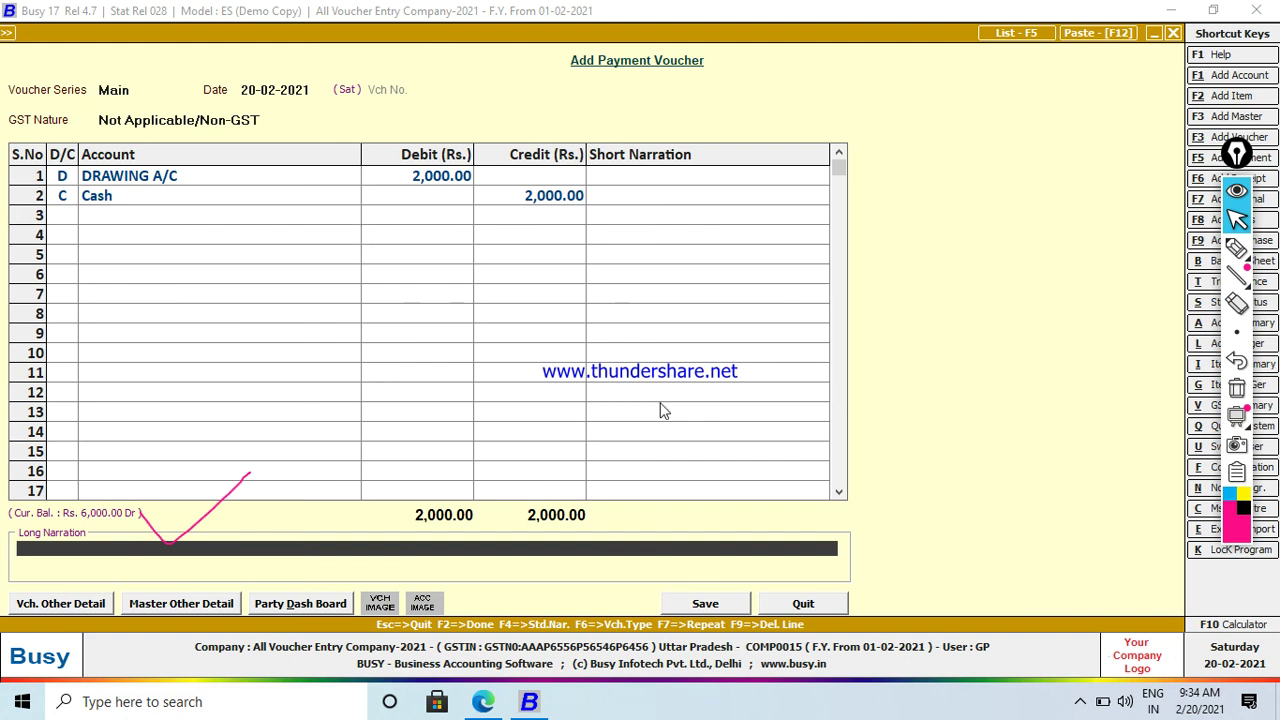
{"action": "left_click", "coordinate": [705, 603]}
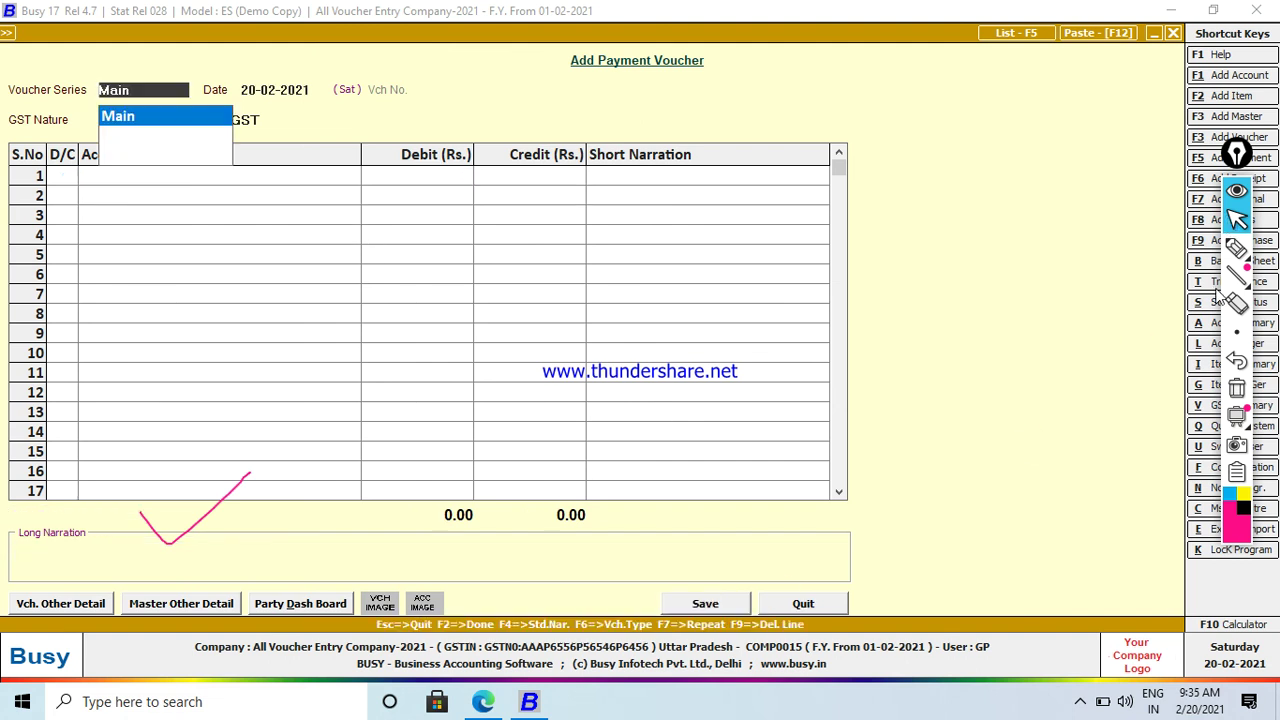
{"action": "left_click", "coordinate": [1237, 388]}
Check the question PDF for remaining transactions, return to Busy and leave payment voucher entry
{"action": "left_click", "coordinate": [483, 701]}
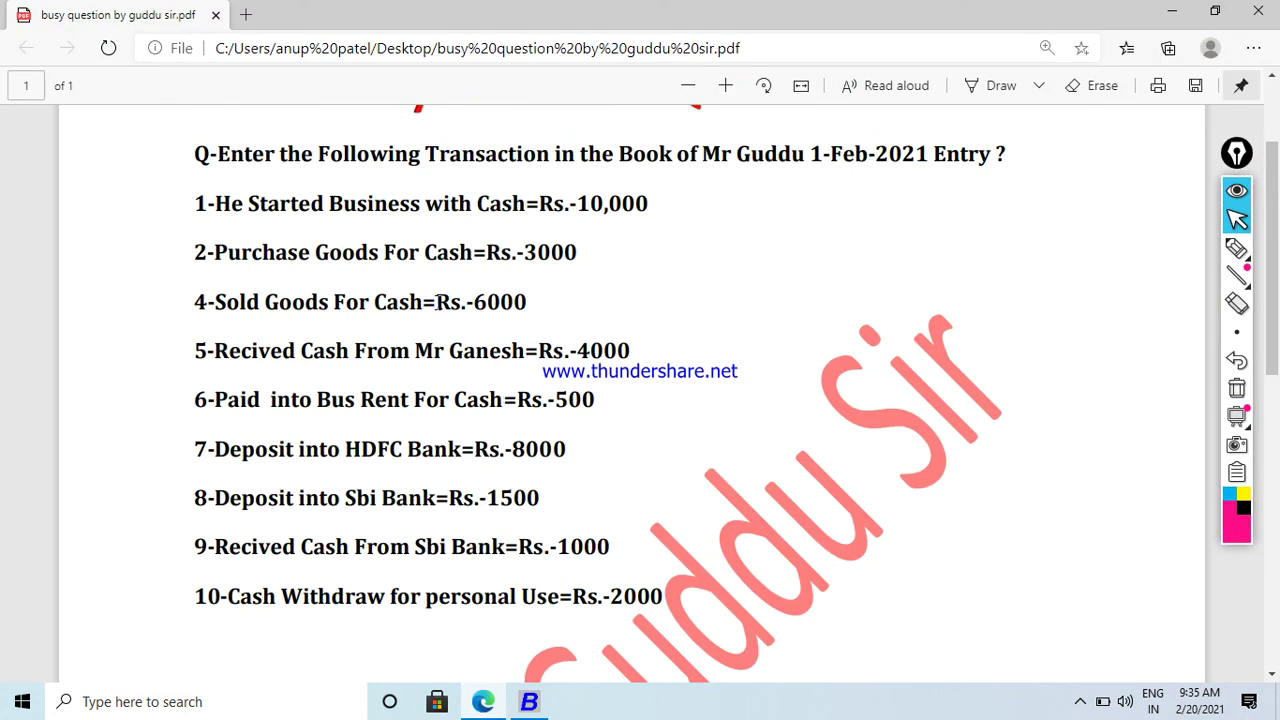
{"action": "left_click", "coordinate": [531, 701]}
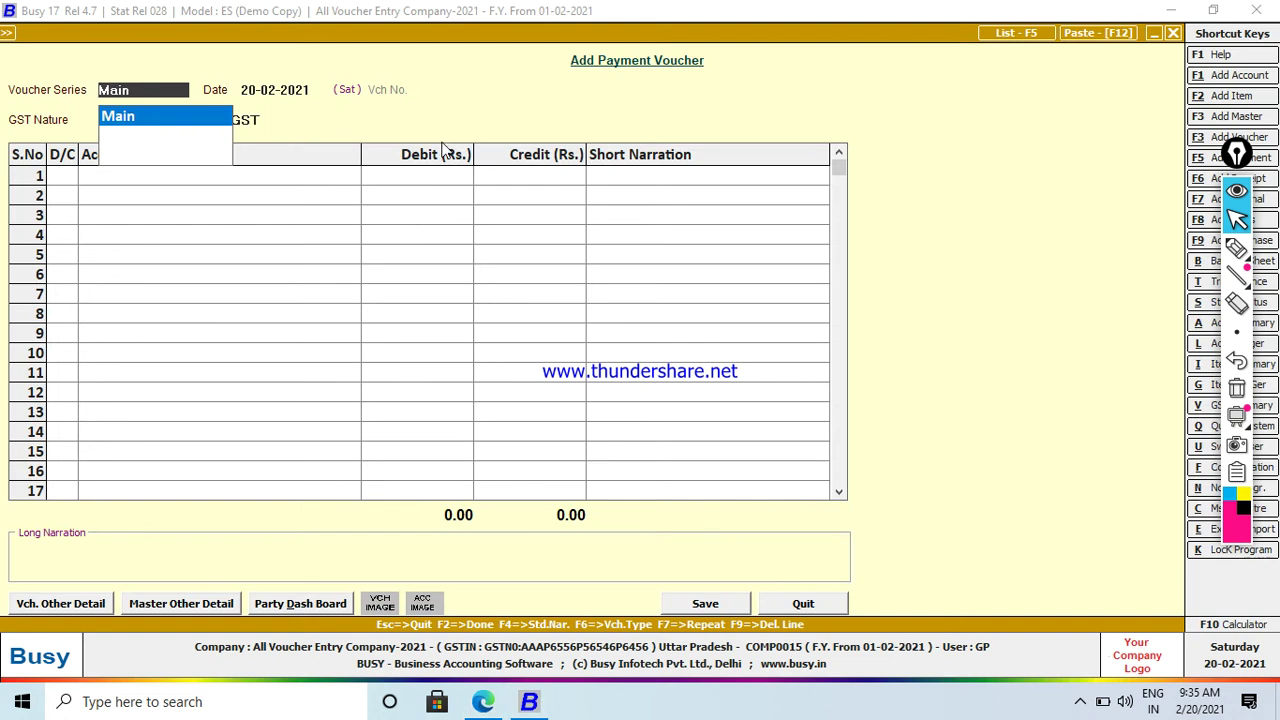
{"action": "key", "text": "Escape"}
{"action": "key", "text": "Escape"}
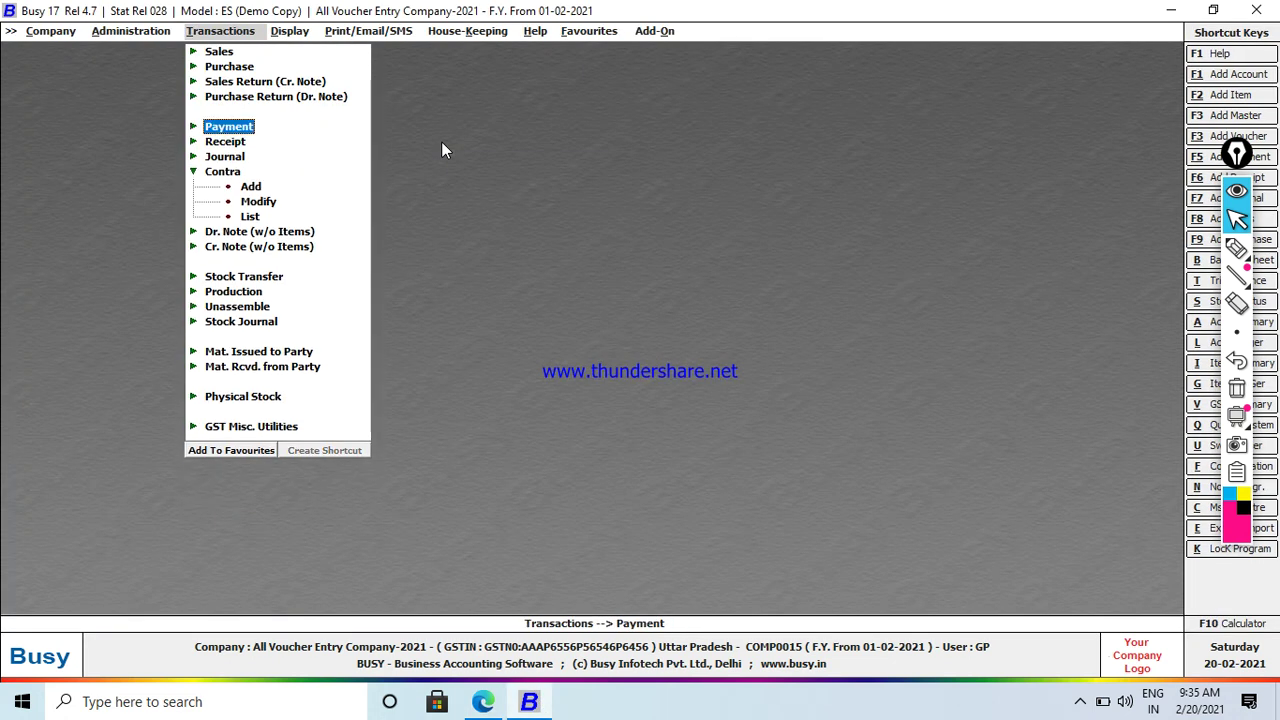
Start the Balances Only alphabetical closing trial balance for all accounts
{"action": "key", "text": "Right"}
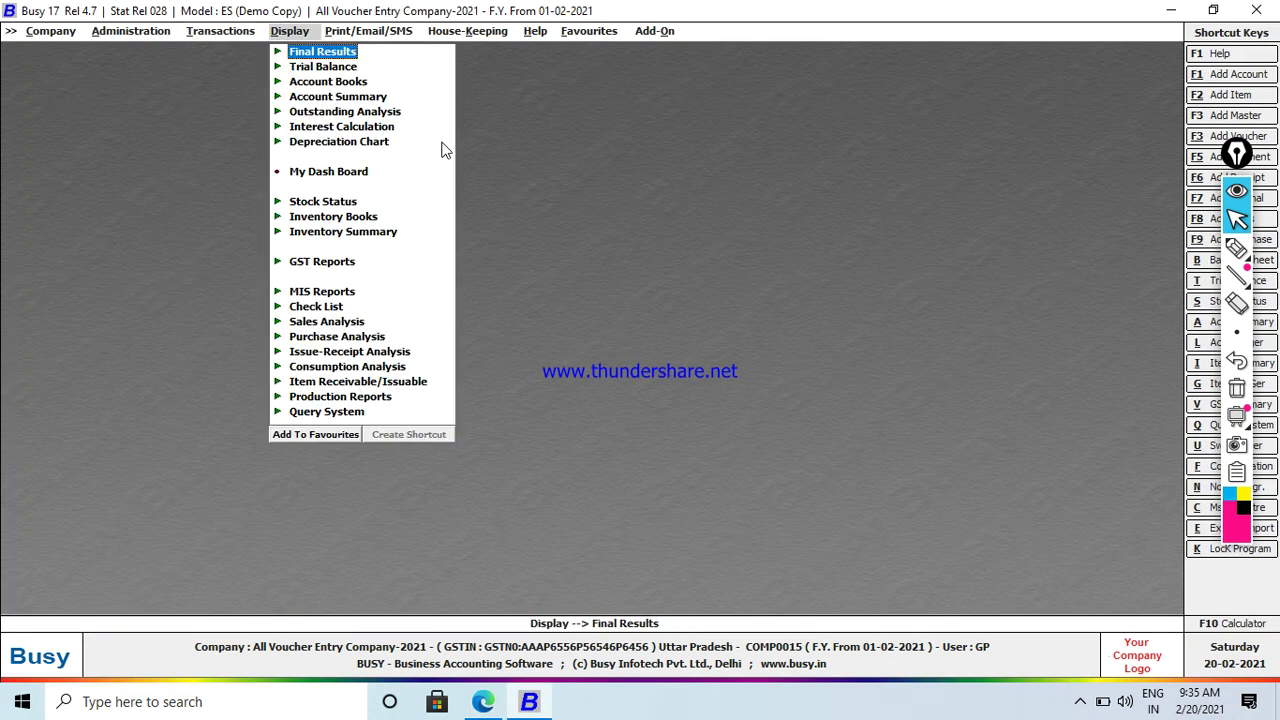
{"action": "key", "text": "Down"}
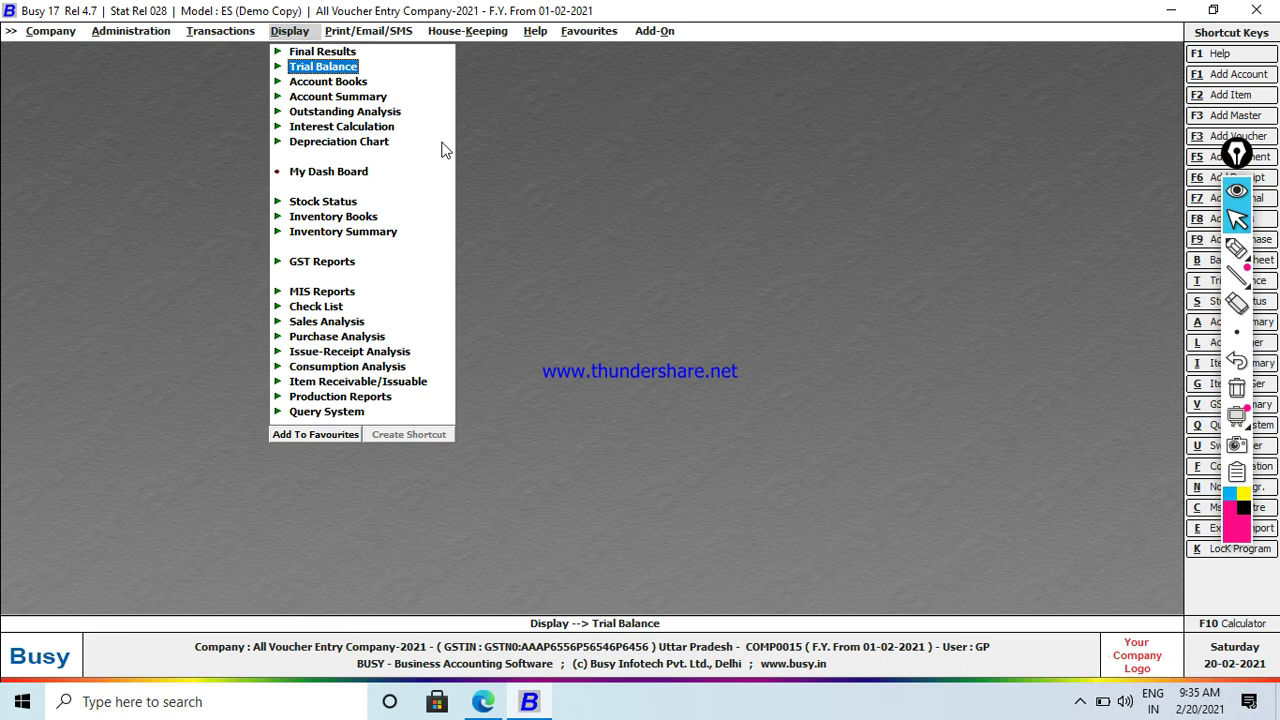
{"action": "key", "text": "Return"}
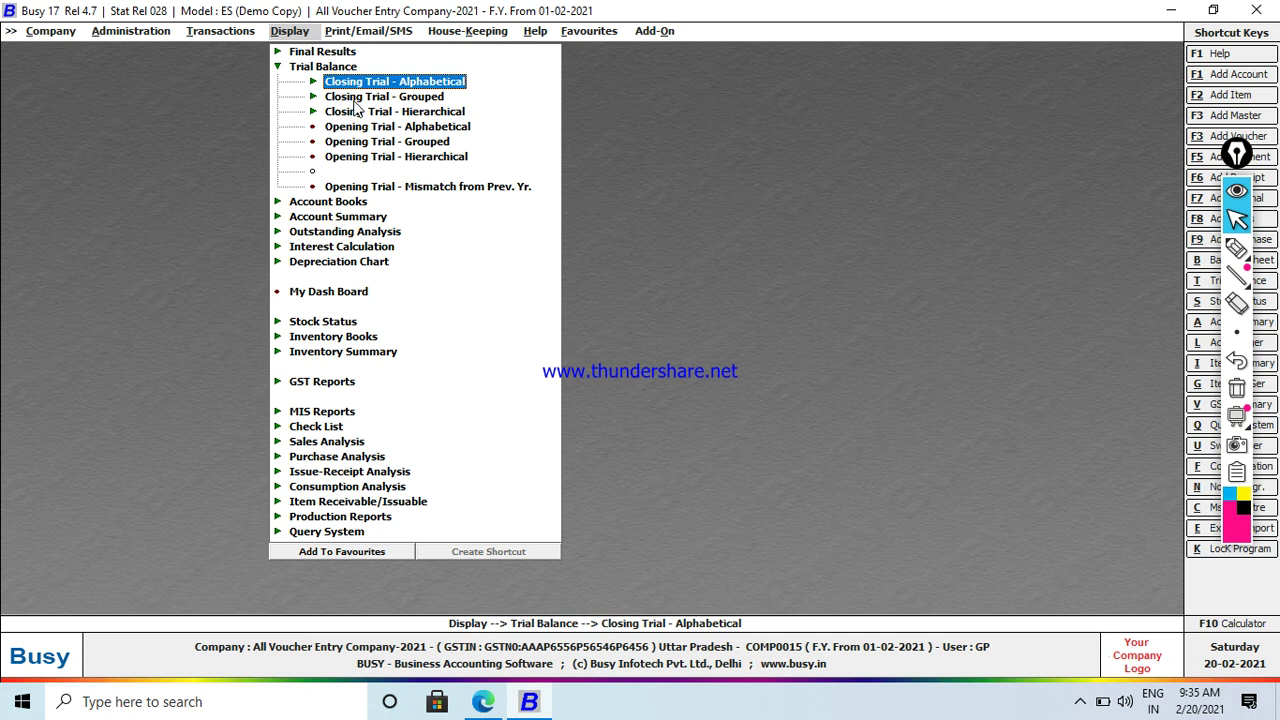
{"action": "key", "text": "Return"}
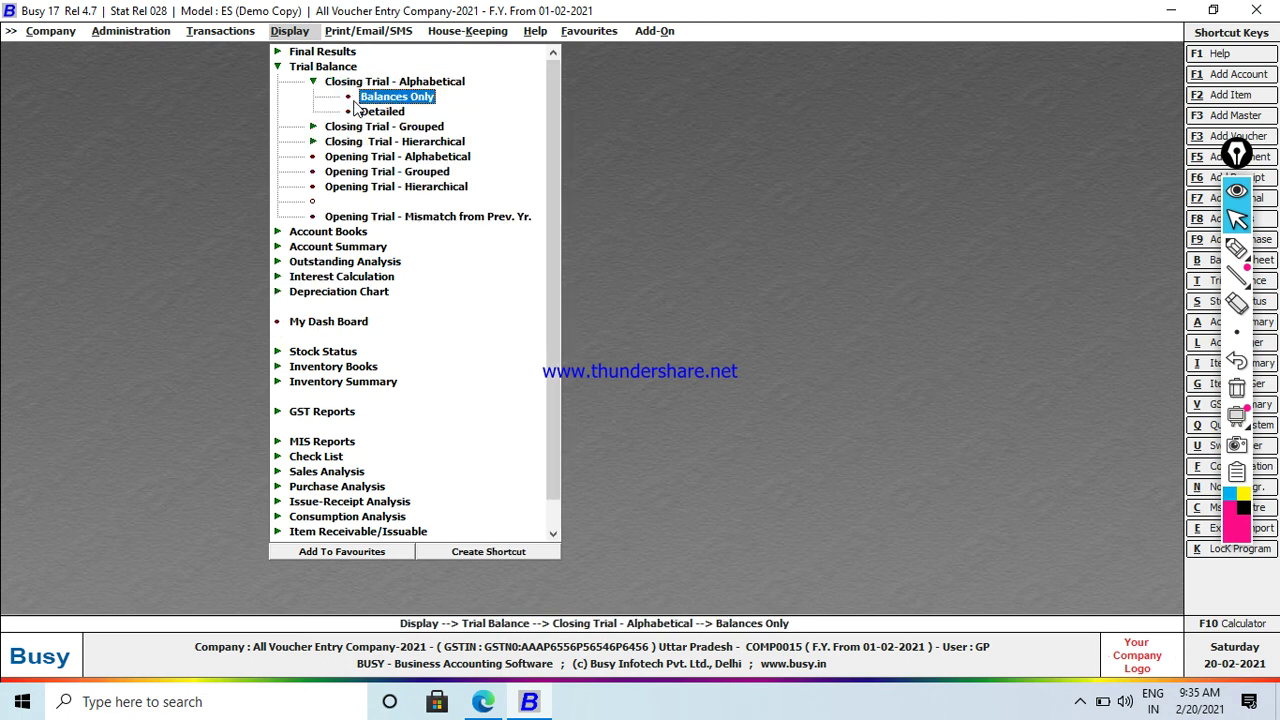
{"action": "left_click", "coordinate": [412, 100]}
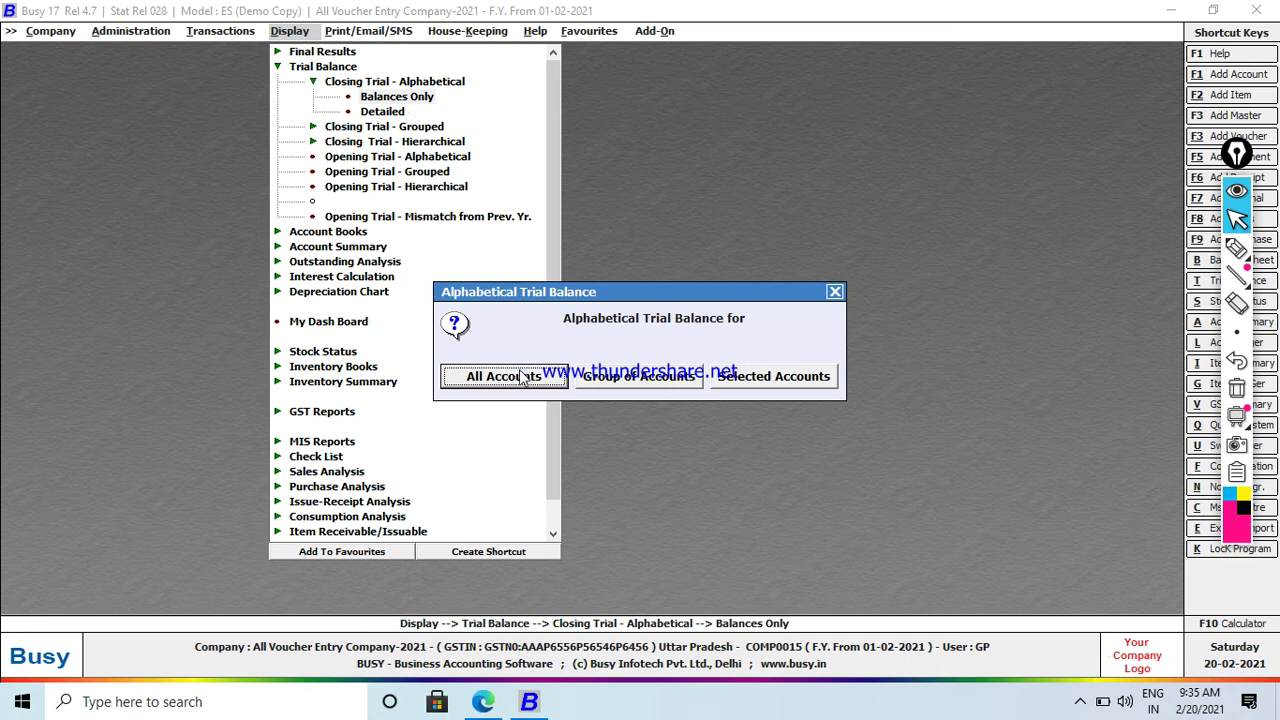
{"action": "left_click", "coordinate": [505, 376]}
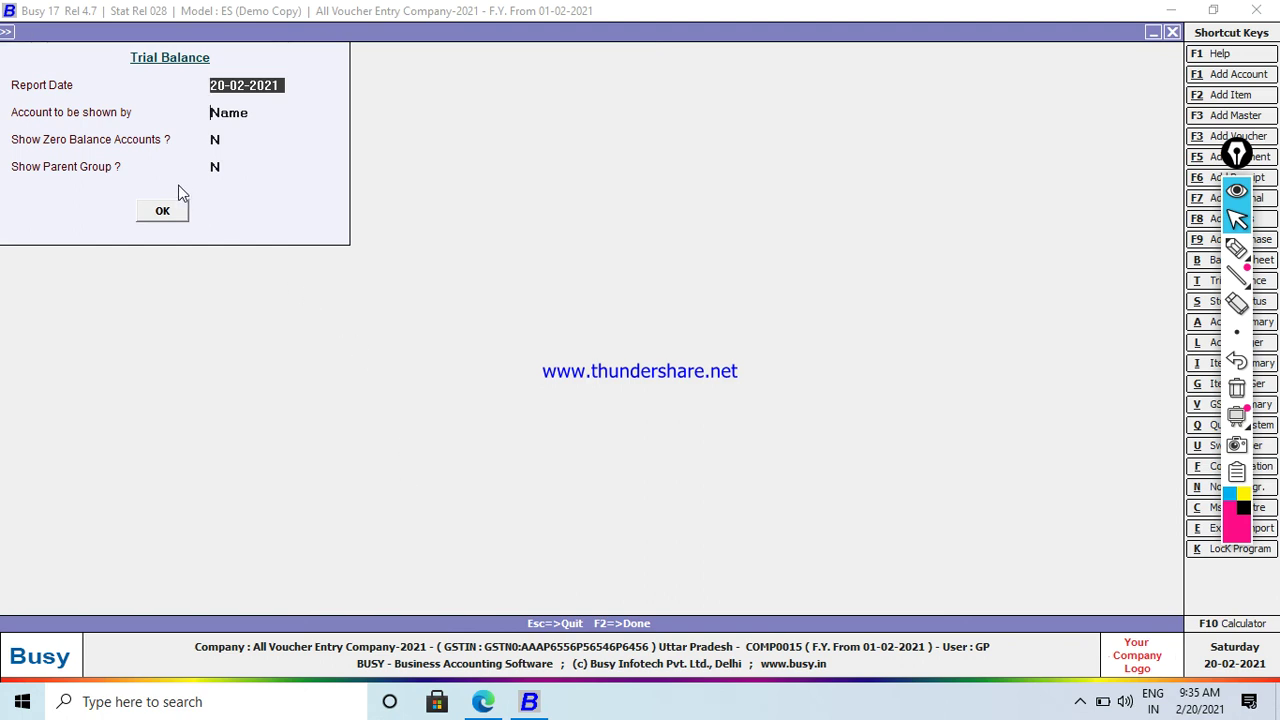
Display the trial balance as of 20-02-2021 by account name, without zero-balance accounts or parent groups
{"action": "key", "text": "Return"}
{"action": "key", "text": "Return"}
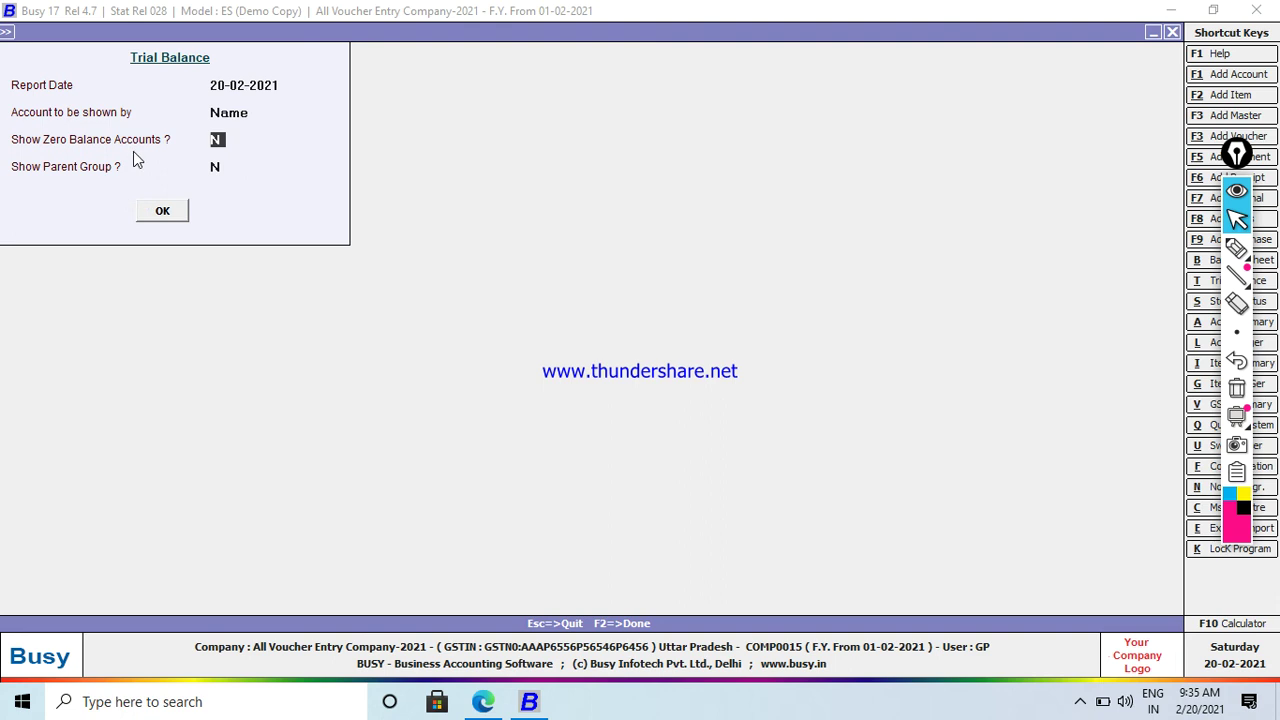
{"action": "key", "text": "Return"}
{"action": "key", "text": "Return"}
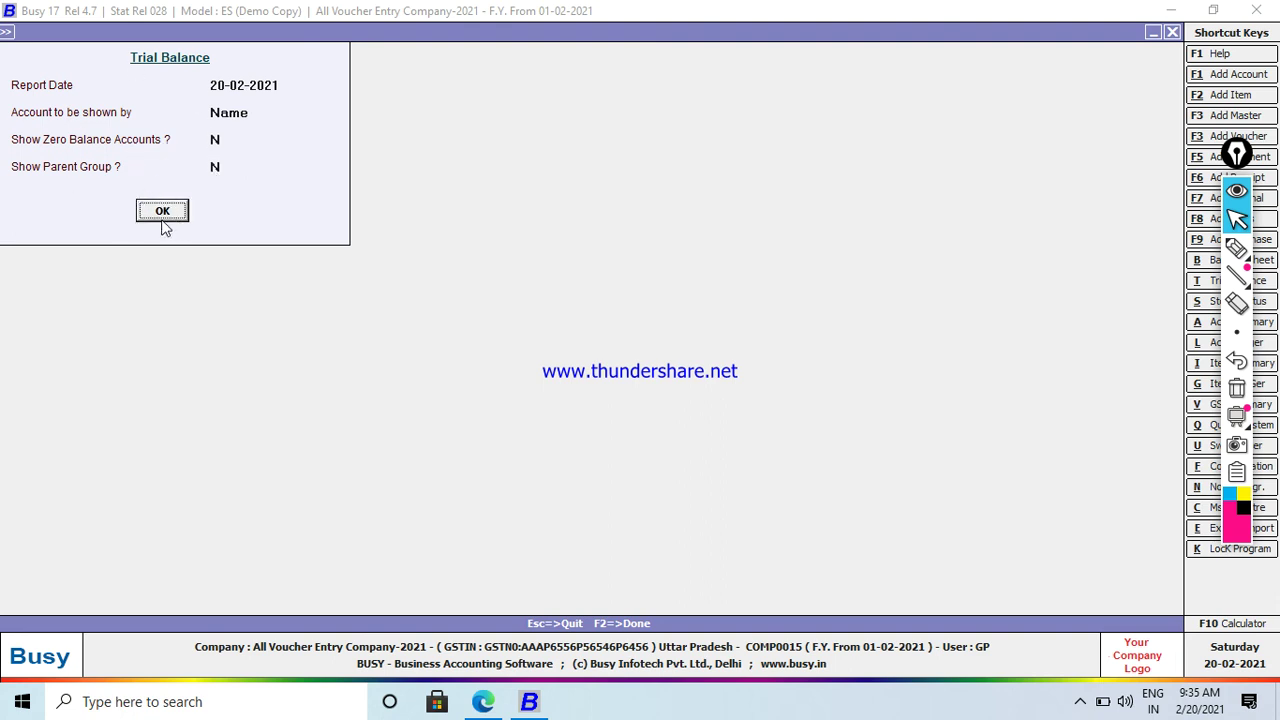
{"action": "left_click", "coordinate": [162, 212]}
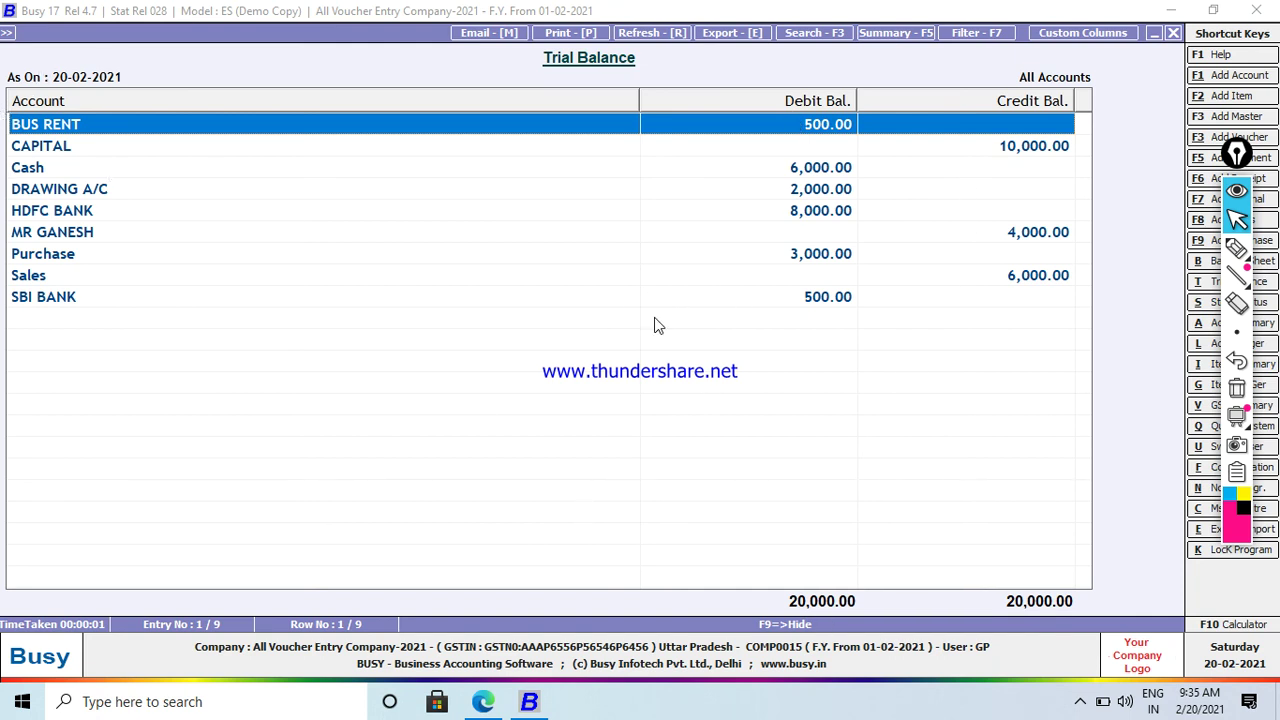
Redisplay the trial balance with both zero-balance accounts and parent groups shown
{"action": "key", "text": "Escape"}
{"action": "left_click", "coordinate": [216, 139]}
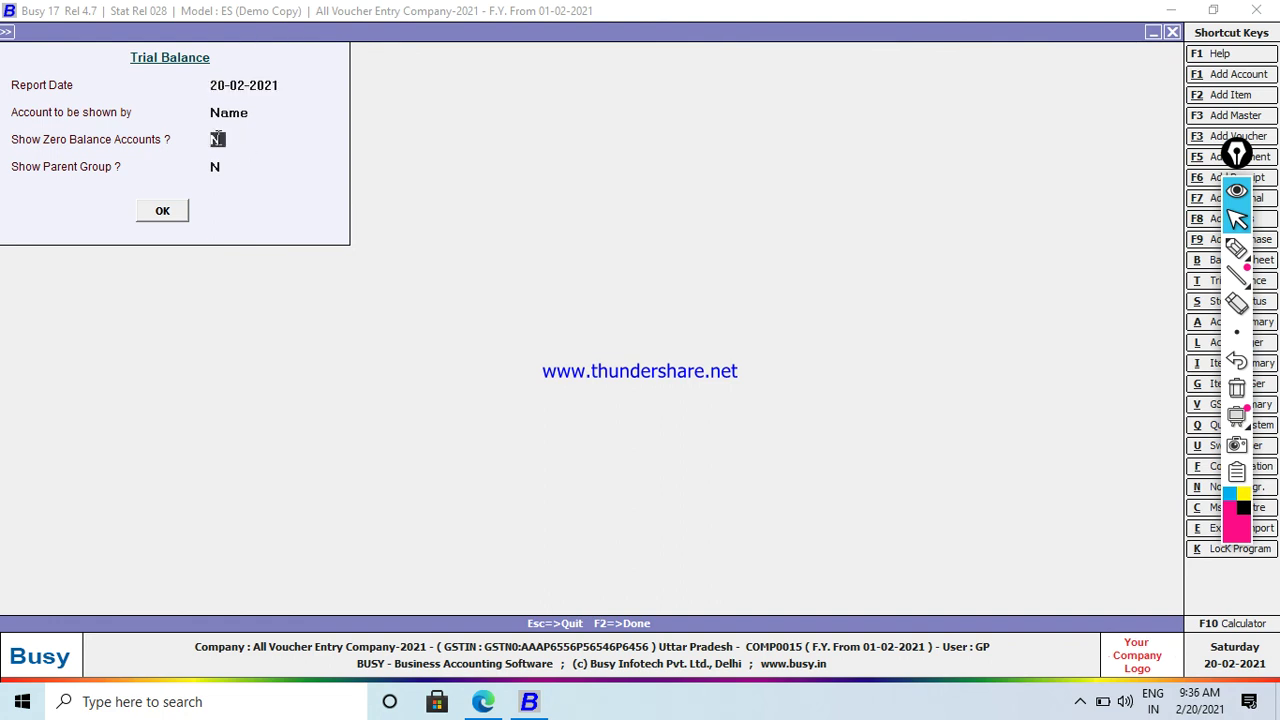
{"action": "type", "text": "Y"}
{"action": "left_click", "coordinate": [218, 166]}
{"action": "type", "text": "Y"}
{"action": "key", "text": "Return"}
{"action": "left_click", "coordinate": [162, 210]}
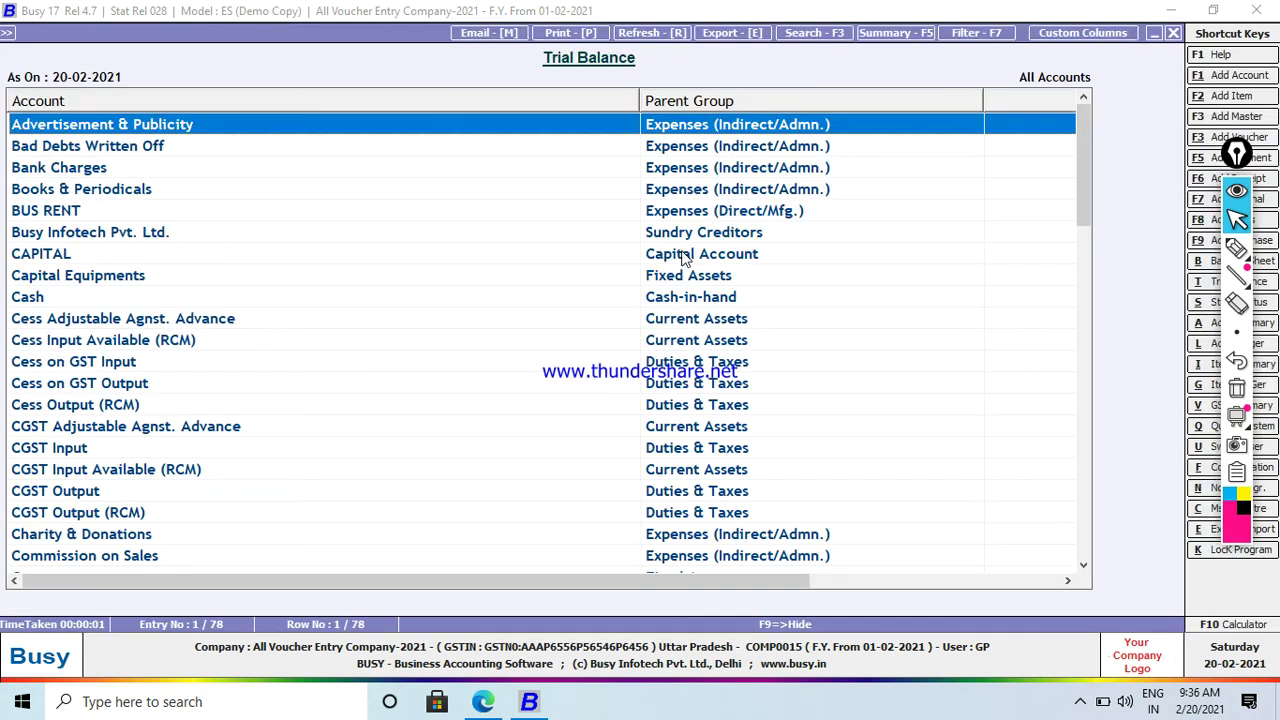
{"action": "left_click_drag", "start_coordinate": [1086, 147], "coordinate": [1062, 110]}
Turn off the parent group display, keep zero-balance accounts shown, and look through the redisplayed trial balance
{"action": "key", "text": "Escape"}
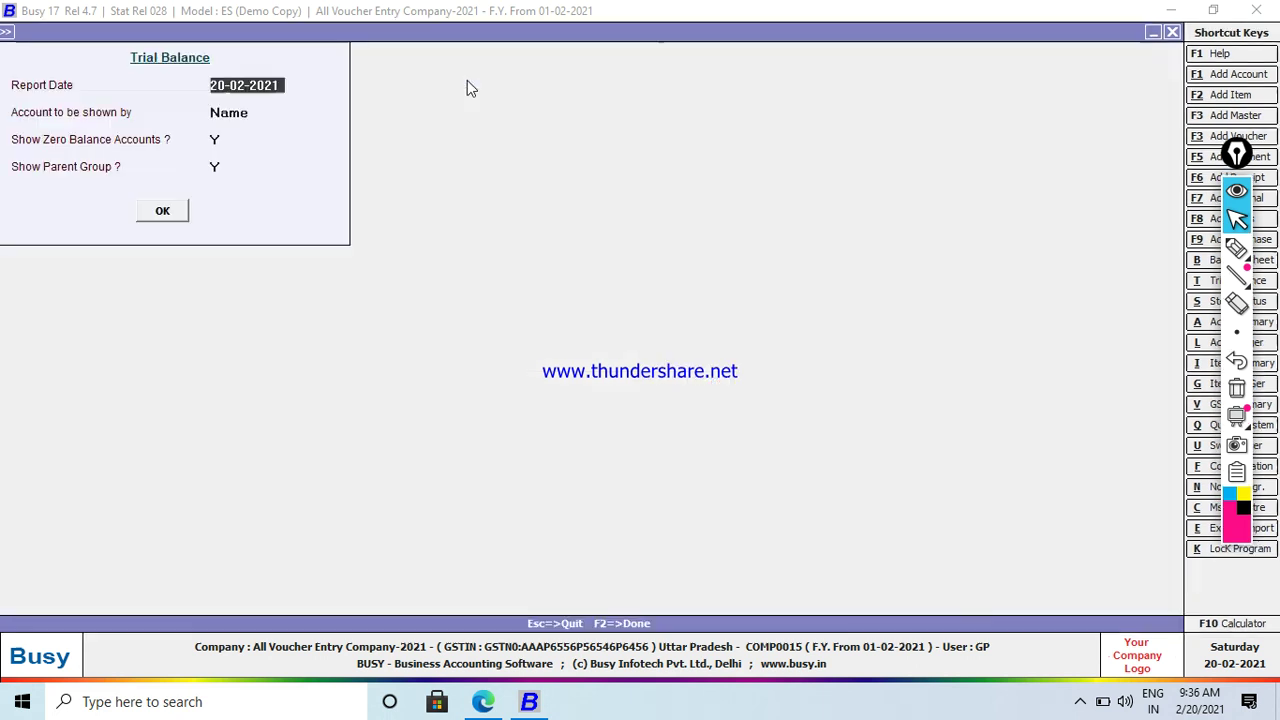
{"action": "left_click", "coordinate": [217, 167]}
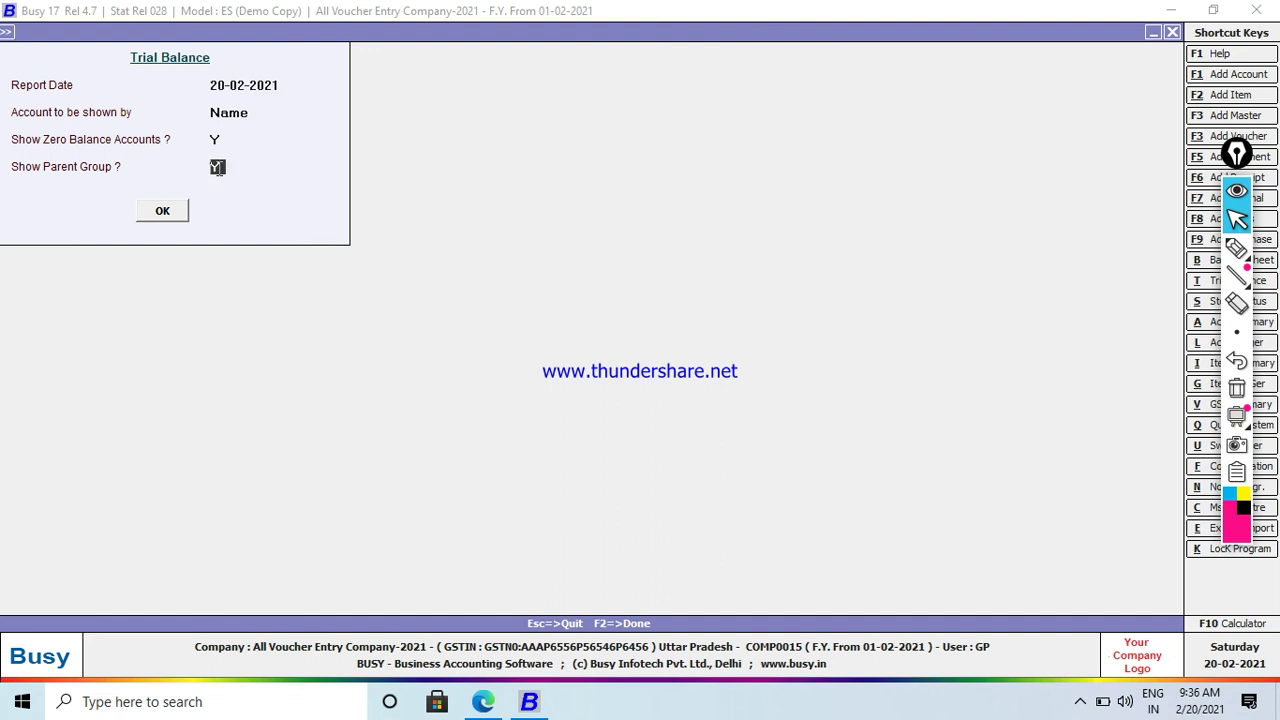
{"action": "type", "text": "N"}
{"action": "key", "text": "Return"}
{"action": "left_click", "coordinate": [165, 216]}
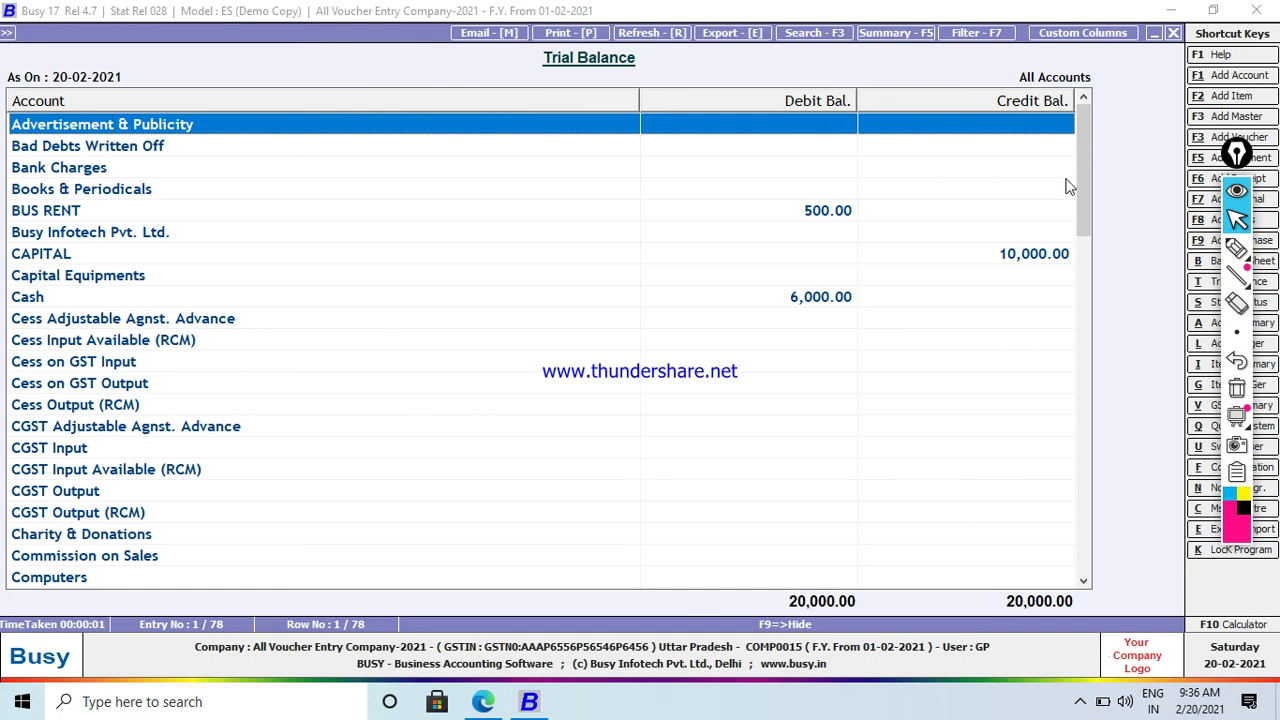
{"action": "left_click_drag", "start_coordinate": [1085, 162], "coordinate": [1103, 420]}
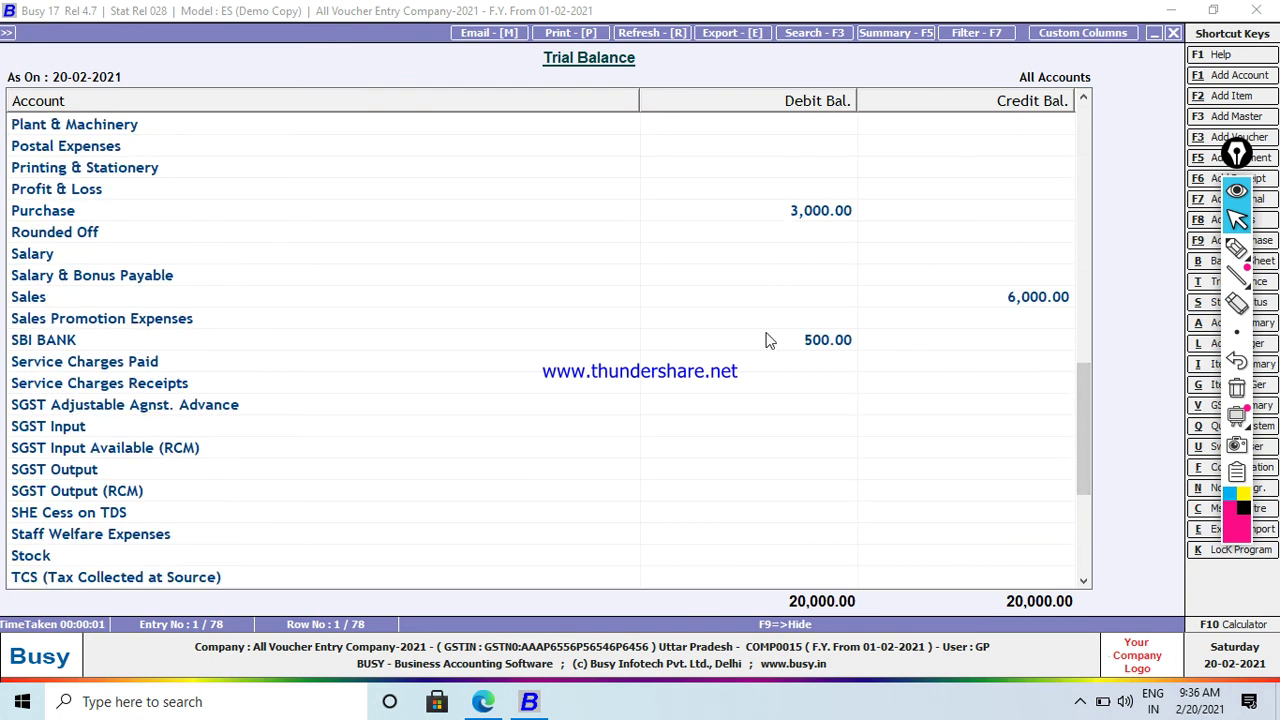
{"action": "left_click_drag", "start_coordinate": [1089, 434], "coordinate": [1070, 203]}
Redisplay the trial balance with zero-balance accounts excluded
{"action": "key", "text": "Escape"}
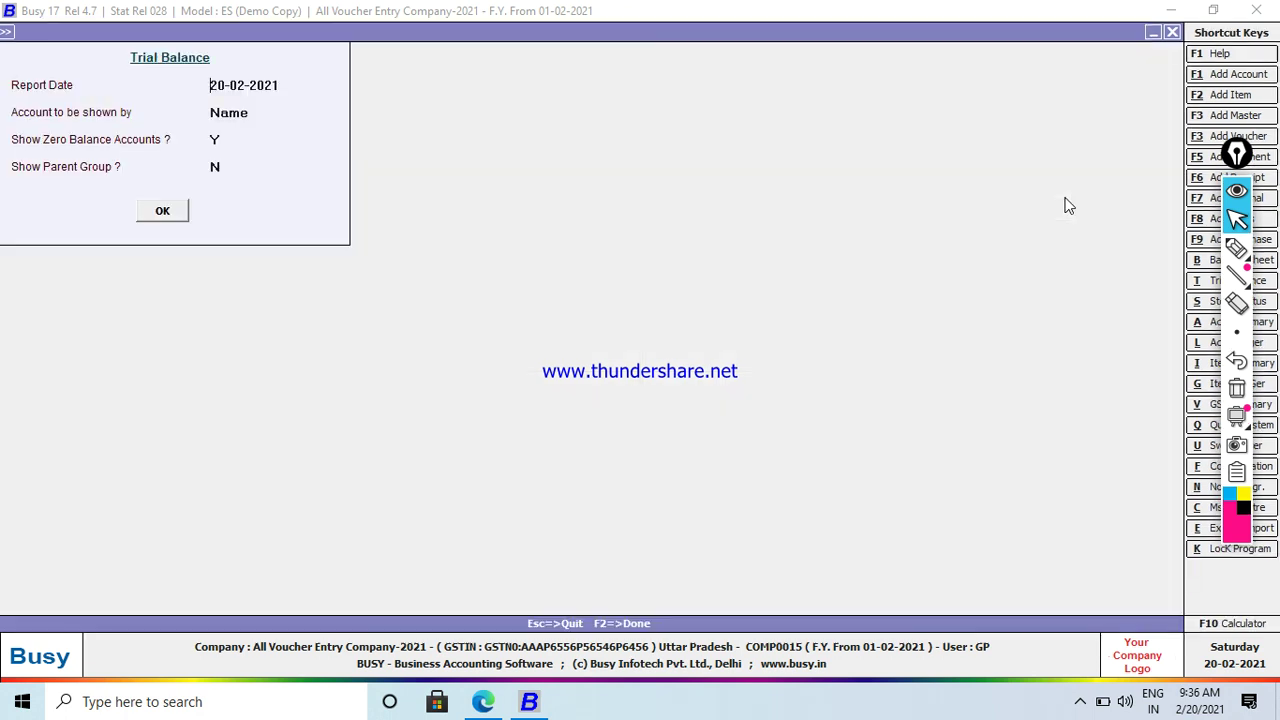
{"action": "left_click", "coordinate": [216, 168]}
{"action": "key", "text": "Up"}
{"action": "key", "text": "Return"}
{"action": "left_click", "coordinate": [171, 207]}
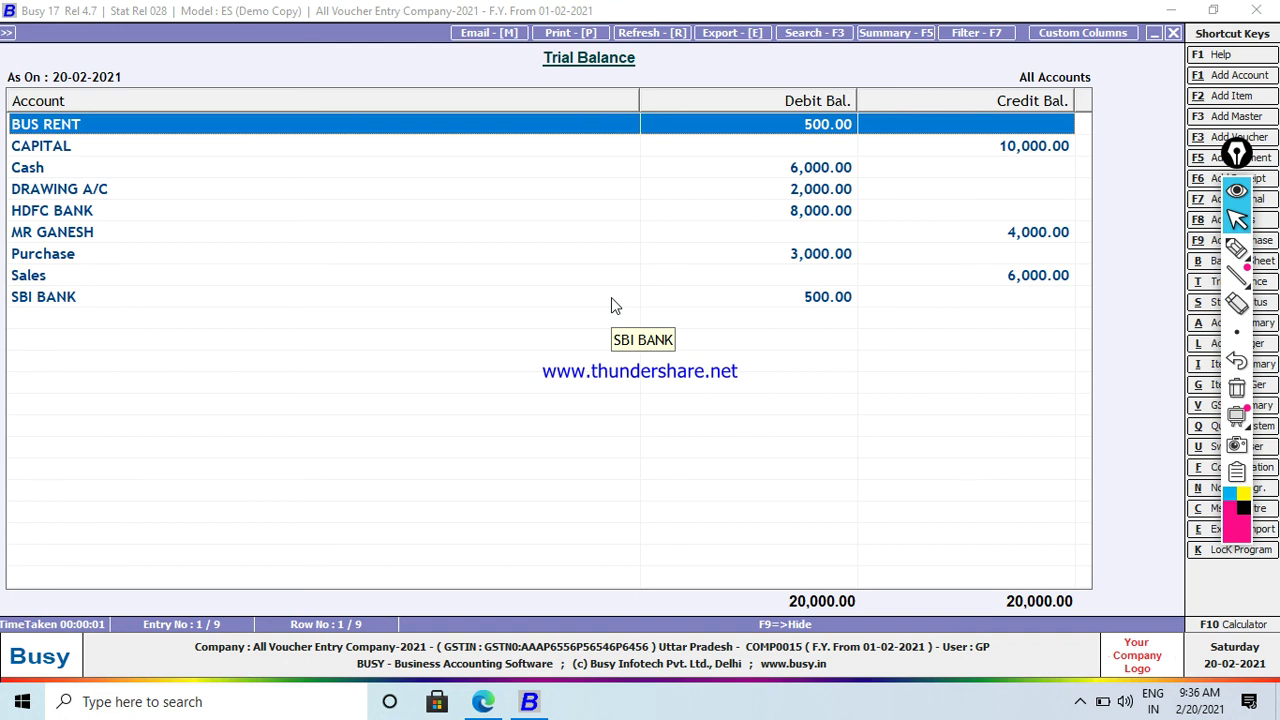
Export the trial balance in PDF format to the Desktop as Trial Balance.pdf and open the exported file
{"action": "left_click", "coordinate": [731, 34]}
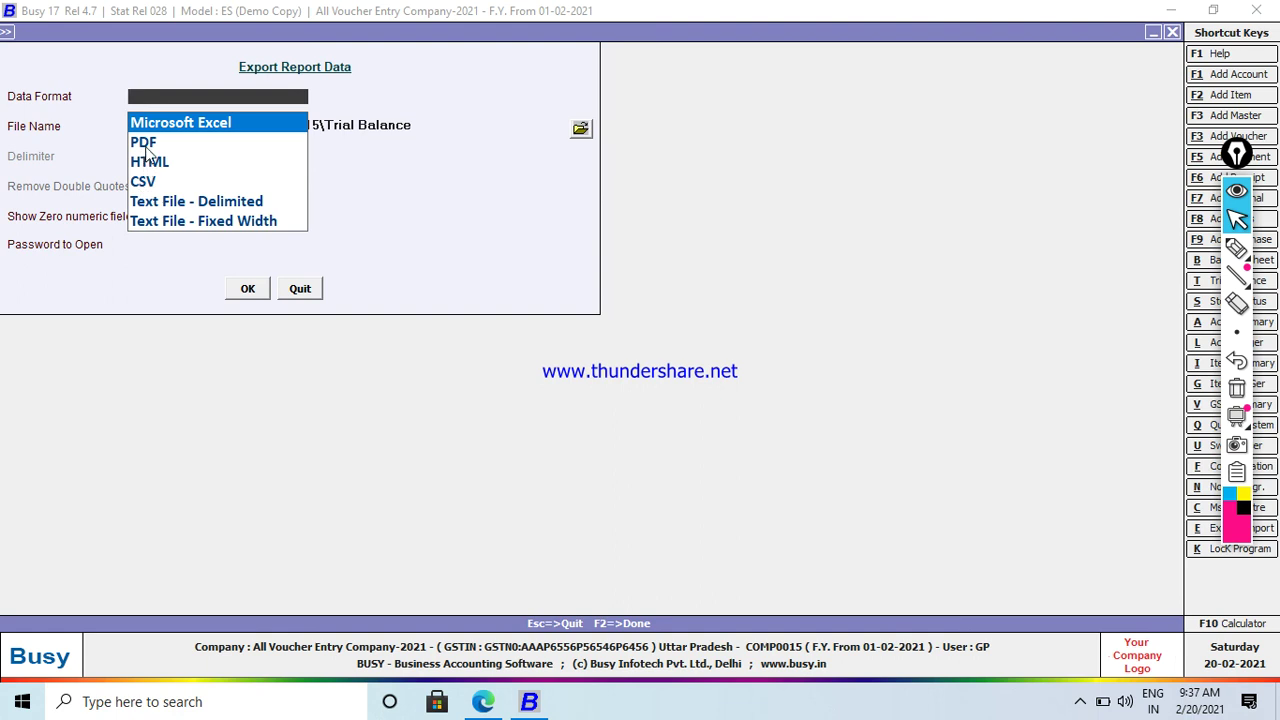
{"action": "left_click", "coordinate": [146, 145]}
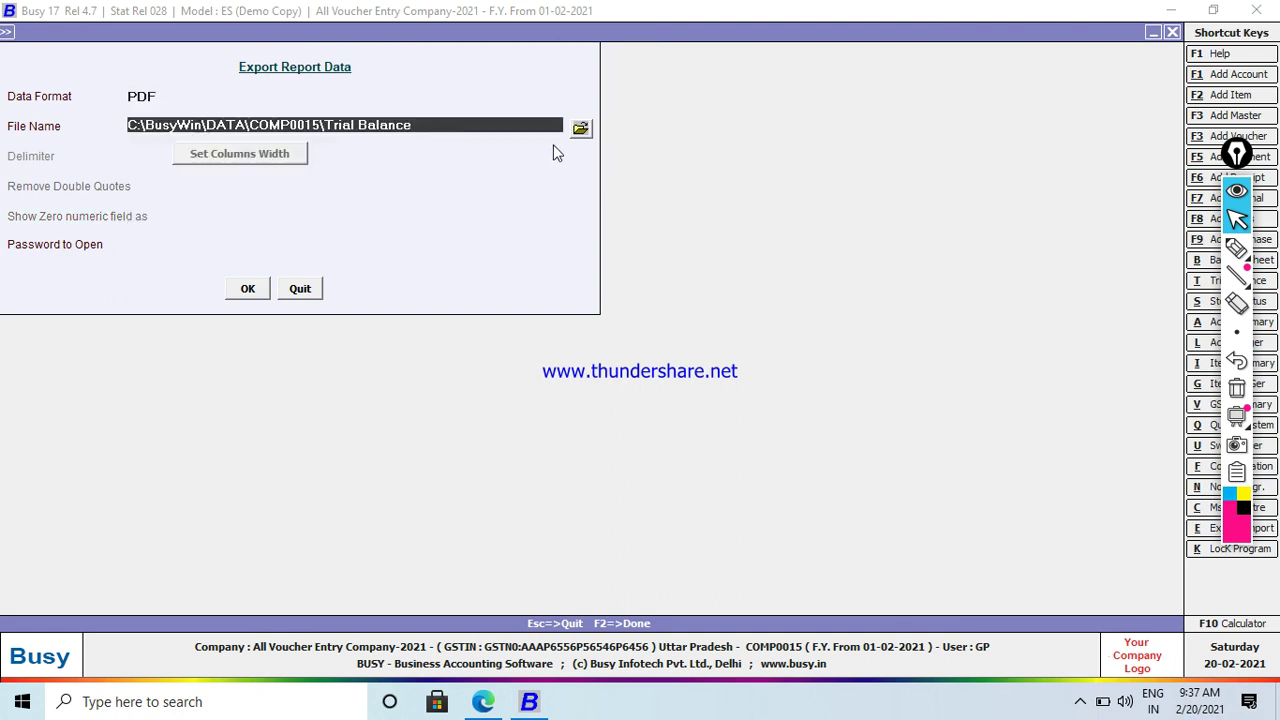
{"action": "left_click", "coordinate": [579, 130]}
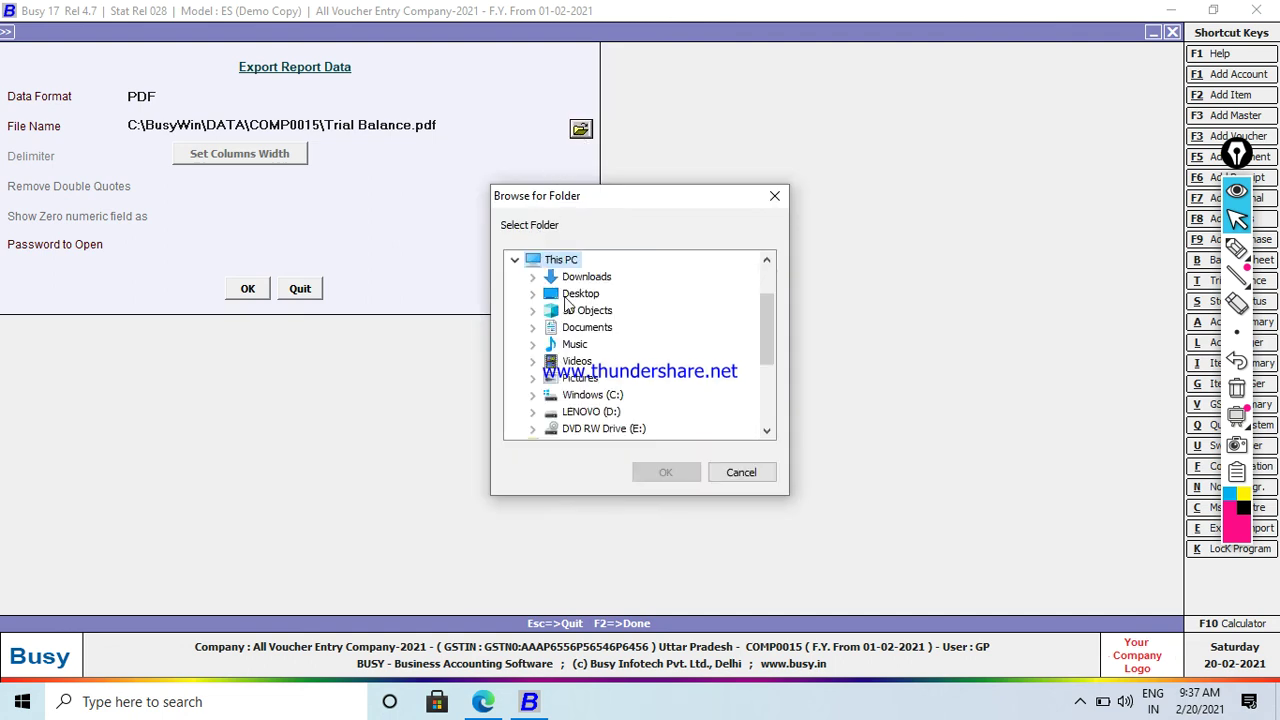
{"action": "left_click", "coordinate": [550, 293]}
{"action": "left_click", "coordinate": [532, 293]}
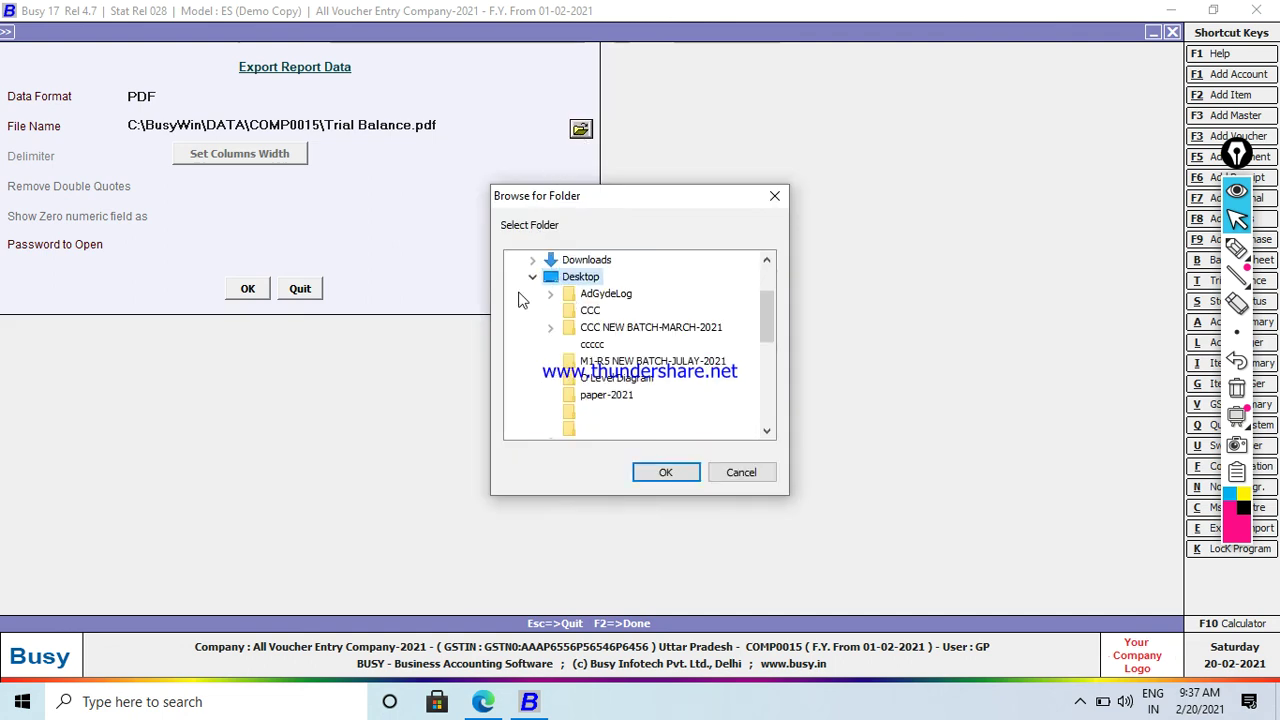
{"action": "left_click", "coordinate": [666, 472]}
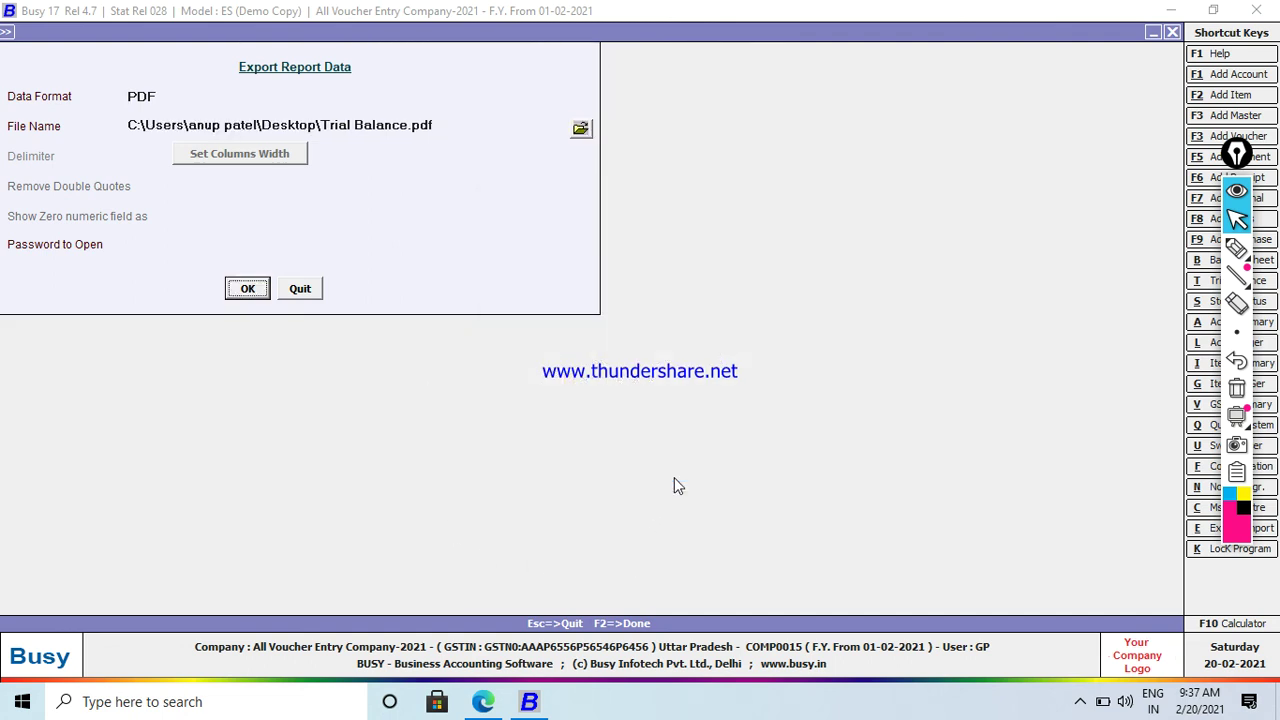
{"action": "left_click", "coordinate": [248, 289]}
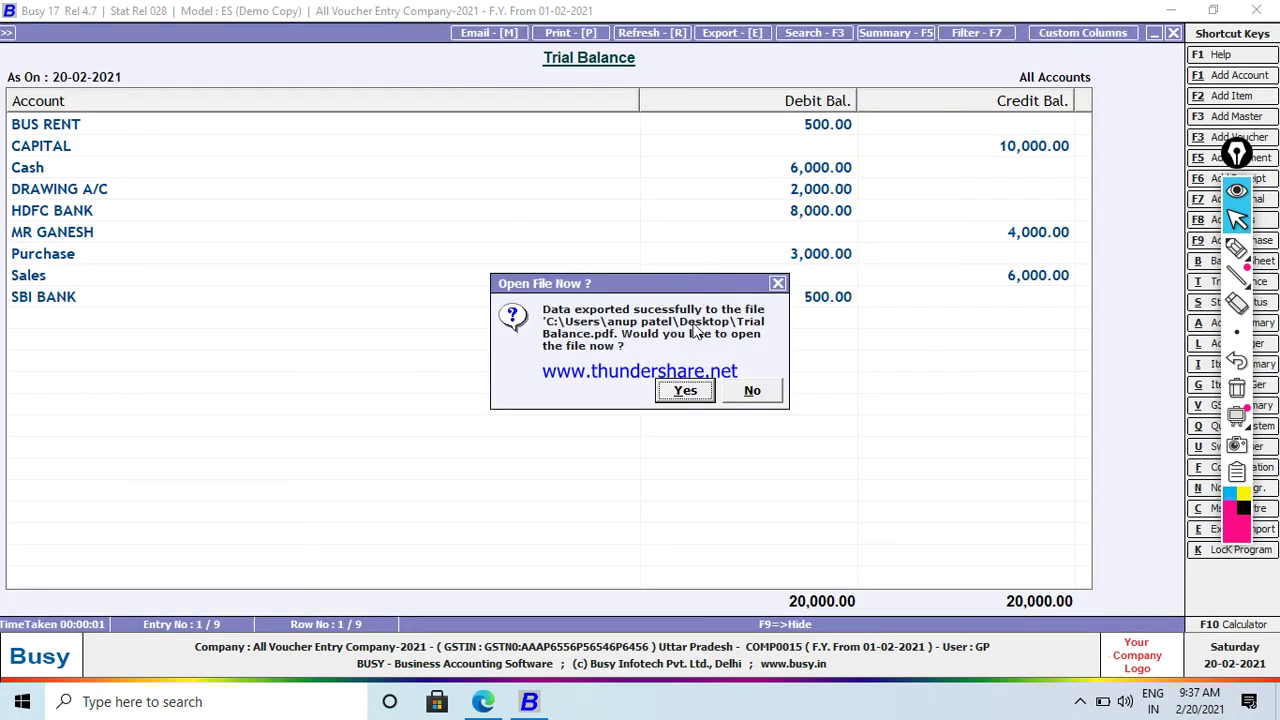
{"action": "left_click", "coordinate": [686, 393]}
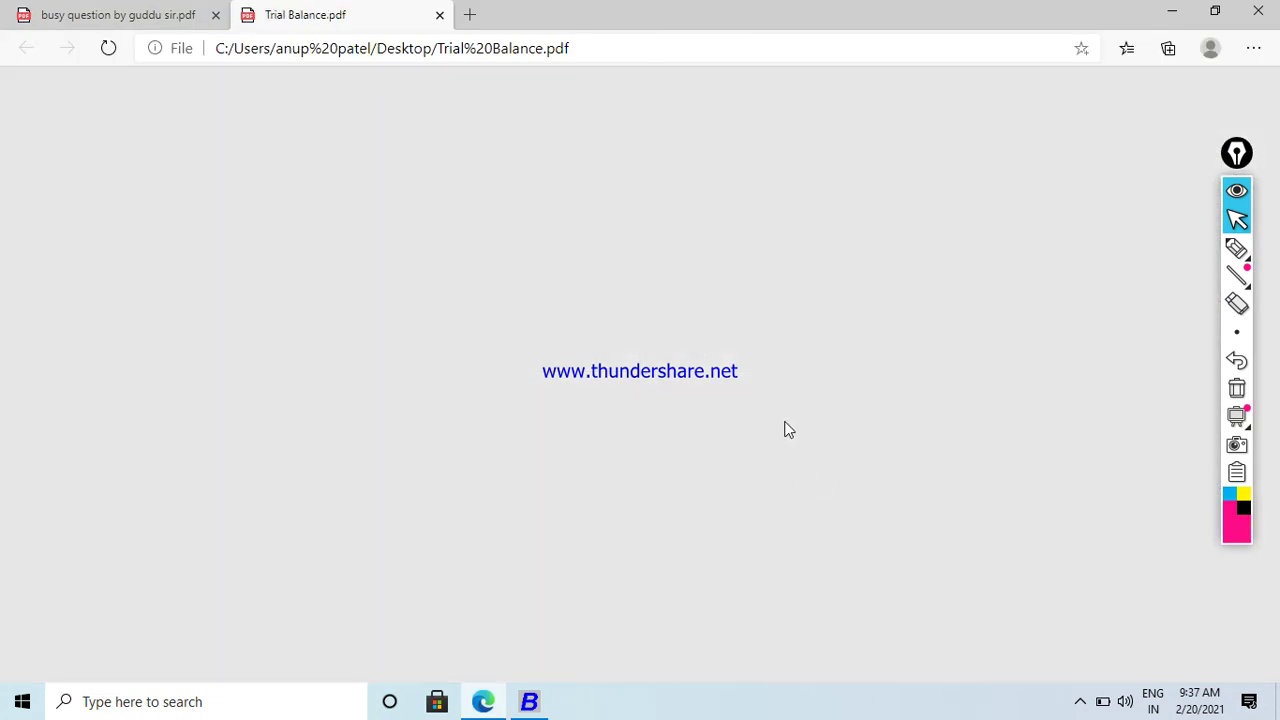
Move the screen-pen toolbar aside and enlarge the exported PDF to examine the accounts with their debit and credit balances
{"action": "left_click", "coordinate": [1237, 157]}
{"action": "left_click_drag", "start_coordinate": [1237, 157], "coordinate": [1262, 180]}
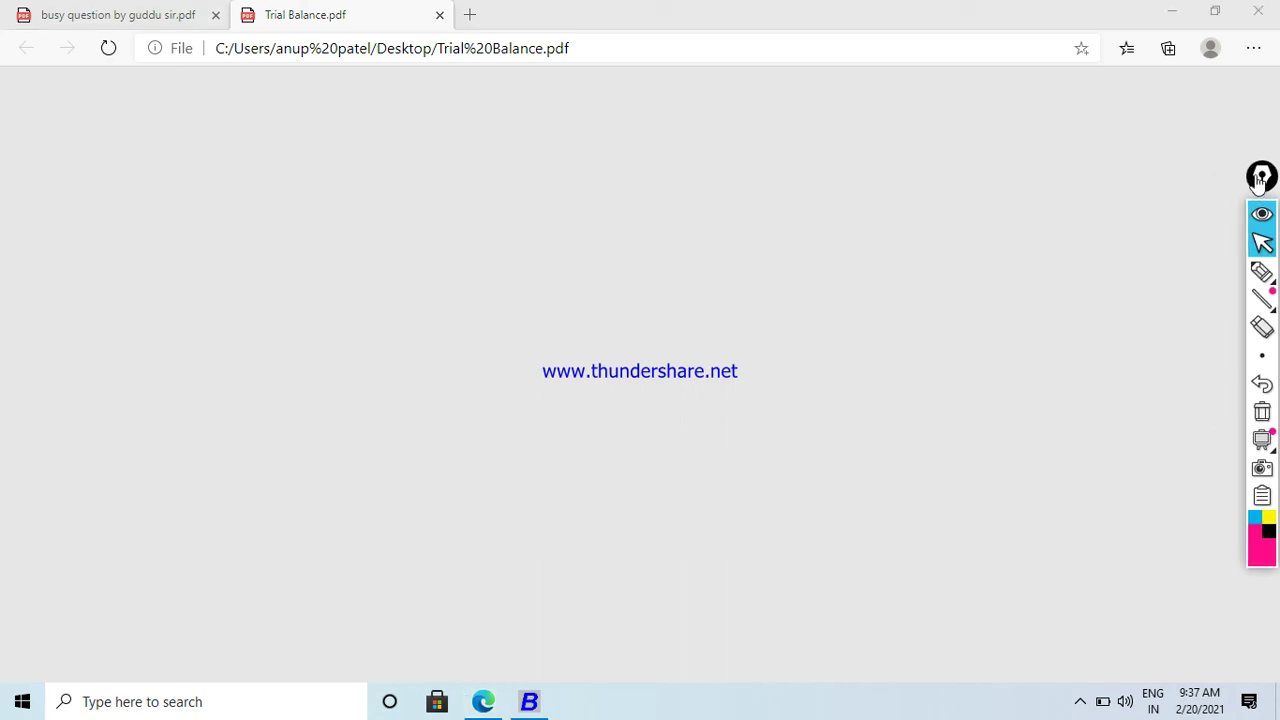
{"action": "left_click", "coordinate": [266, 22]}
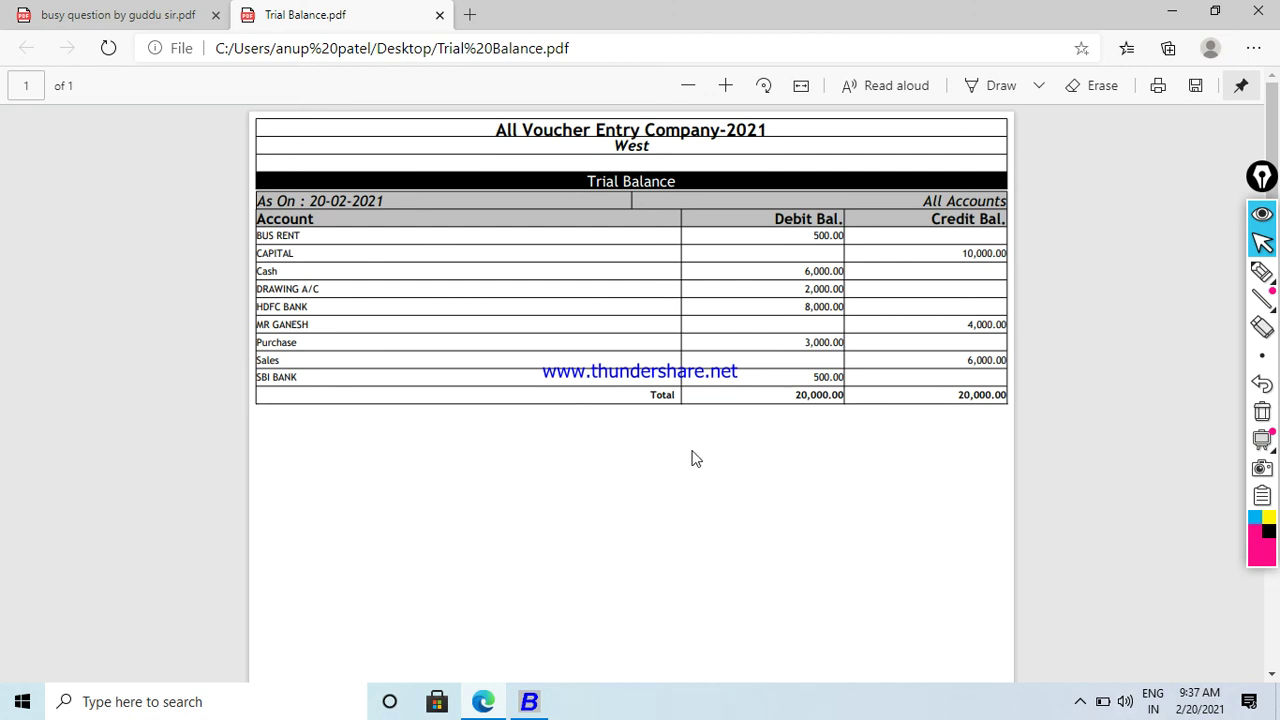
{"action": "left_click", "coordinate": [728, 87]}
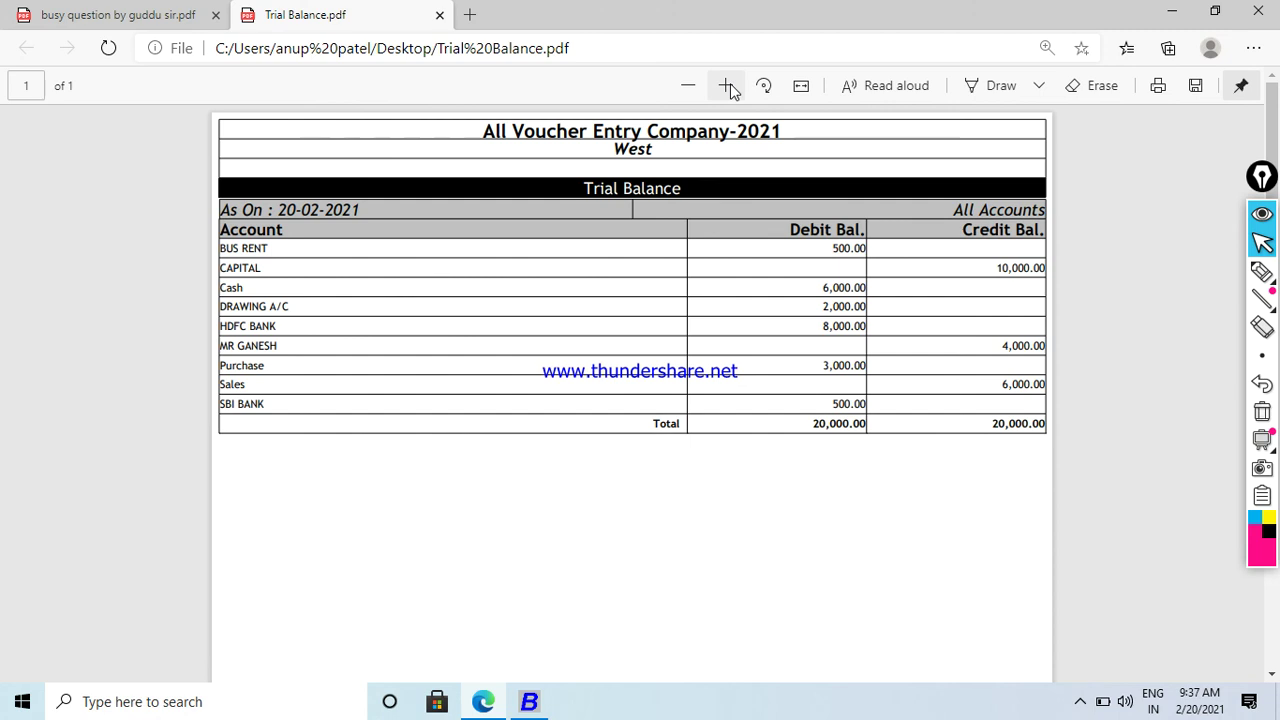
{"action": "left_click", "coordinate": [728, 87]}
{"action": "left_click", "coordinate": [728, 87]}
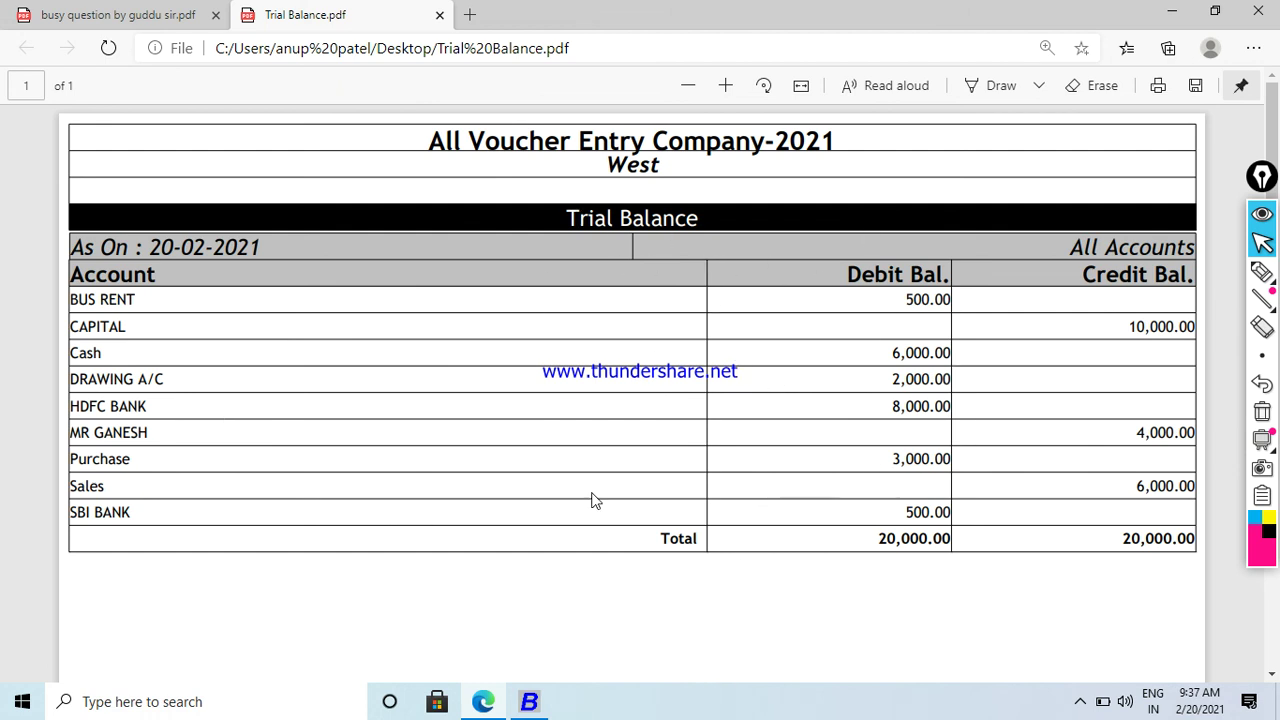
{"action": "left_click_drag", "start_coordinate": [124, 305], "coordinate": [159, 543]}
{"action": "left_click", "coordinate": [845, 308]}
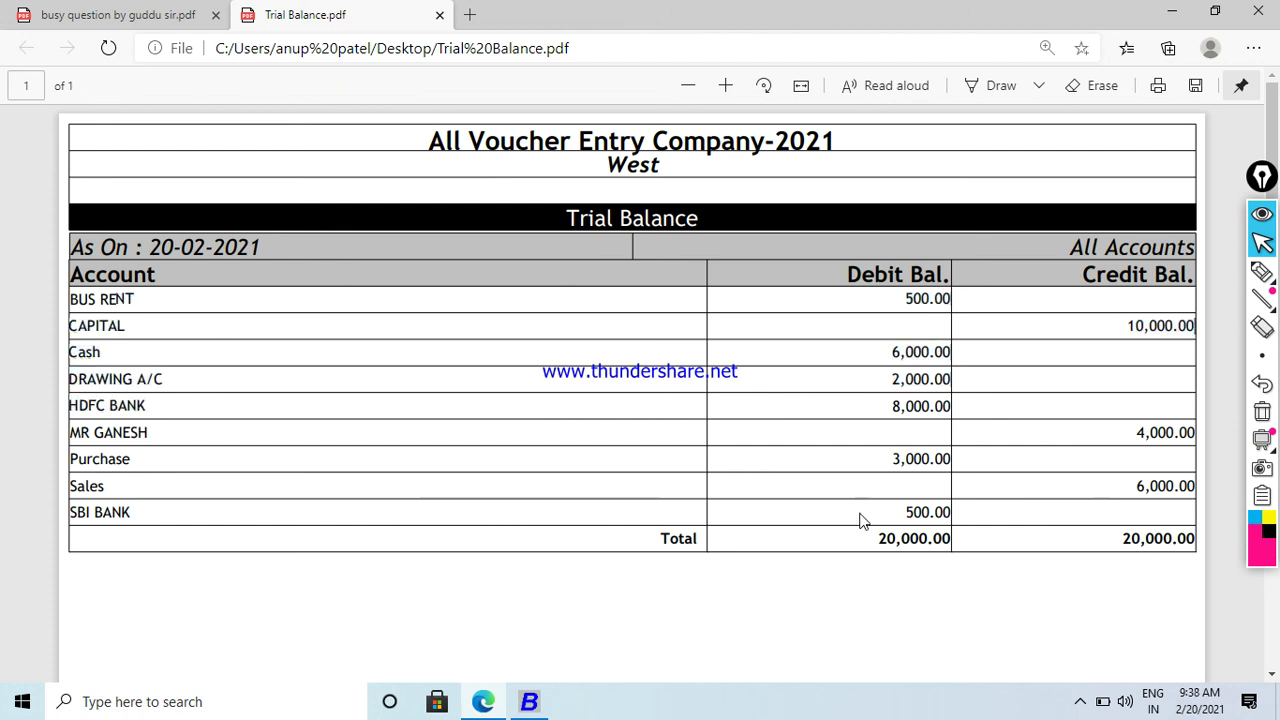